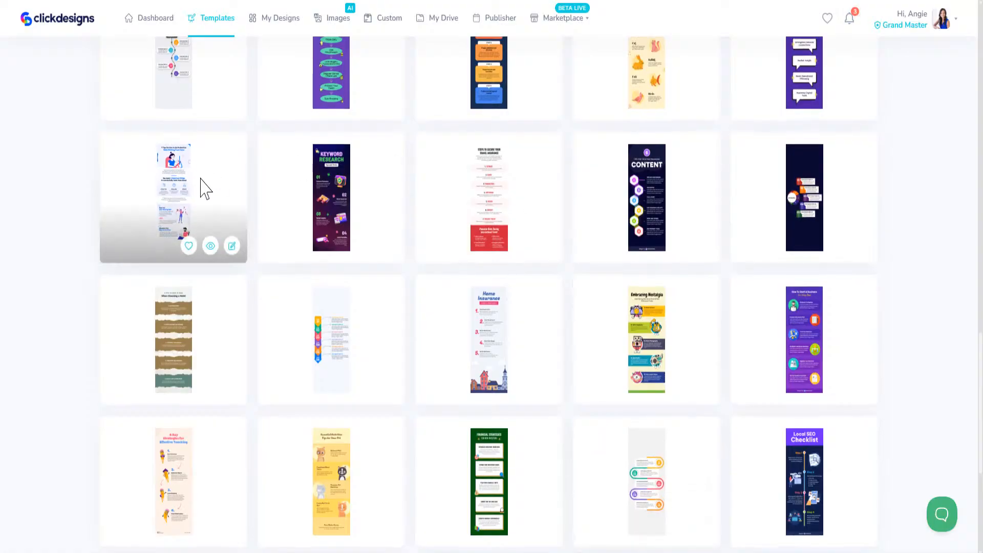
Step: Preview the 7 Tips On How to Be Productive infographic template, and open the Our Design Process template for editing
left_click(211, 245)
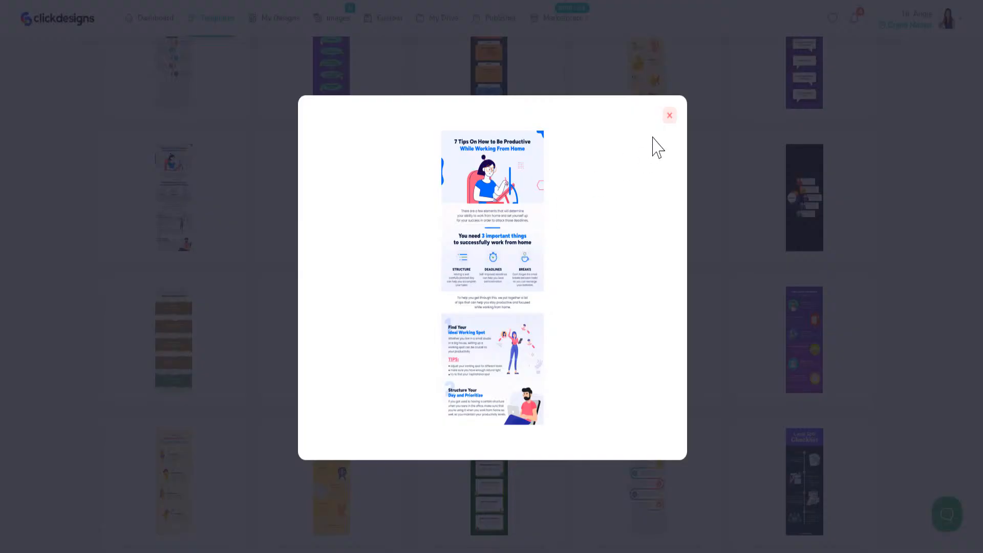
left_click(670, 116)
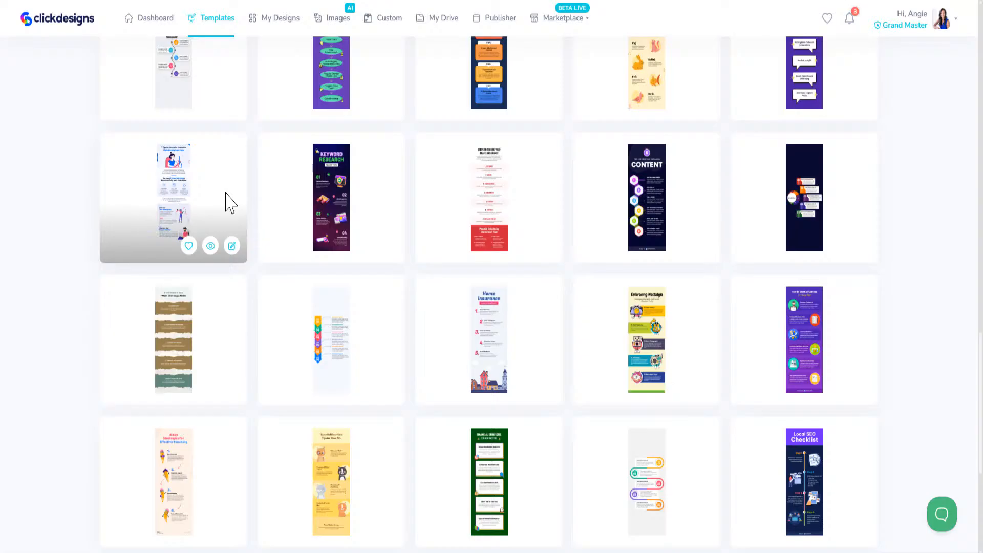
scroll(271, 262, "up", 3)
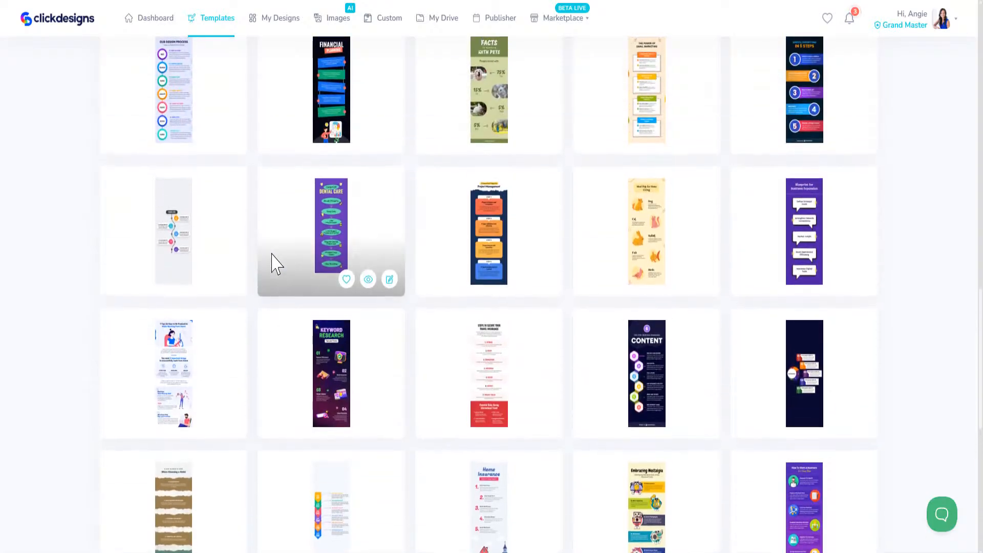
scroll(272, 262, "up", 5)
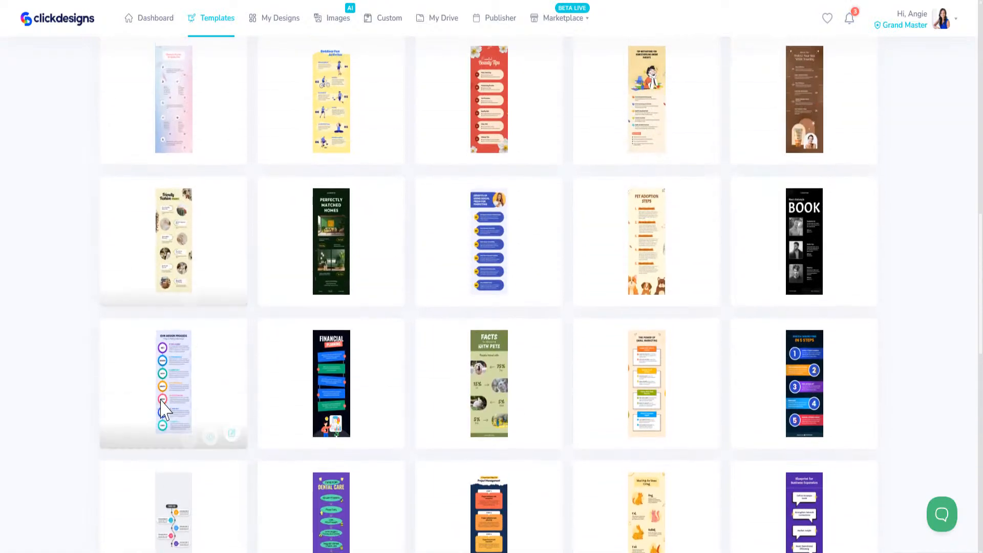
mouse_move(213, 401)
left_click(231, 432)
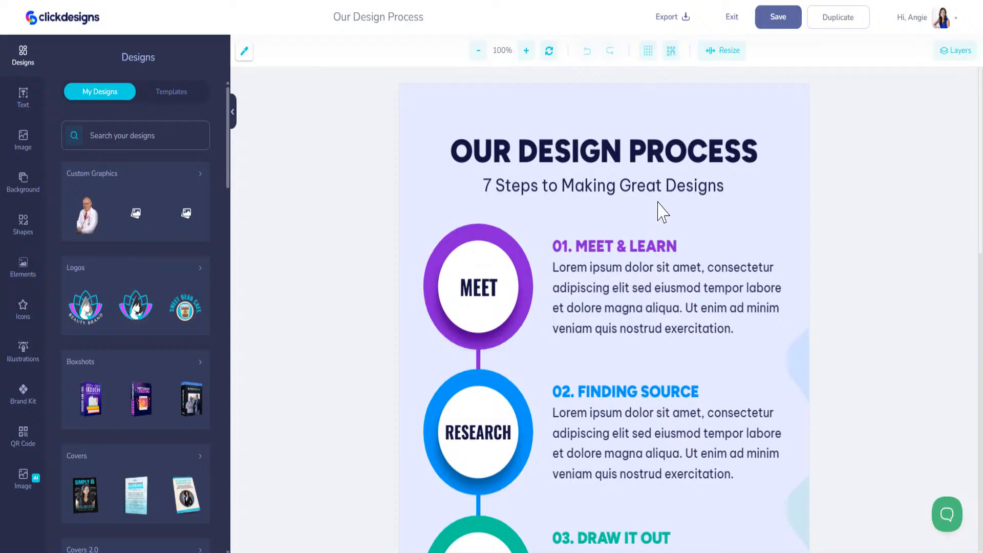
Step: In ChatGPT, write a prompt "7 step process that will go on an infographic" and "We need 1 action oriented title that is 2-3 words or less"
scroll(658, 211, "down", 5)
scroll(589, 199, "down", 10)
scroll(655, 198, "up", 3)
scroll(656, 208, "up", 12)
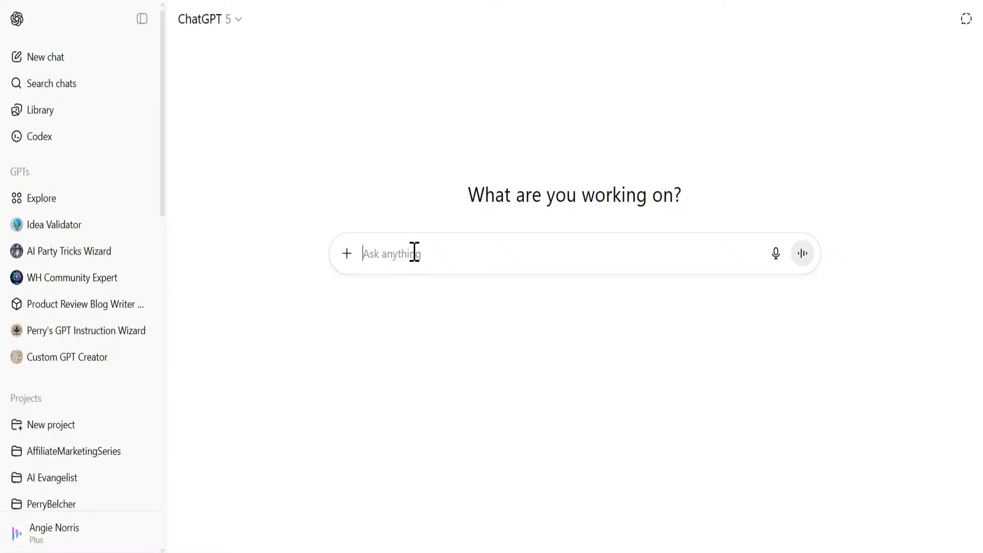
type("7 step process that will go on an infographic")
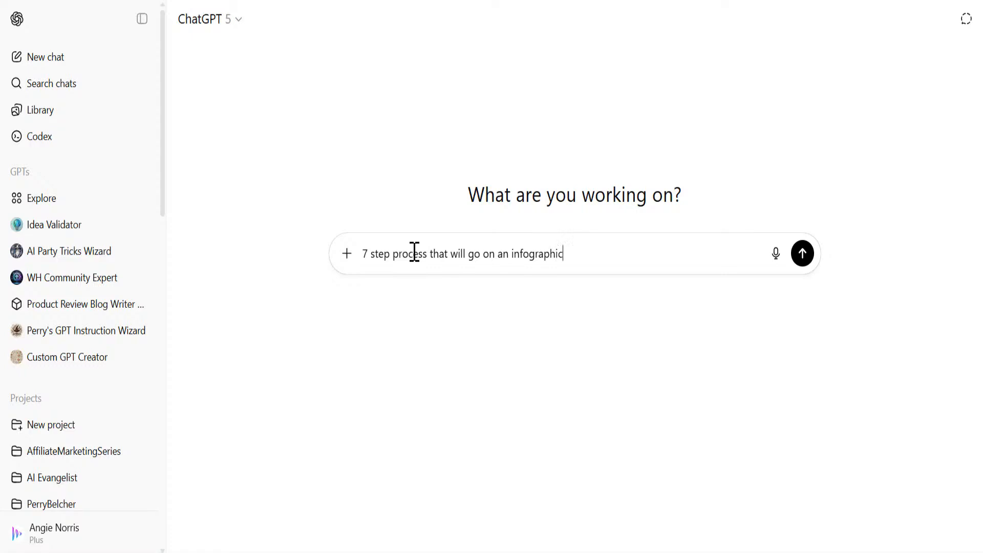
key("shift+Return")
key("shift+Return")
type("We need")
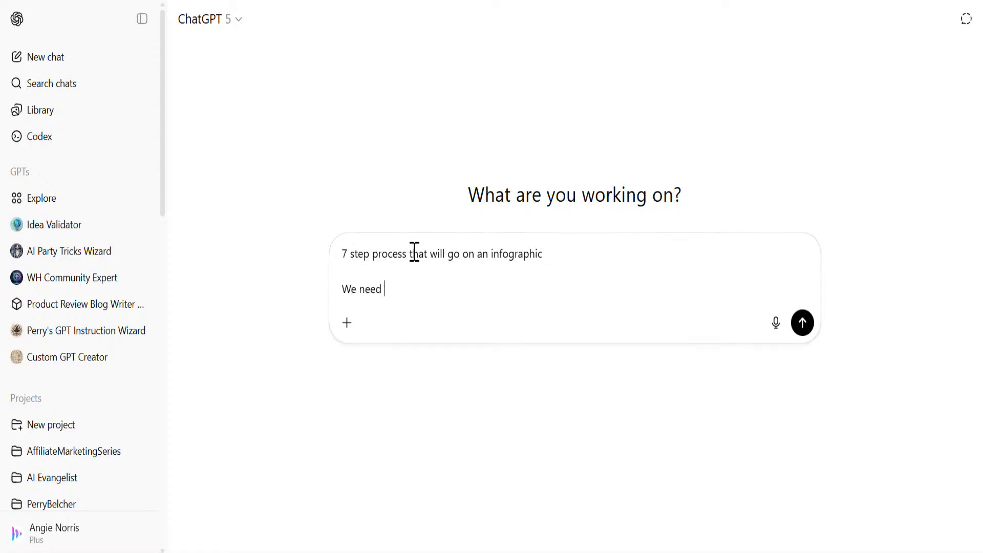
type(" 1 action oriented title")
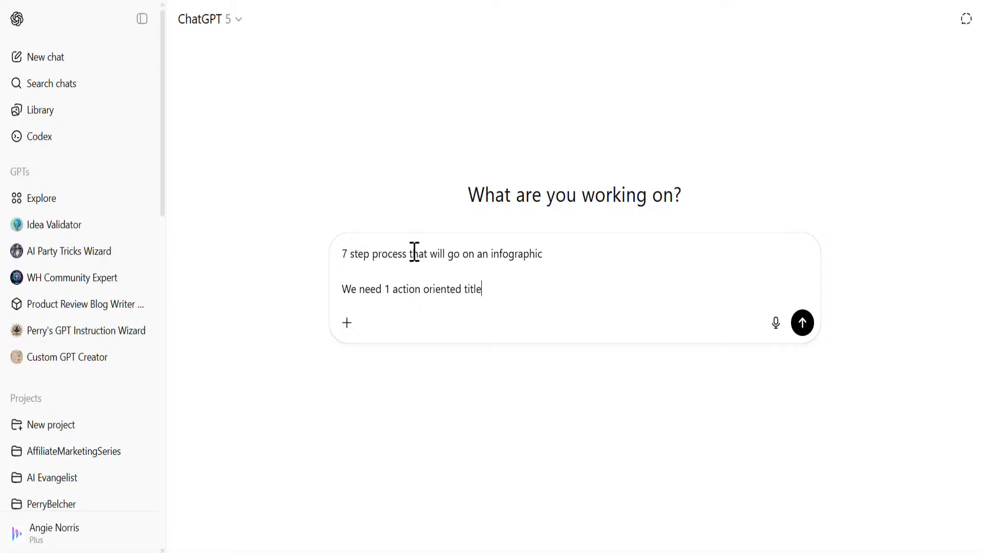
type(" that is 2-3 words or less")
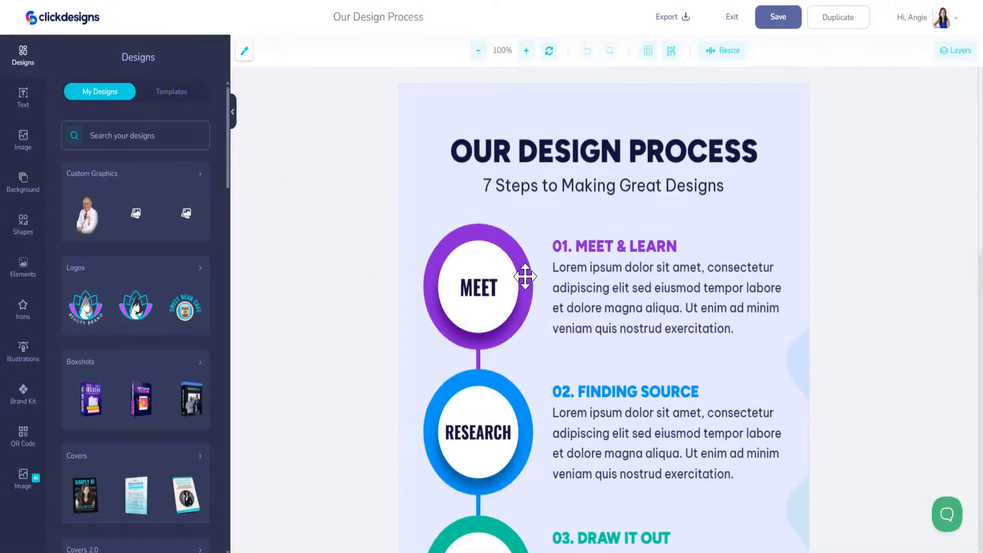
Step: Extend the title request with "that start with a verb" and add the line "each one has a description"
scroll(520, 280, "down", 10)
scroll(518, 283, "up", 8)
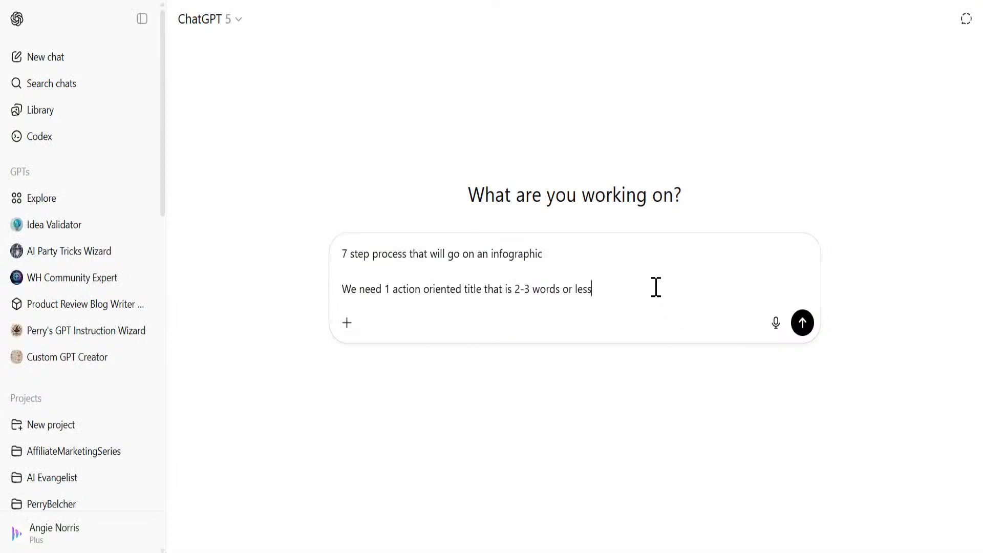
type("that start with a verb")
key("shift+Return")
type("each one has")
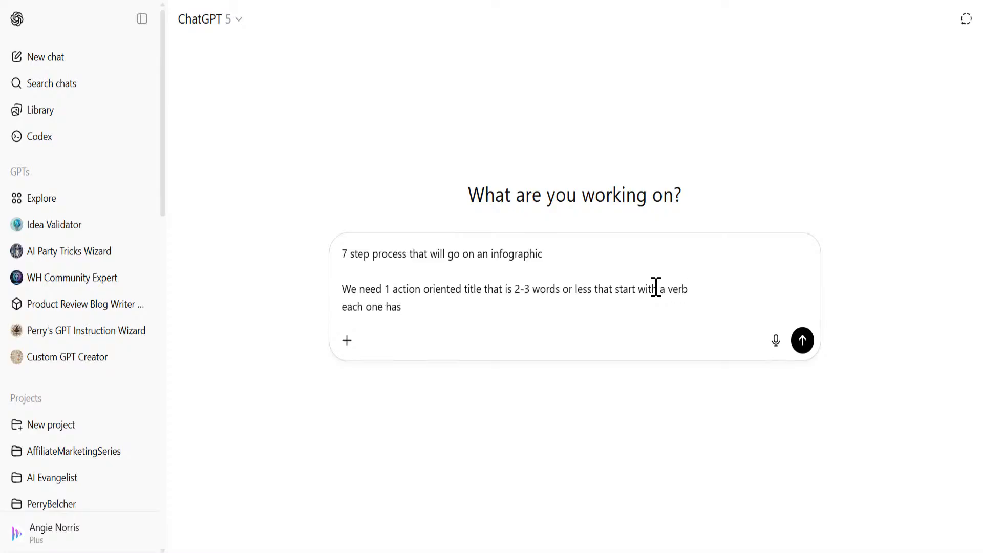
type(" a descripti")
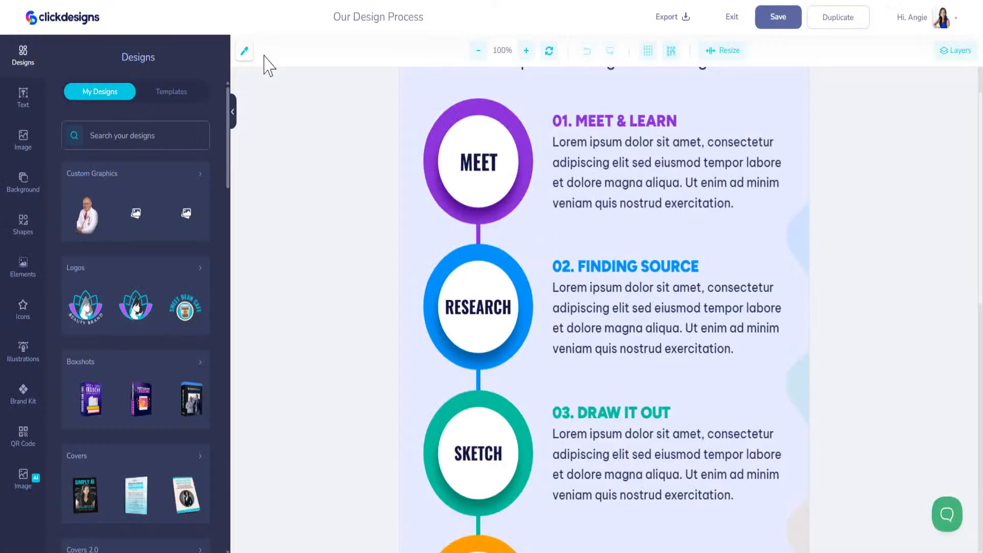
Step: Add "Title plus sub-headline" to the prompt as a separate paragraph below the description request
scroll(455, 255, "down", 8)
scroll(481, 340, "up", 4)
scroll(450, 358, "up", 5)
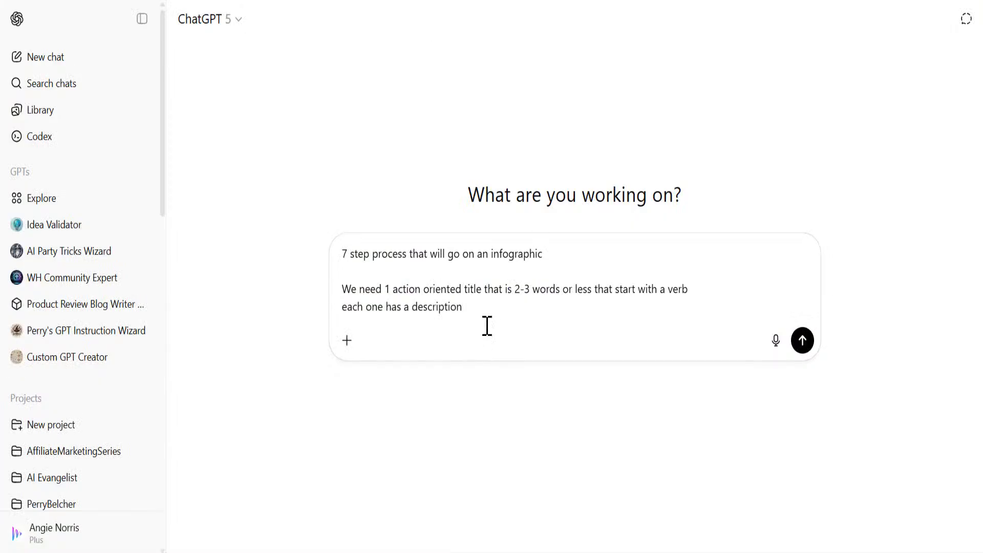
key("shift+Return")
key("shift+Return")
type("Title plus sub")
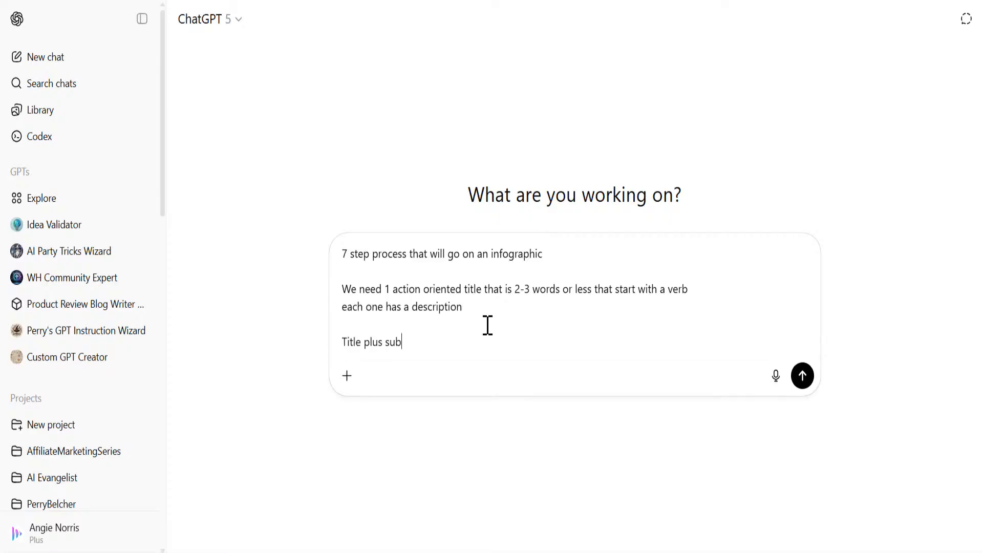
type("0jea")
type("headline")
key("shift+Return")
key("shift+Return")
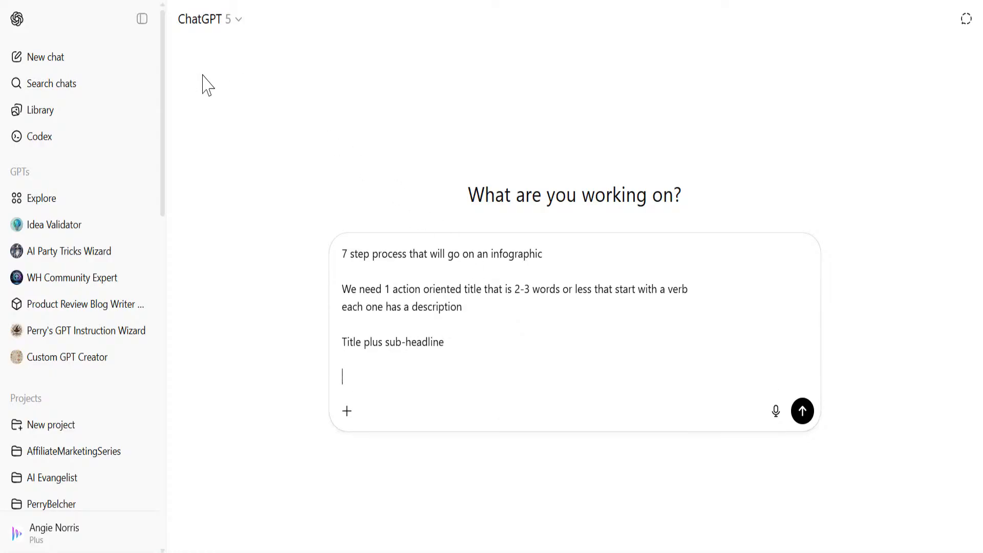
Step: Finish the prompt with "7 steps to making amazing graphics using AI", submit it and look through the response
type("7 steps to making amazing graphics using AI")
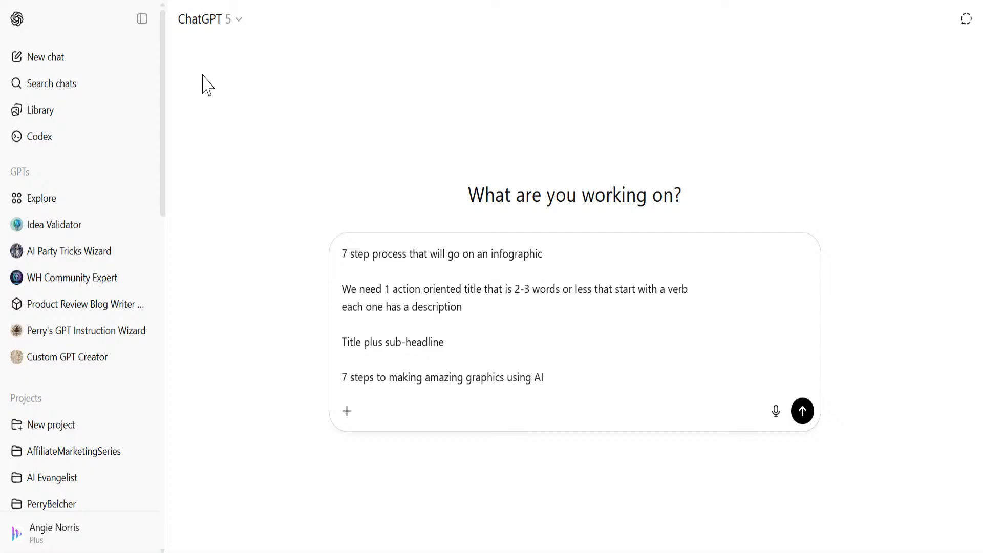
key("Return")
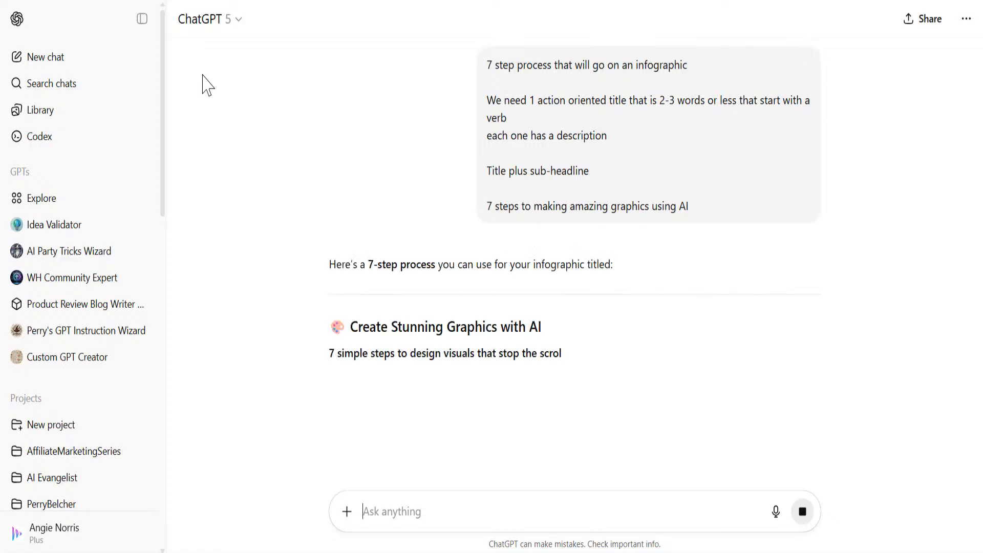
scroll(359, 330, "down", 1)
scroll(379, 338, "down", 9)
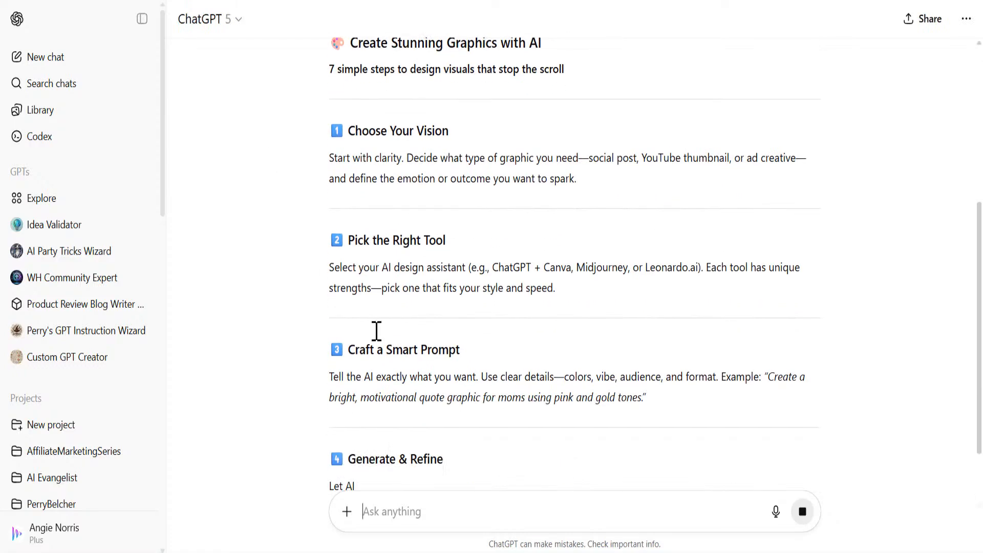
scroll(379, 333, "up", 3)
scroll(378, 335, "up", 8)
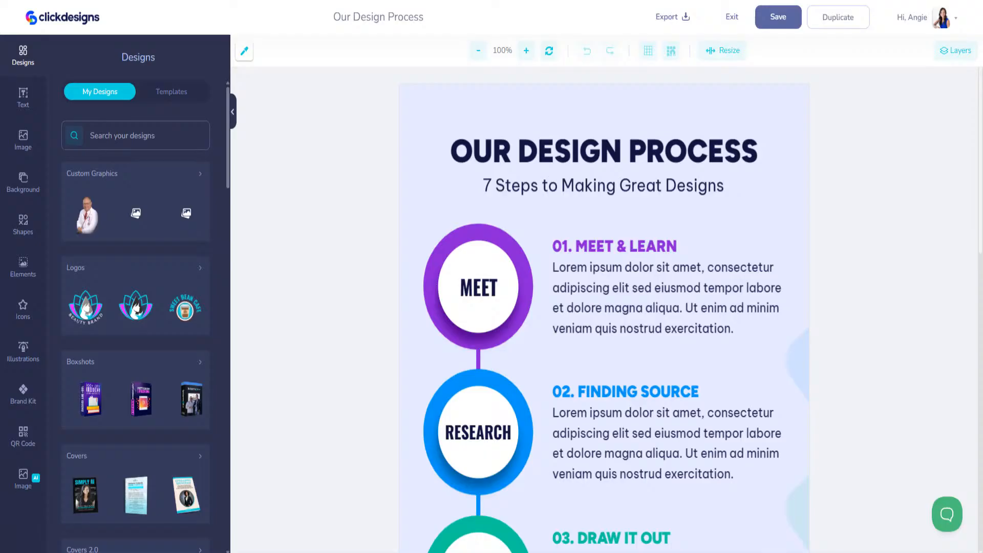
Step: In ClickDesigns, replace the infographic's main title with "🎨 Create Stunning Graphics with AI"
scroll(649, 180, "down", 1)
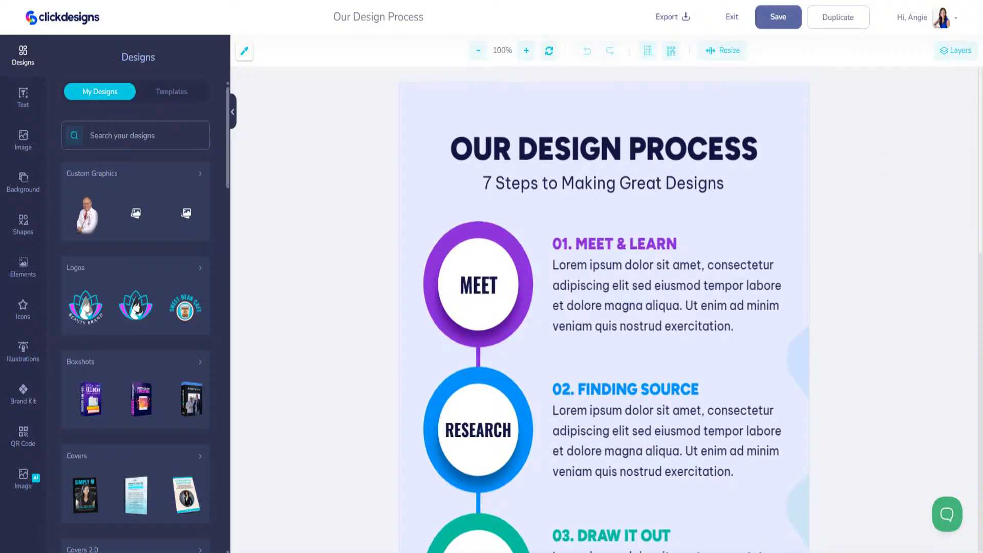
left_click(620, 147)
triple_click(170, 188)
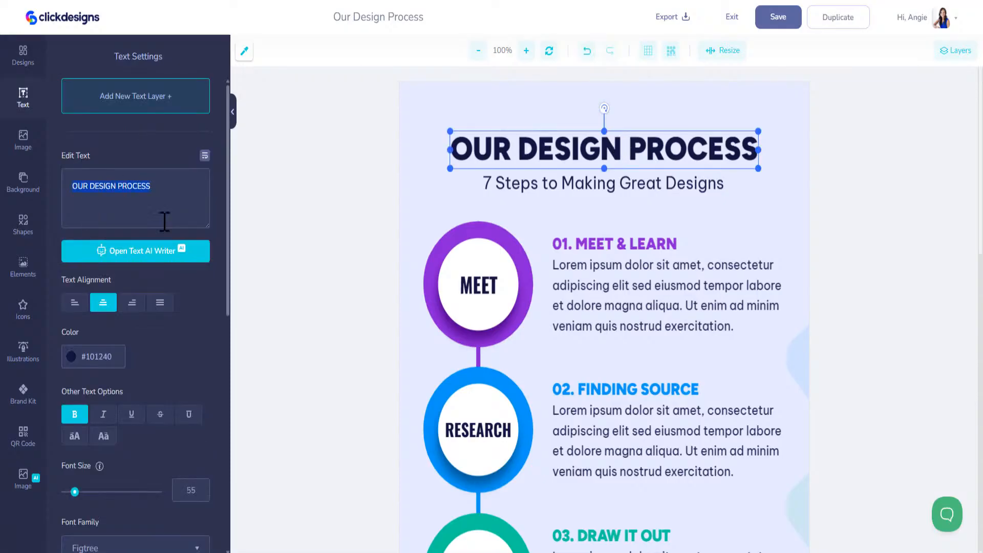
type("🎨 Create Stunning Graphics with AI")
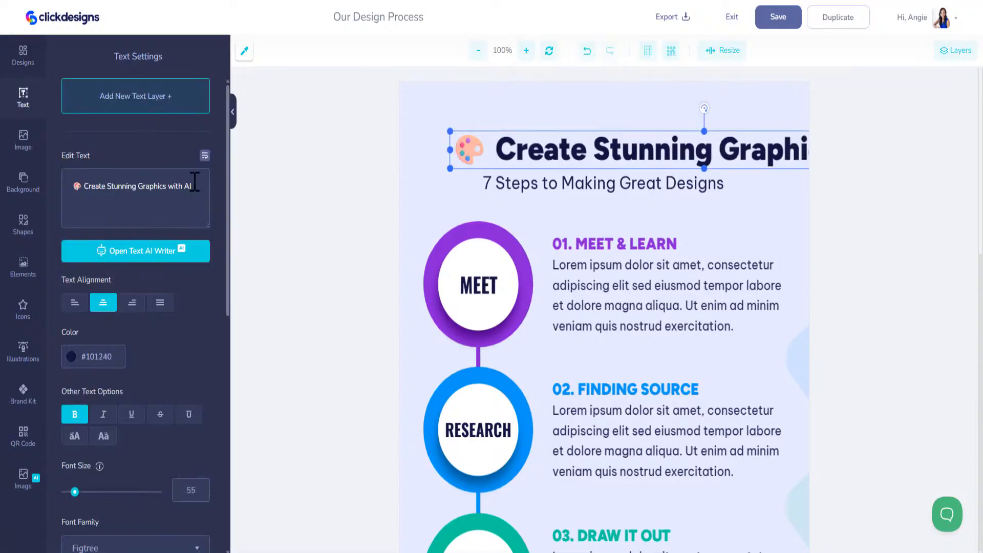
Step: Wrap the main title onto two lines, breaking after "Stunning", and centre it near the top edge of the infographic
left_click(205, 156)
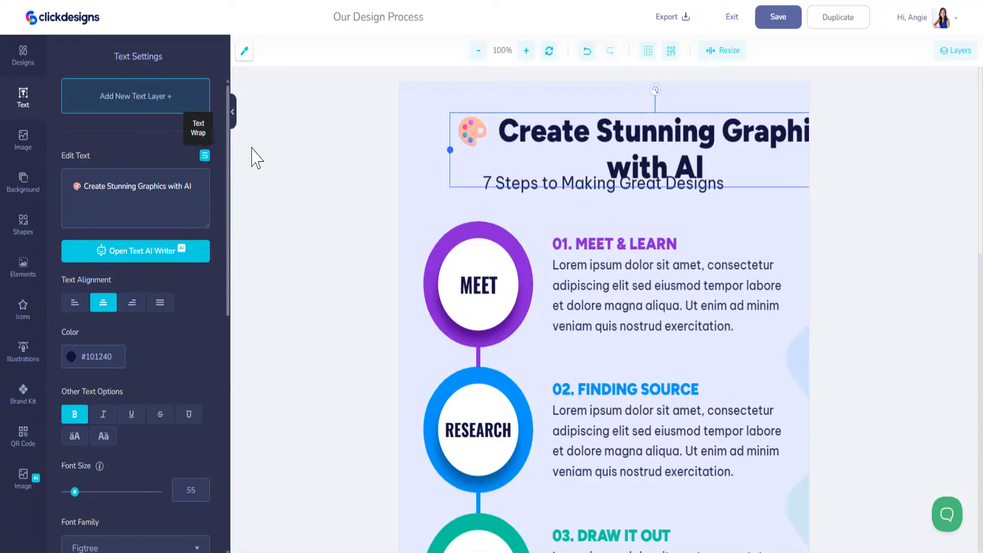
left_click_drag(606, 138, 559, 137)
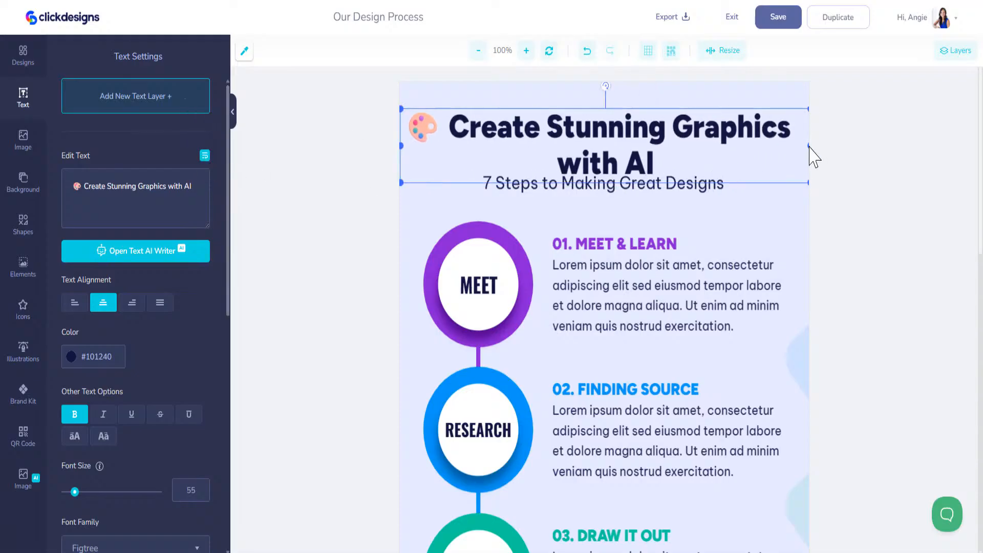
left_click_drag(808, 144, 775, 139)
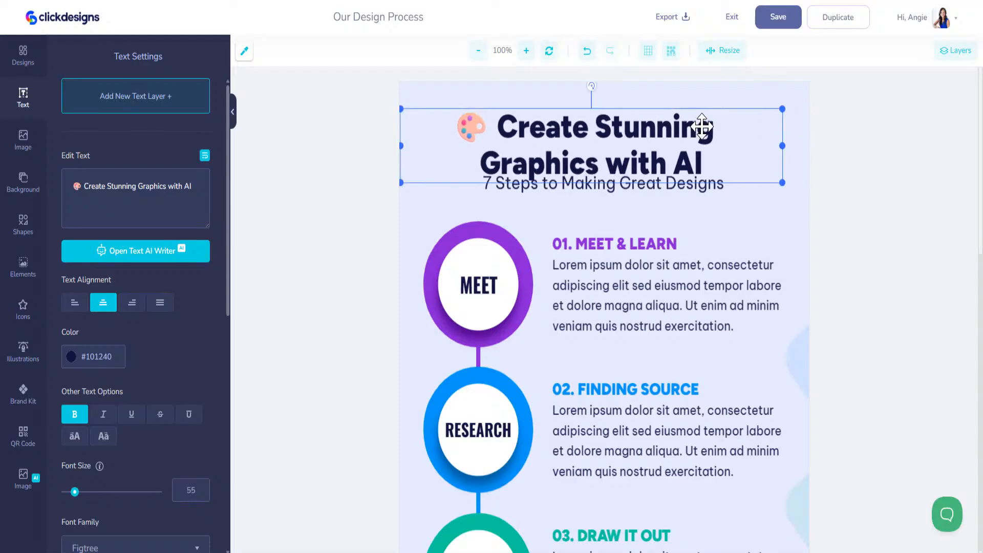
mouse_move(698, 127)
left_mouse_down()
mouse_move(726, 114)
mouse_move(713, 121)
left_mouse_up()
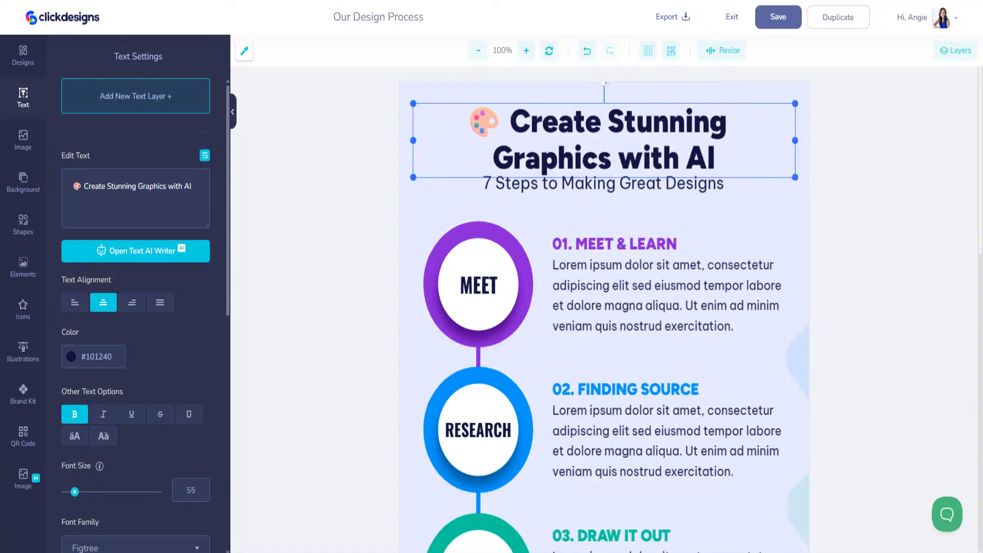
Step: Replace the subtitle with "7 simple steps to design visuals that stop the scroll", broken after "design", and place it beneath the title
left_click(684, 183)
left_click_drag(189, 186, 25, 186)
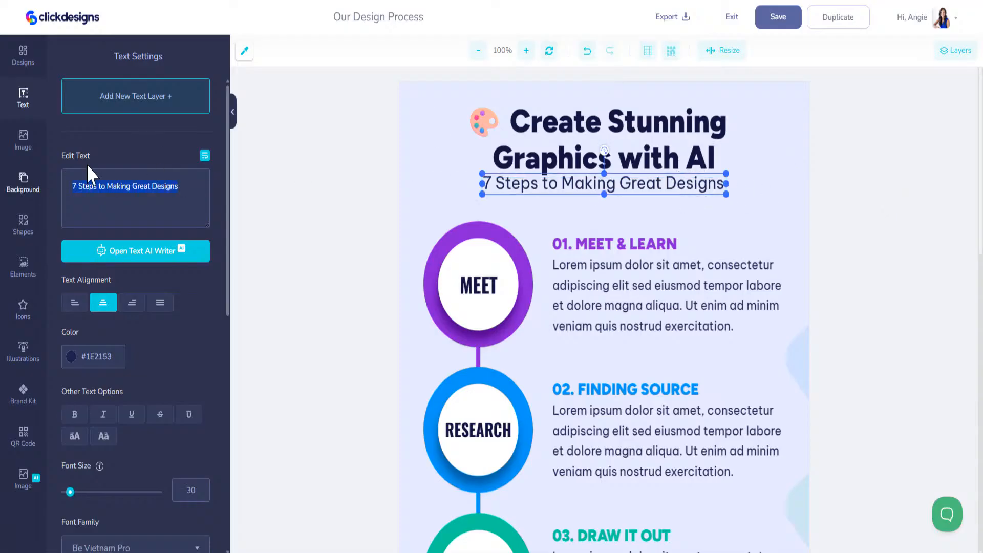
type("7 simple steps to design visuals that stop the scroll")
left_click_drag(573, 187, 513, 188)
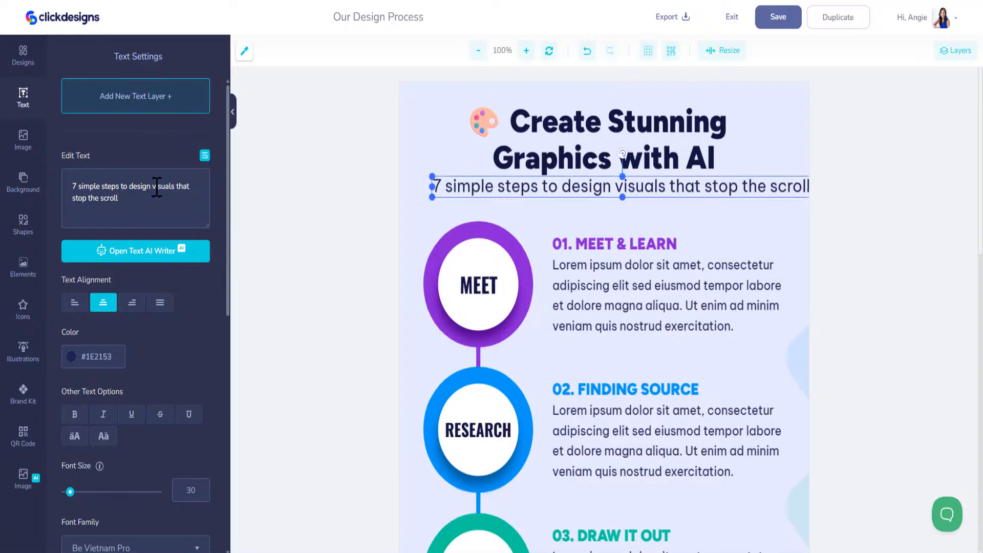
key("Return")
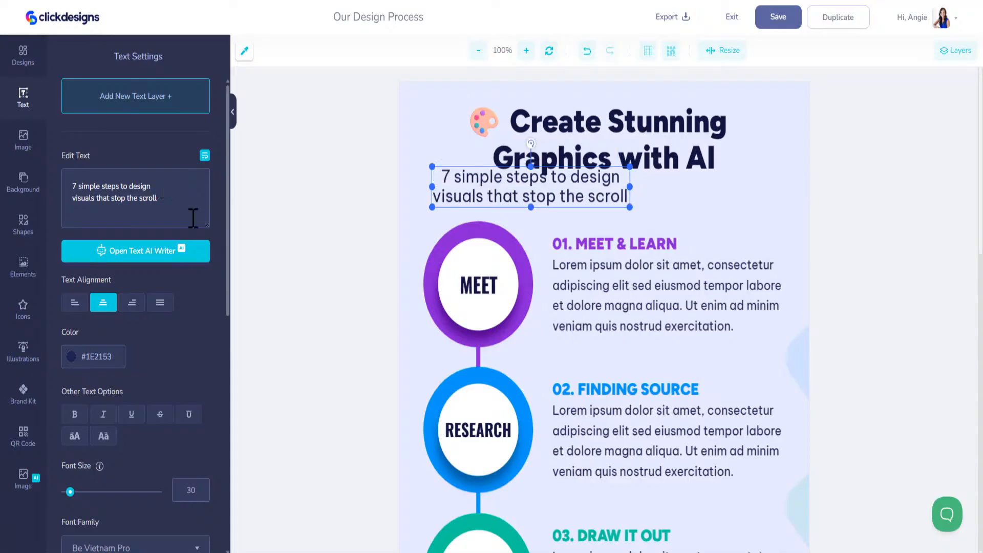
left_click_drag(483, 199, 562, 209)
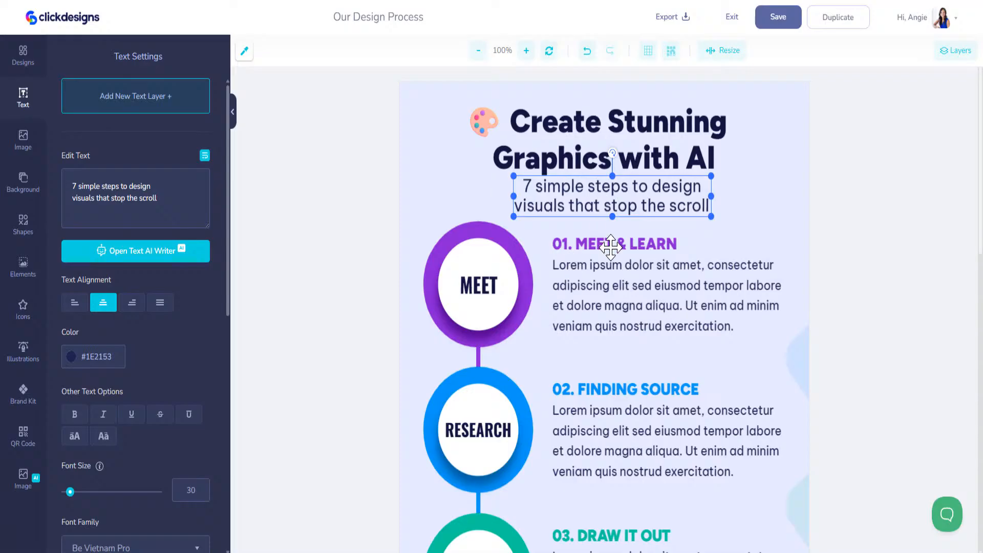
Step: Change the first step's purple heading to "1️⃣ Choose Your Vision"
scroll(611, 246, "down", 2)
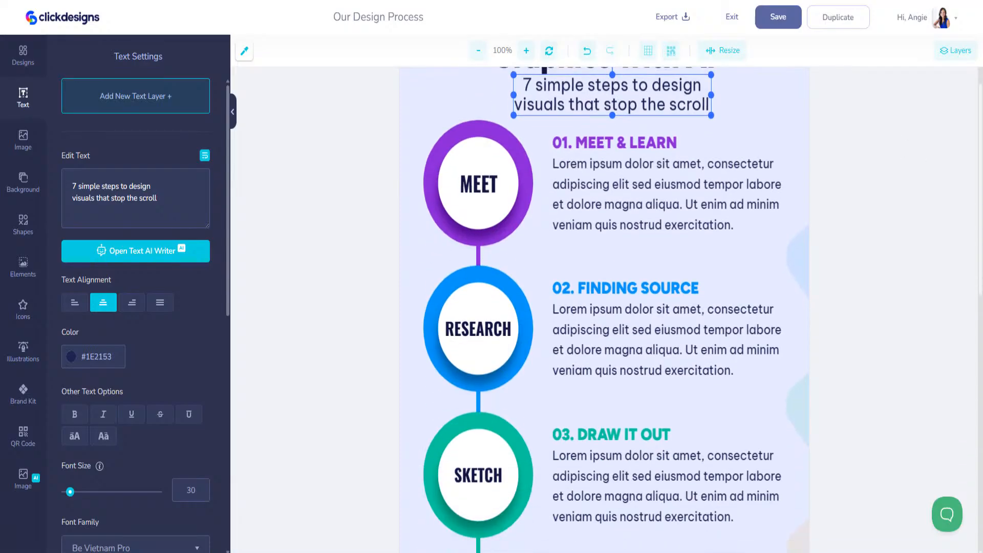
left_click(629, 139)
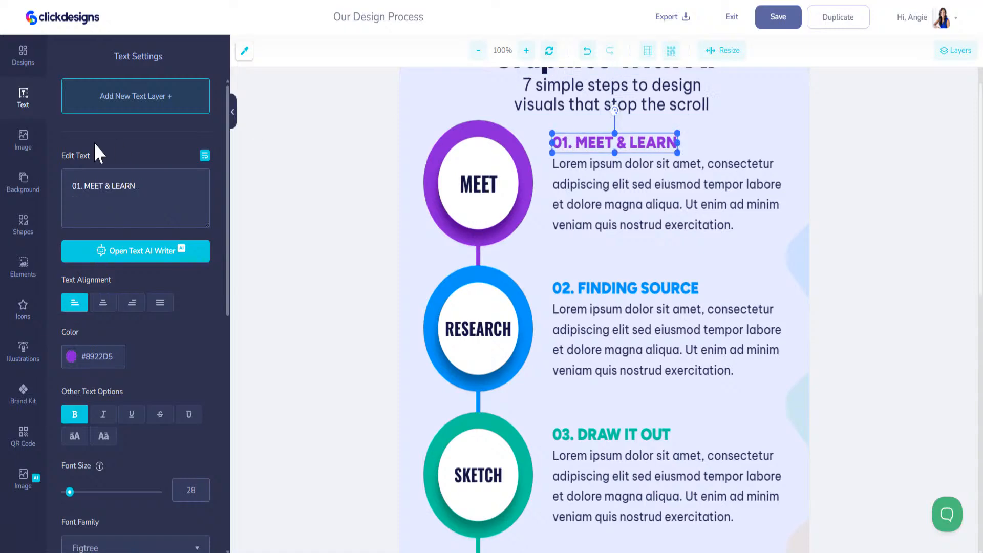
left_click_drag(146, 185, 84, 186)
type("Choose Your Vision")
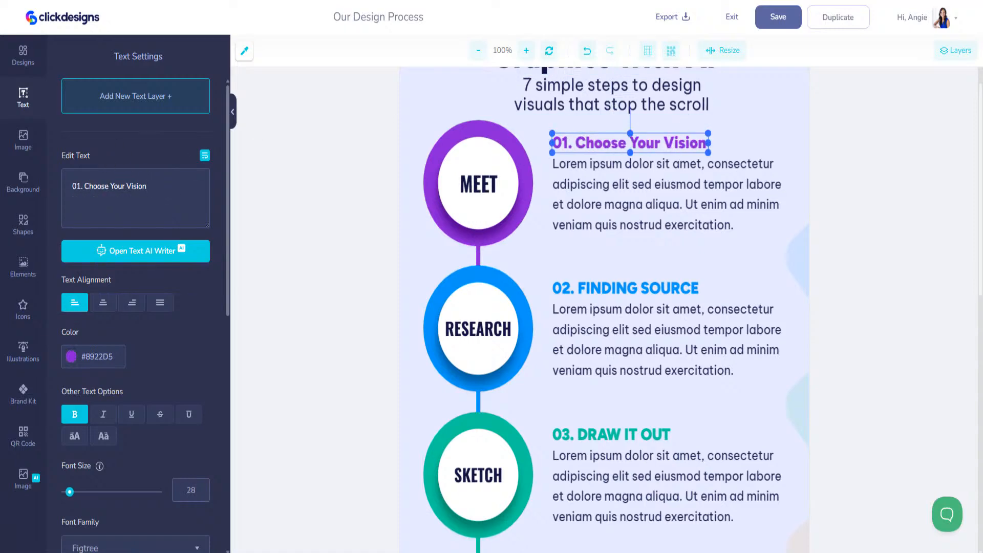
left_click_drag(83, 186, 71, 184)
type("1️⃣")
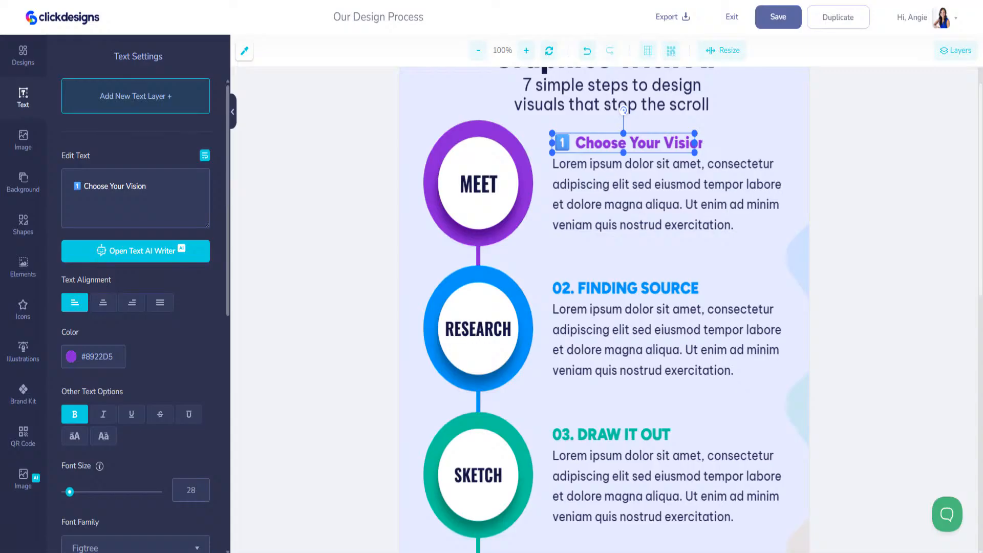
Step: Replace the first step's placeholder description with the "Start with clarity. Decide what type of graphic you need…" text and wrap it onto several lines
left_click(719, 215)
key("ctrl+a")
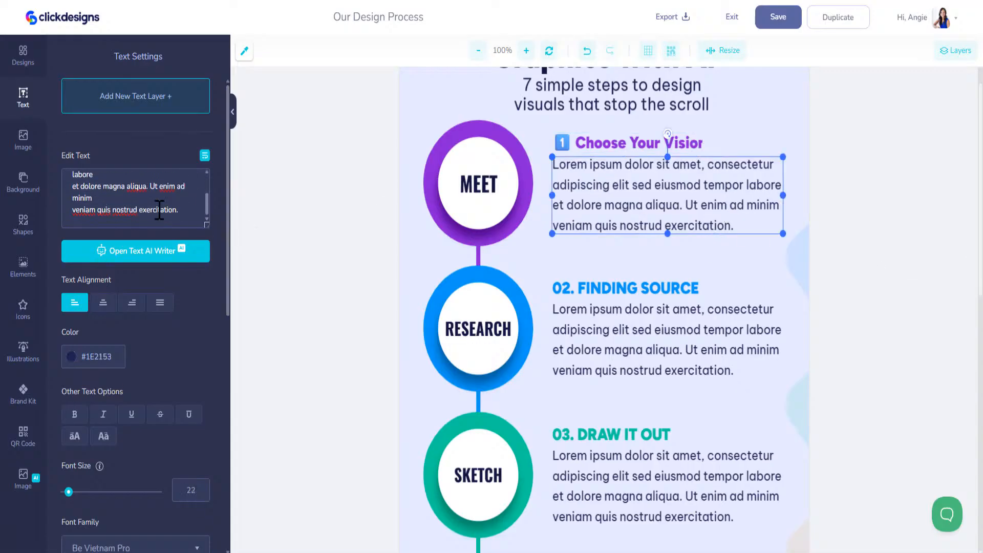
type("Start with clarity. Decide what type of graphic you need—social post, YouTube thumbnail, or ad creative—and define the emotion or outcome you want to spark.")
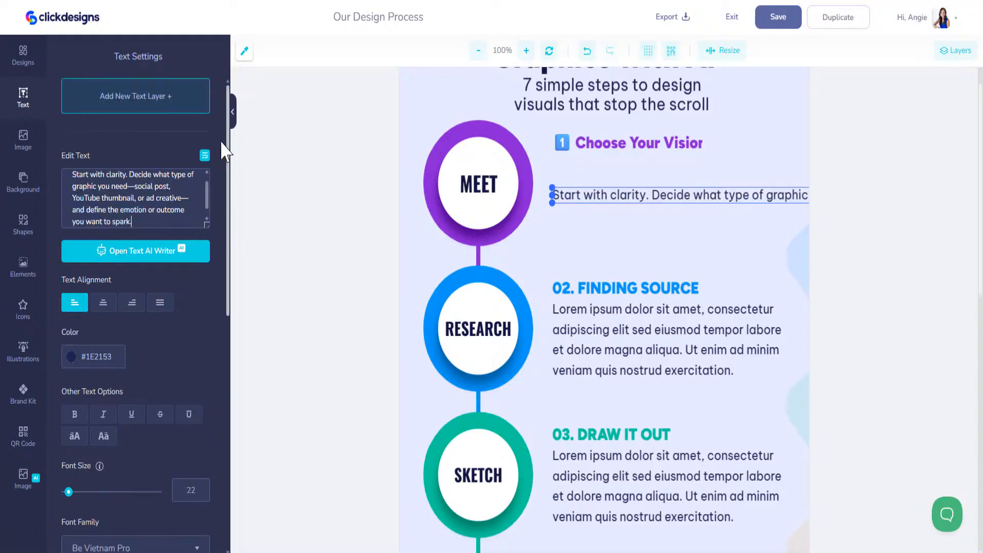
left_click(204, 156)
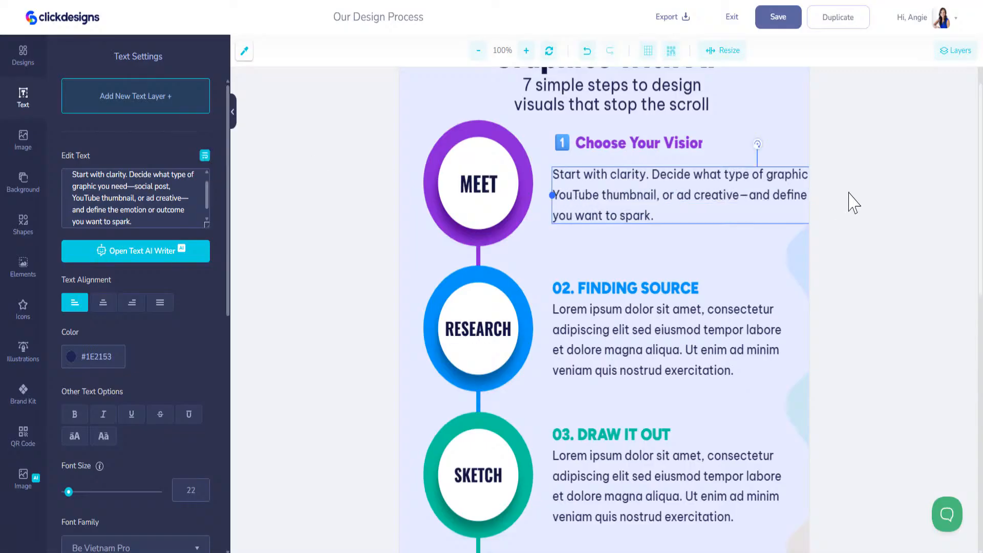
Step: Narrow the first step's description so it wraps onto four lines within the infographic, and align it directly beneath "Choose Your Vision"
mouse_move(551, 192)
left_mouse_down()
mouse_move(690, 193)
mouse_move(569, 199)
left_mouse_up()
left_click_drag(631, 197, 617, 200)
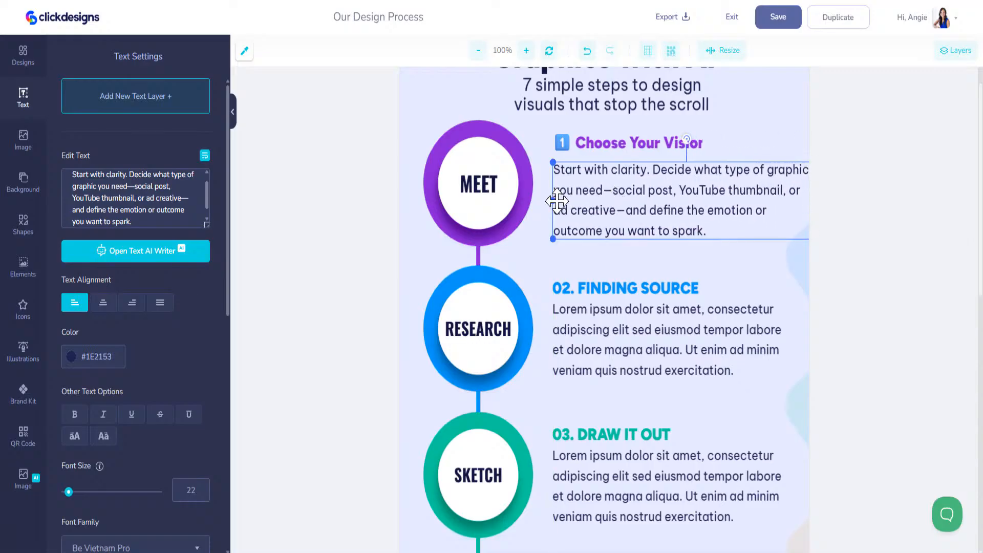
left_click_drag(585, 200, 552, 200)
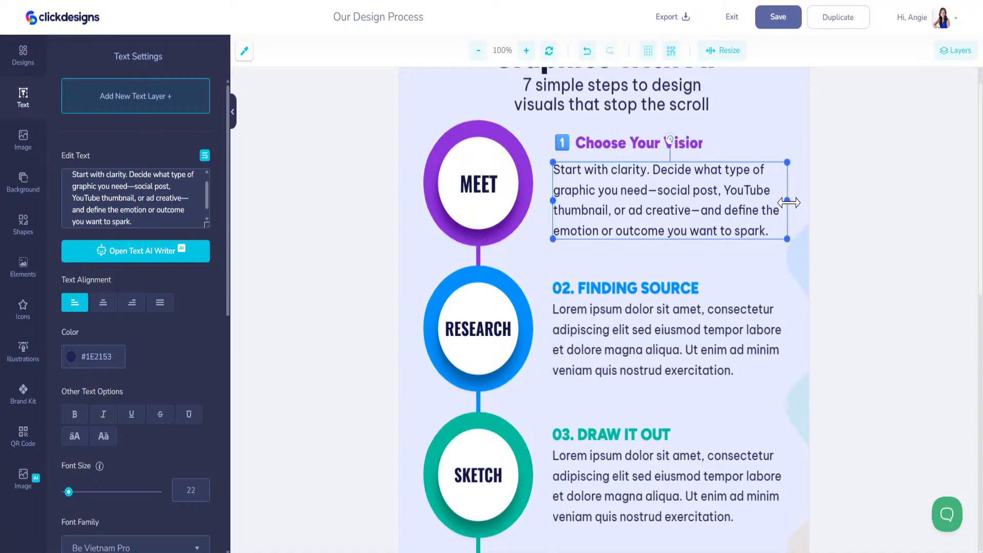
left_click_drag(636, 213, 636, 207)
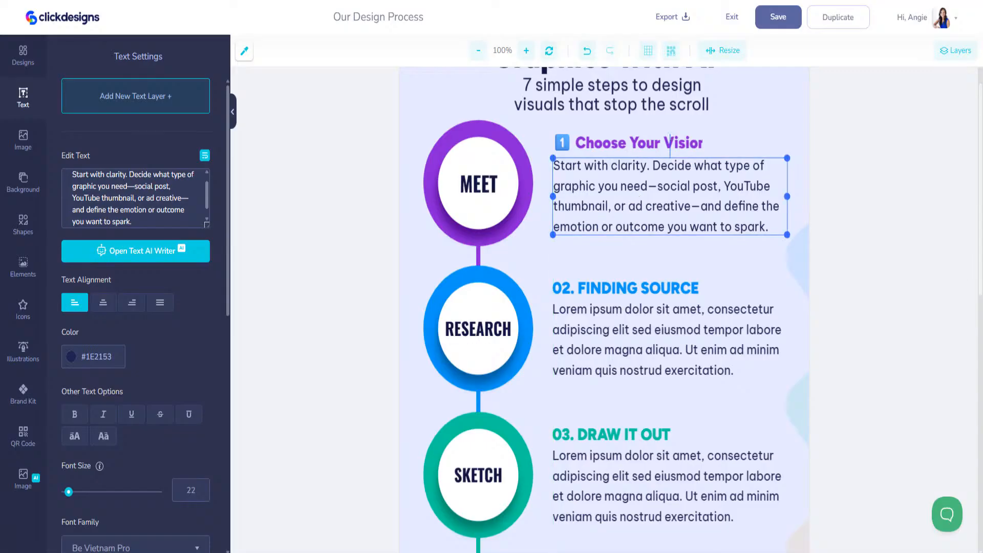
Step: Change the second step's blue heading to "2️⃣ Pick the Right Tool" and enlarge the first two step headings to font size 29
left_click(622, 289)
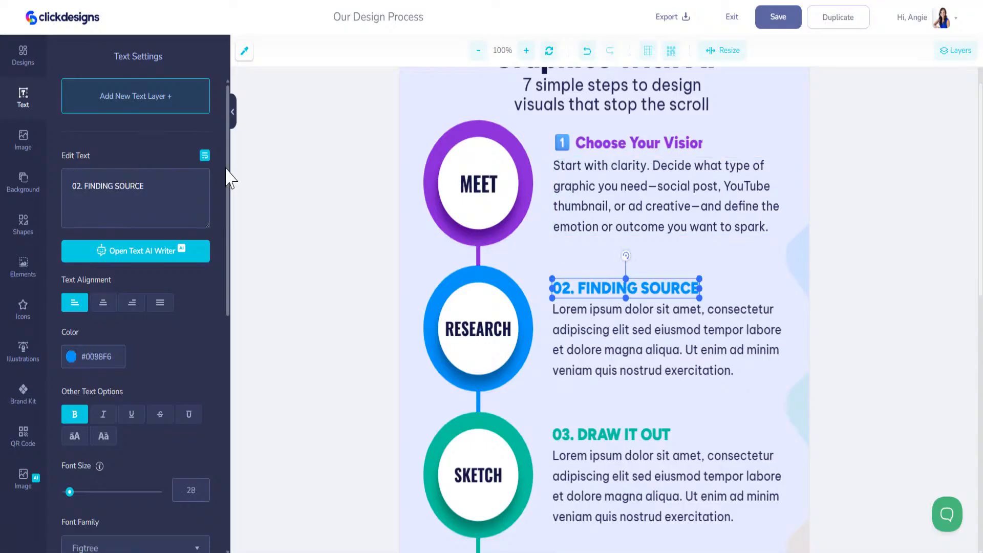
type("2️⃣ Pick the Right Tool")
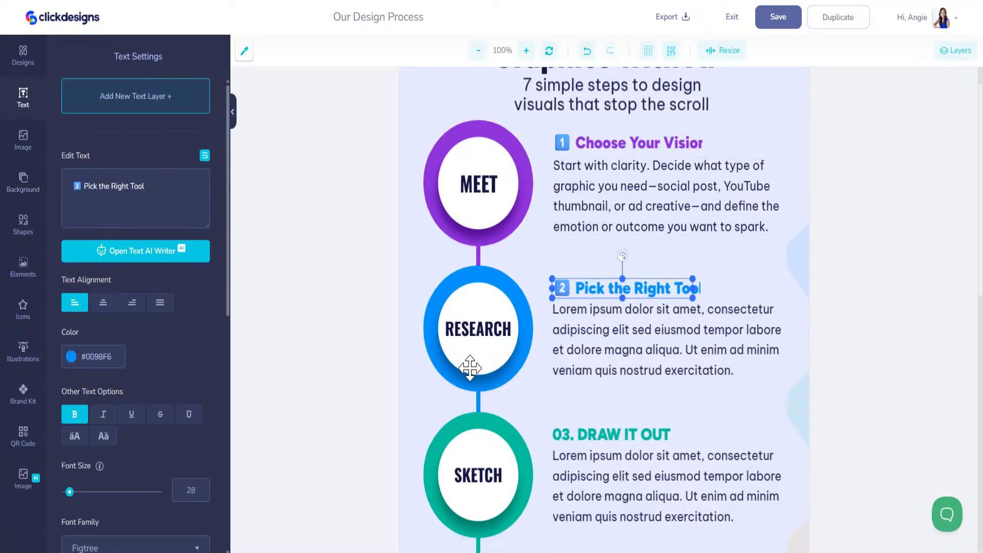
left_click(692, 144)
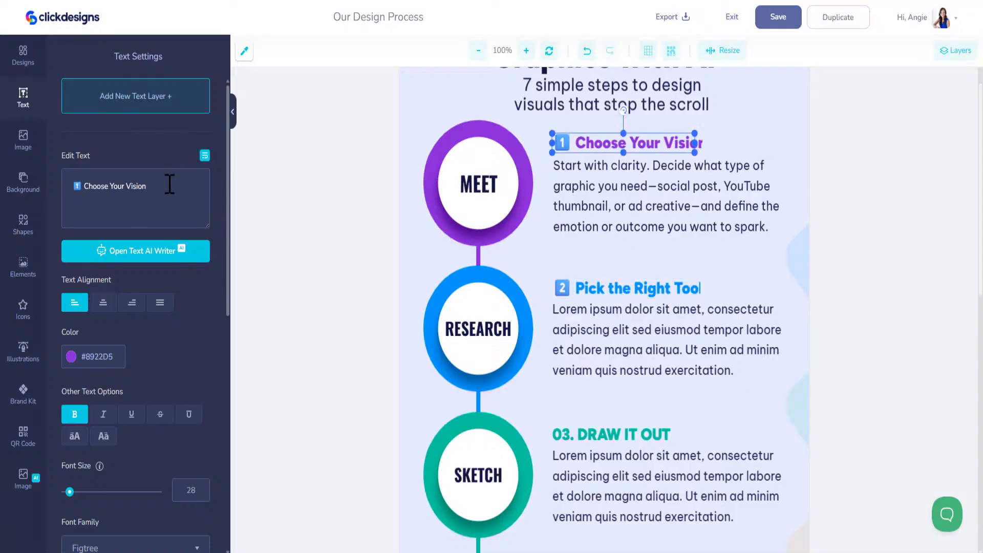
left_click_drag(694, 143, 700, 143)
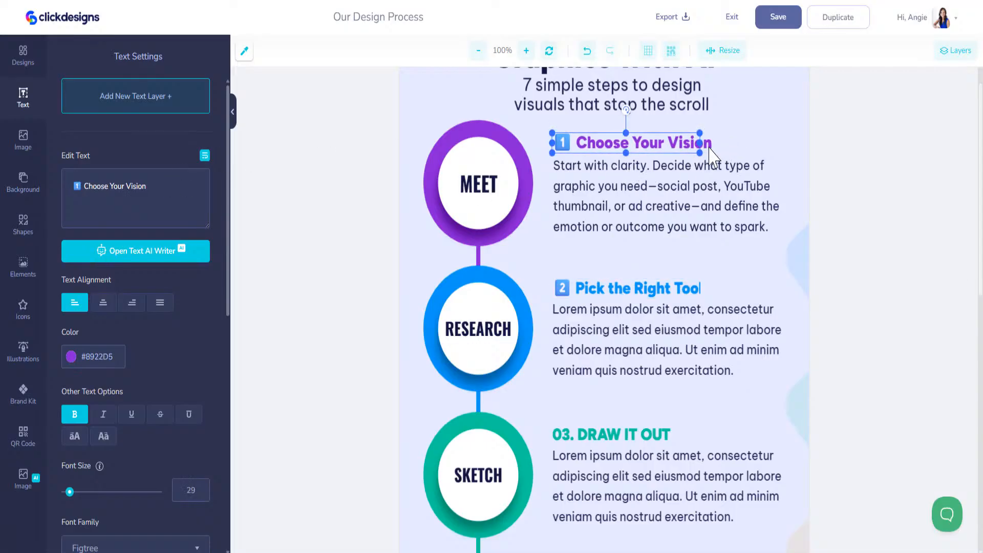
left_click(686, 205)
left_click(674, 287)
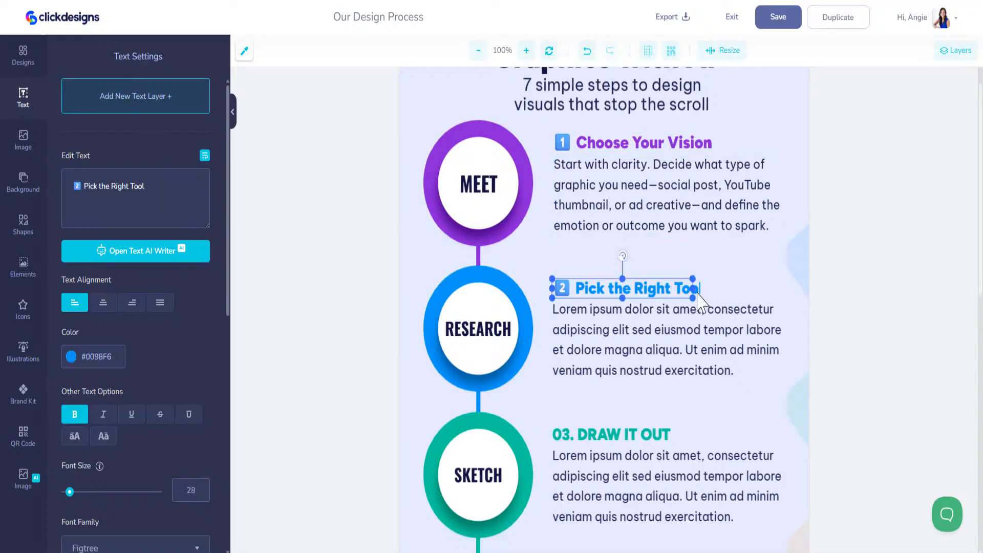
left_click_drag(693, 288, 699, 288)
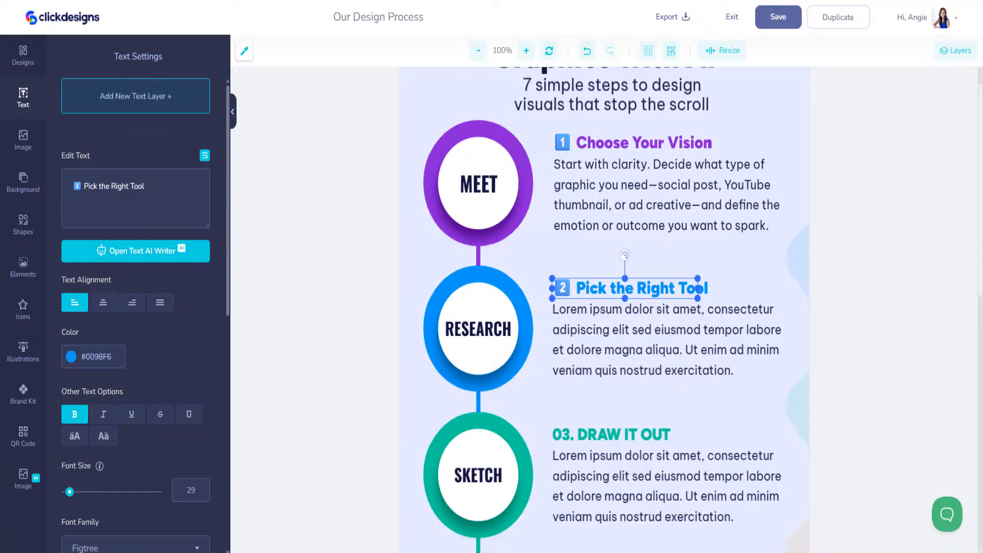
Step: Replace the second step's placeholder description with the "Select your AI design assistant (e.g., ChatGPT + Canva, Midjourney, or Leonardo.ai)…" text and wrap it
left_click(707, 348)
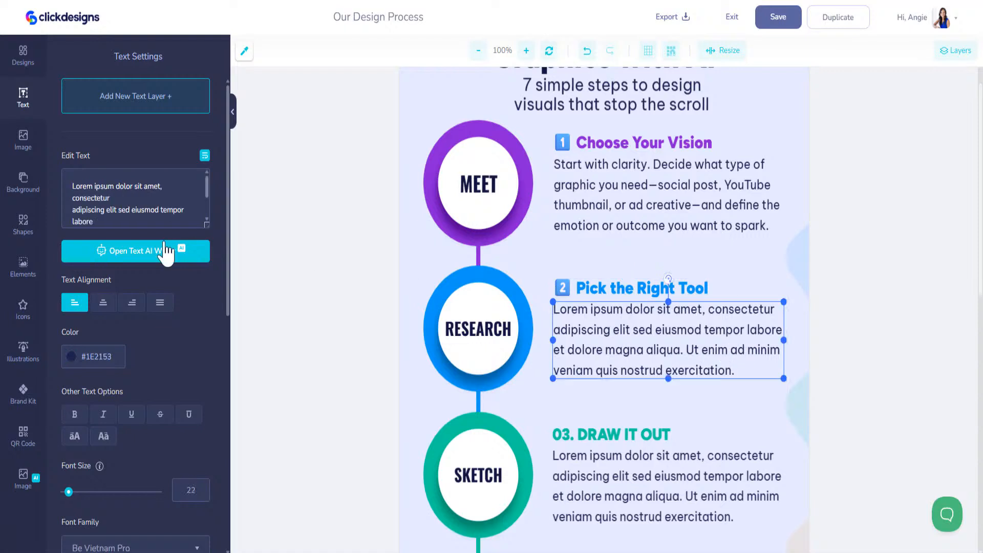
scroll(129, 203, "down", 5)
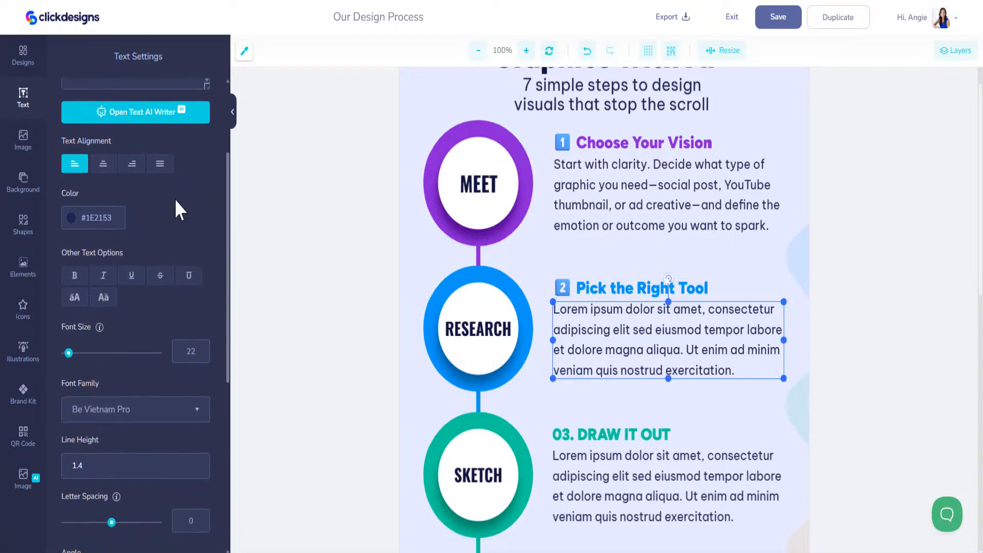
scroll(186, 153, "up", 3)
key("ctrl+a")
type("Select your AI design assistant (e.g., ChatGPT + Canva, Midjourney, or Leonardo.ai). Each tool has unique strengths—pick one that fits your style and speed.")
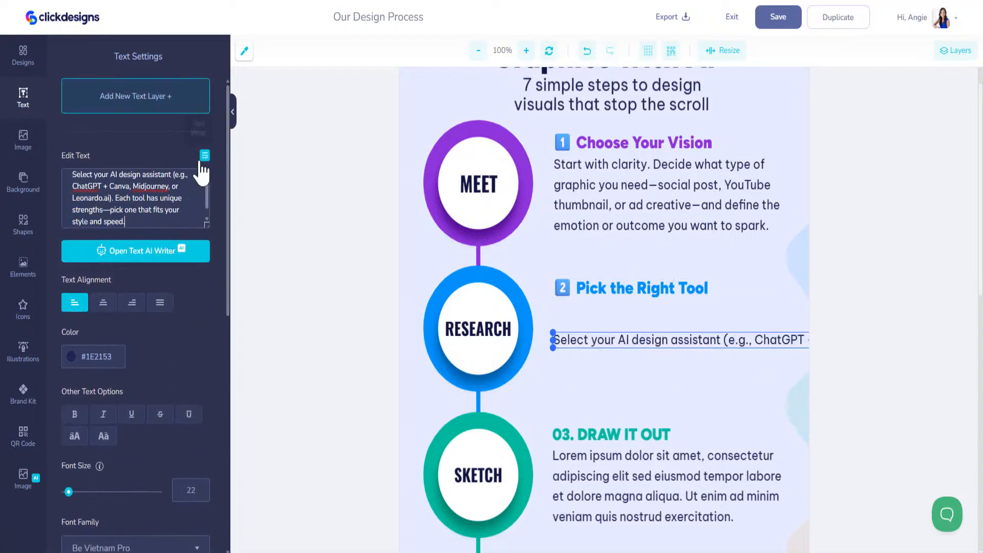
left_click(205, 155)
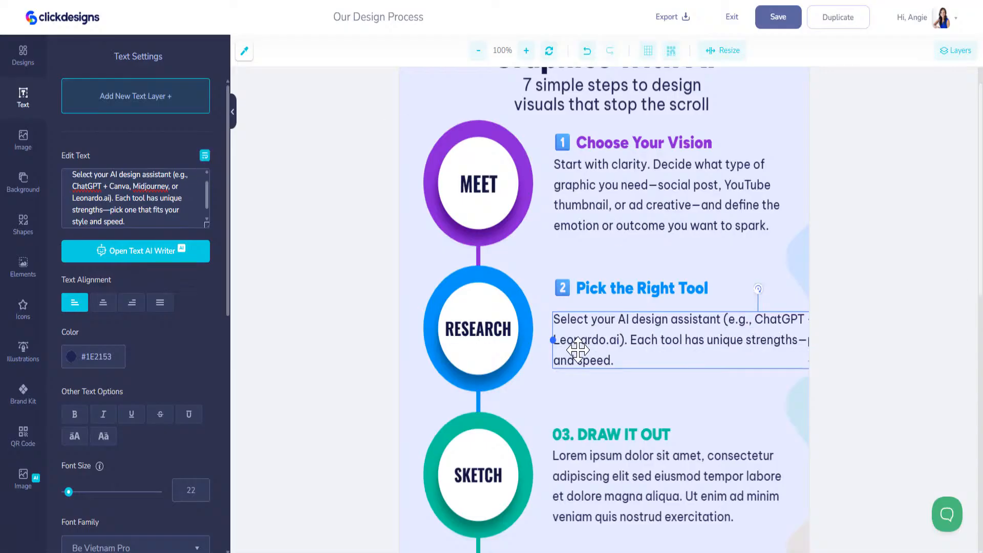
Step: Fit the second step's description to the width of the first one and align it beneath "Pick the Right Tool"
left_click_drag(570, 339, 608, 343)
left_click_drag(647, 346, 606, 353)
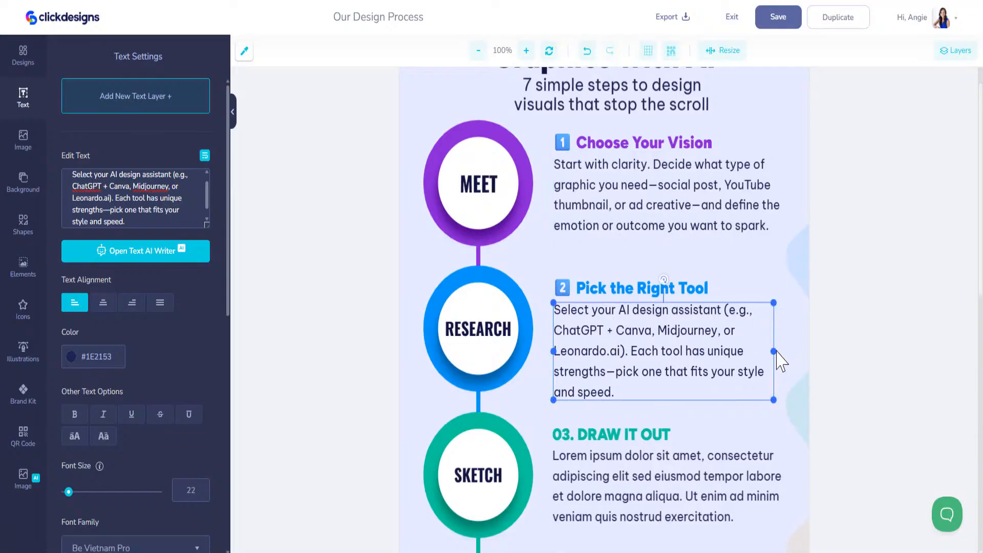
left_click_drag(774, 351, 787, 350)
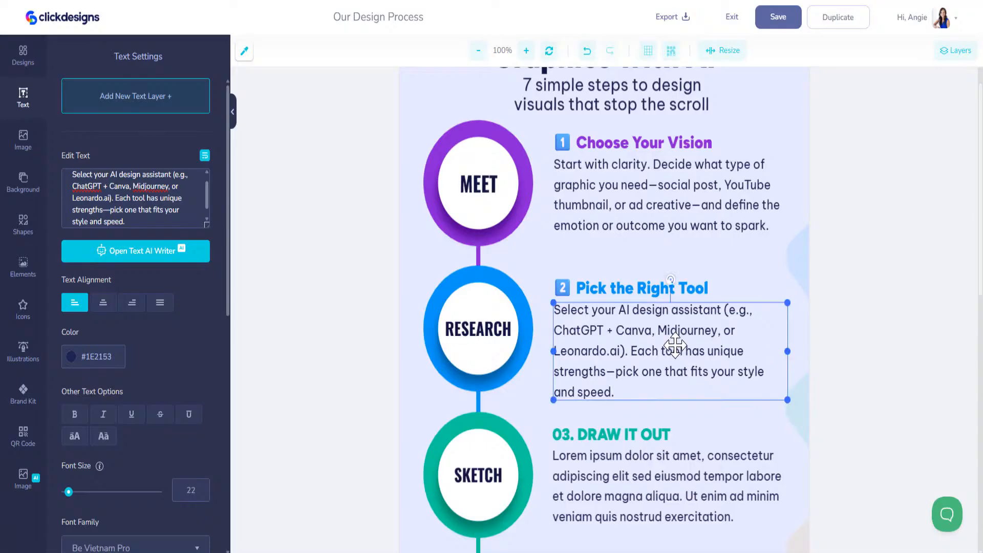
Step: Set the line height of the first and second step descriptions to 1 and move both up closer to their headings
left_click(621, 196)
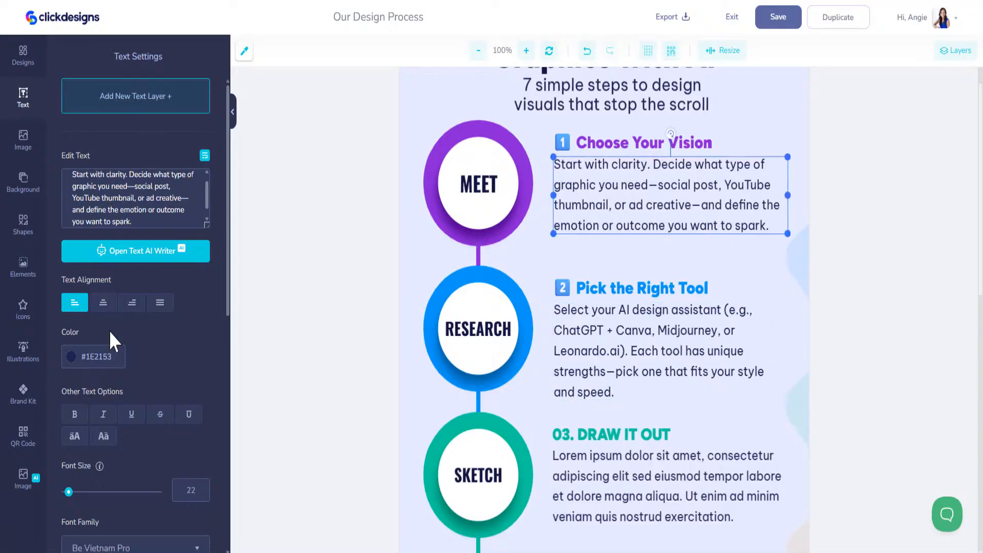
scroll(130, 382, "down", 6)
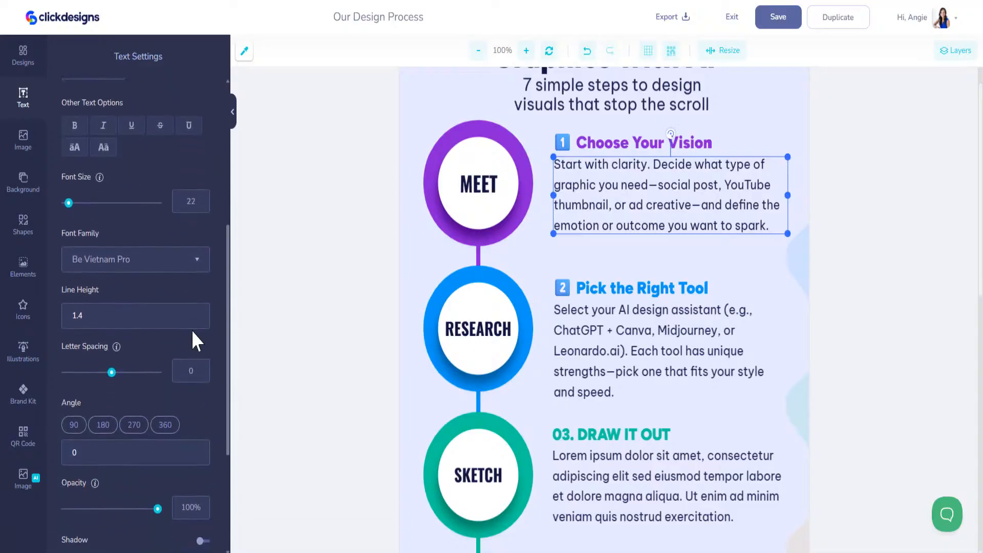
left_click(195, 314)
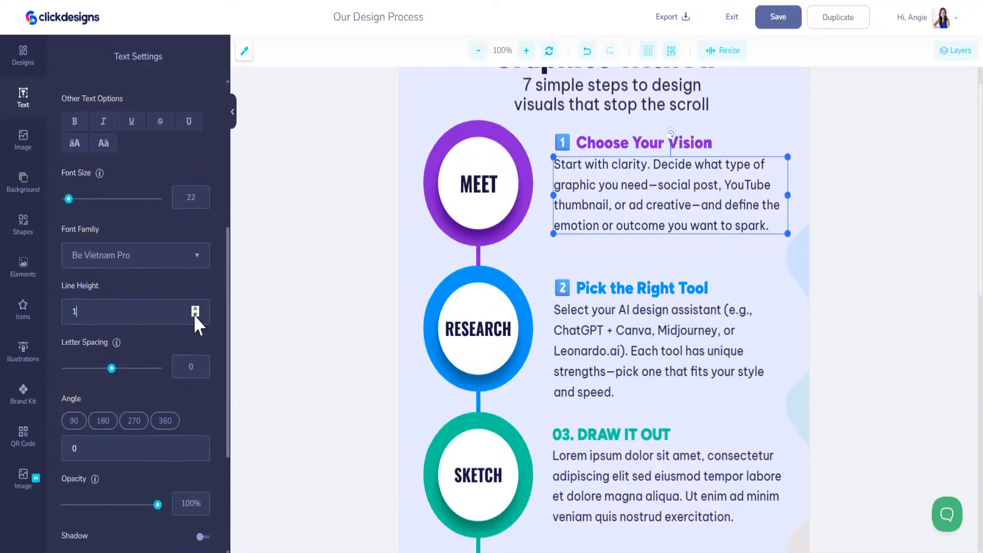
left_click(629, 333)
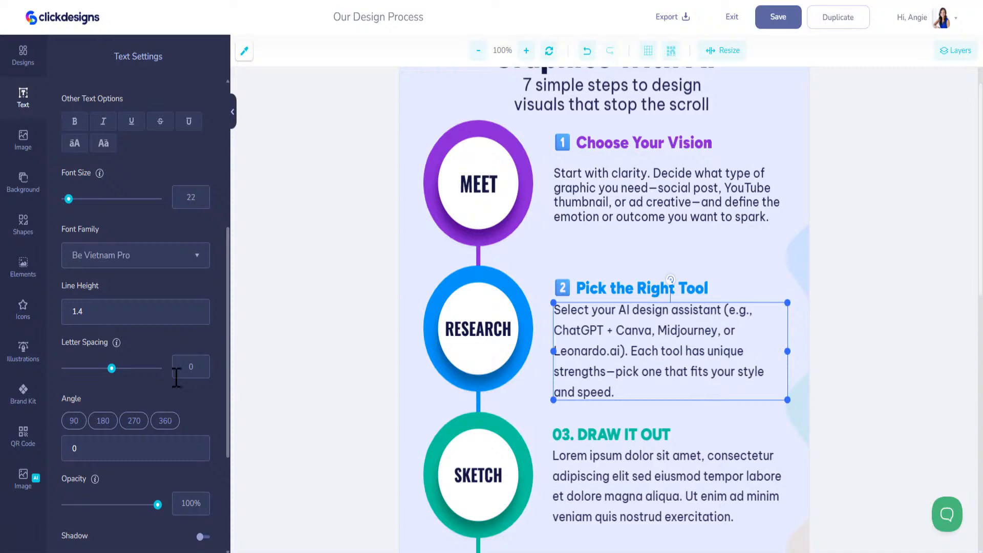
left_click(195, 314)
left_click(607, 188)
left_click_drag(607, 188, 607, 182)
left_click_drag(604, 328, 602, 318)
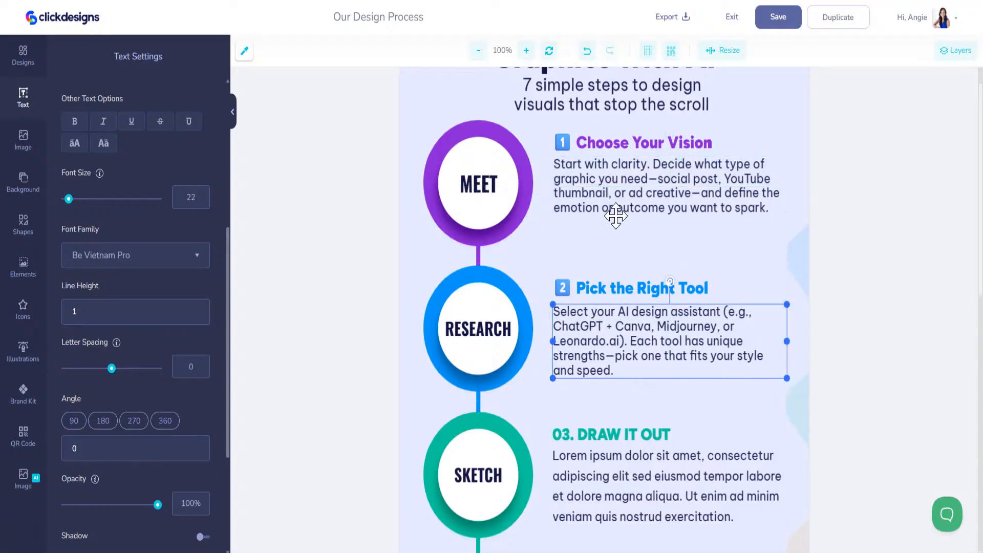
Step: Change the purple circle's label from MEET to "VISION" and centre it in the circle
left_click(471, 176)
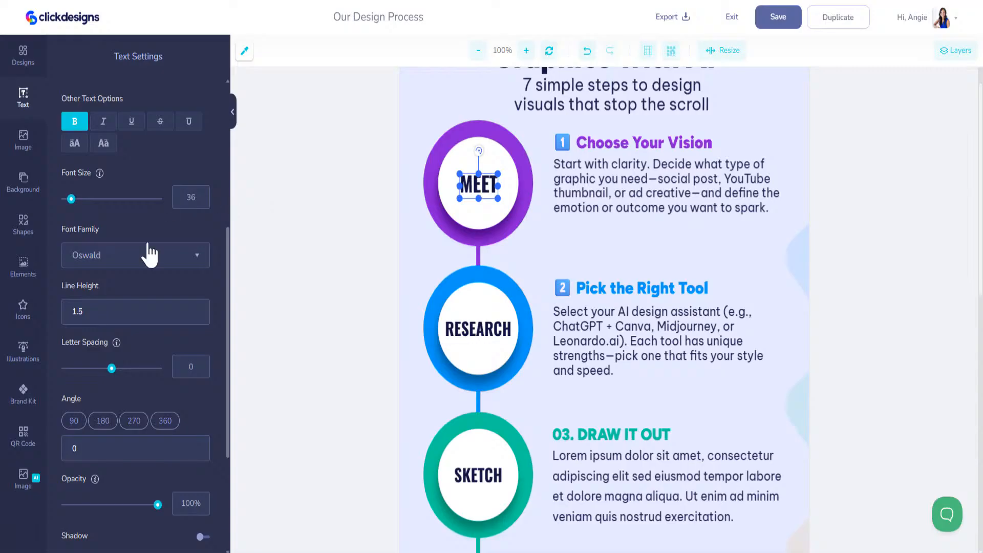
scroll(149, 252, "up", 5)
type("VISION")
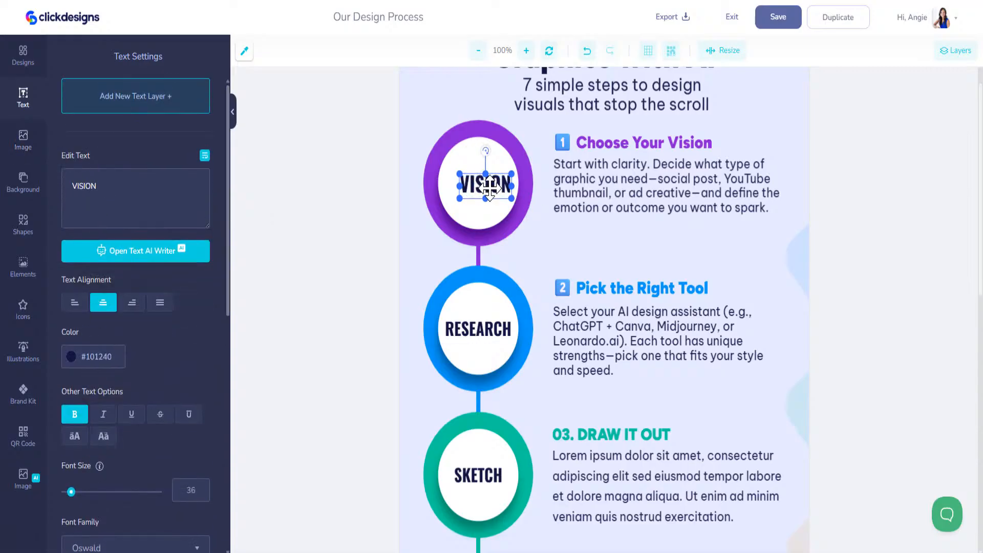
left_click_drag(491, 187, 482, 187)
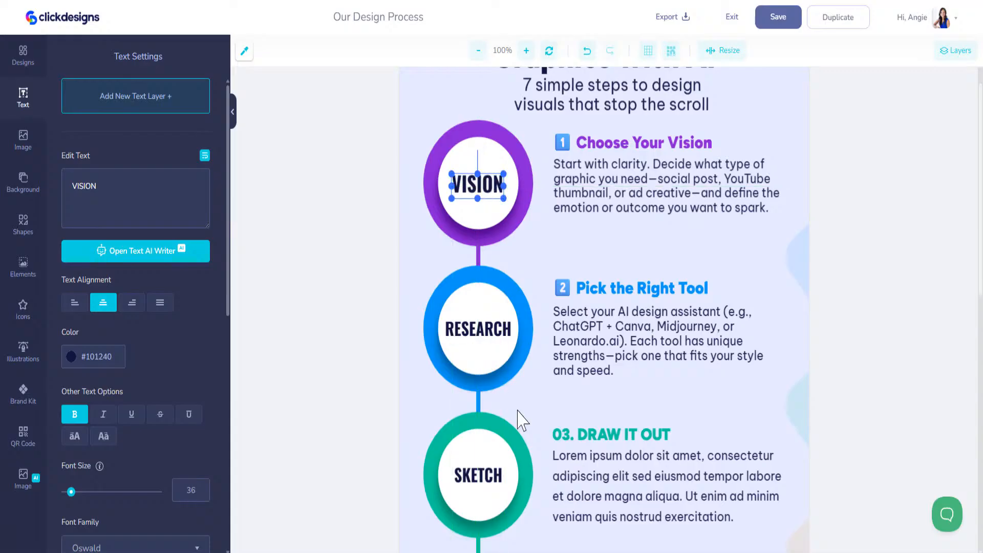
Step: Change the blue circle's label from RESEARCH to "TOOL" and centre it in the circle
left_click(474, 329)
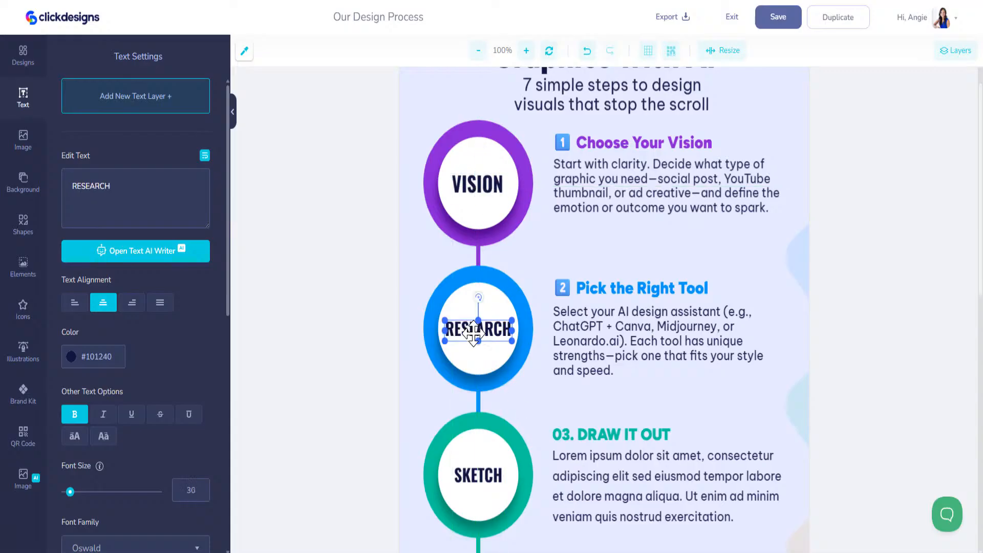
type("TOOL")
left_click_drag(460, 330, 480, 336)
Step: Change the third step's green heading to "3️⃣ Craft a Smart Prompt"
scroll(527, 433, "down", 3)
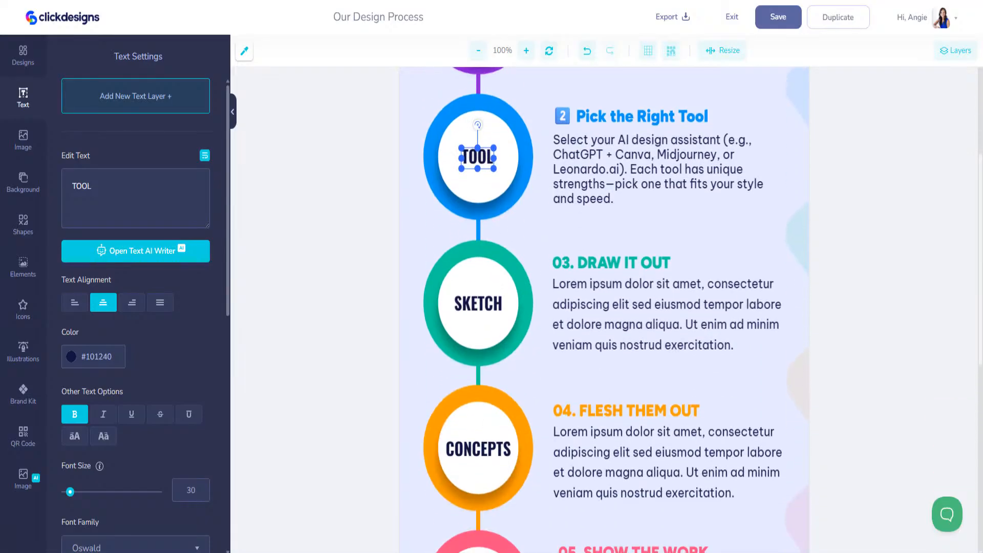
left_click(632, 410)
left_click(618, 262)
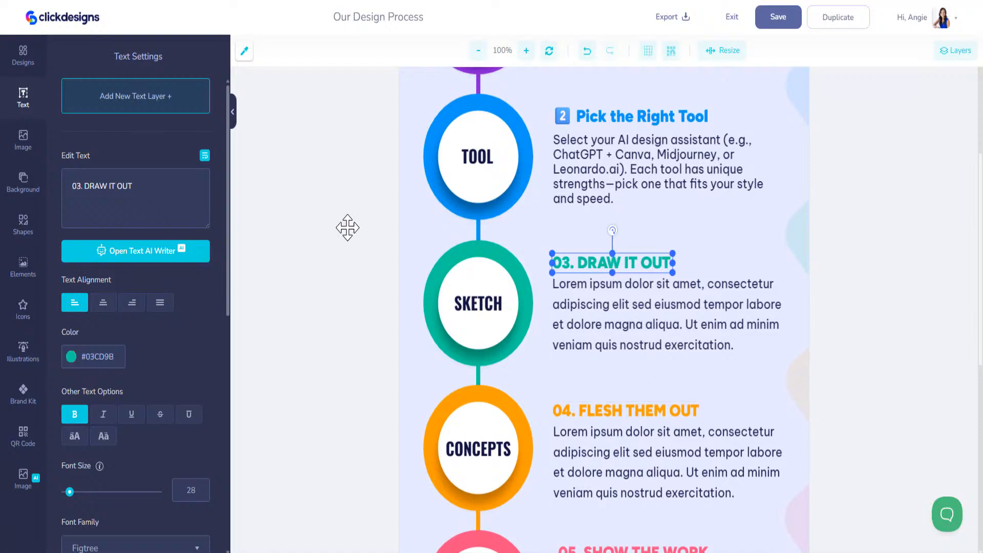
type("3️⃣ Craft a Smart Prompt")
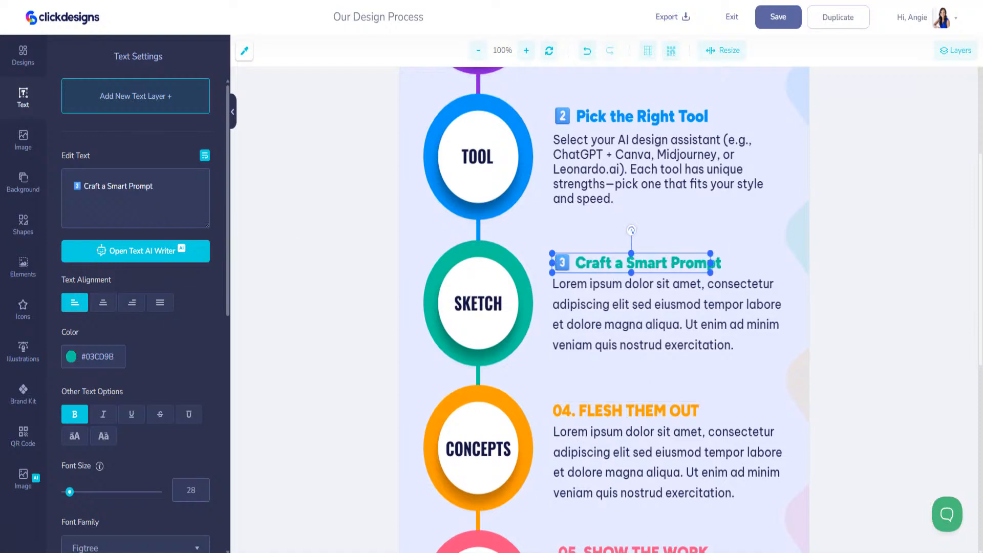
Step: Replace the third step's placeholder description with the "Tell the AI exactly what you want. Use clear details—colors, vibe, audience, and format…" text
left_click(712, 330)
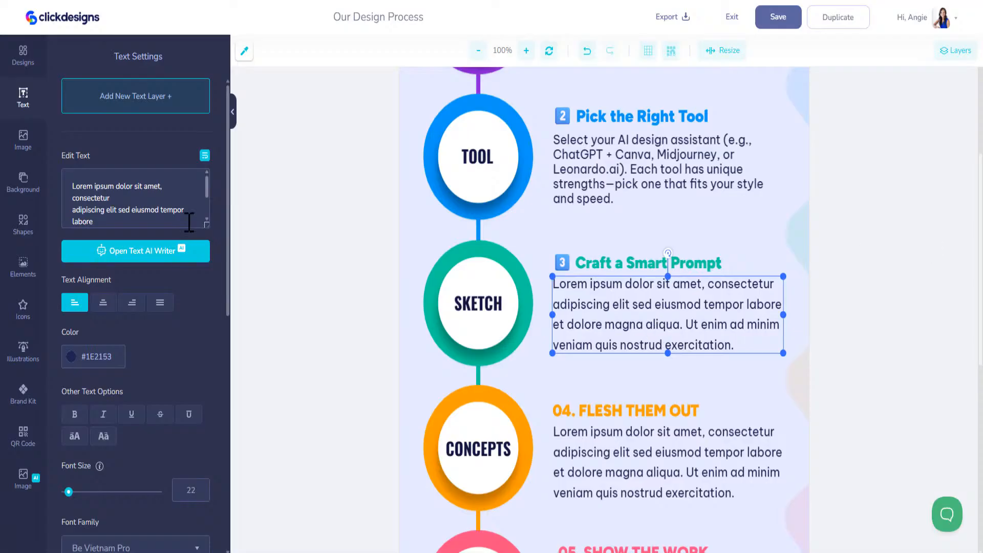
left_click(163, 207)
scroll(153, 212, "down", 4)
scroll(197, 329, "up", 2)
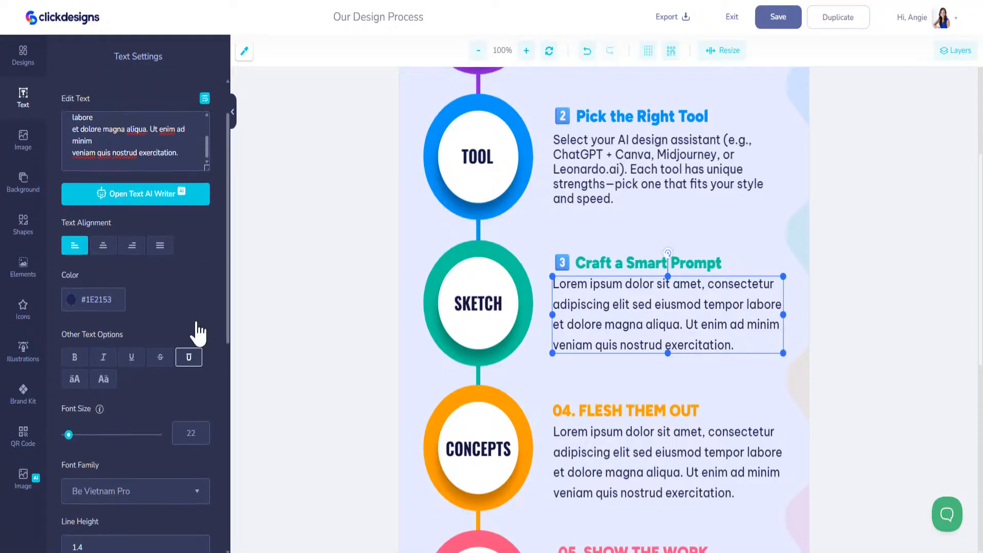
key("ctrl+a")
type("Tell the AI exactly what you want. Use clear details—colors, vibe, audience, and format. Example: \"Create a bright, motivational quote graphic for moms using pink and gold tones.\"")
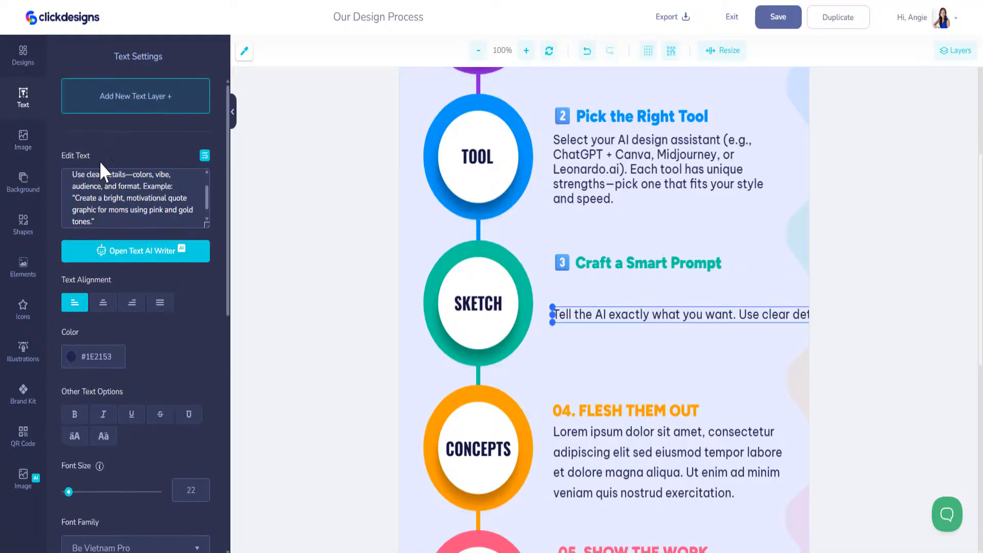
left_click_drag(552, 314, 551, 295)
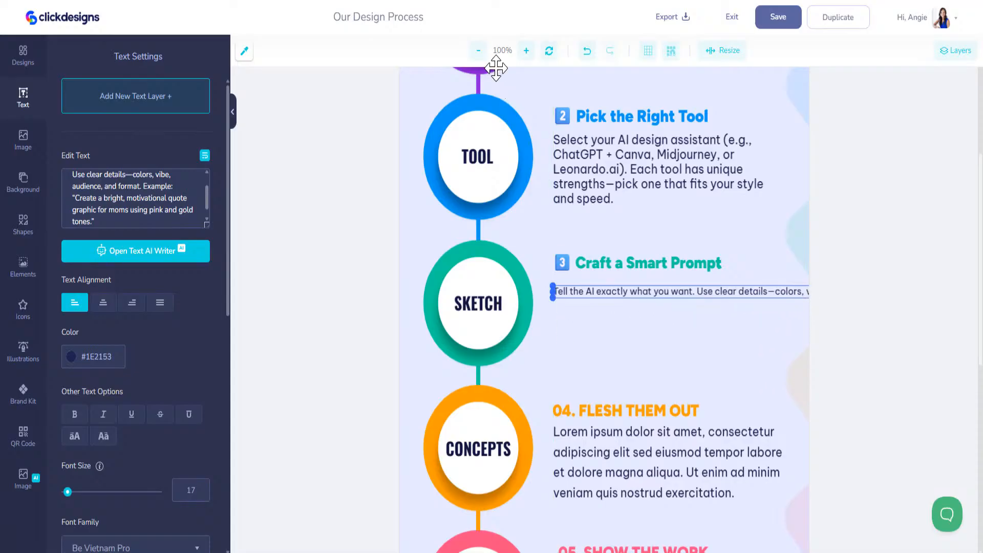
left_click(588, 53)
left_click_drag(781, 314, 585, 314)
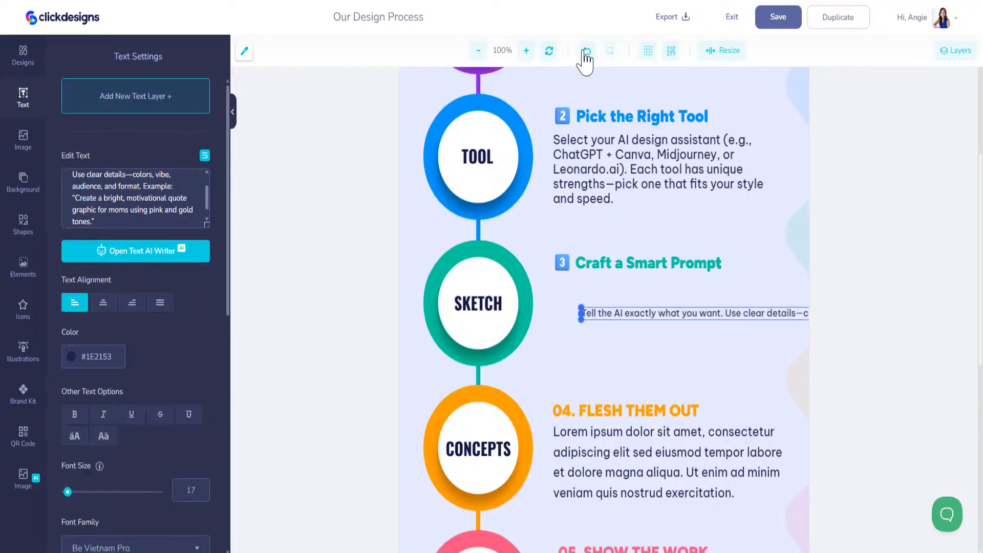
left_click(586, 52)
left_click_drag(790, 311, 553, 304)
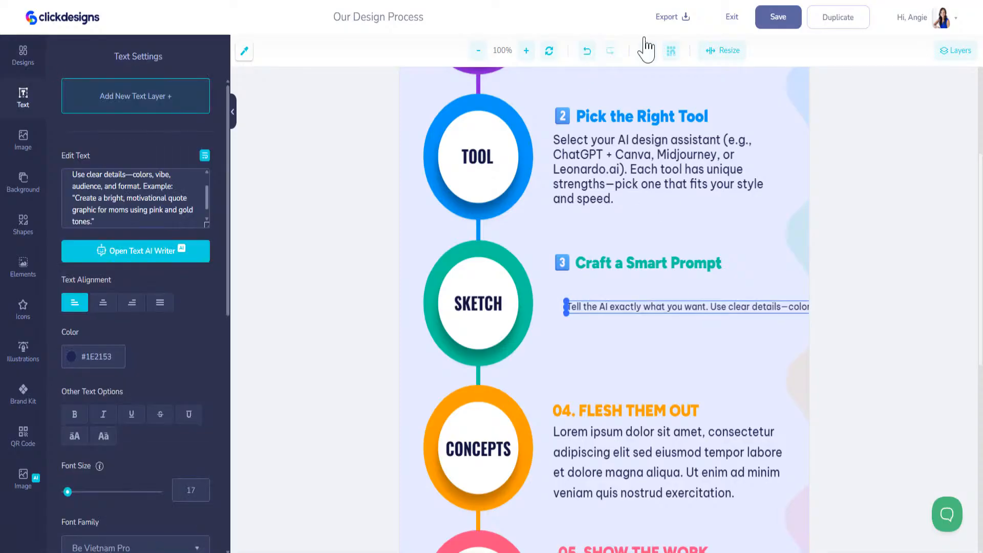
left_click(583, 54)
left_click_drag(805, 315, 626, 313)
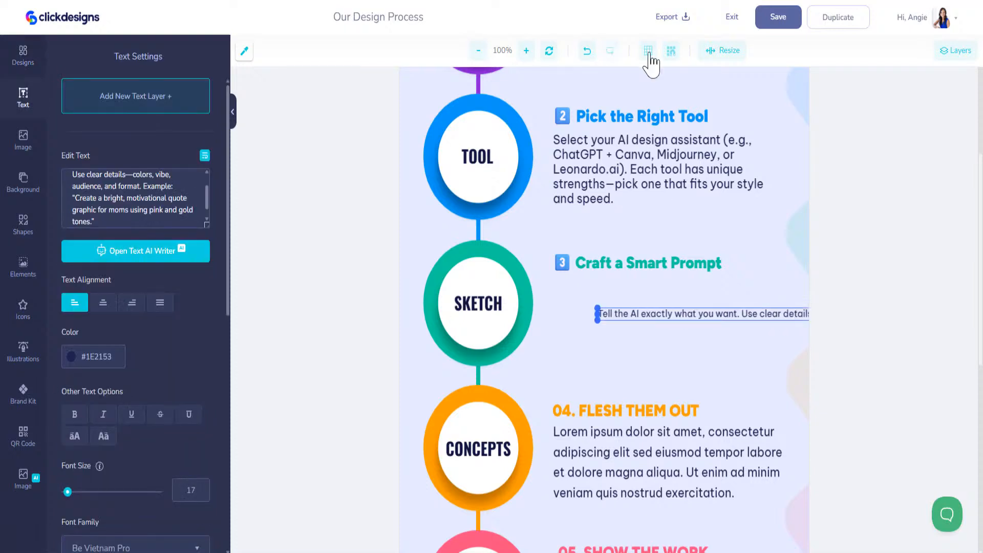
left_click(587, 54)
left_click(587, 53)
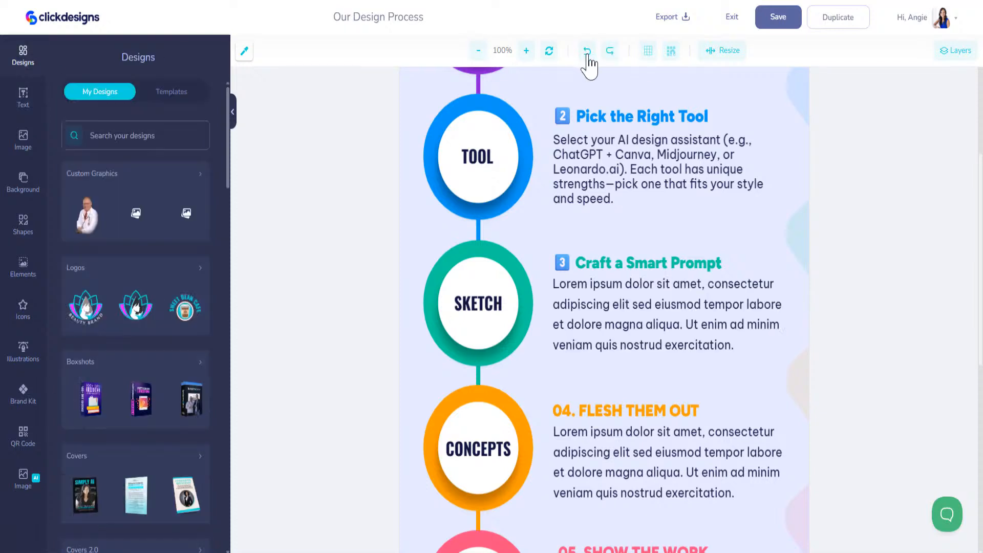
Step: Re-enter the third step's description over its placeholder as "Tell the AI exactly what you want. Use clear details—colors, vibe, audience, and format. Example:…"
left_click(611, 322)
scroll(183, 214, "down", 2)
left_click_drag(189, 198, 115, 165)
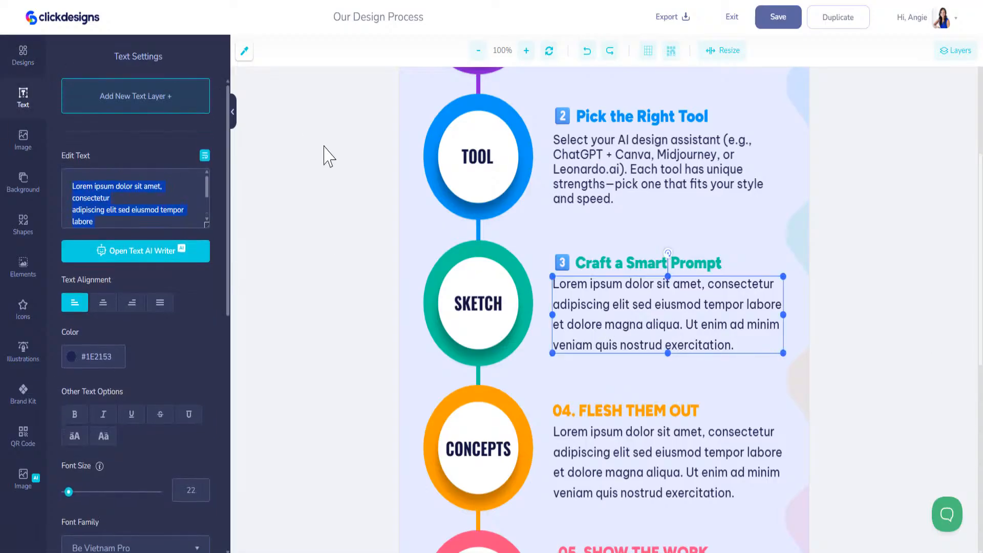
type("Tell the AI exactly what you want. Use clear details—colors, vibe, audience, and format. Example: \"Create a bright, motivational quote graphic for moms using pink and gold tones.\"")
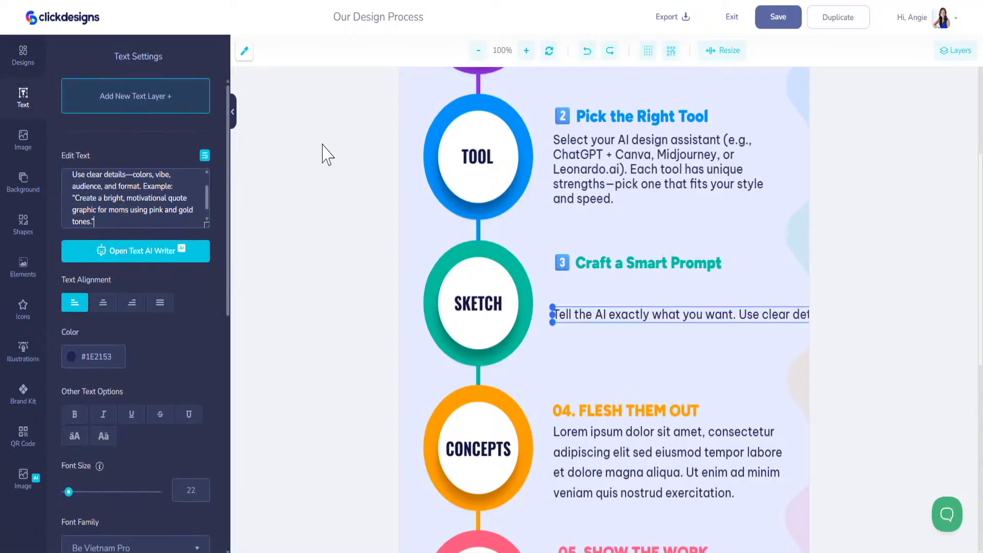
Step: Wrap the third step's description, narrow its text box to fit the page and align it under the green heading
left_click(205, 156)
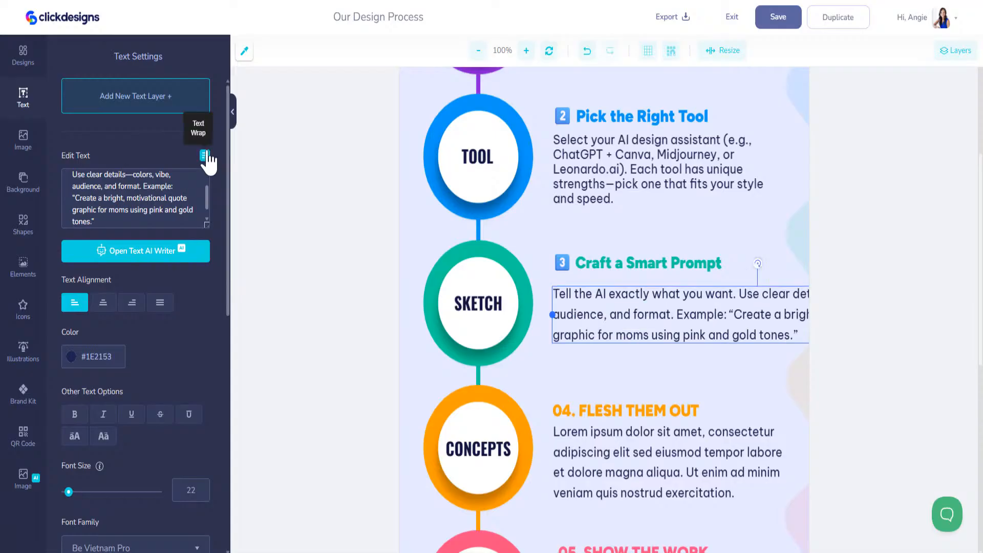
mouse_move(589, 314)
left_mouse_down()
mouse_move(667, 311)
mouse_move(549, 317)
mouse_move(598, 318)
left_mouse_up()
left_click_drag(656, 332, 620, 339)
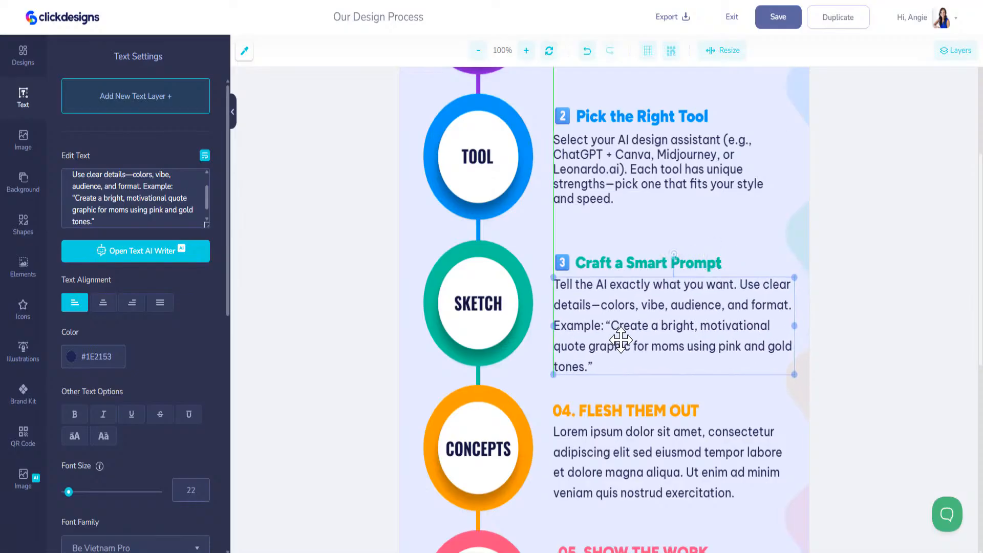
Step: Set the third description's line height to 1, then reposition and slightly narrow its text box below the heading
scroll(135, 399, "down", 5)
left_click(195, 313)
left_click_drag(610, 337, 612, 328)
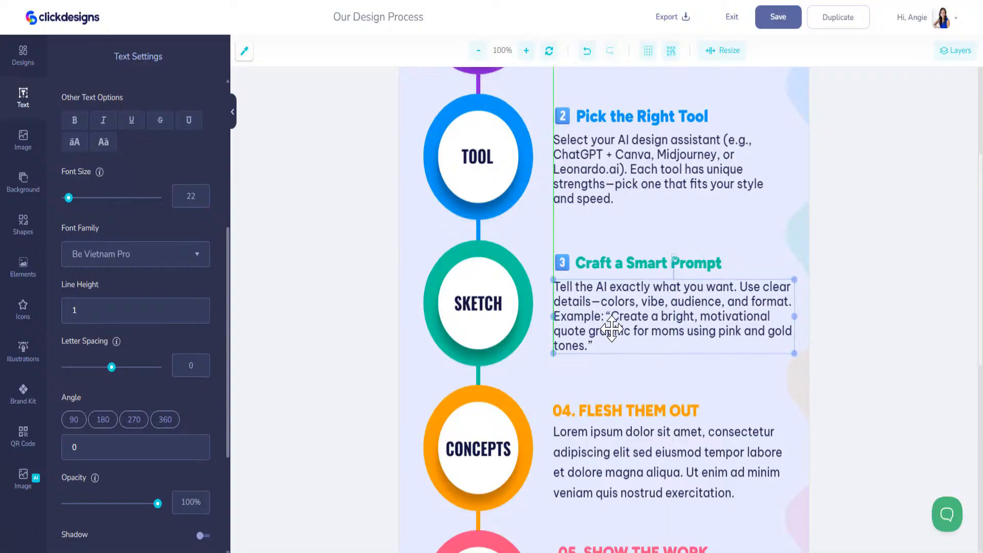
scroll(626, 358, "up", 5)
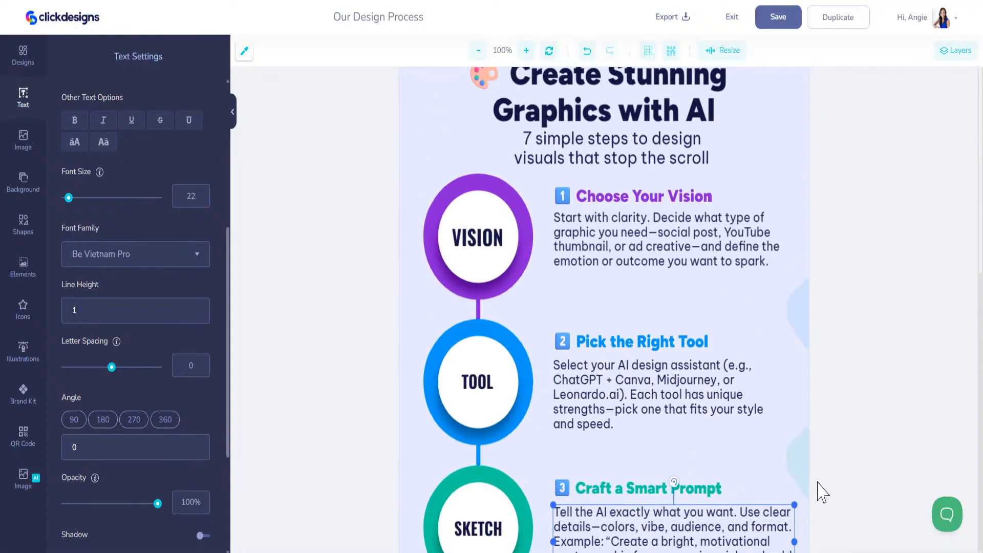
scroll(788, 420, "down", 5)
left_click_drag(793, 259, 783, 258)
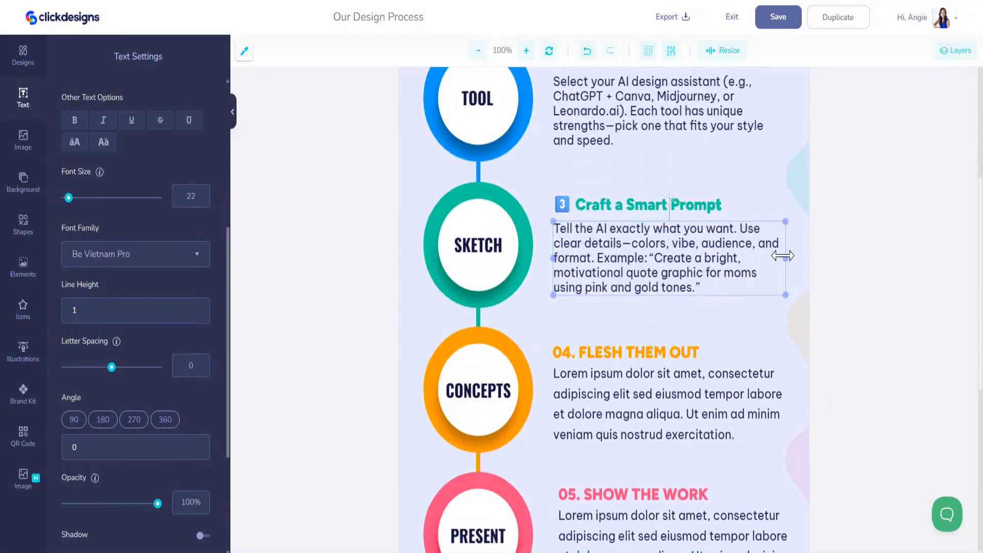
Step: Change the green circle's label from SKETCH to "PROMPT" and centre it in the circle
left_click(478, 248)
scroll(101, 228, "up", 5)
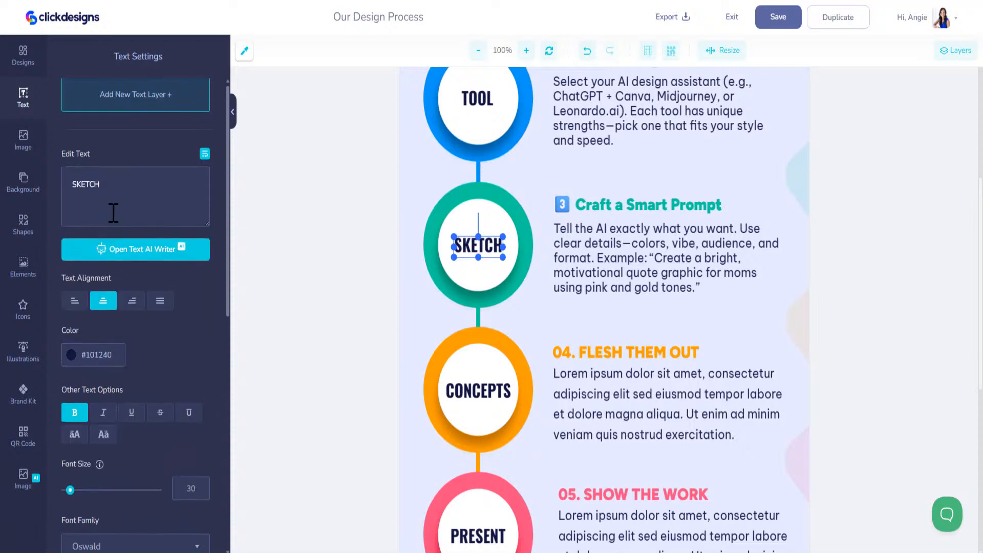
type("PROMPT")
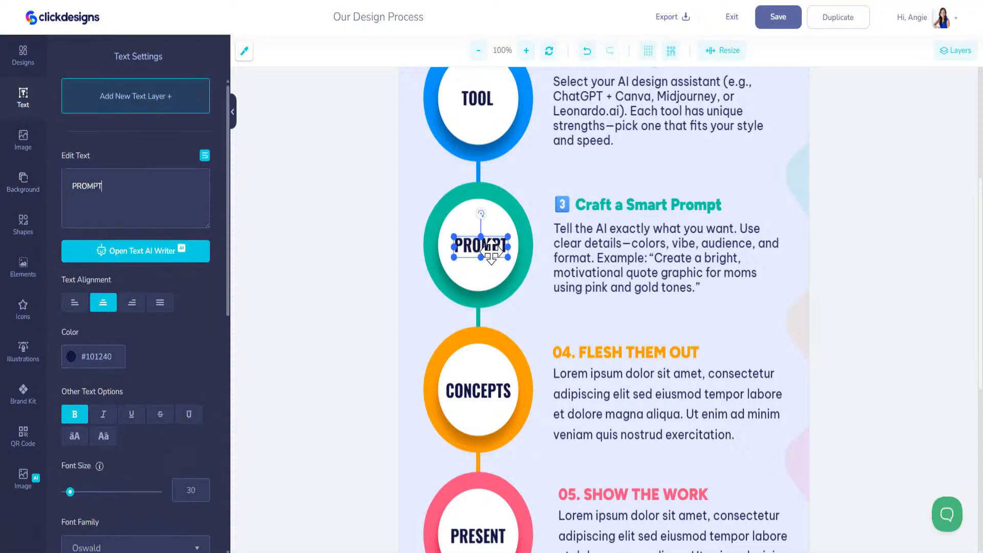
left_click_drag(490, 254, 489, 251)
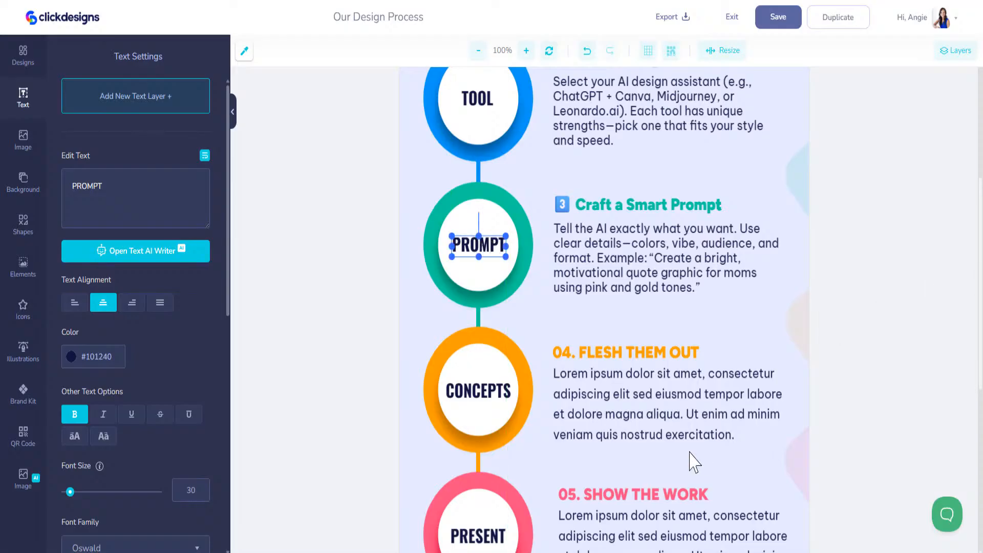
Step: Change the fourth step's orange heading to "4️⃣ Generate & Refine"
left_click(632, 359)
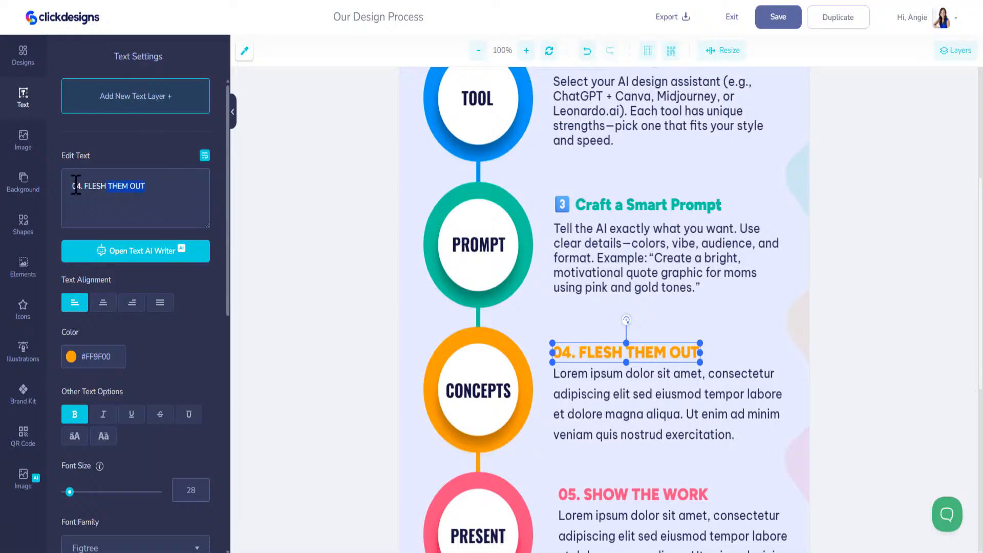
key("ctrl+a")
type("4️⃣ Generate & Refine")
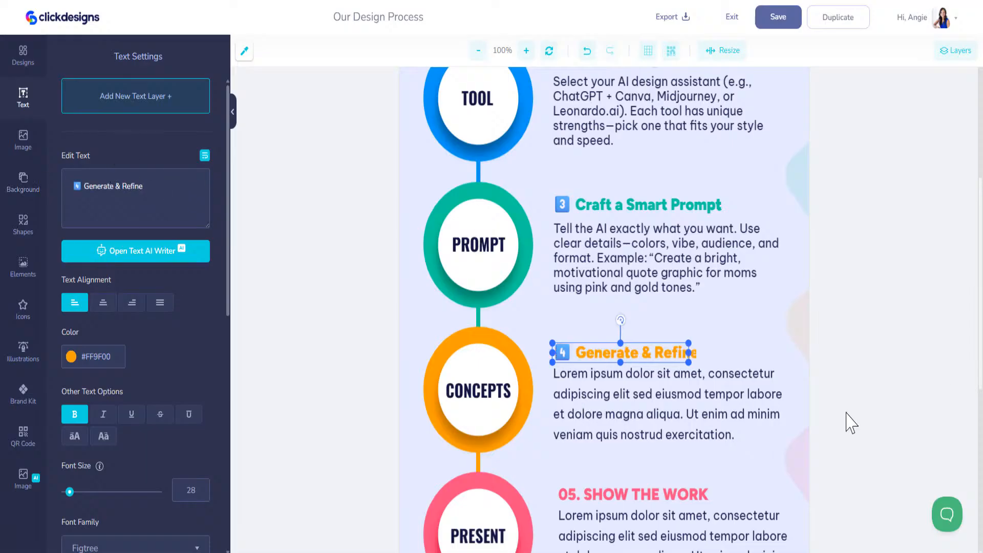
Step: Replace the fourth step's placeholder description with "Let AI do its magic—then tweak. Adjust fonts, layout, and visuals until it feels on-brand and emotionally engaging."
left_click(685, 407)
left_click(166, 214)
key("ctrl+a")
type("Let AI do its magic—then tweak. Adjust fonts, layout, and visuals until it feels on-brand and emotionally engaging.")
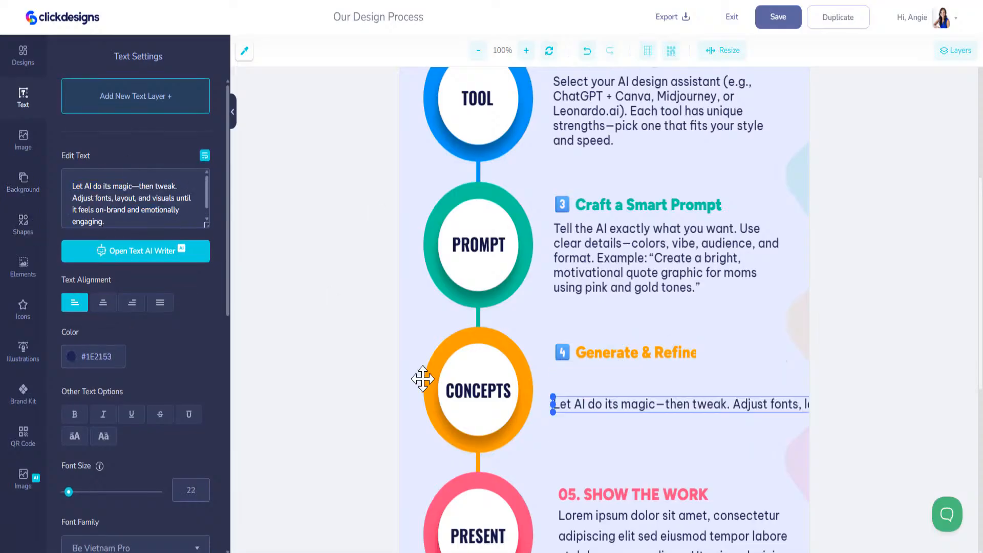
Step: Wrap the fourth step's description, narrow its text box to fit the page and place it under the orange heading
left_click(204, 157)
left_click_drag(552, 405, 585, 407)
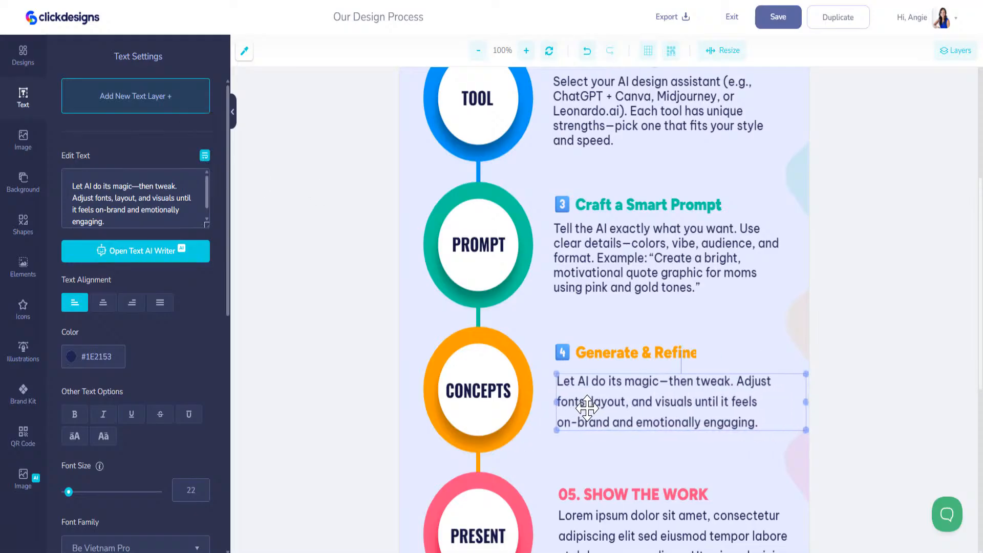
left_click_drag(799, 405, 772, 404)
mouse_move(658, 406)
left_mouse_down()
mouse_move(674, 416)
mouse_move(656, 419)
left_mouse_up()
Step: Set the fourth description's line height to 1 and align it with the left edge of the descriptions above
scroll(61, 389, "down", 5)
left_click(195, 313)
left_click_drag(563, 411, 562, 405)
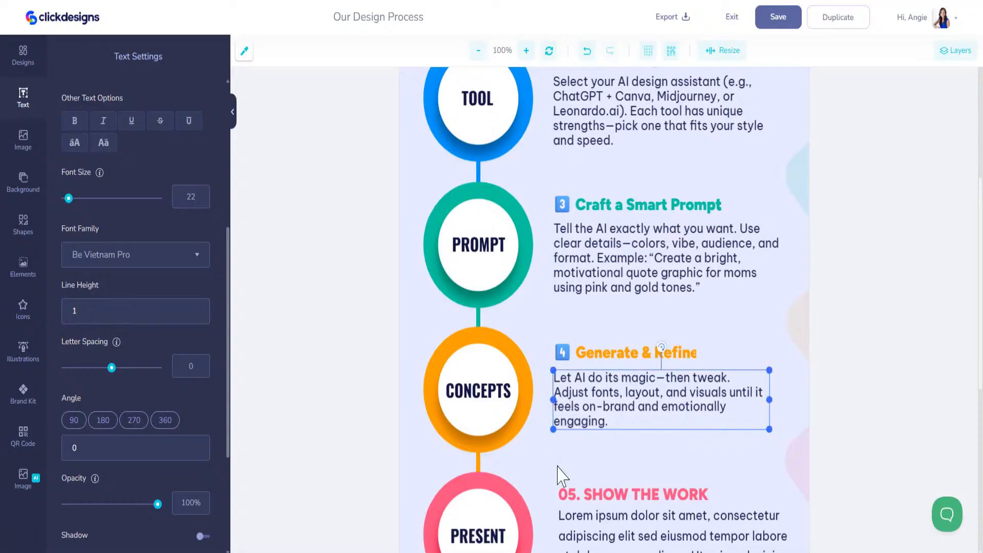
scroll(579, 451, "up", 3)
scroll(584, 461, "down", 3)
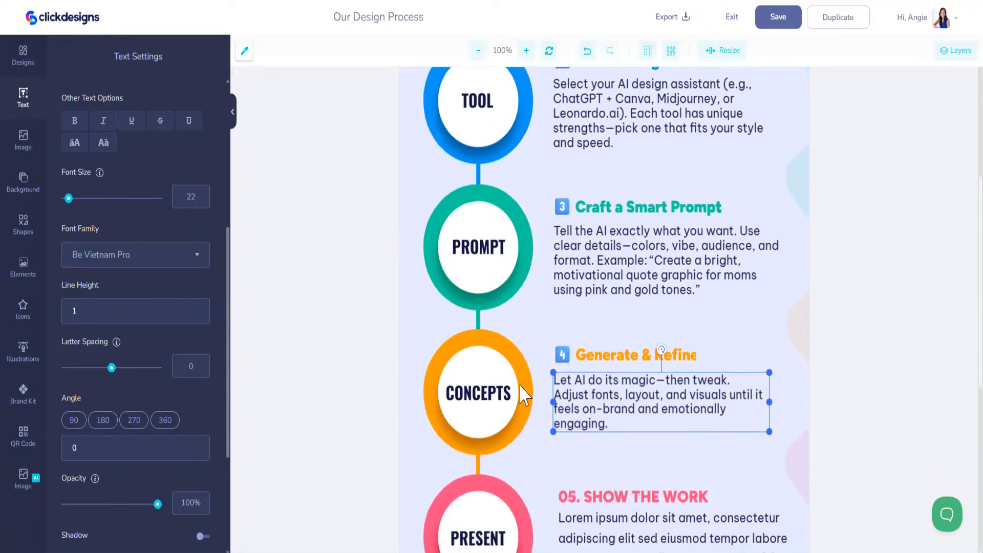
Step: Change the orange circle's label from CONCEPTS to "REFINE" and centre it in the circle
left_click(489, 394)
scroll(119, 280, "up", 5)
left_click_drag(110, 187, 64, 169)
type("REFINE")
left_click_drag(473, 394, 482, 391)
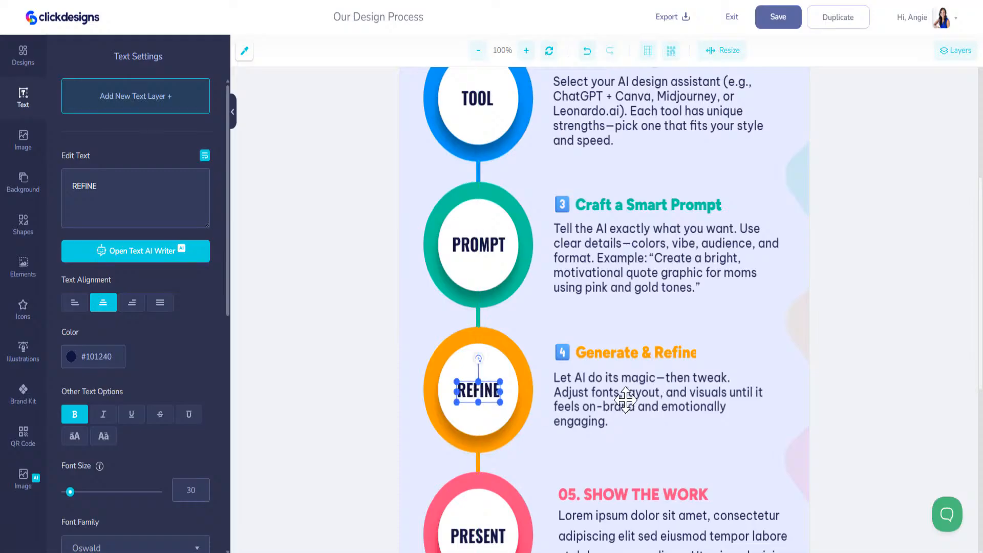
Step: Change the fifth step's pink heading to "5️⃣ Add Text That Pops"
scroll(621, 402, "down", 6)
scroll(630, 383, "down", 1)
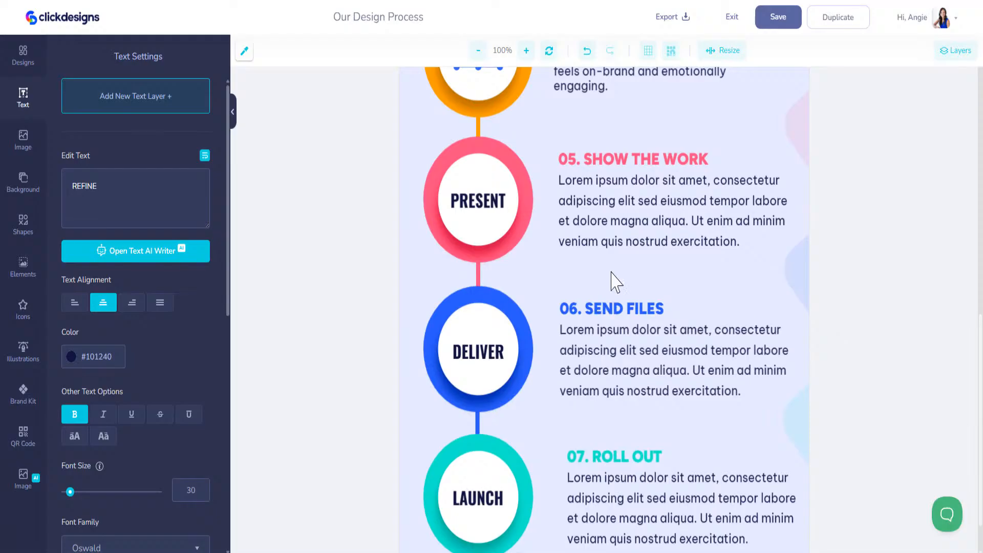
left_click(611, 158)
left_click_drag(175, 186, 12, 190)
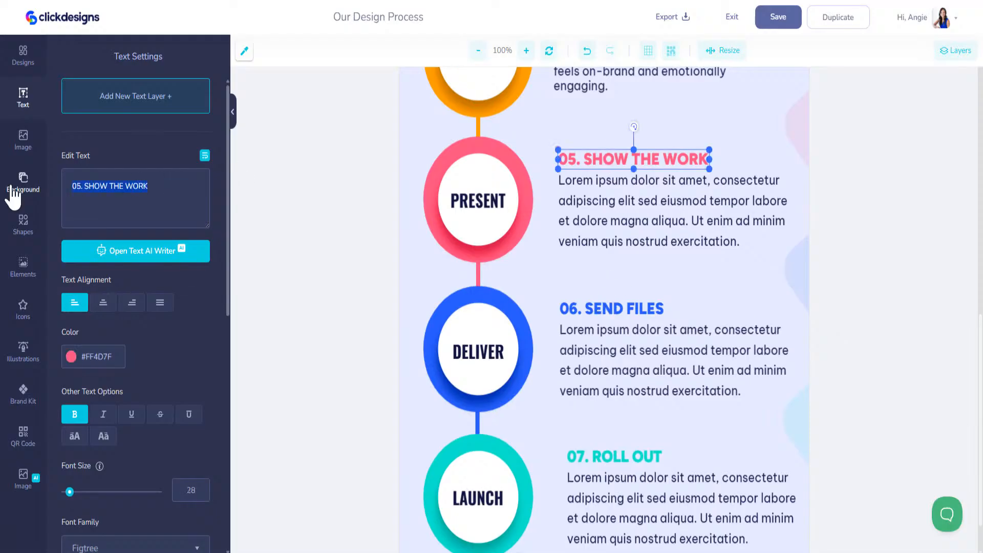
type("5️⃣ Add Text That Pops")
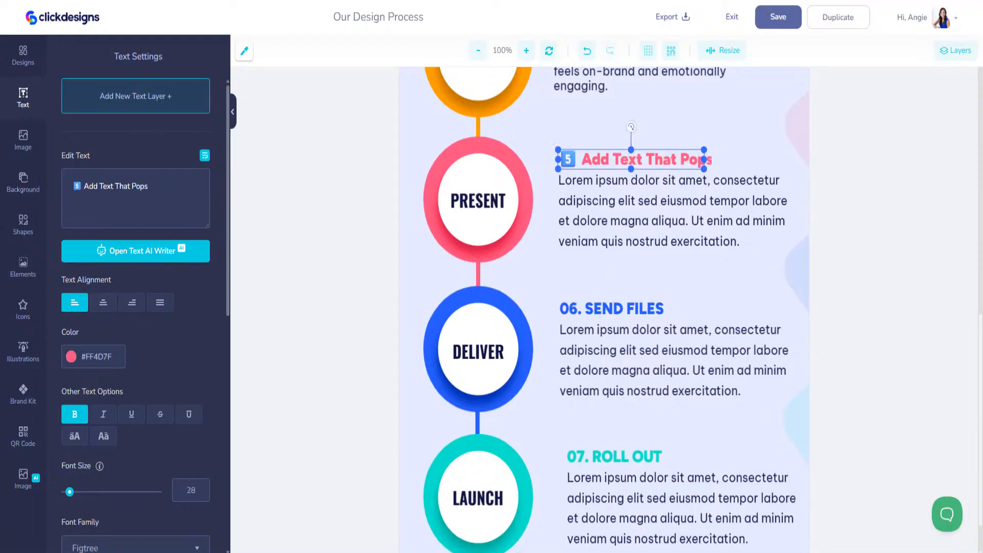
Step: Replace the fifth step's placeholder description with "Layer in short, powerful copy. Use bold headlines, strong verbs, and clear calls to action to make your message shine."
left_click(687, 220)
scroll(169, 186, "down", 2)
left_click_drag(188, 204, 196, 111)
type("Layer in short, powerful copy. Use bold headlines, strong verbs, and clear calls to action to make your message shine.")
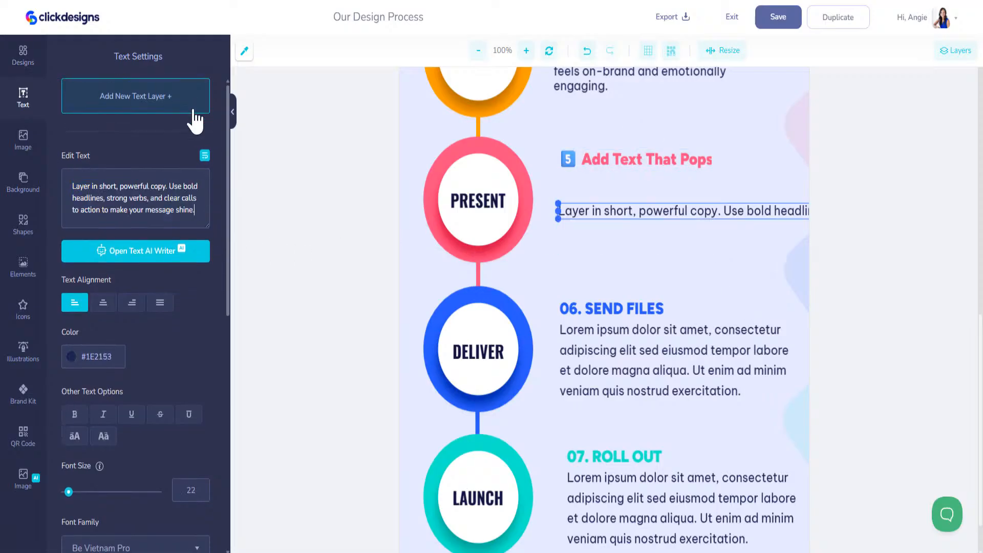
Step: Wrap the fifth step's description, narrow its text box to fit the page and align it under the pink heading
left_click(205, 156)
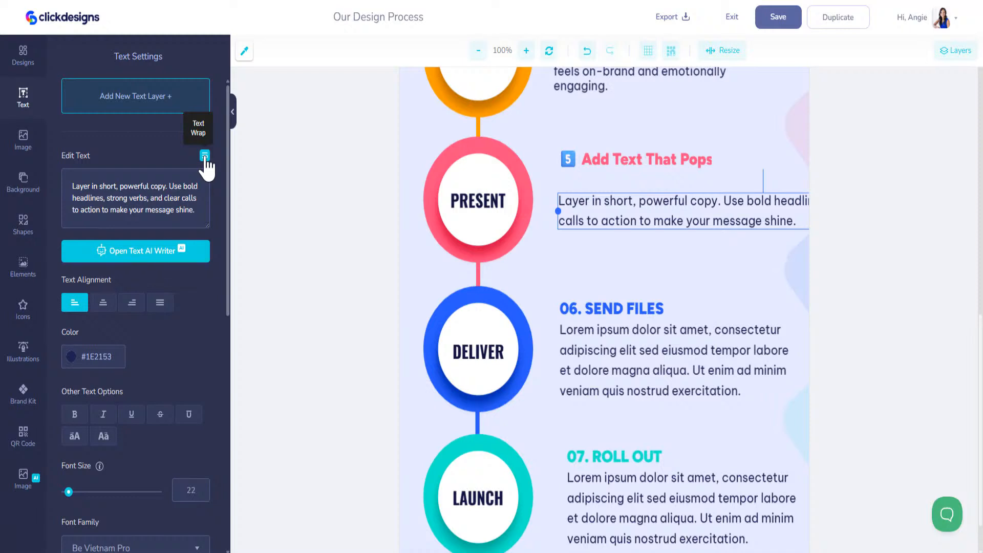
left_click_drag(558, 211, 635, 210)
left_click_drag(665, 215, 610, 217)
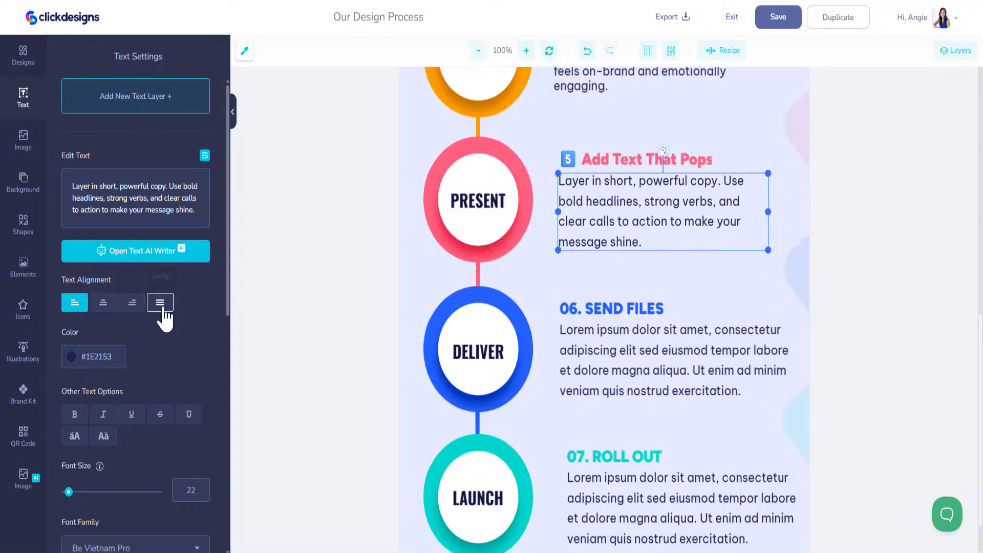
Step: Set the fifth description's line height to 1 and adjust its position just below the heading
scroll(161, 401, "down", 6)
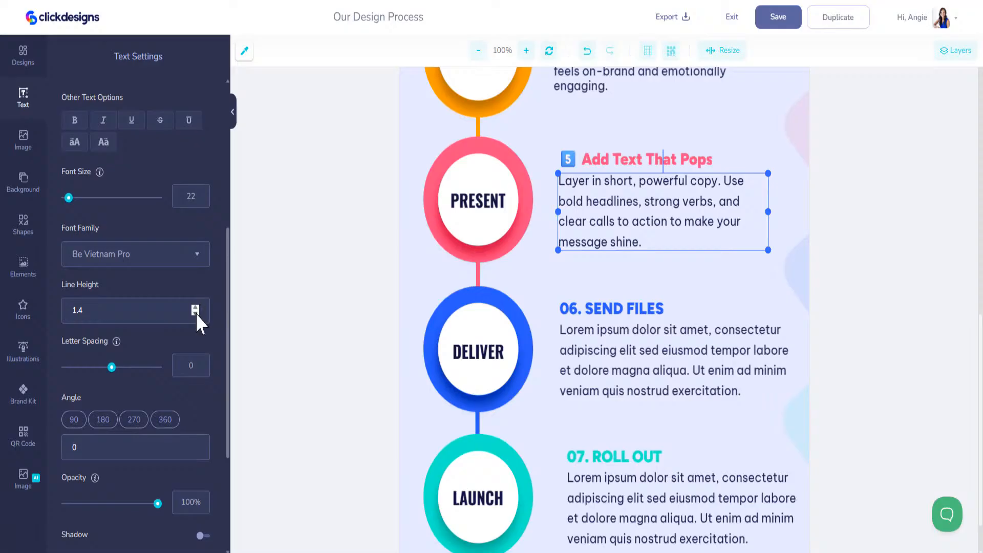
left_click(195, 312)
left_click_drag(601, 201, 601, 197)
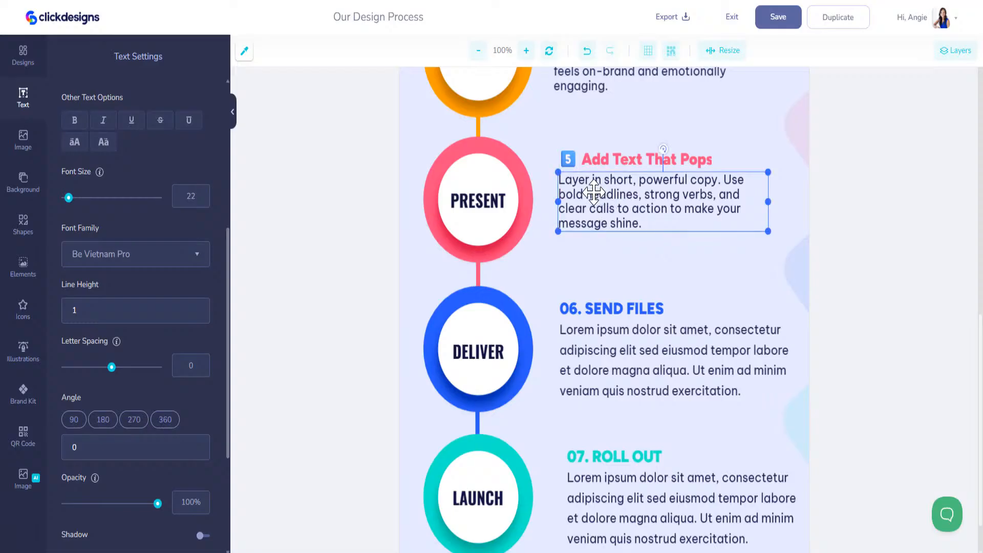
Step: Change the pink circle's label from PRESENT to "TEXT" and centre it in the circle
left_click(474, 200)
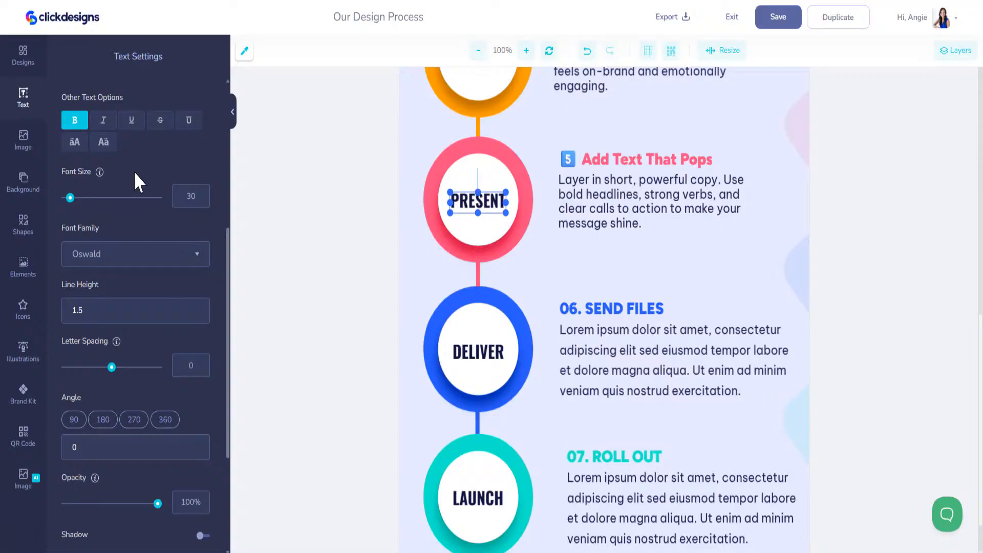
scroll(154, 191, "up", 6)
left_click_drag(112, 188, 3, 177)
type("TEXT")
left_click_drag(468, 203, 484, 201)
Step: Change the sixth step's blue heading to "6️⃣ Apply Brand Consistency"
scroll(644, 302, "down", 1)
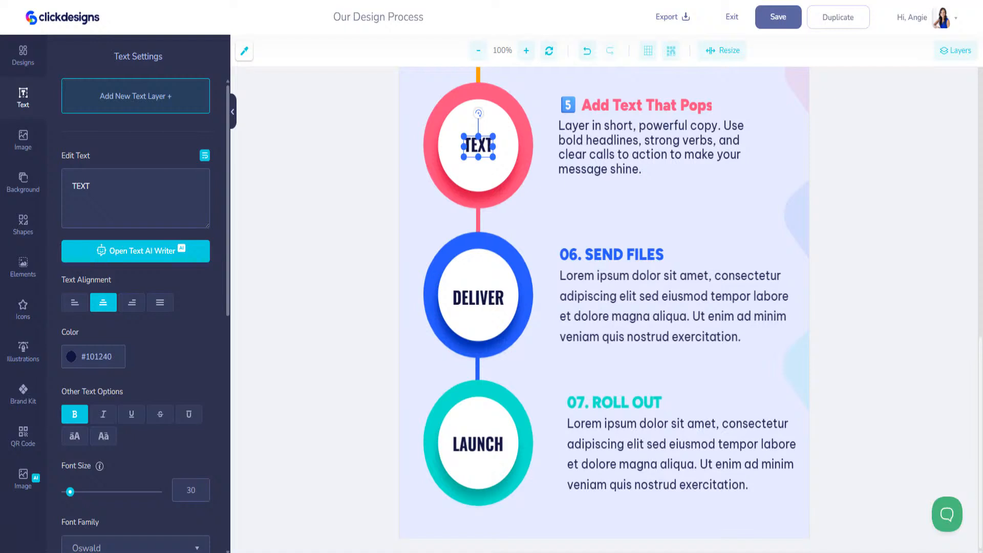
left_click(627, 259)
type("6 Apply Brand Consistency")
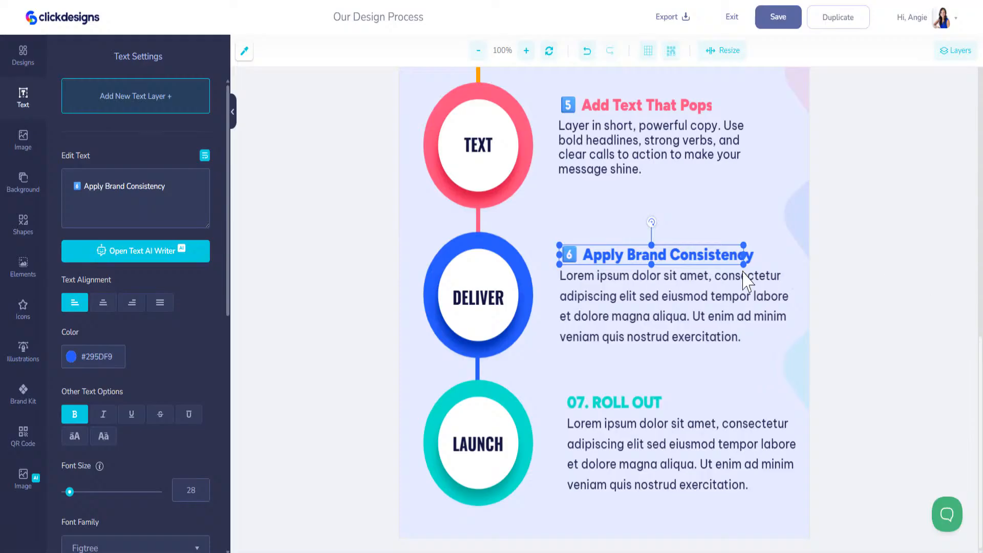
Step: Replace the sixth step's placeholder description with "Stick to your brand’s colors, fonts, and tone. Upload your logo or watermark to keep everything cohesive and recognizable."
left_click(689, 297)
key("ctrl+a")
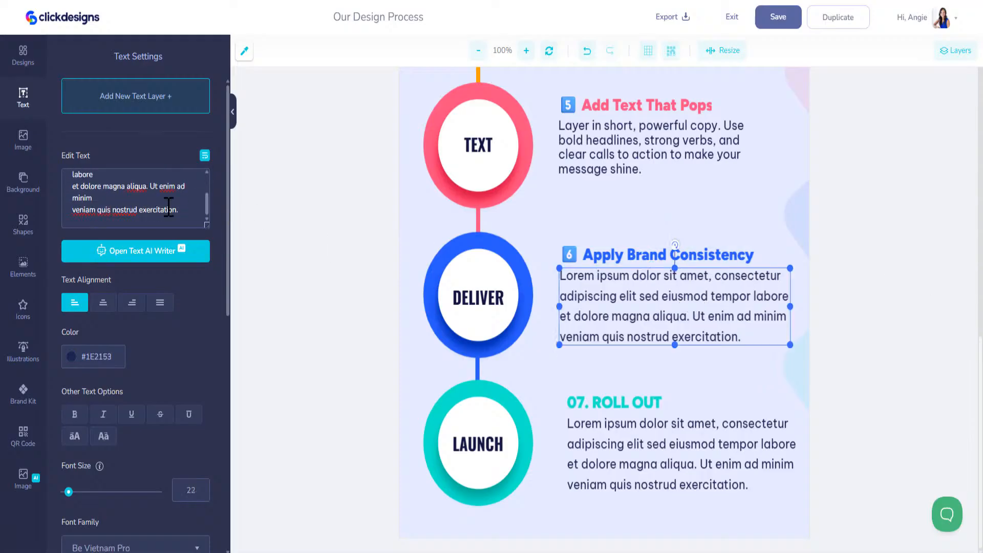
type("Stick to your brand’s colors, fonts, and tone. Upload your logo or watermark to keep everything cohesive and recognizable.")
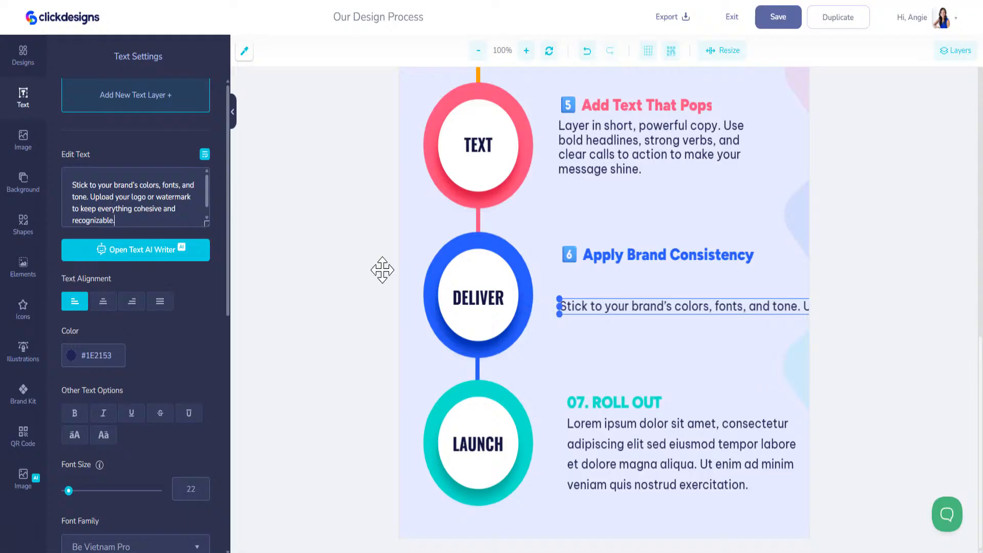
Step: Wrap the sixth description, set its line height to 1, and fit the text block just below the "Apply Brand Consistency" heading
left_click(204, 154)
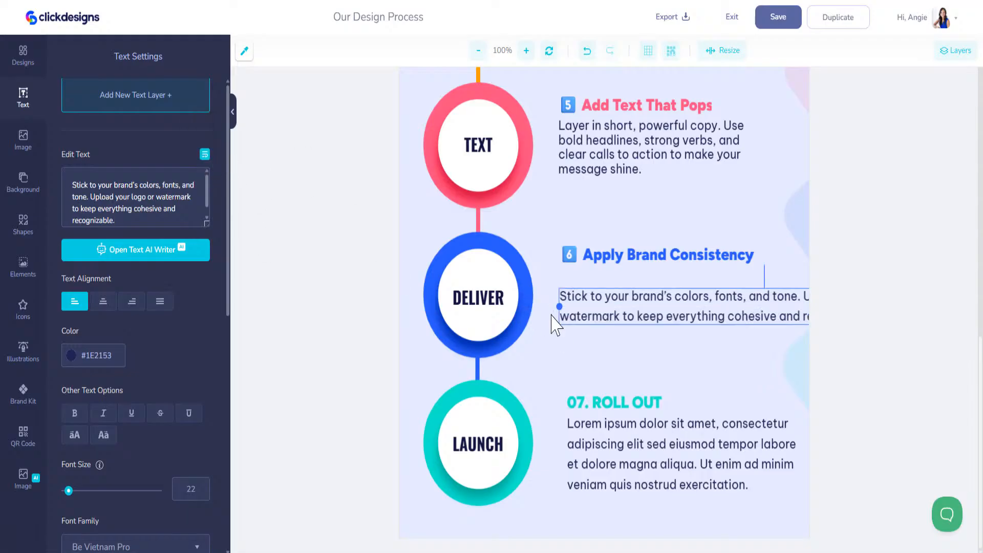
mouse_move(573, 305)
left_mouse_down()
mouse_move(791, 308)
mouse_move(572, 310)
left_mouse_up()
scroll(185, 358, "down", 5)
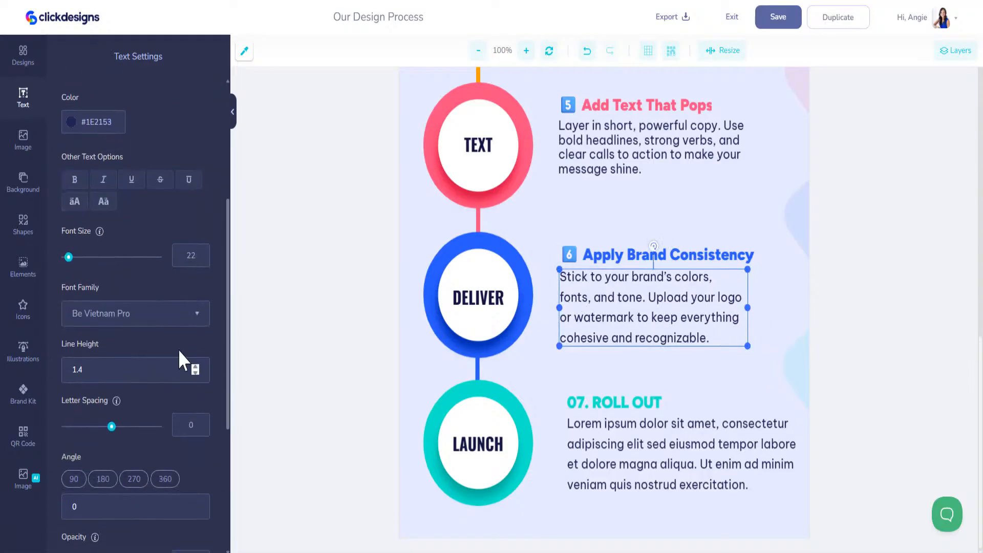
left_click(196, 372)
left_click_drag(747, 307, 765, 307)
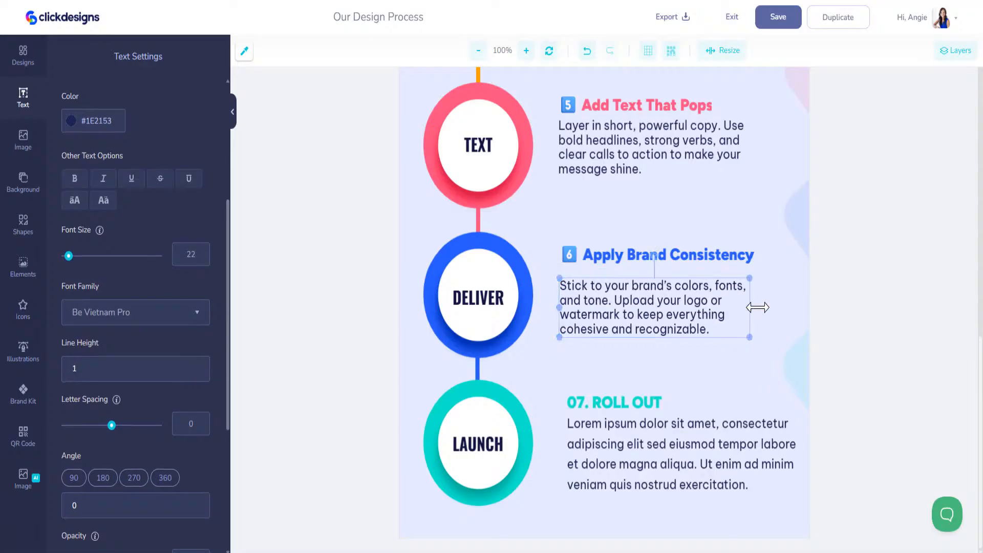
left_click_drag(674, 286, 674, 278)
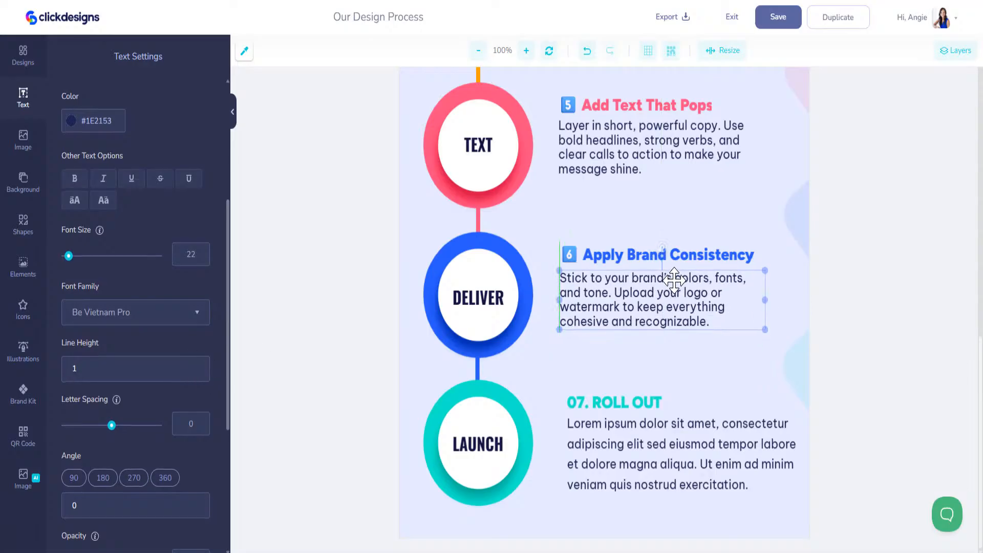
Step: Change the blue circle's label from DELIVER to "BRAND" and centre it in the circle
scroll(693, 395, "up", 3)
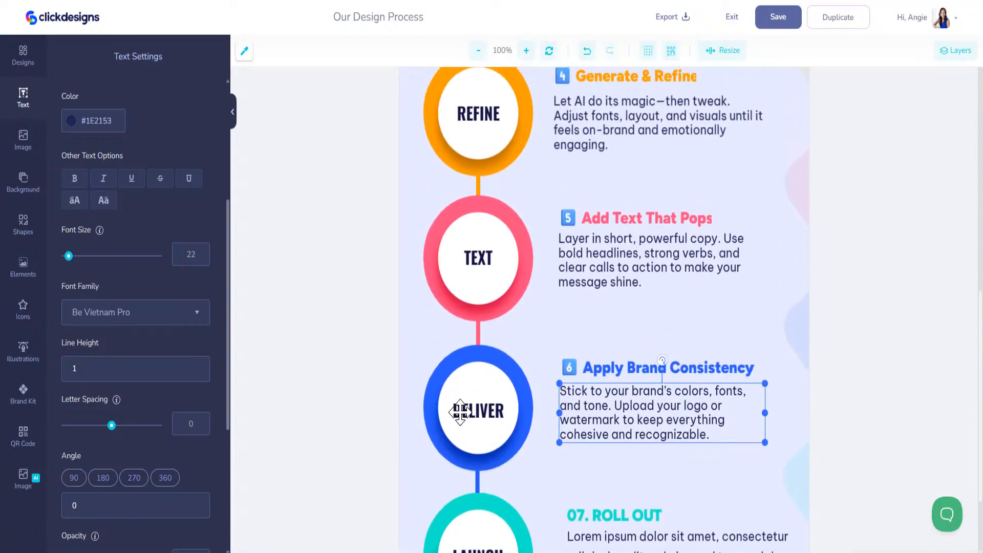
left_click(480, 417)
scroll(106, 190, "up", 5)
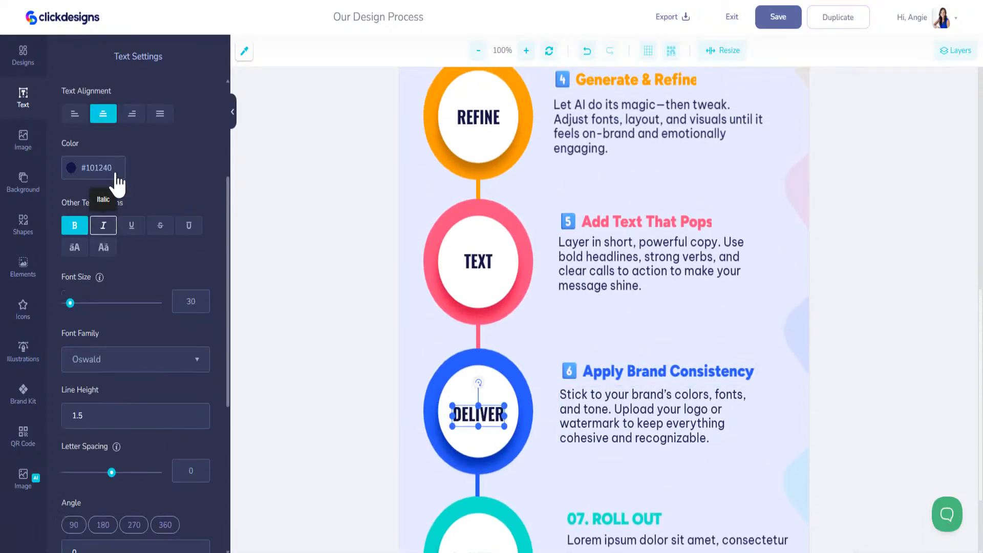
type("BRAND")
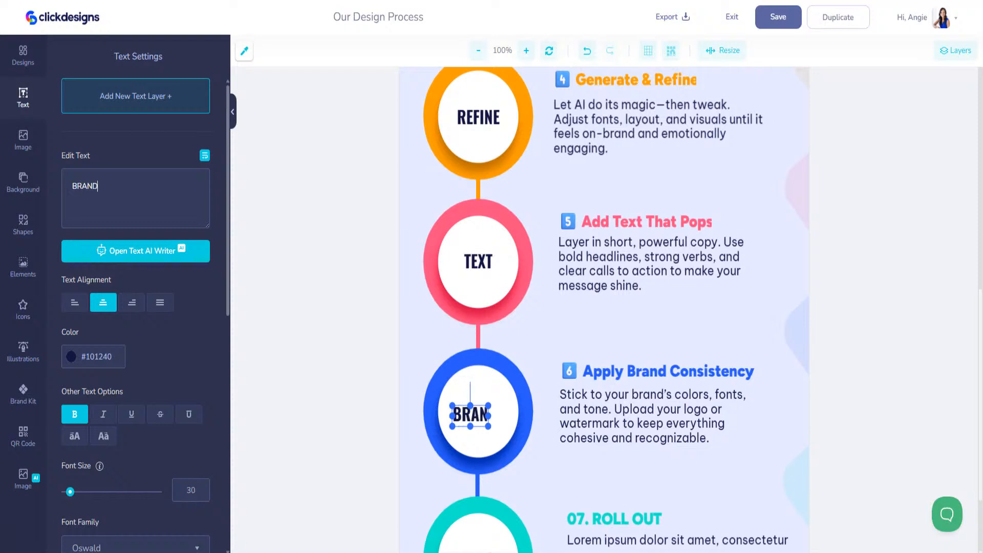
left_click_drag(480, 404, 480, 412)
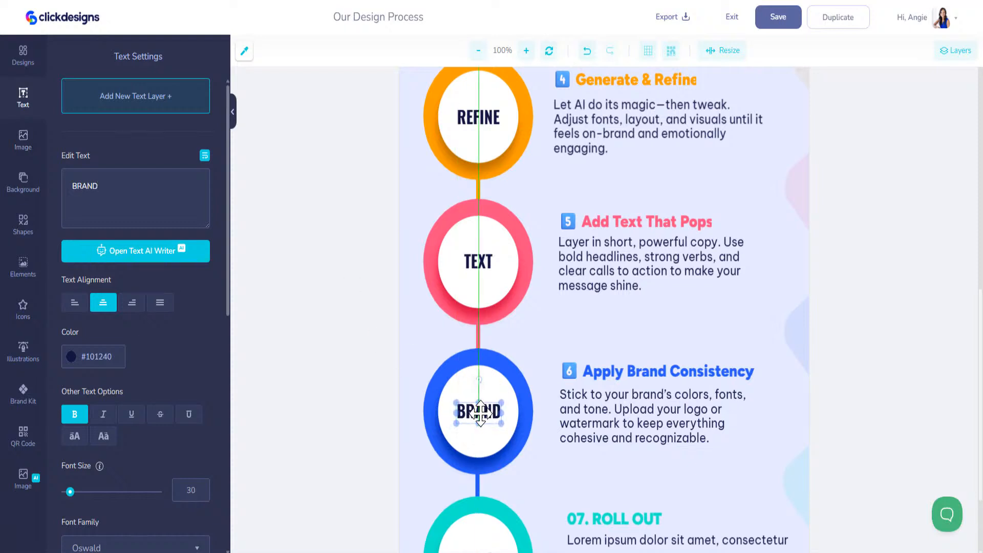
Step: Change the seventh step's teal heading to "7️⃣ Export & Share Everywhere"
scroll(635, 416, "down", 3)
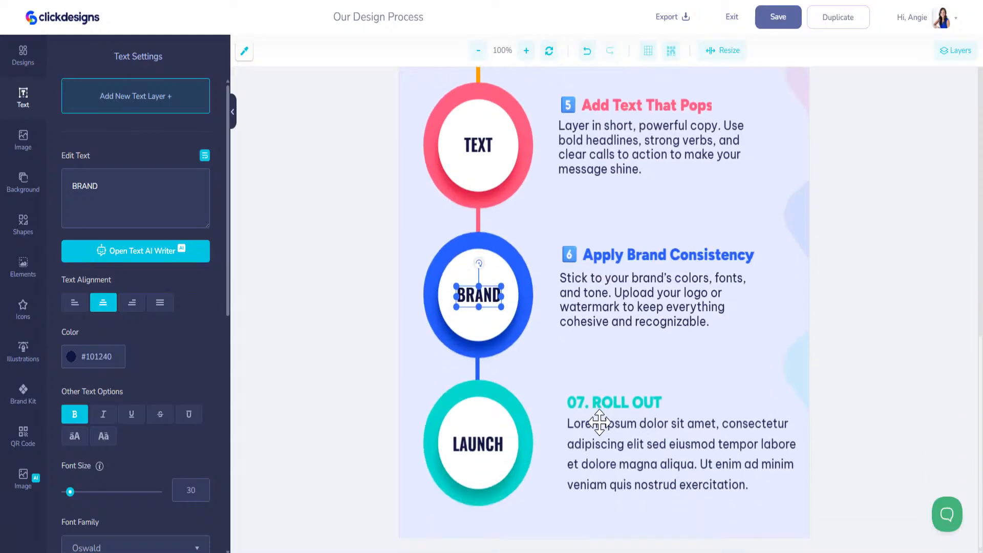
left_click(607, 402)
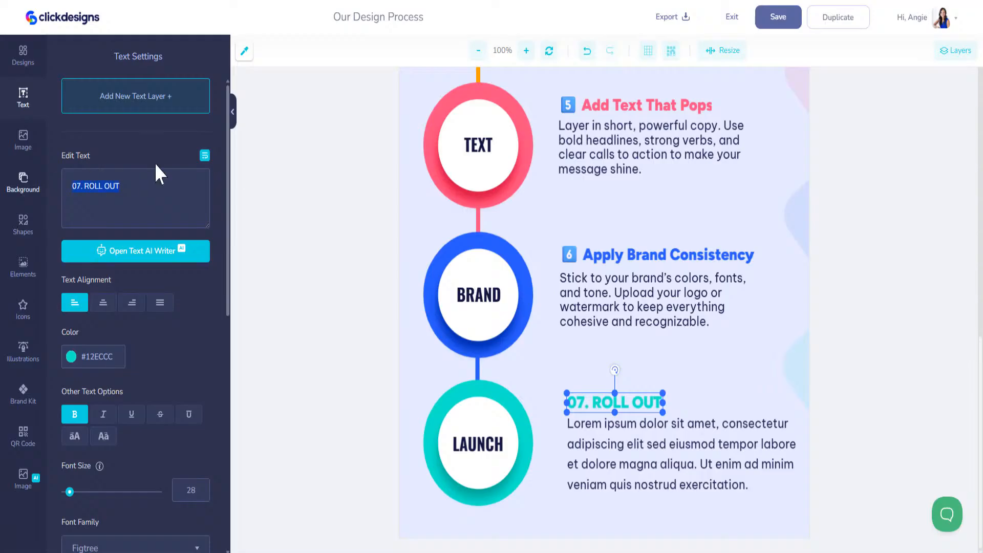
type("7️⃣ Export & Share Everywhere")
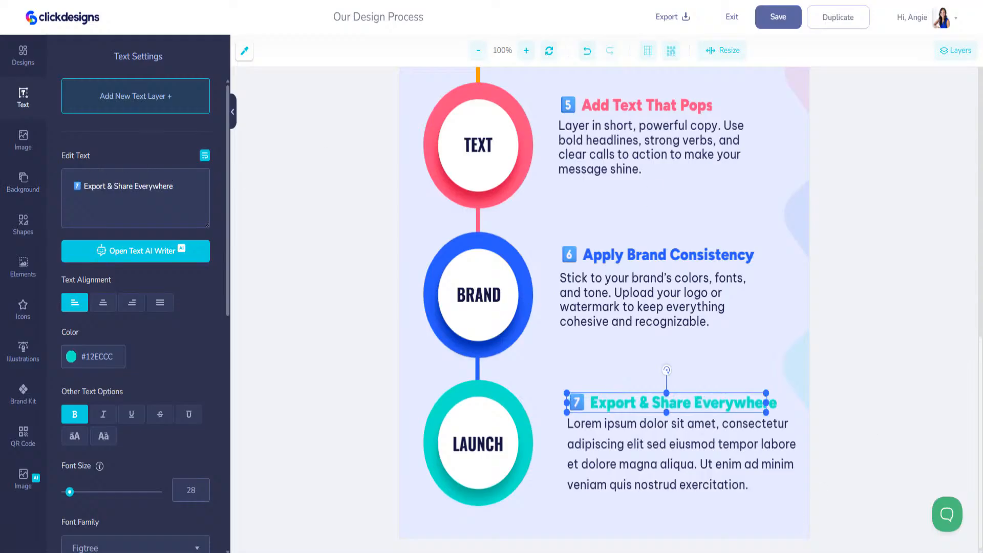
Step: Replace the seventh step's placeholder description with "Download in the right size for each platform—square for Instagram, wide for YouTube, vertical for Reels—and start posting with confidence!"
left_click(696, 505)
left_click(687, 468)
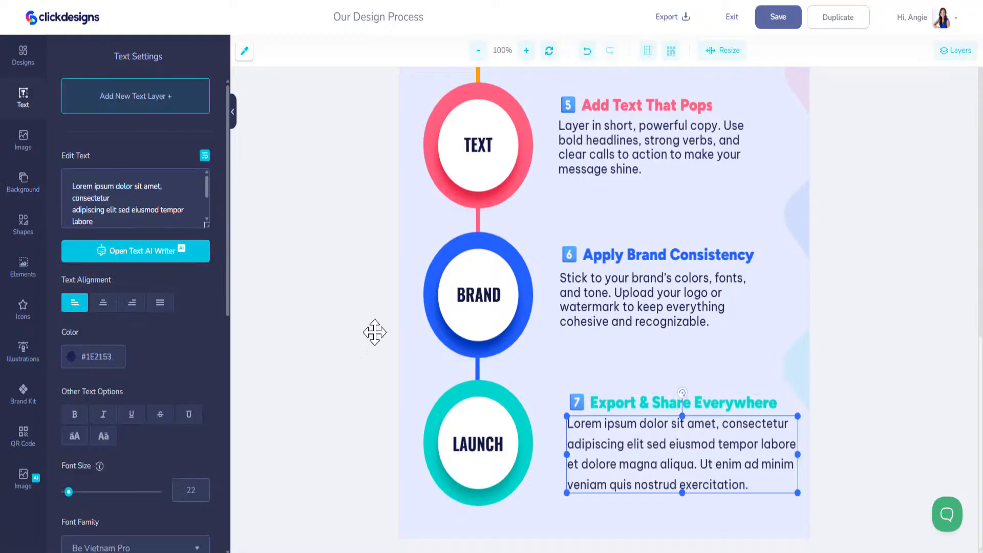
scroll(176, 213, "down", 2)
left_click_drag(177, 212, 142, 161)
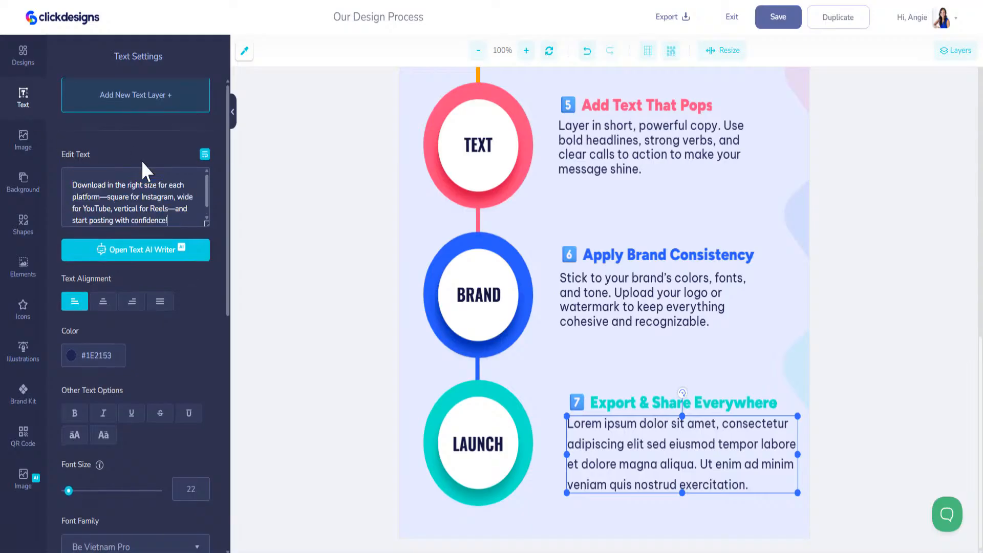
type("Download in the right size for each platform—square for Instagram, wide for YouTube, vertical for Reels—and start posting with confidence!")
Step: Wrap the seventh description, set its line height to 1, and narrow the text block to fit under its heading
left_click(206, 157)
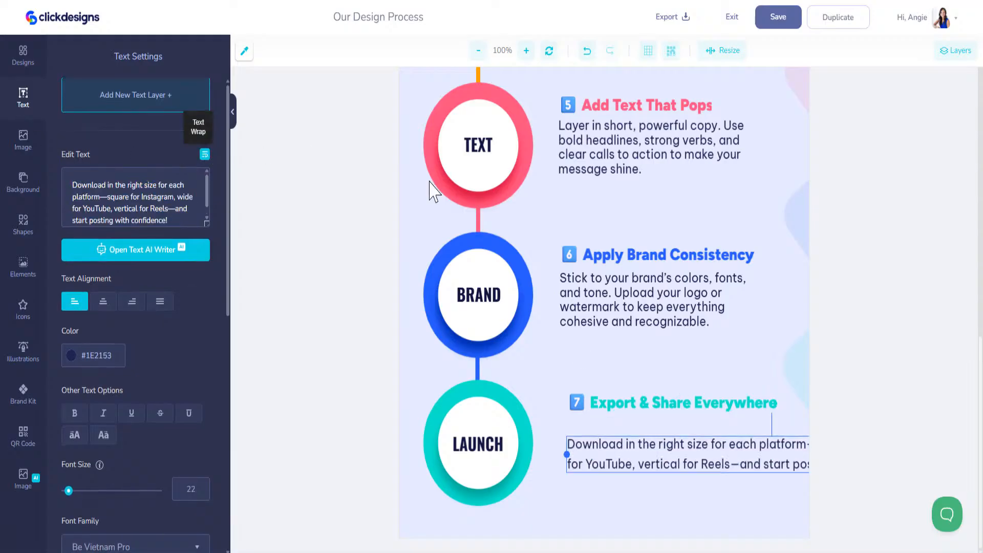
scroll(155, 425, "down", 3)
scroll(152, 428, "down", 3)
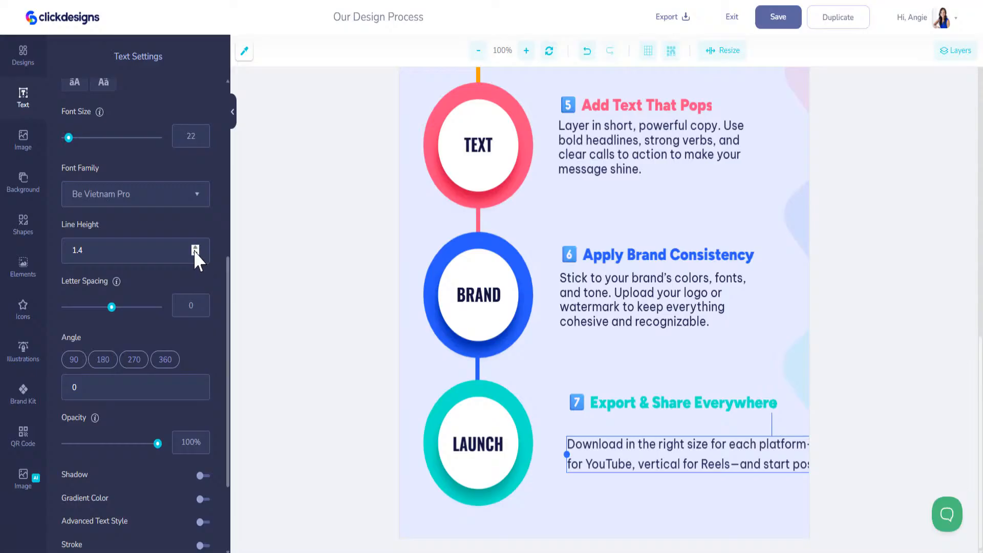
left_click(196, 252)
left_click_drag(568, 453, 595, 453)
left_click_drag(800, 450, 789, 450)
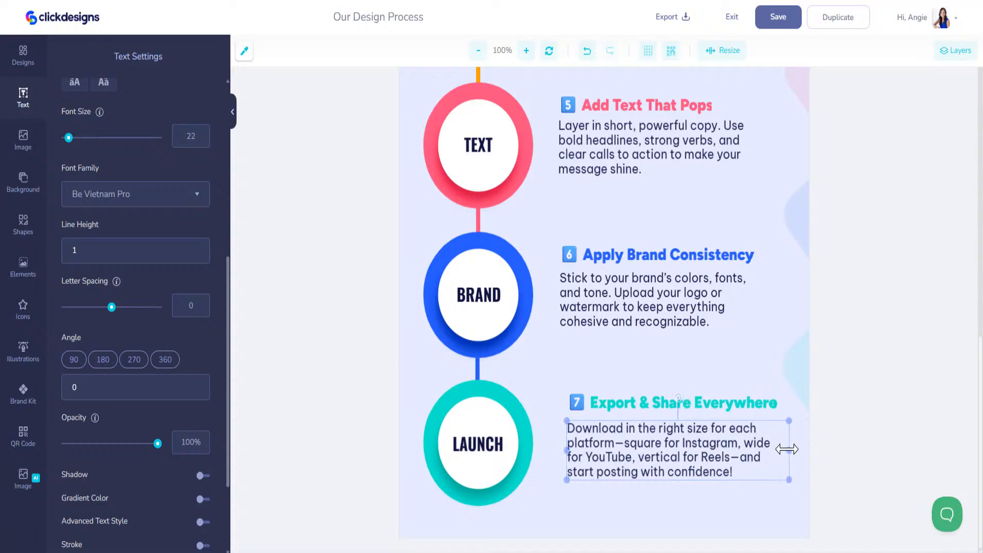
Step: Change the teal circle's label from LAUNCH to "SHARE", centred in the circle, and save the design
left_click(494, 441)
scroll(452, 320, "up", 13)
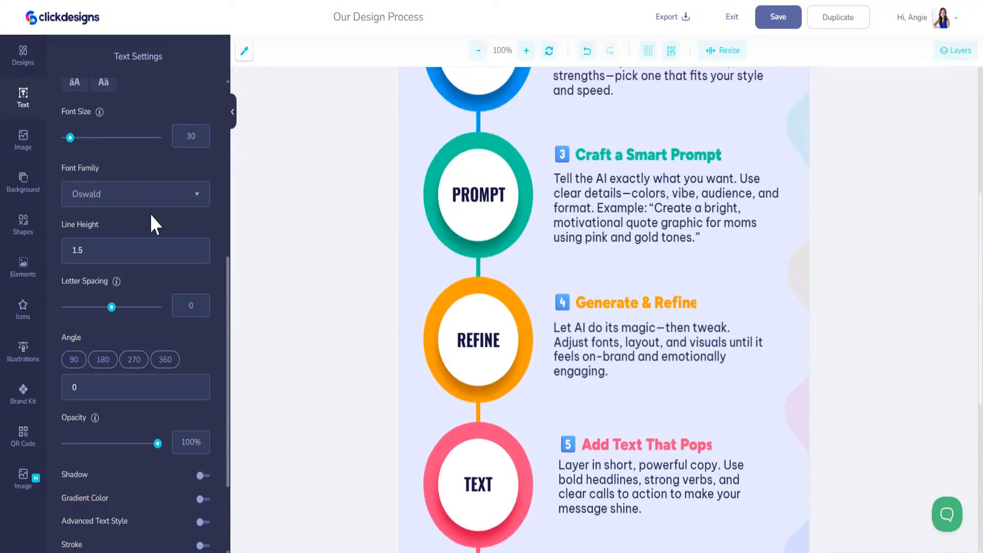
scroll(453, 320, "down", 14)
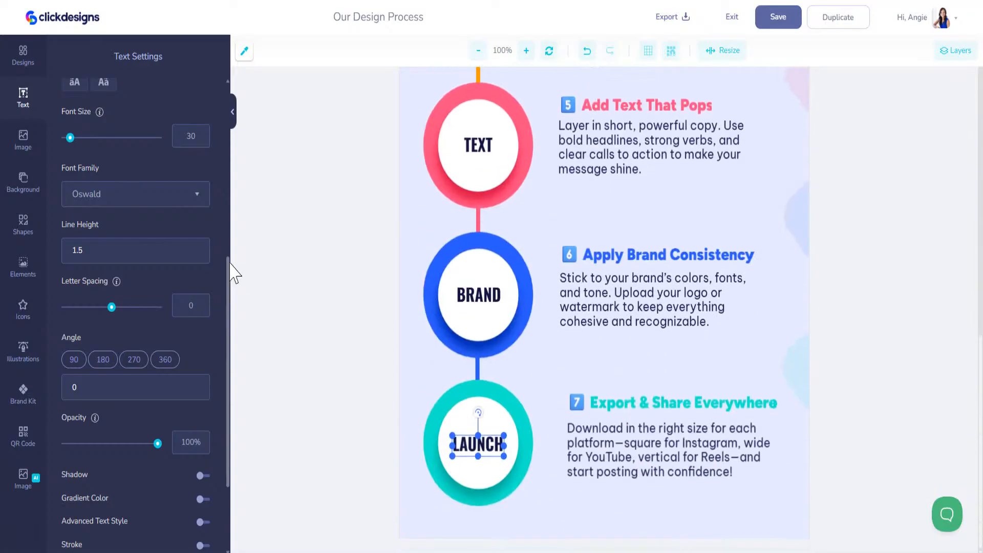
scroll(230, 272, "up", 7)
type("SHGA")
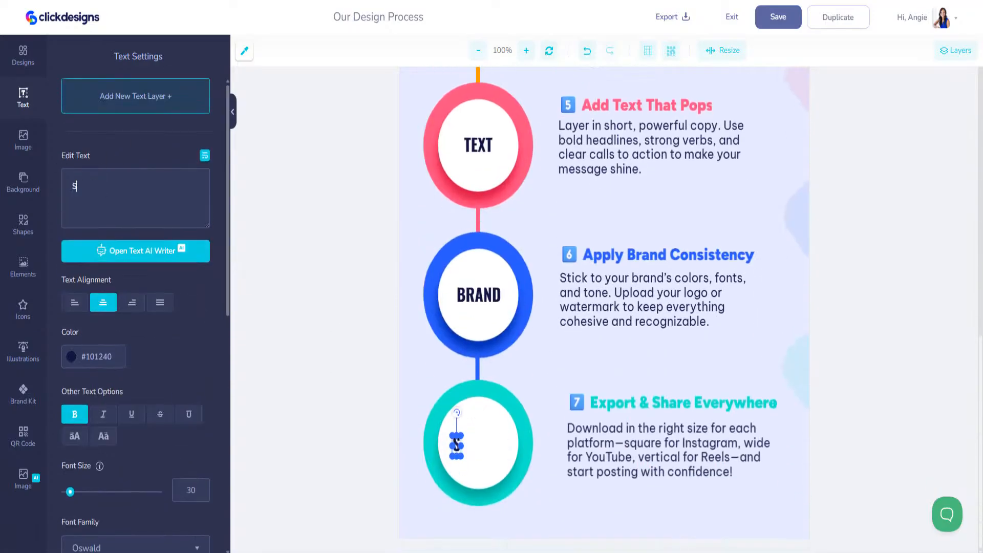
key("BackSpace")
key("BackSpace")
type("ARE")
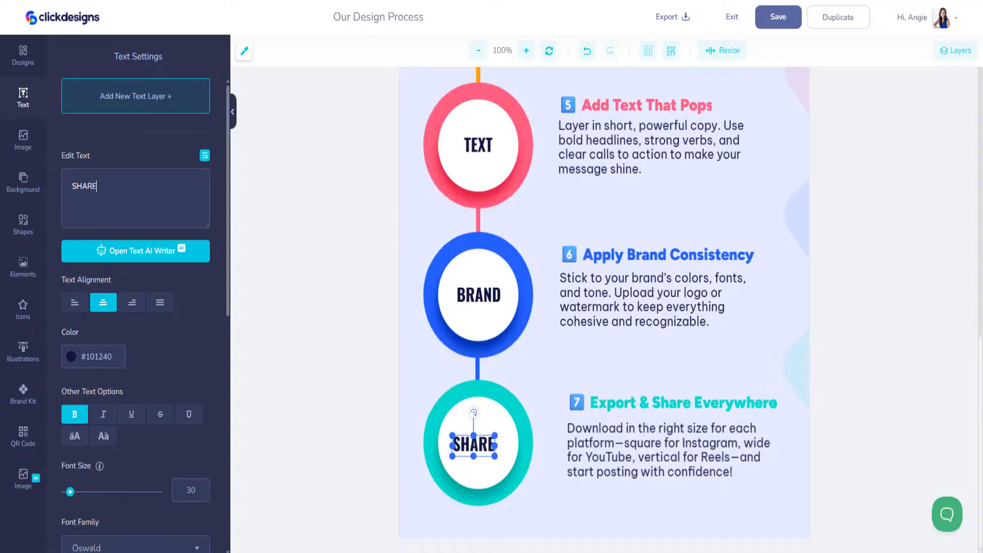
left_click_drag(475, 446, 480, 446)
left_click(778, 23)
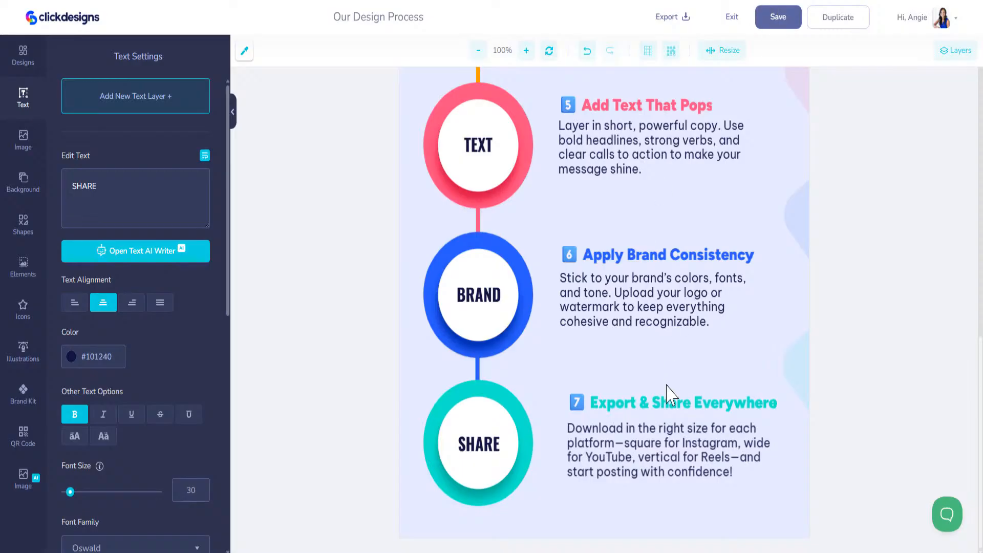
Step: Recolour the VISION circle's purple outer ring with the cyan brand colour from the Driven To Profit brand kit
scroll(672, 390, "up", 12)
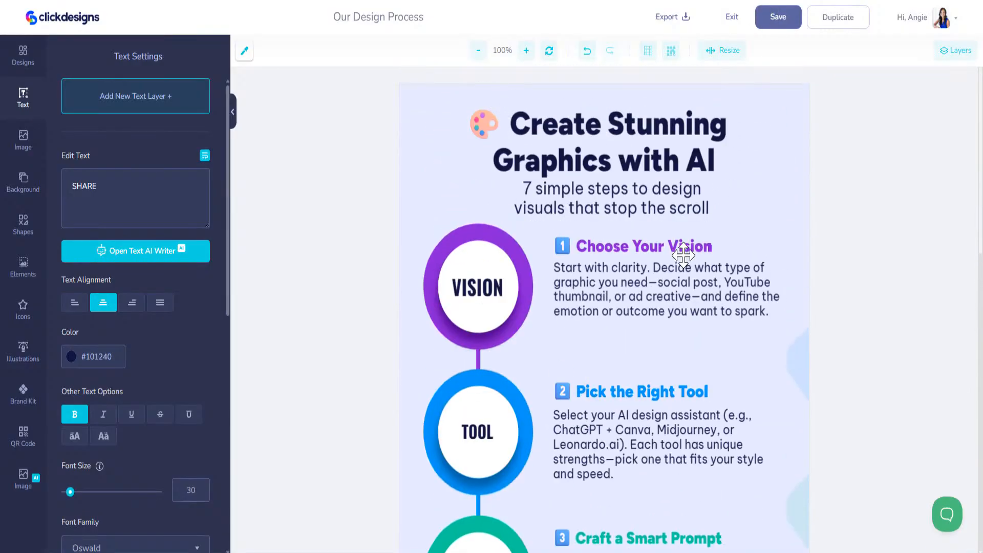
left_click(511, 252)
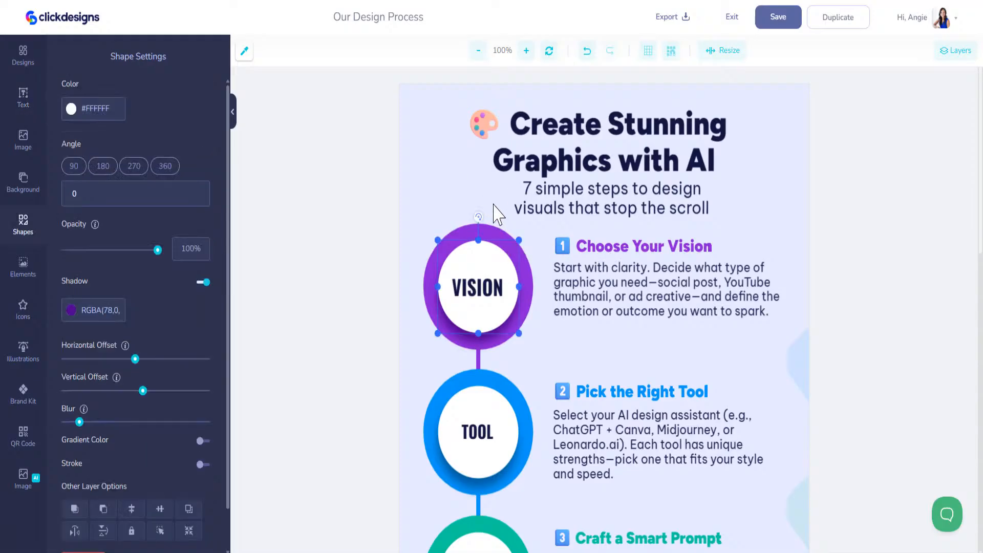
left_click(476, 226)
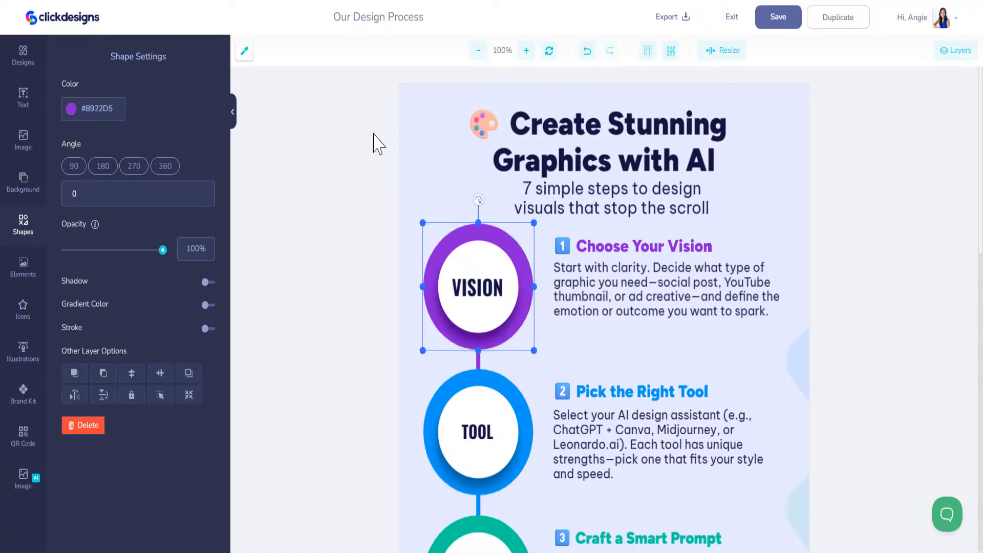
left_click(29, 405)
left_click(135, 95)
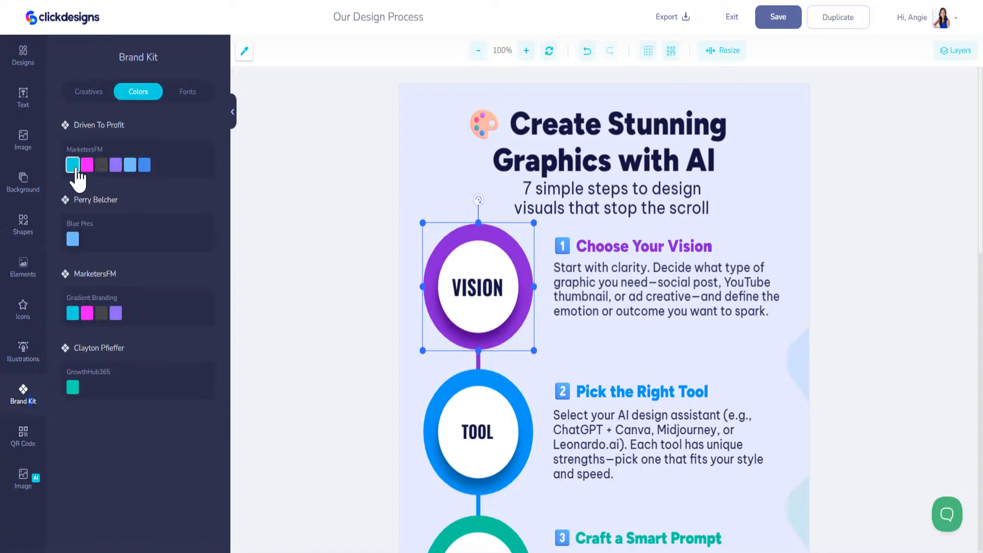
left_click(73, 165)
Step: Recolour the "Choose Your Vision" heading with the magenta Driven To Profit brand colour
left_click(621, 250)
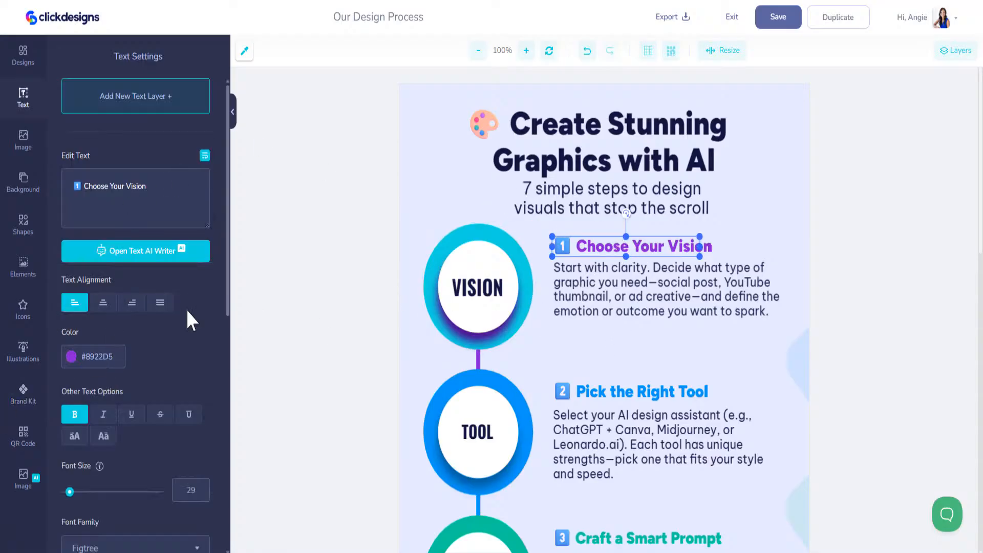
left_click(23, 394)
left_click(87, 165)
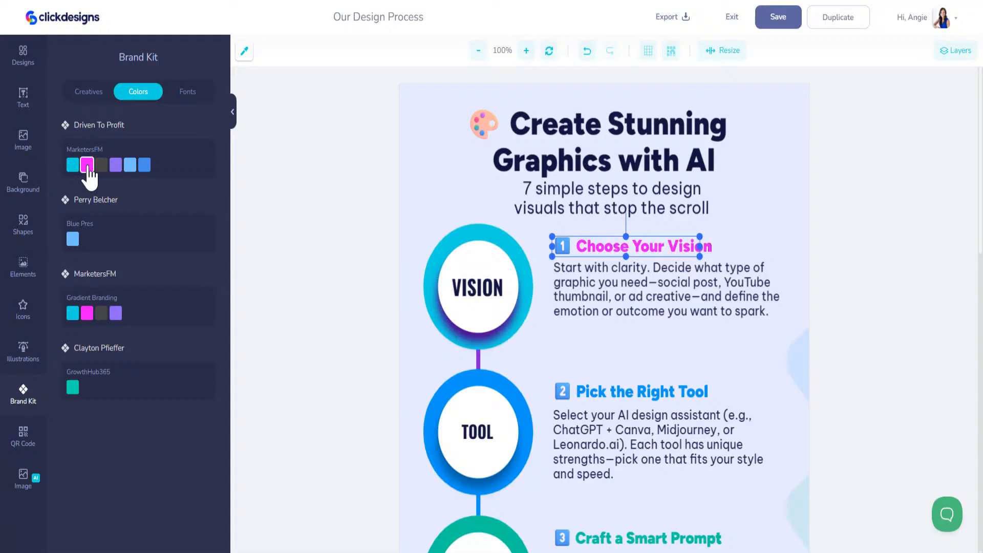
Step: Apply the Driven To Profit brand colours to step two: cyan for the TOOL circle's outer ring and magenta for its heading
left_click(493, 379)
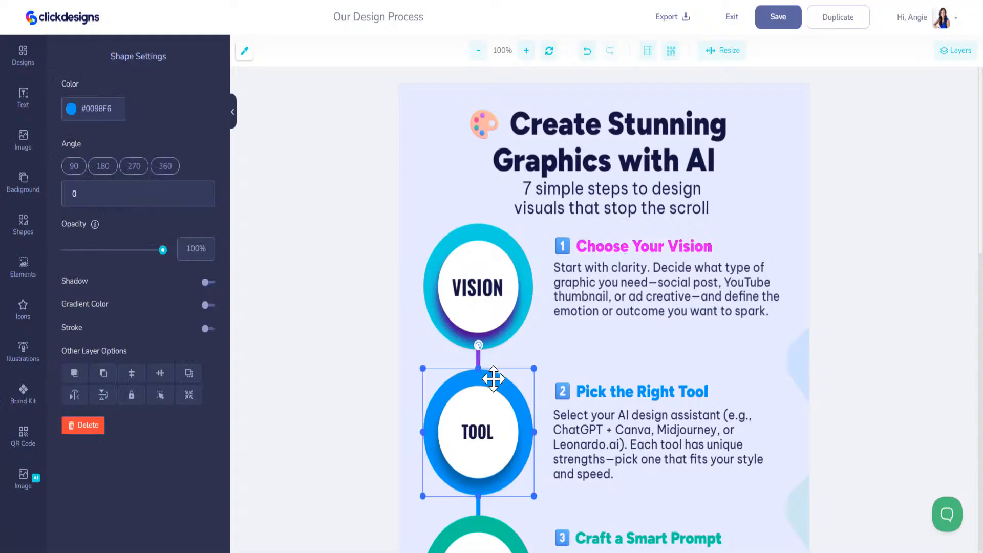
left_click(24, 394)
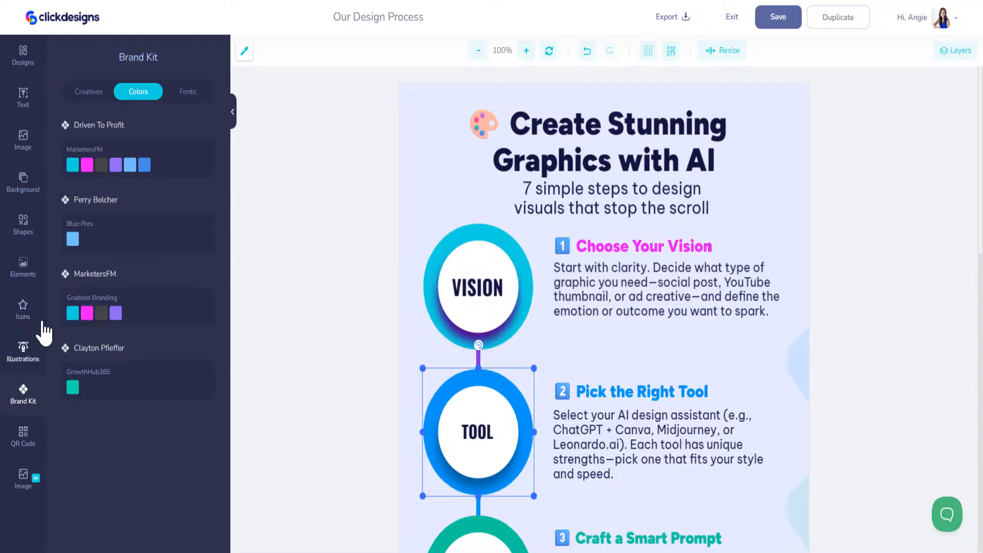
left_click(72, 165)
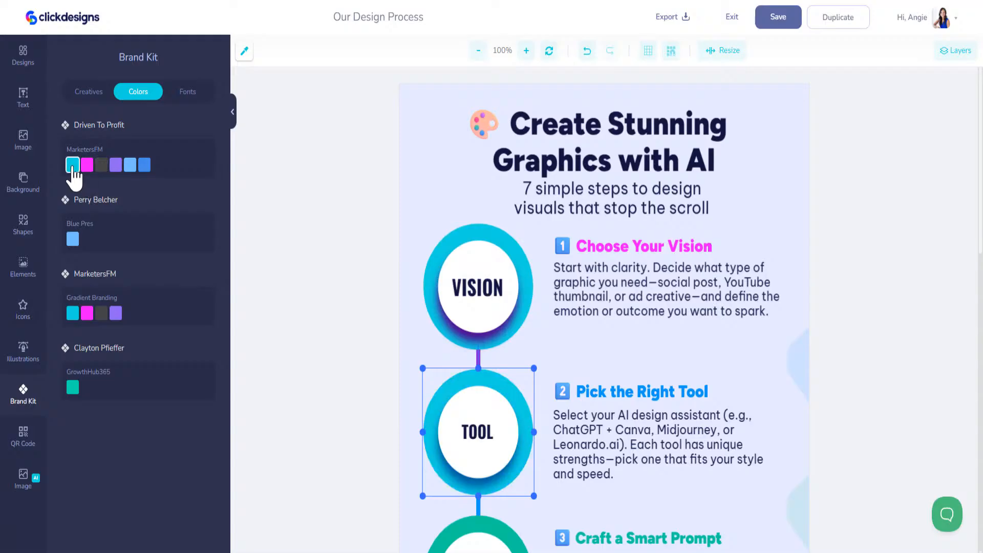
left_click(631, 391)
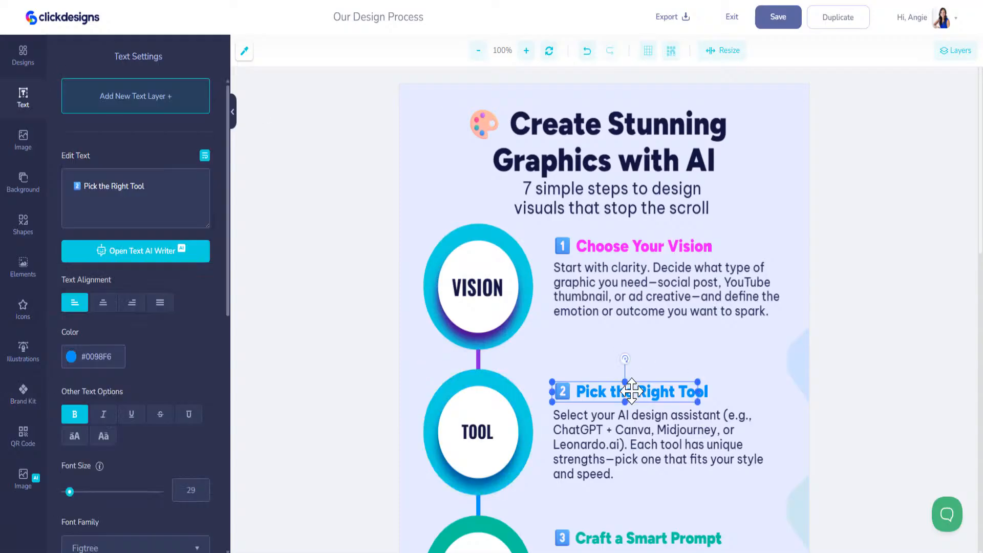
left_click(28, 398)
Step: Recolour the PROMPT circle's green outer ring with the cyan Driven To Profit brand colour
scroll(533, 328, "down", 5)
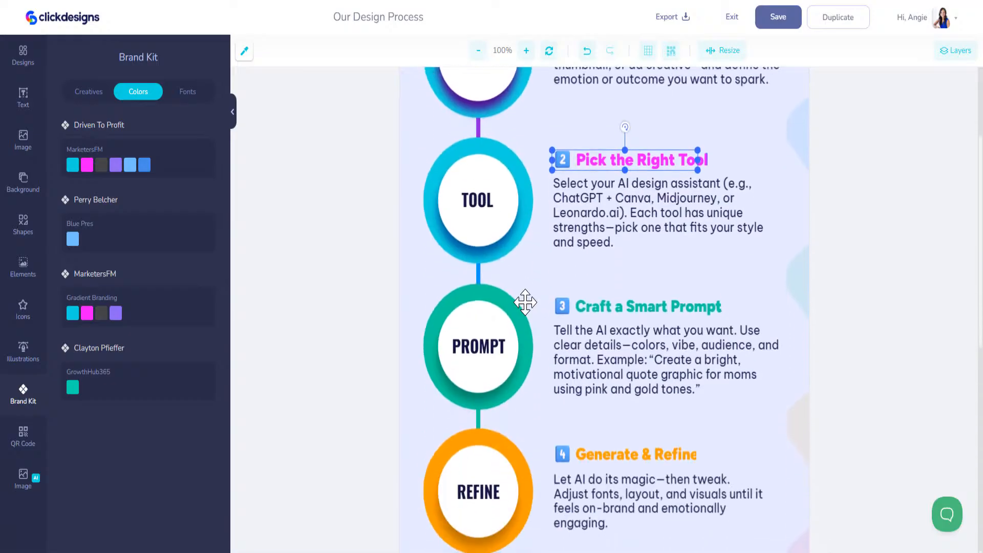
left_click(520, 301)
left_click(23, 394)
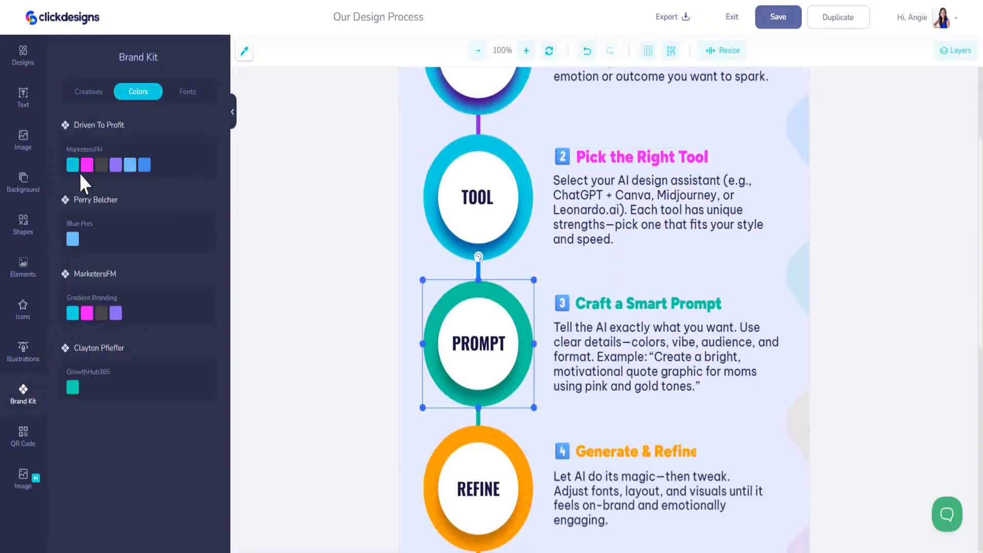
left_click(73, 165)
Step: Recolour the REFINE circle's orange outer ring with the cyan Driven To Profit brand colour
left_click(510, 442)
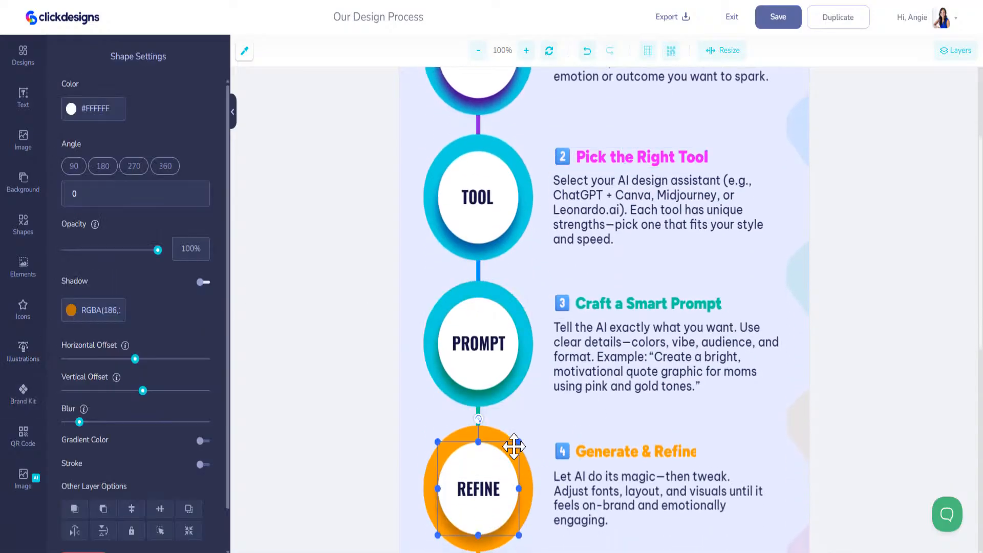
left_click(501, 434)
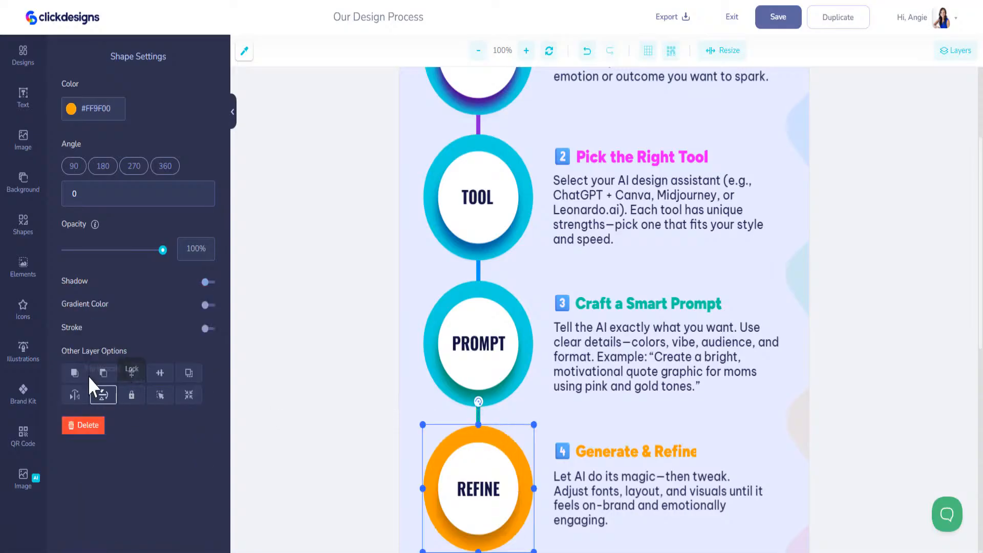
left_click(23, 395)
left_click(73, 165)
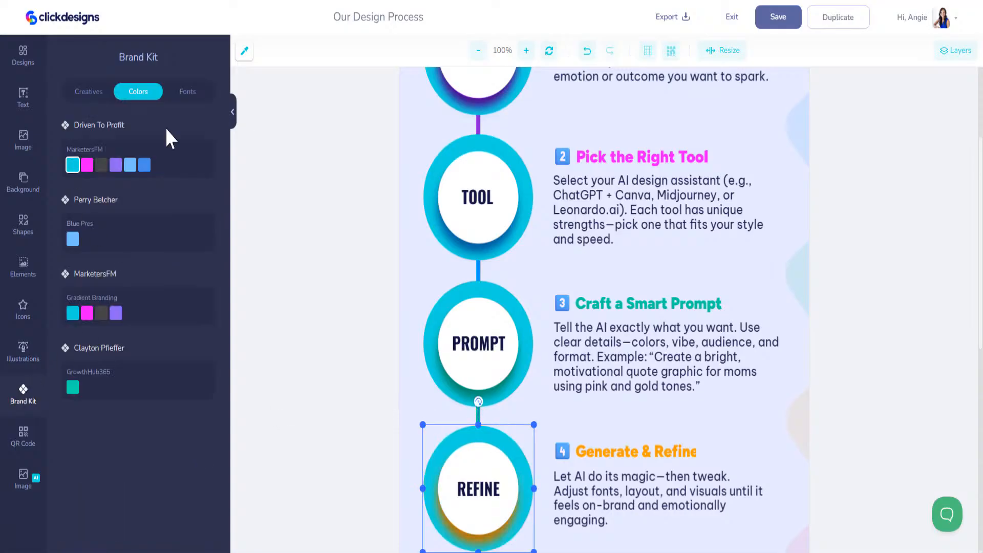
Step: Recolour the "Craft a Smart Prompt" and "Generate & Refine" headings with the magenta Driven To Profit brand colour
left_click(628, 303)
left_click(23, 394)
left_click(87, 164)
left_click(613, 449)
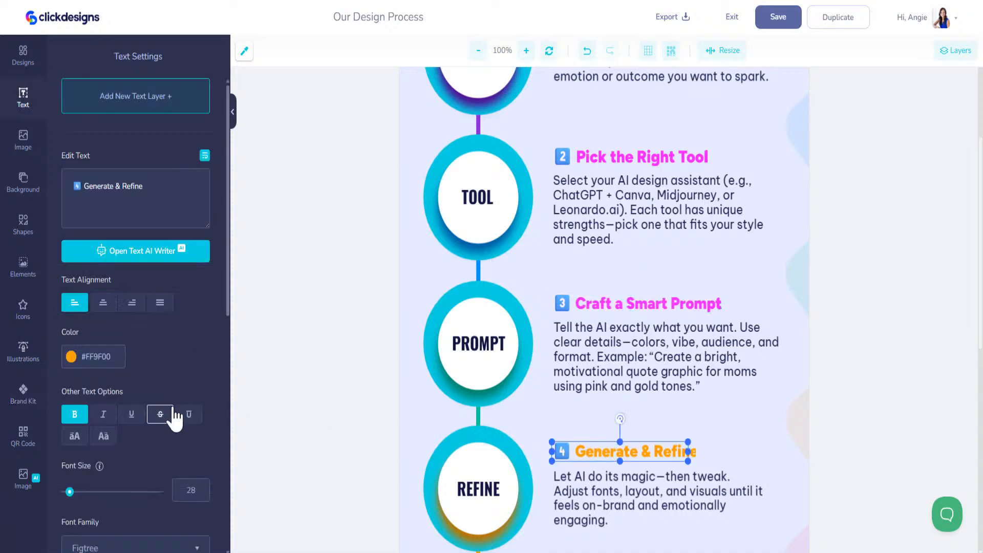
left_click(23, 394)
left_click(87, 165)
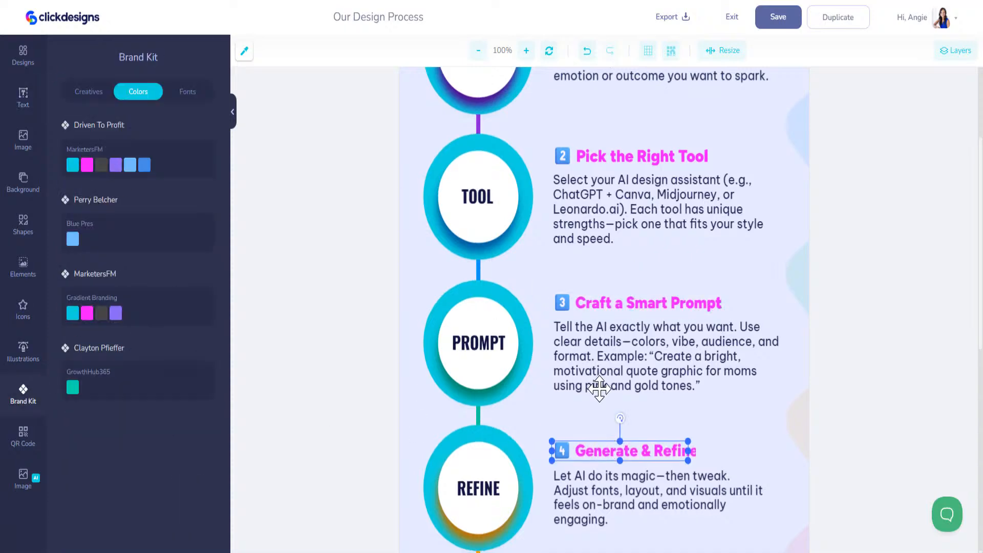
Step: Recolour the outer rings of the TEXT and BRAND circles with the cyan Driven To Profit brand colour
scroll(599, 386, "down", 5)
left_click(520, 331)
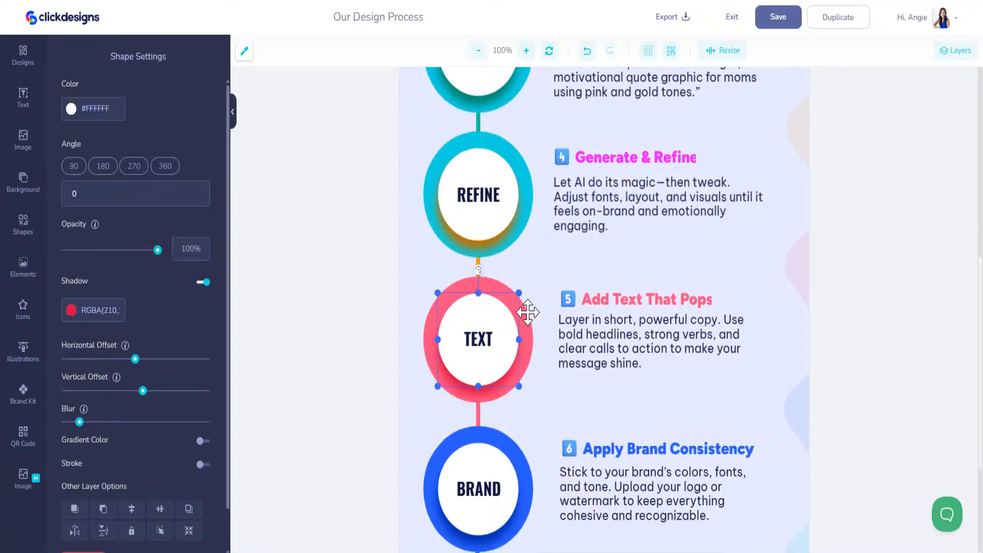
left_click(527, 313)
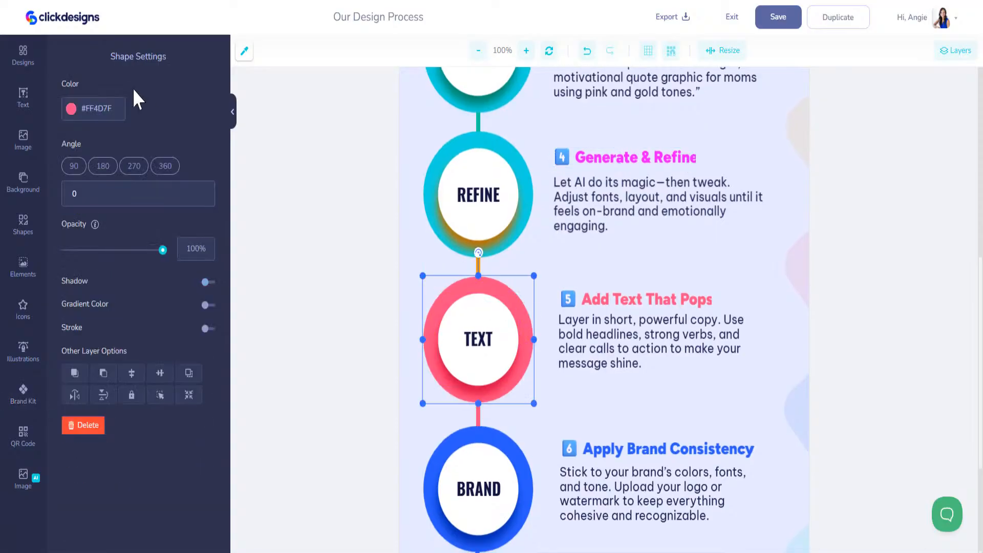
left_click(23, 395)
left_click(73, 164)
left_click(520, 459)
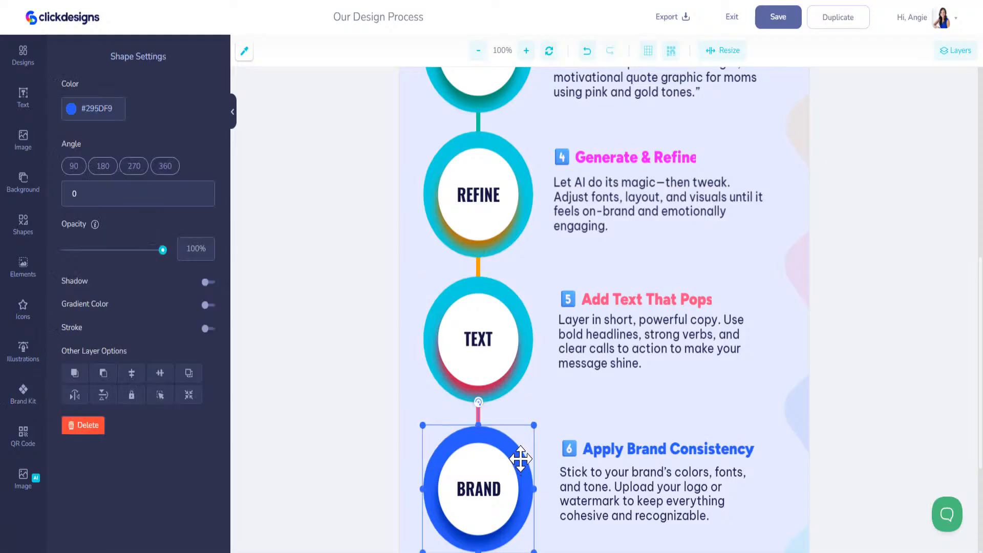
left_click(23, 395)
left_click(73, 164)
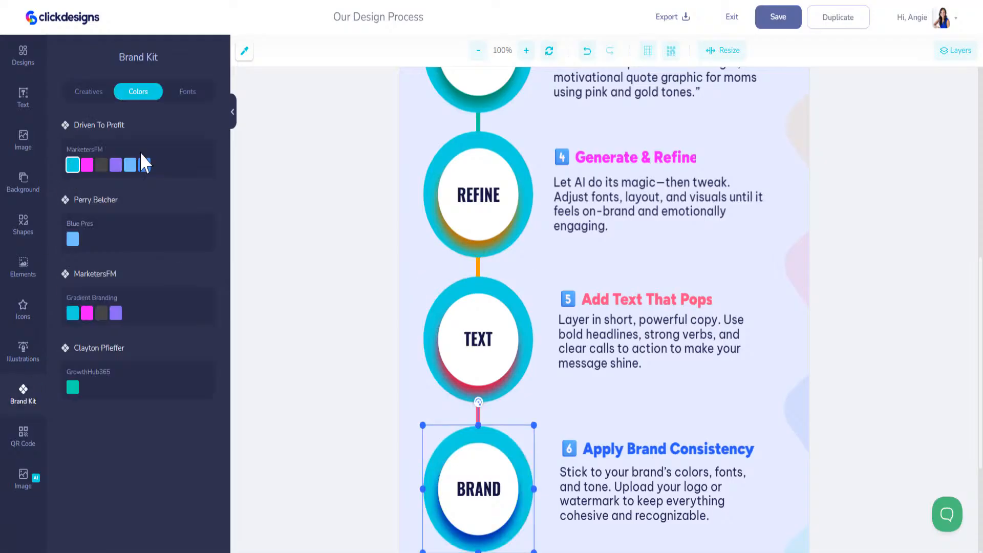
Step: Recolour the "Add Text That Pops" and "Apply Brand Consistency" headings with the magenta Driven To Profit brand colour
left_click(598, 299)
left_click(23, 437)
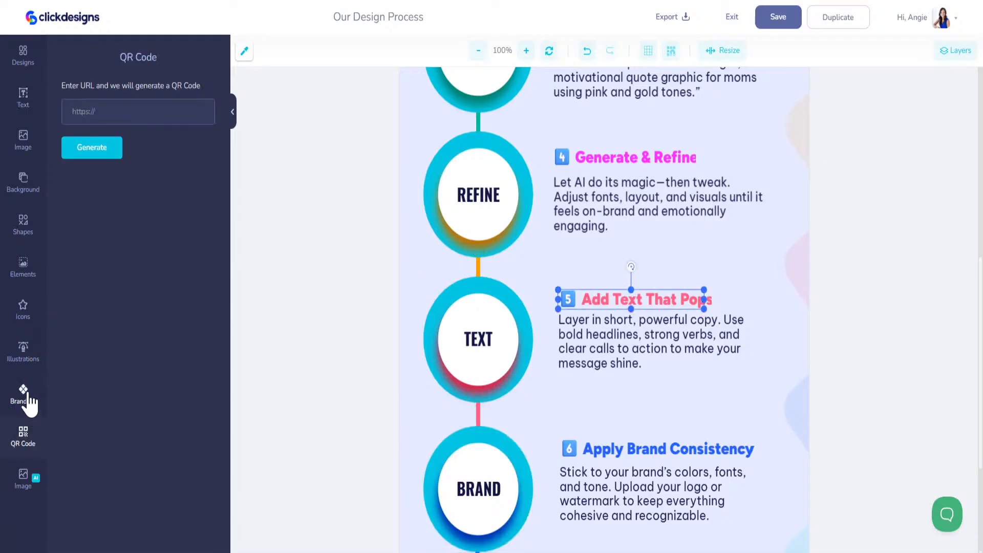
left_click(23, 395)
left_click(616, 448)
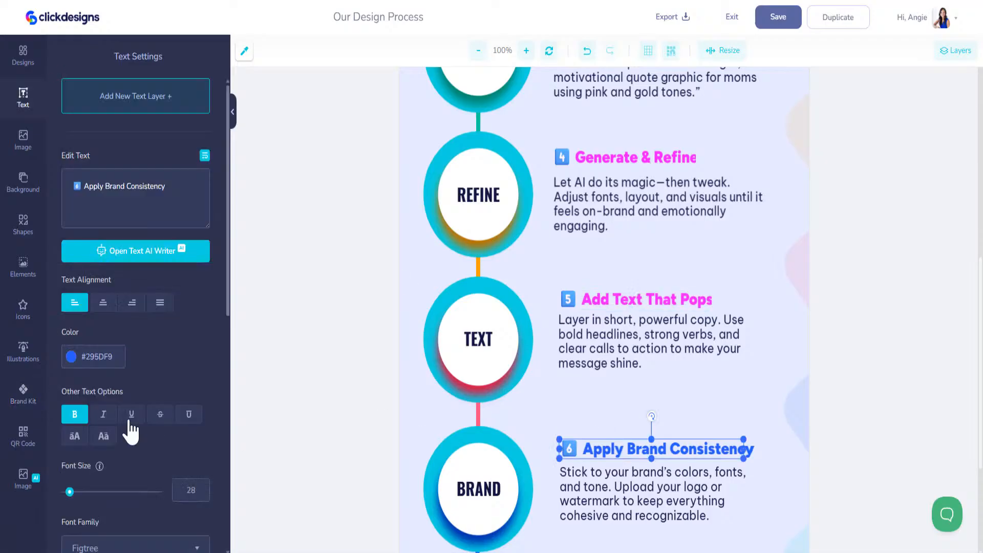
left_click(23, 396)
left_click(87, 165)
Step: Apply the Driven To Profit brand colours to step seven: cyan for the SHARE circle's outer ring and magenta for its heading
scroll(582, 342, "down", 1)
scroll(582, 342, "down", 3)
left_click(523, 416)
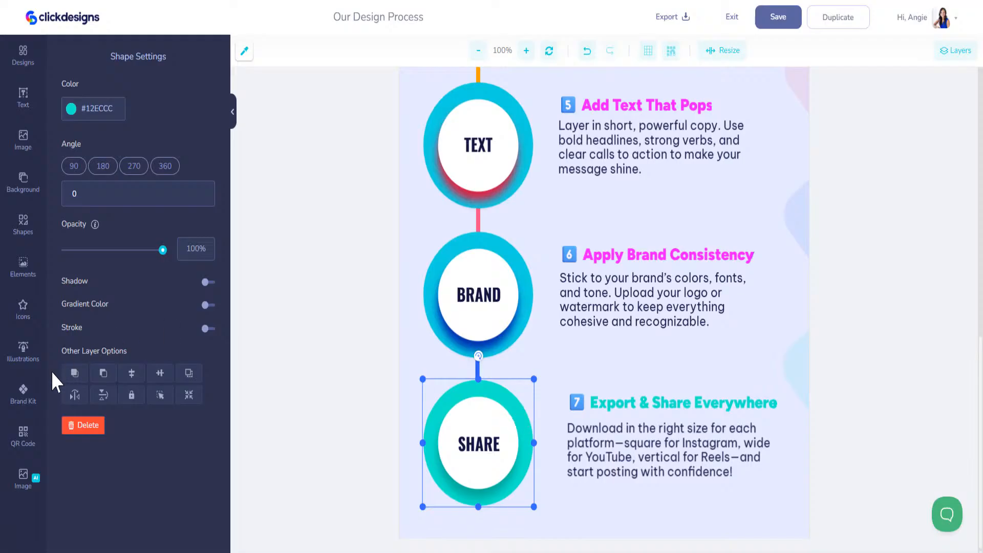
left_click(23, 395)
left_click(72, 165)
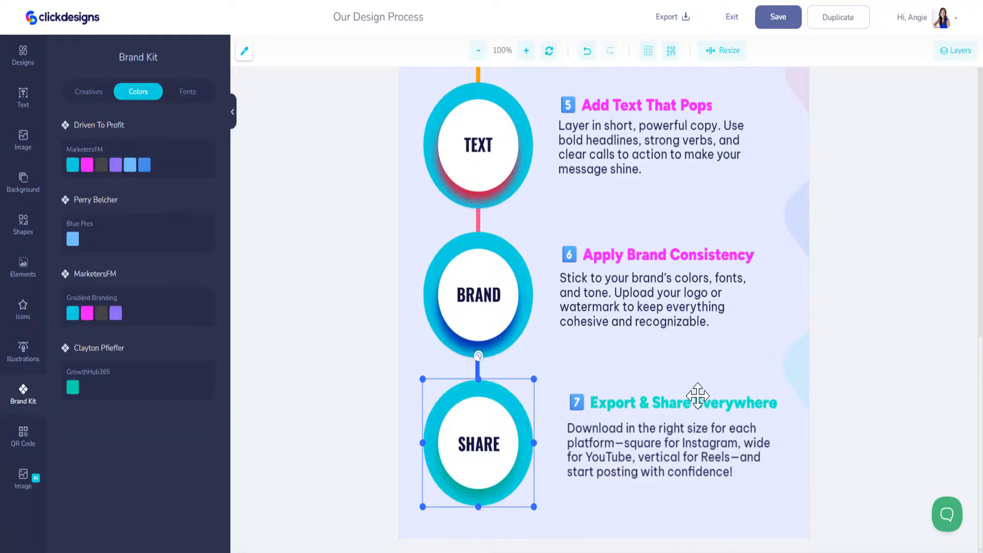
left_click(680, 401)
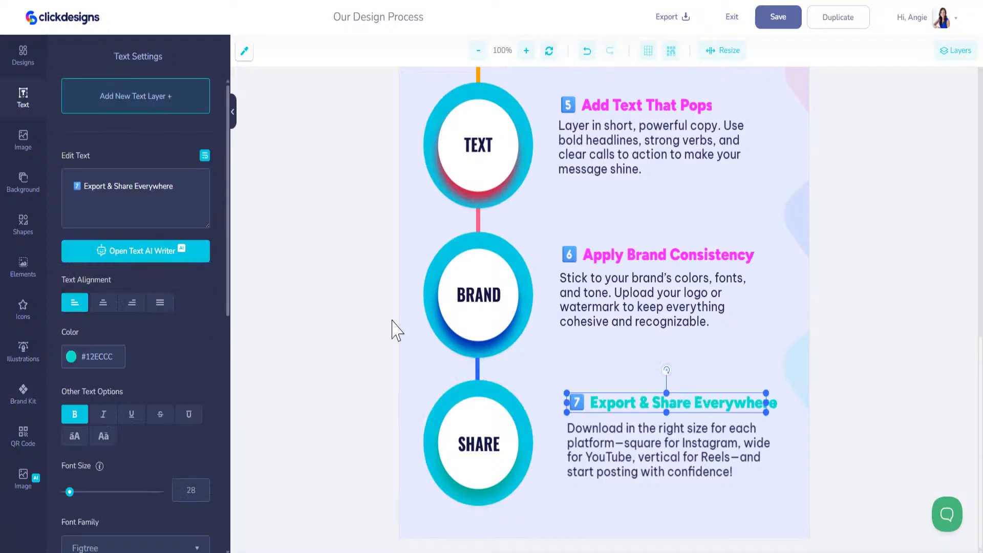
left_click(23, 395)
left_click(87, 164)
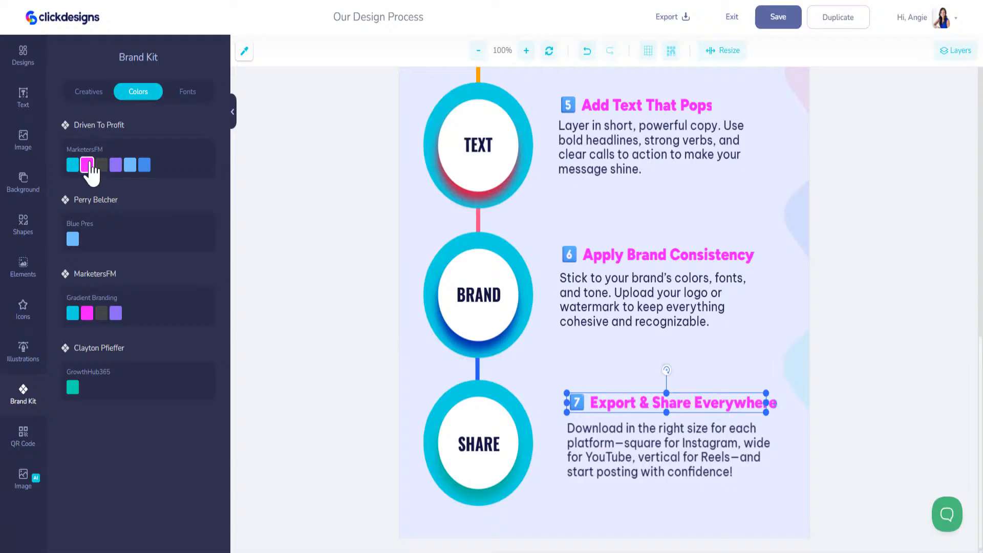
Step: Set the shadow colour of the SHARE step's white inner circle to #F70FFF
left_click(502, 410)
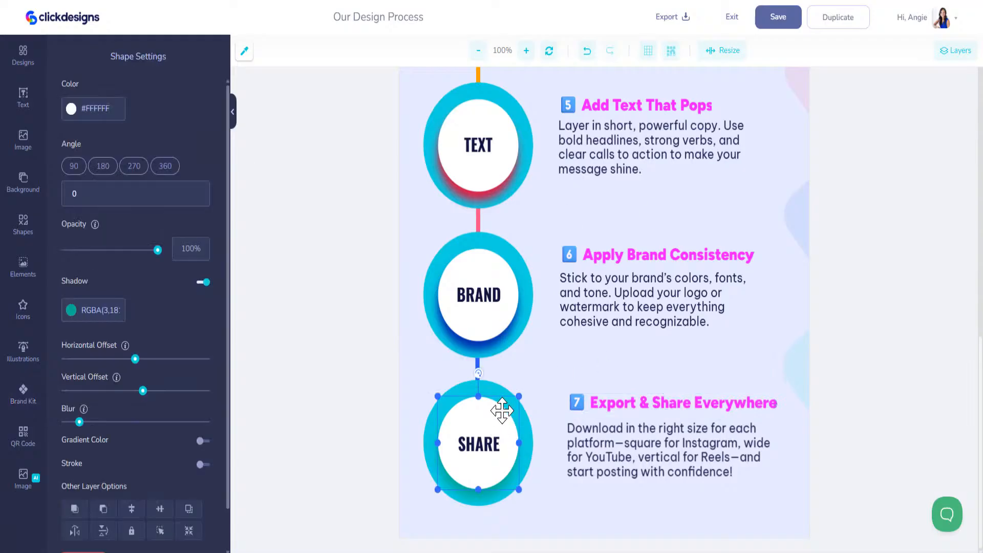
scroll(79, 398, "down", 2)
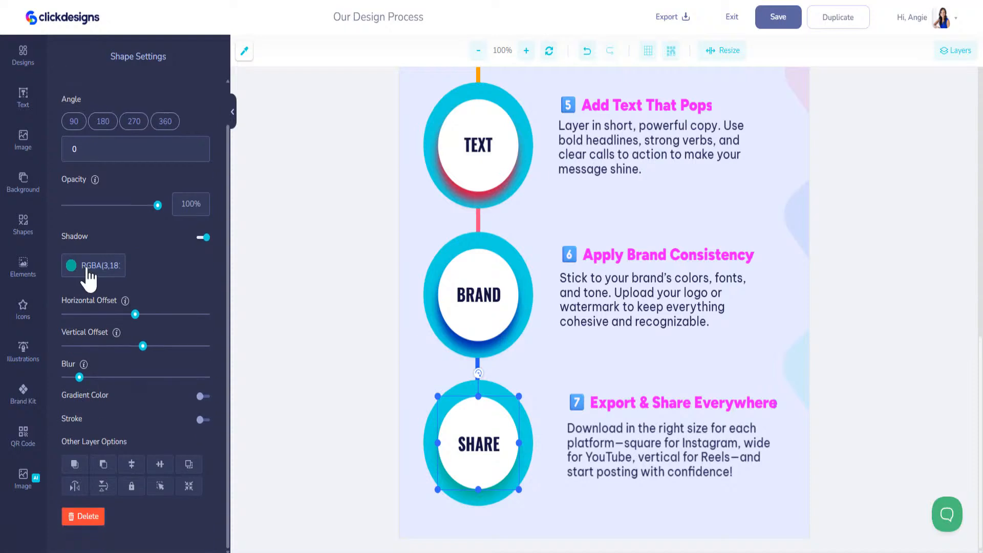
left_click(88, 266)
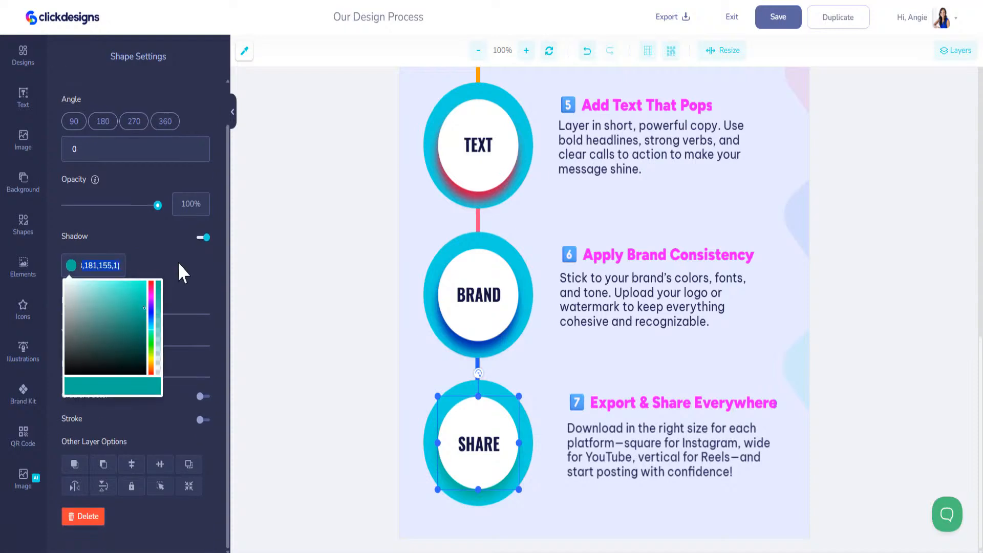
type("#12D")
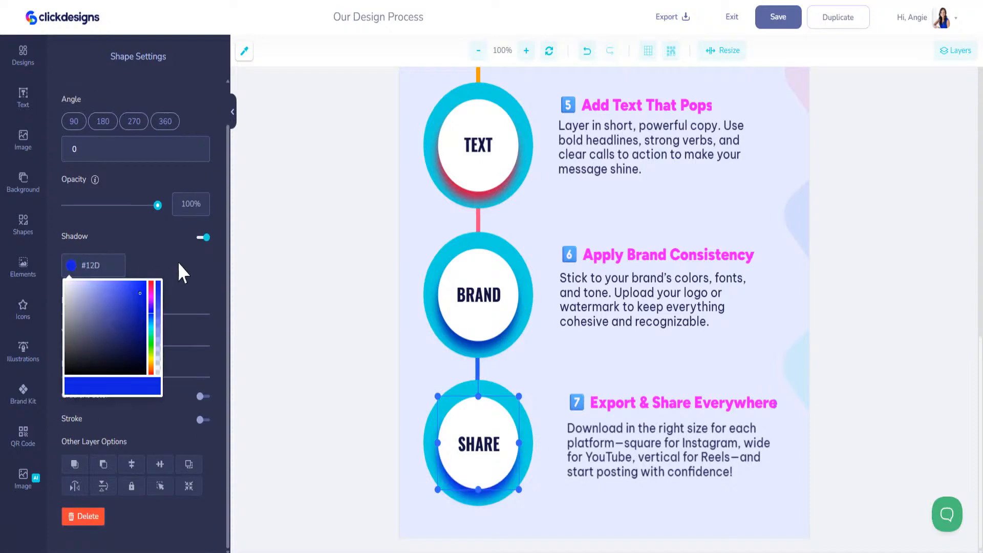
key("BackSpace")
key("BackSpace")
key("BackSpace")
type("F7")
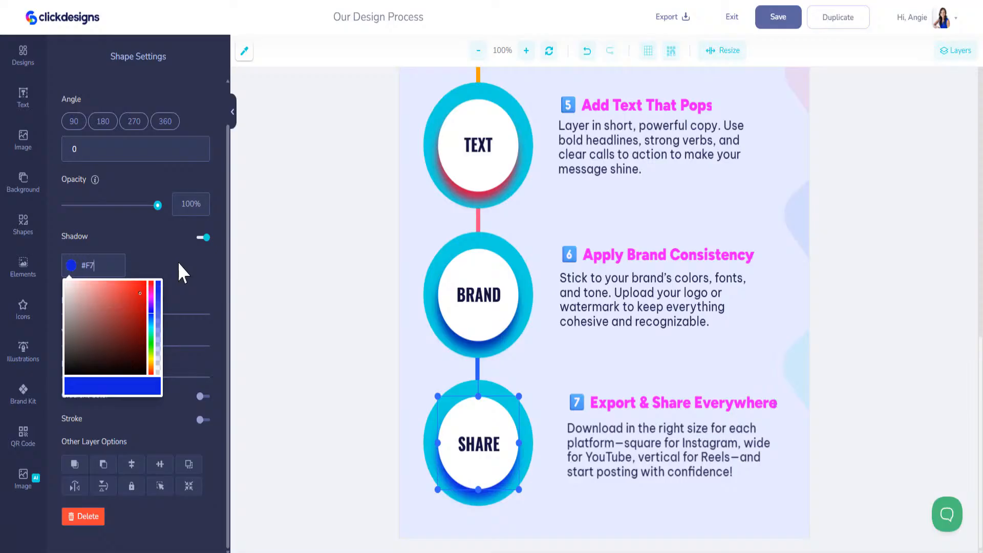
type("0FFF")
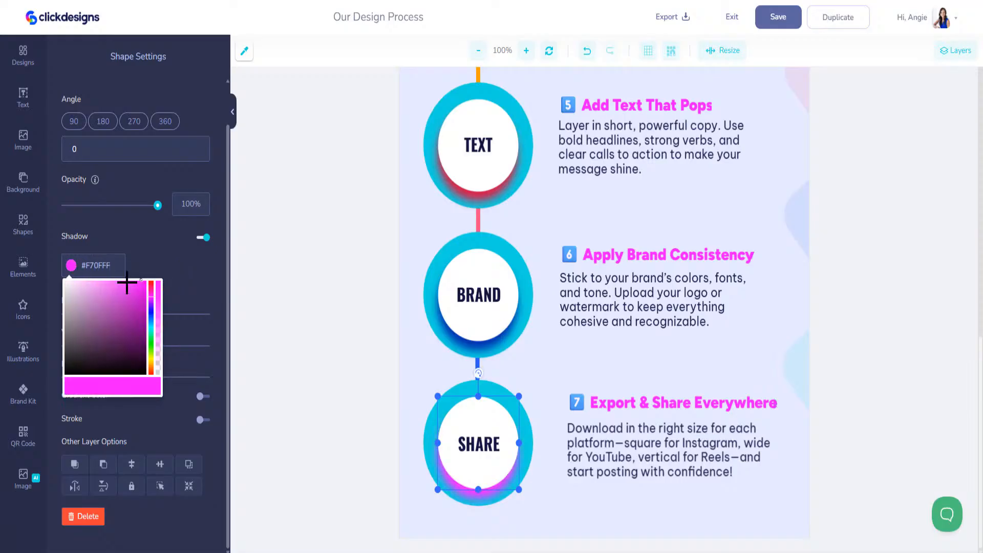
Step: Set the shadow colour of the BRAND and TEXT inner circles to #F70FFF
left_click(495, 318)
left_click(83, 277)
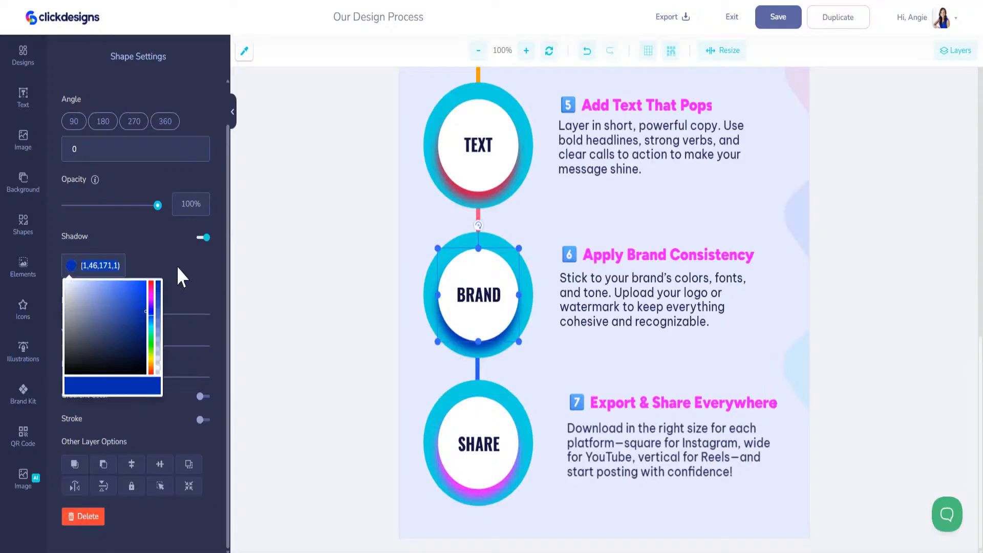
left_click(154, 282)
left_click(493, 172)
left_click(85, 272)
type("#F70FFF")
Step: Set the shadow colour of the REFINE and PROMPT inner circles to #F70FFF
scroll(454, 235, "up", 6)
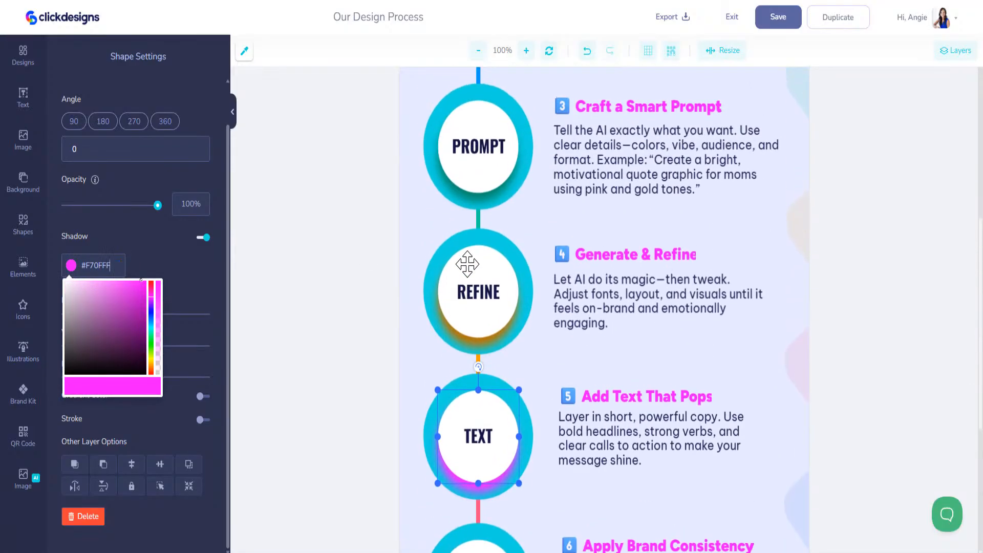
left_click(467, 264)
left_click(73, 267)
type("#F70FFF")
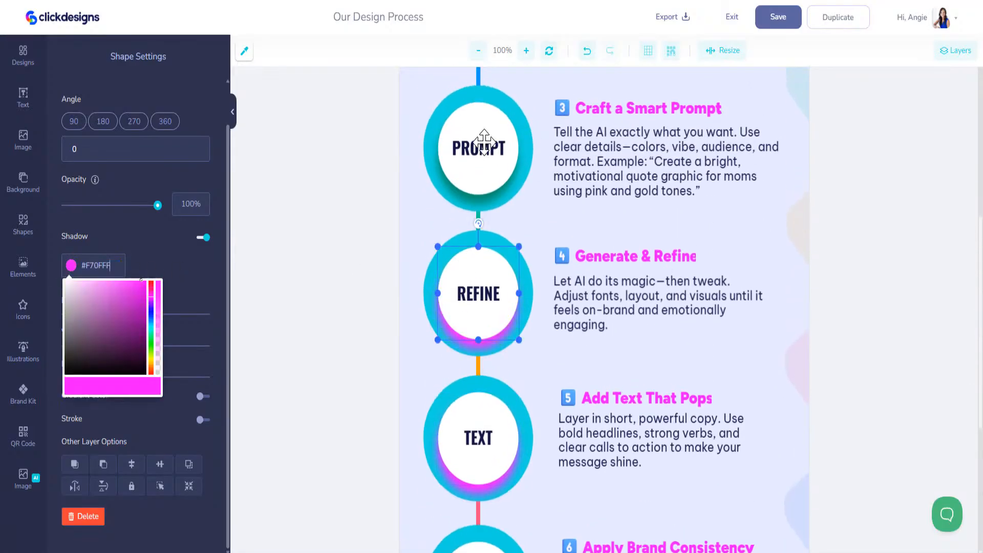
left_click(484, 142)
left_click(504, 118)
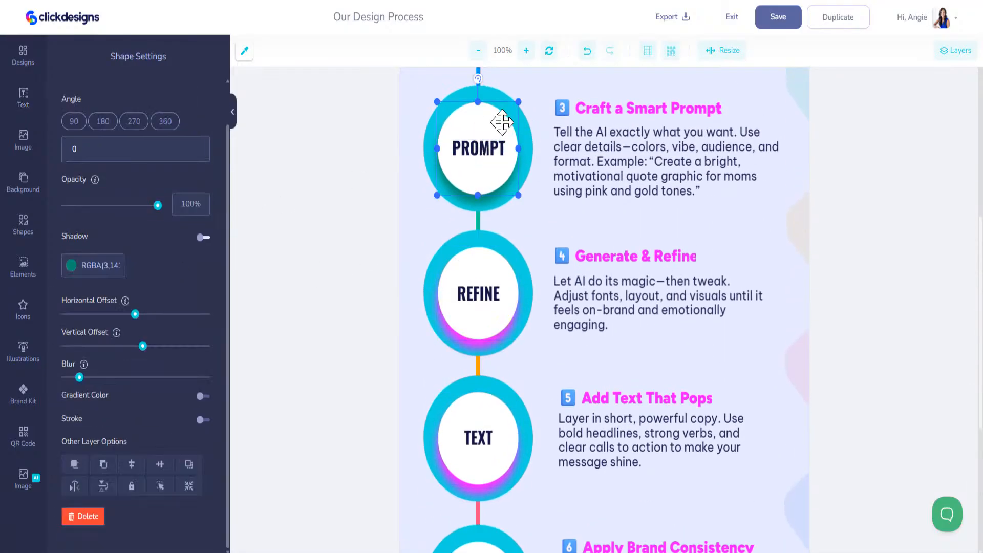
left_click(84, 271)
type("#F70FFF")
Step: Set the shadow colour of the TOOL and VISION inner circles to #F70FFF
scroll(479, 205, "up", 6)
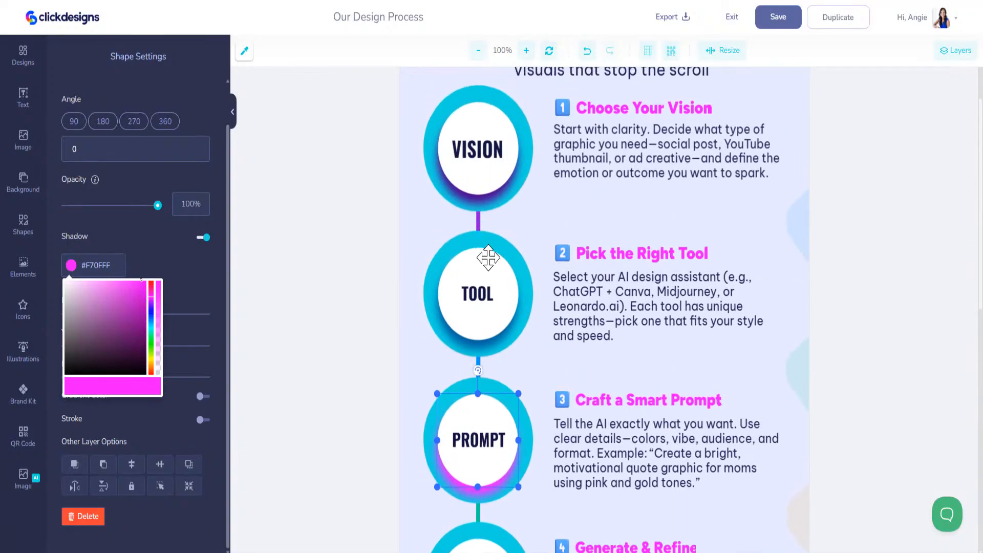
left_click(490, 260)
left_click(82, 266)
type("#F70FFF")
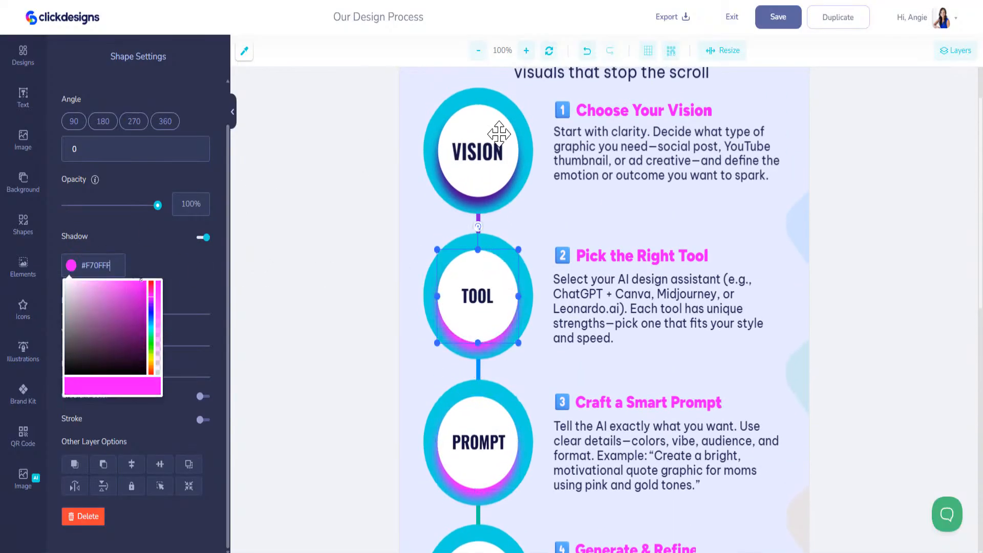
left_click(494, 121)
left_click(94, 265)
type("#F70FFF")
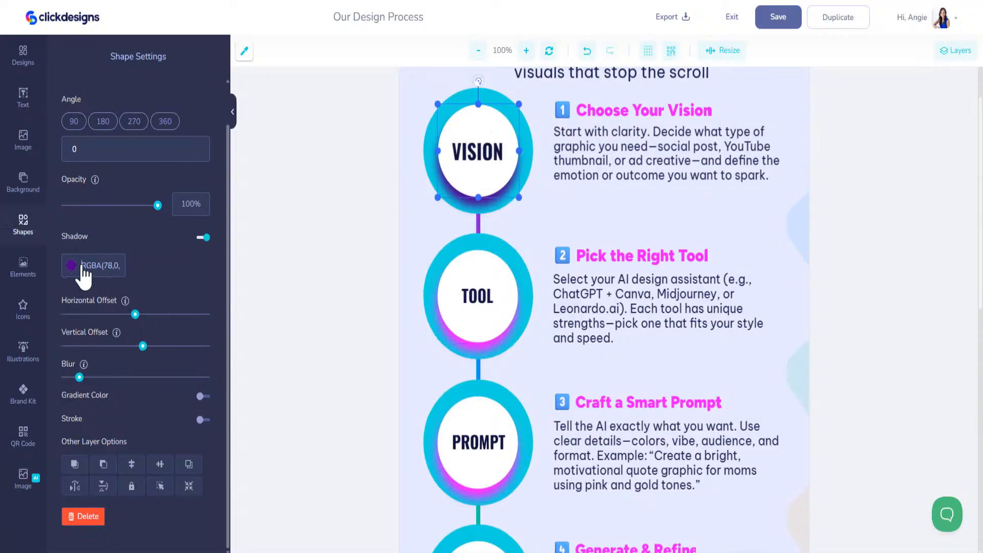
left_click(289, 213)
Step: Review the recoloured infographic from title to last step and save the design
scroll(385, 211, "up", 3)
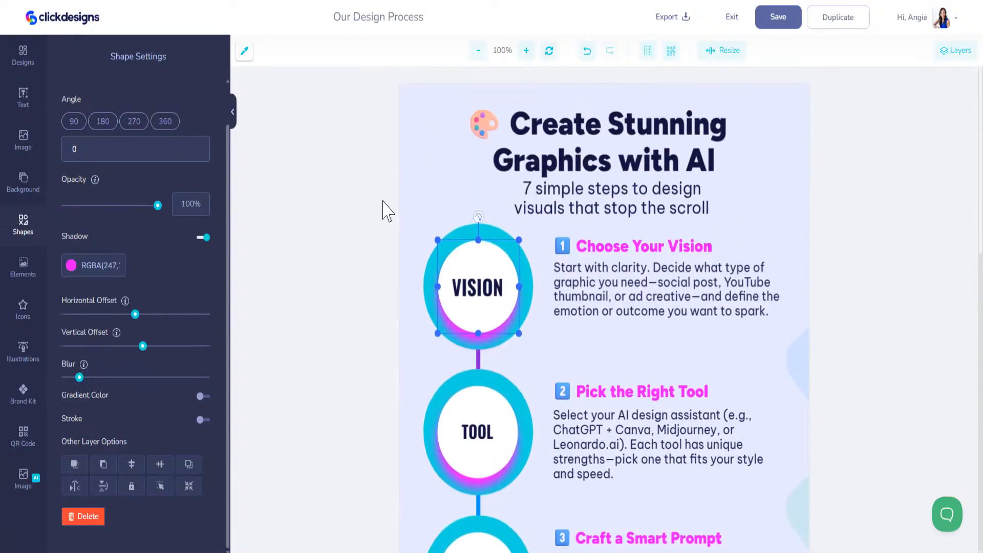
scroll(813, 271, "down", 10)
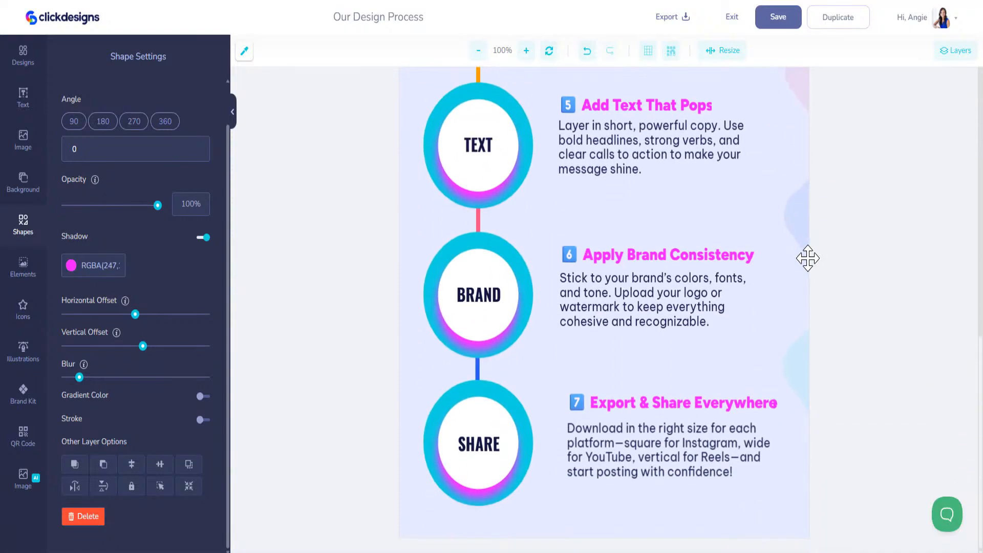
scroll(805, 258, "up", 14)
left_click(779, 17)
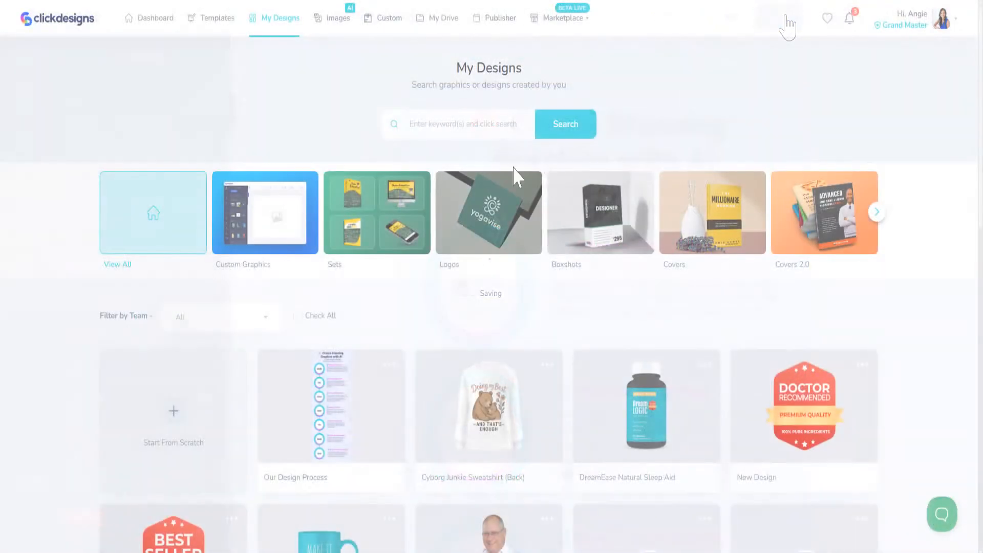
Step: Go through the dashboard to the template library and browse its Infographics category
left_click(159, 21)
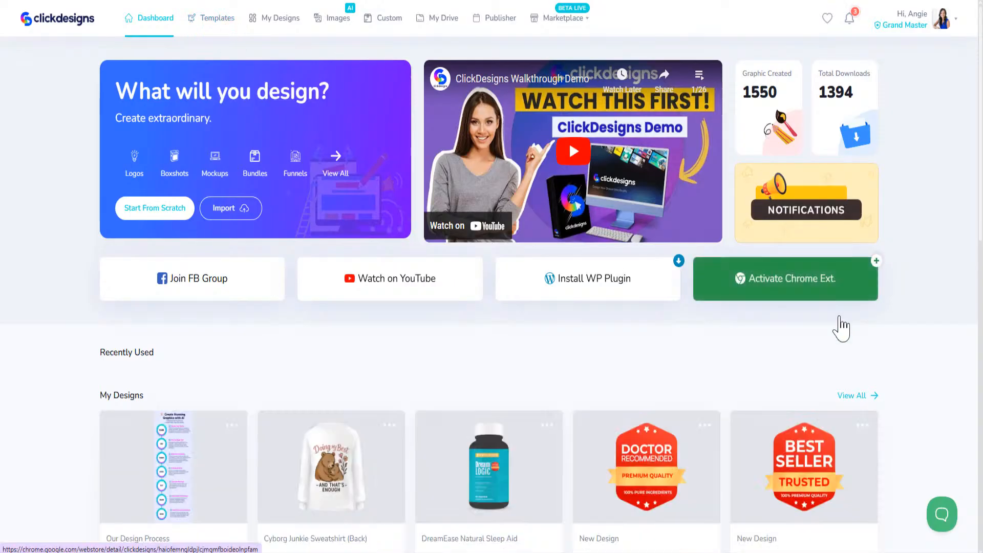
left_click(210, 23)
left_click(876, 190)
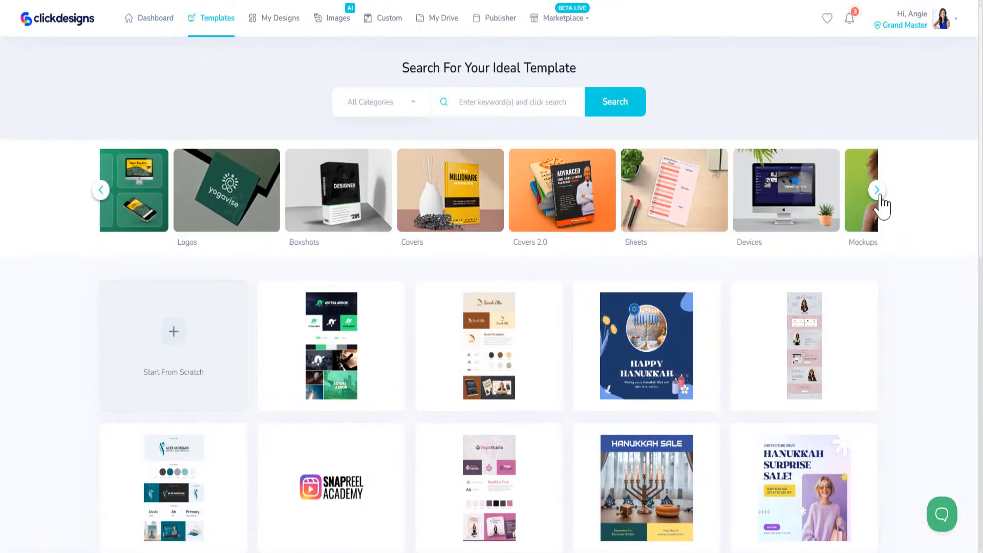
left_click(878, 191)
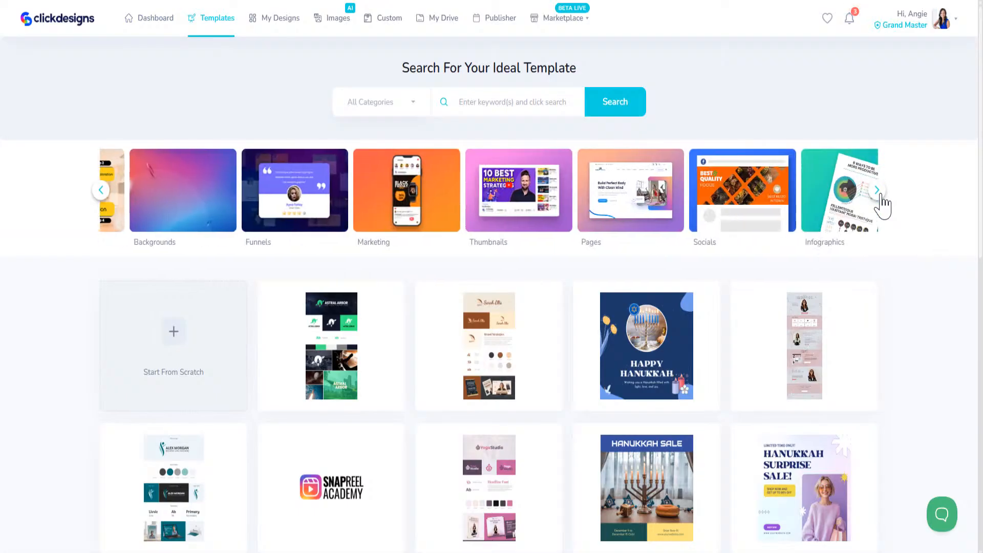
left_click(695, 207)
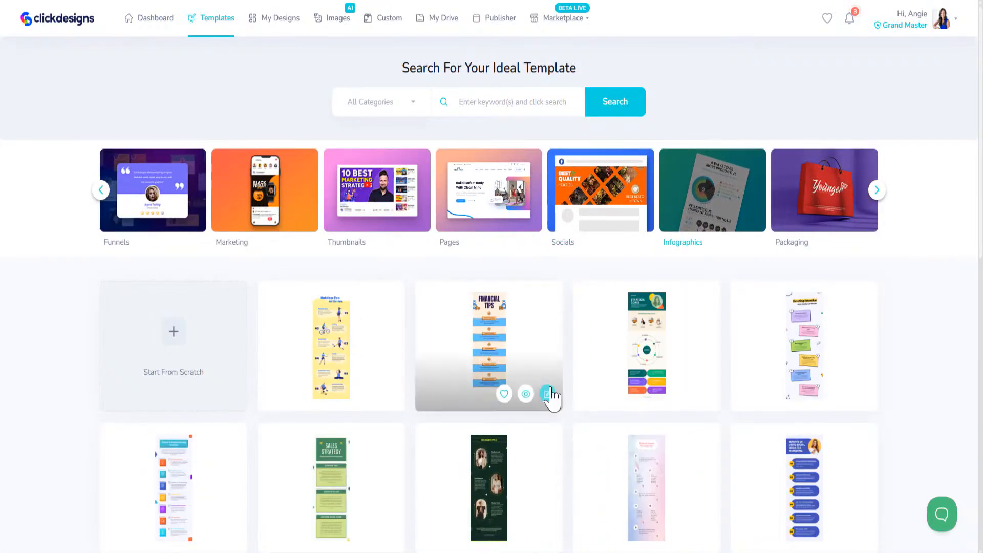
Step: Find the Tips For Working From Home template among the infographics, open it for editing and skim its layout
scroll(549, 398, "down", 5)
scroll(517, 451, "down", 4)
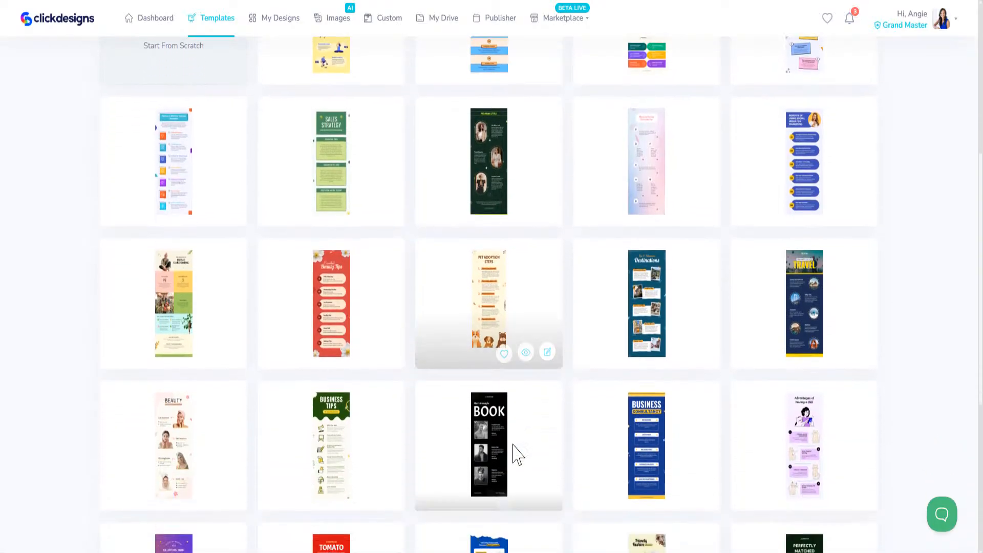
scroll(515, 417, "down", 5)
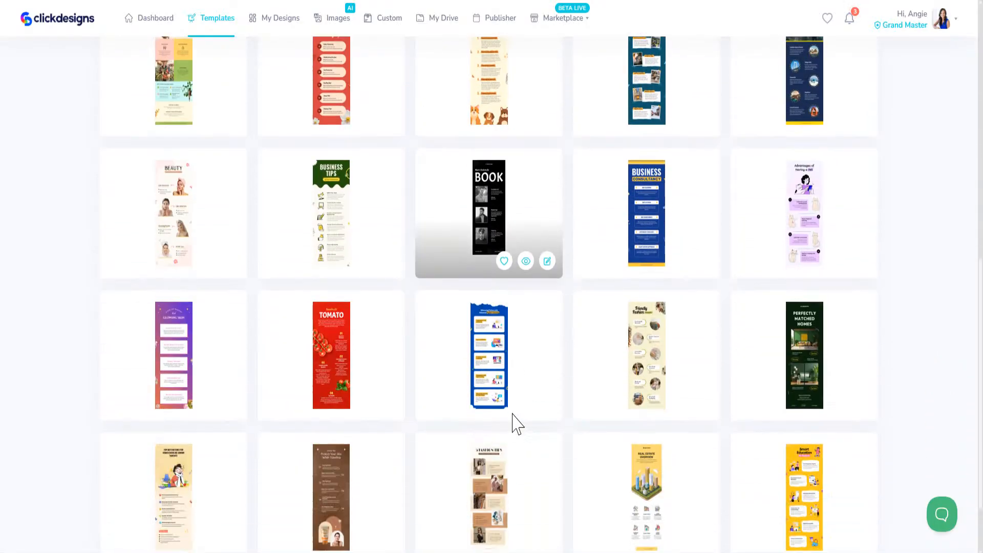
left_click(500, 510)
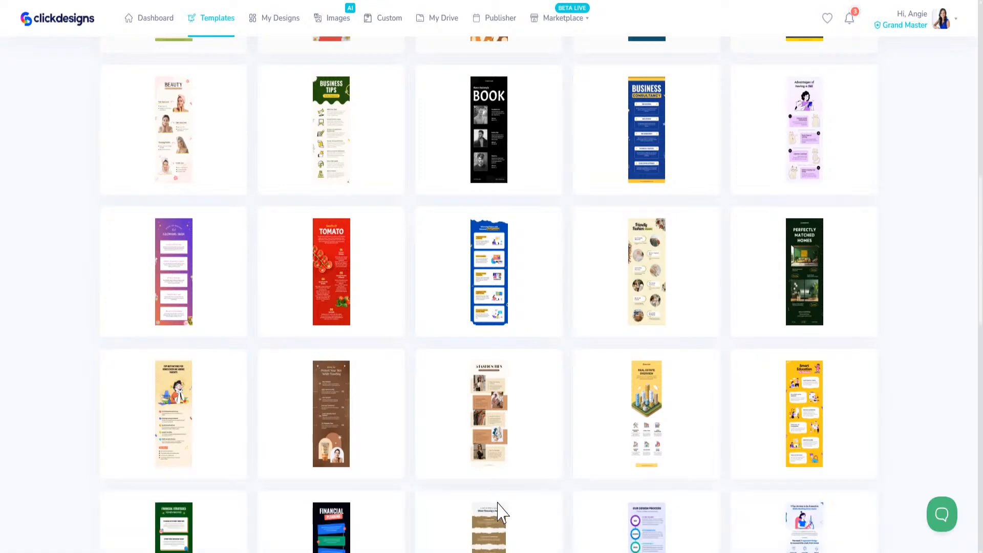
scroll(495, 496, "down", 3)
scroll(496, 496, "down", 2)
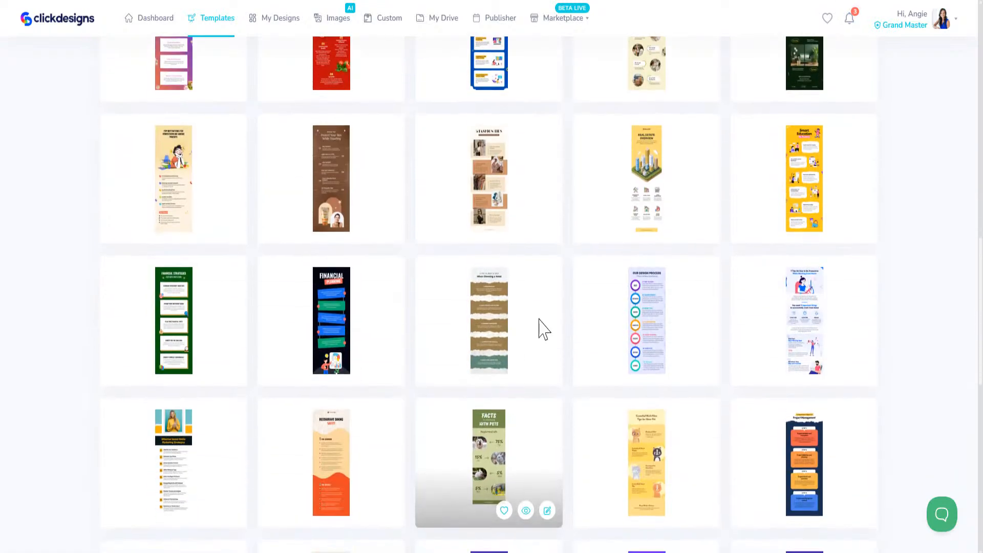
left_click(863, 369)
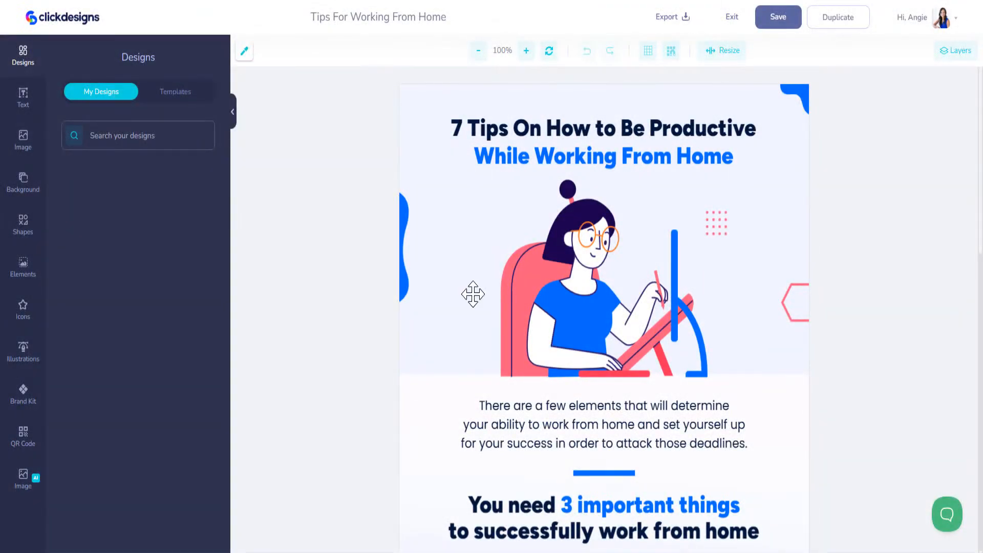
scroll(471, 312, "down", 10)
scroll(479, 312, "up", 11)
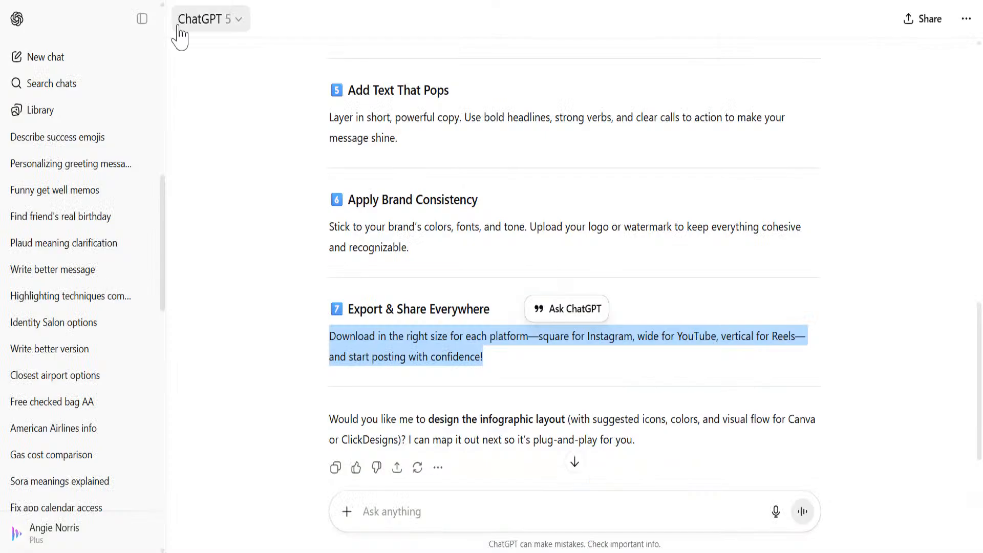
Step: Switch to ChatGPT and begin a prompt with the template's title lines "7 Tips On How to Be Productive" and "While Working From Home"
scroll(456, 209, "up", 12)
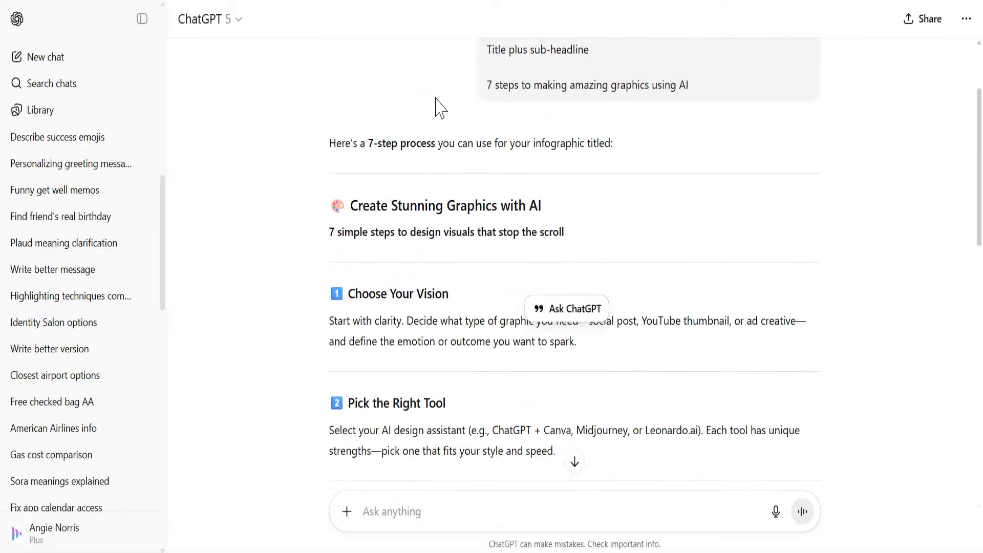
scroll(455, 313, "down", 12)
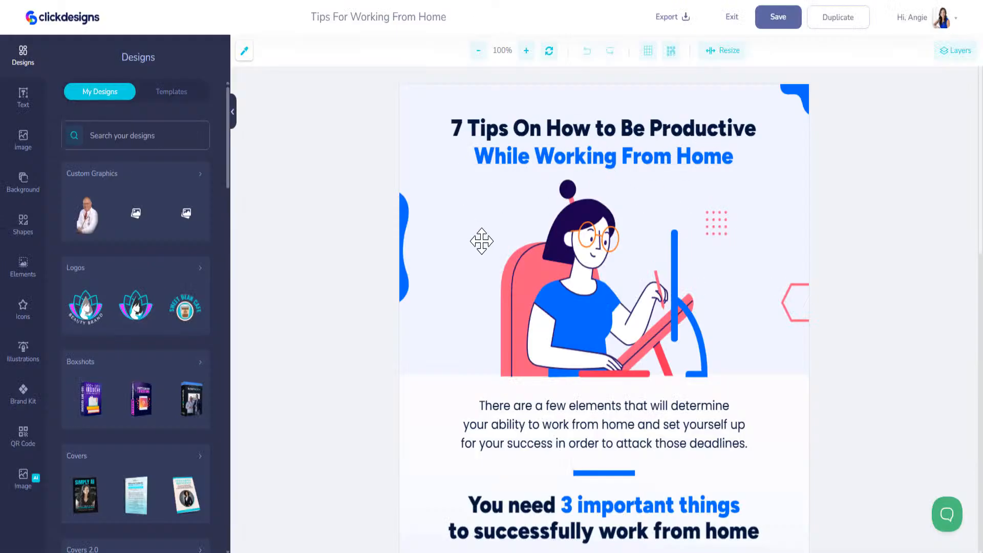
left_click(518, 128)
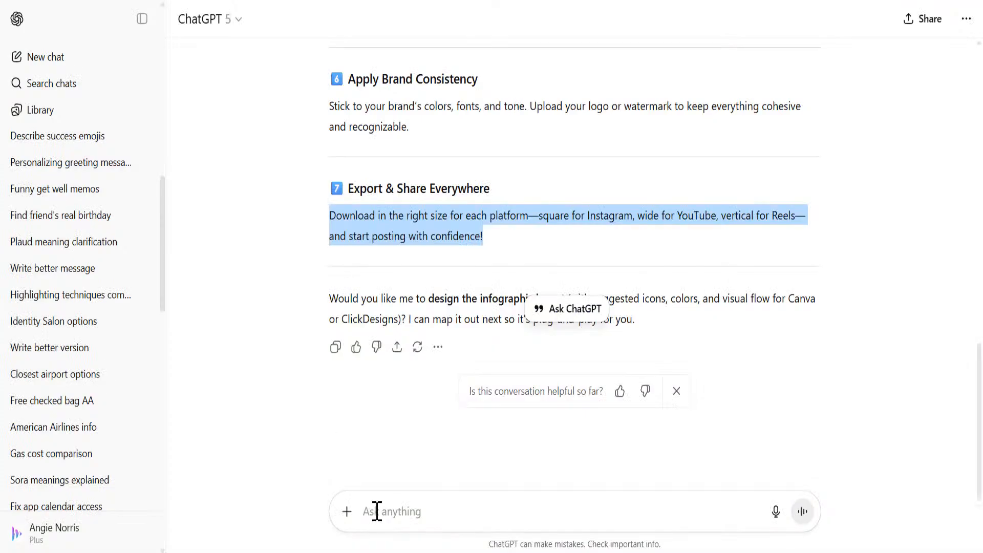
left_click(377, 511)
type("7 Tips On How to Be Productive")
key("shift+Return")
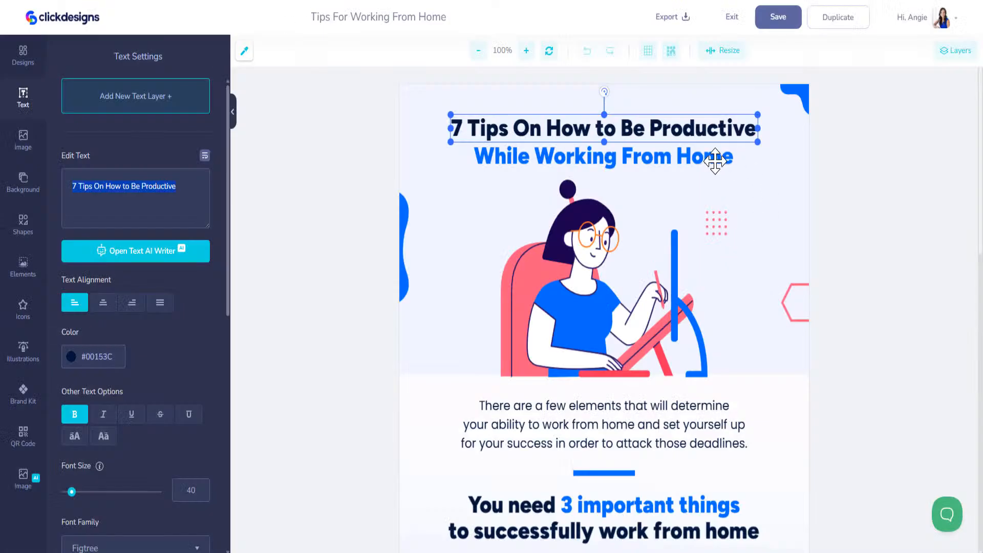
left_click(719, 159)
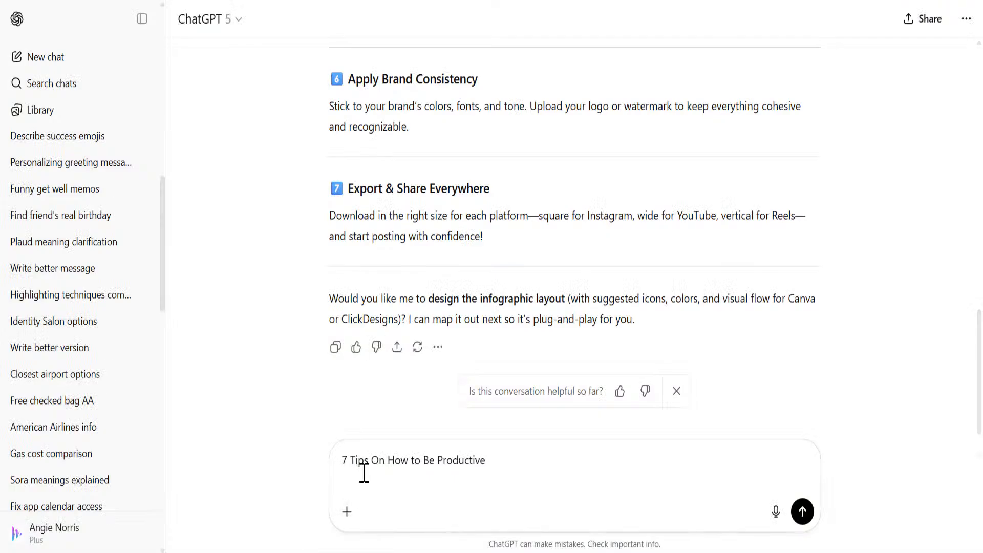
key("shift+Return")
type("While Working From Home")
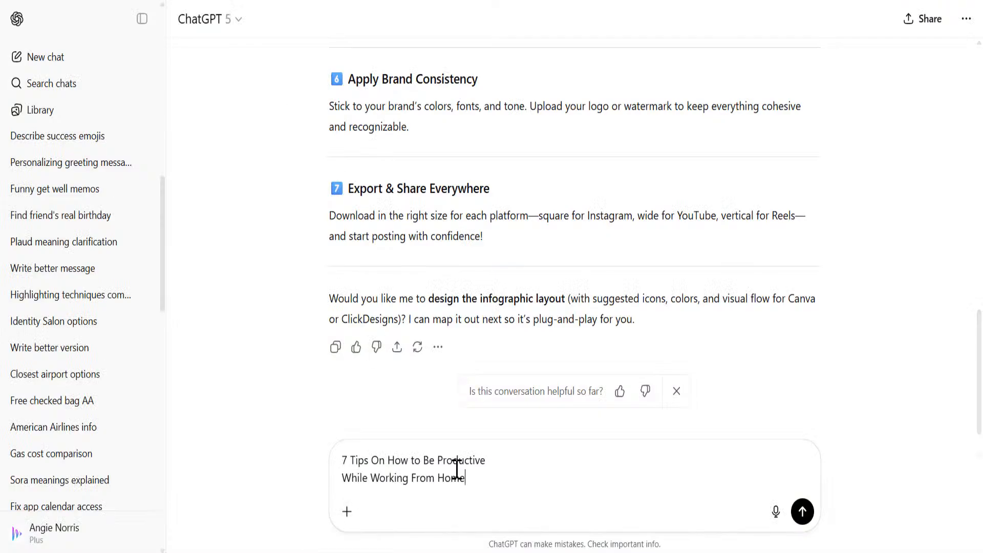
key("shift+Return")
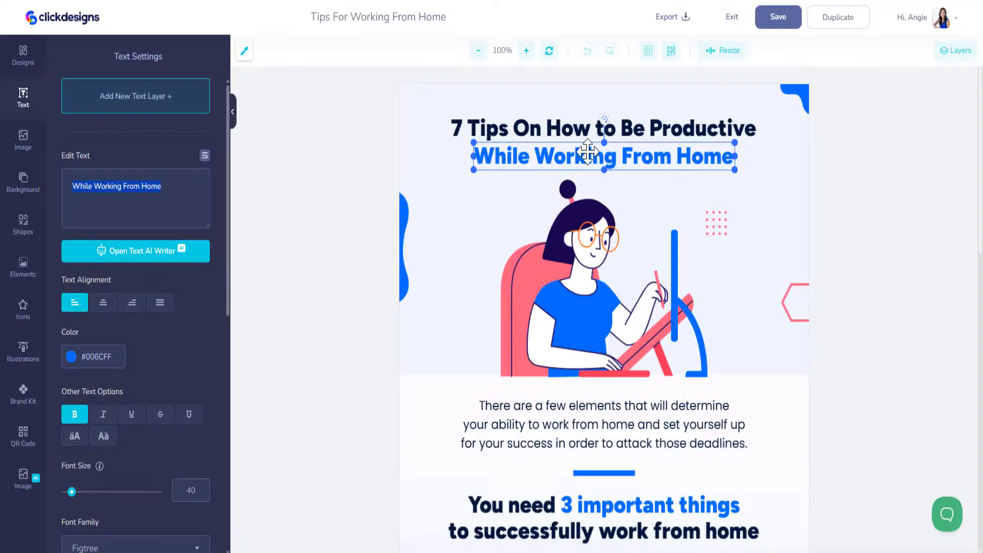
Step: Copy the template's intro paragraph beginning "There are a few elements that will determine" into the ChatGPT prompt
scroll(666, 333, "down", 4)
left_click(621, 229)
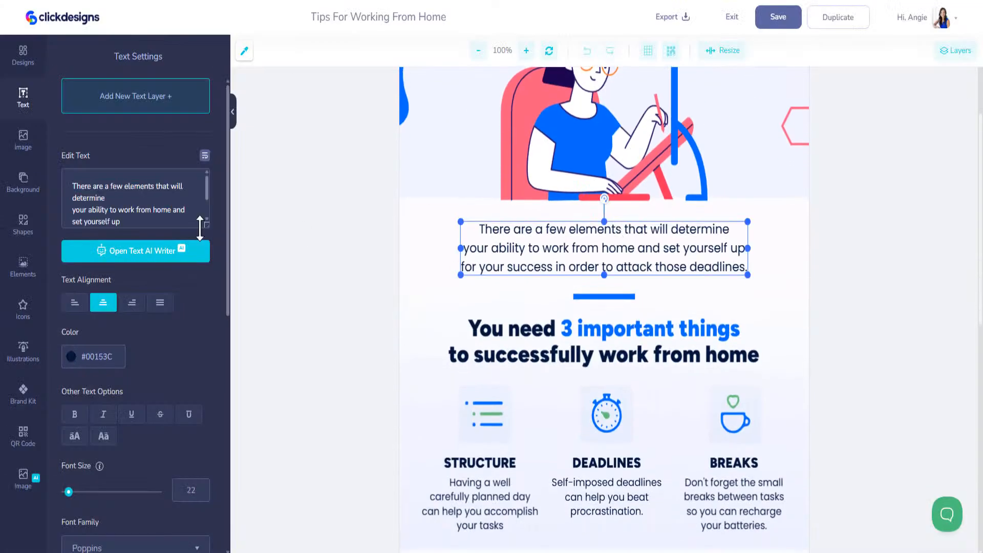
scroll(170, 209, "down", 3)
left_click_drag(144, 150, 92, 102)
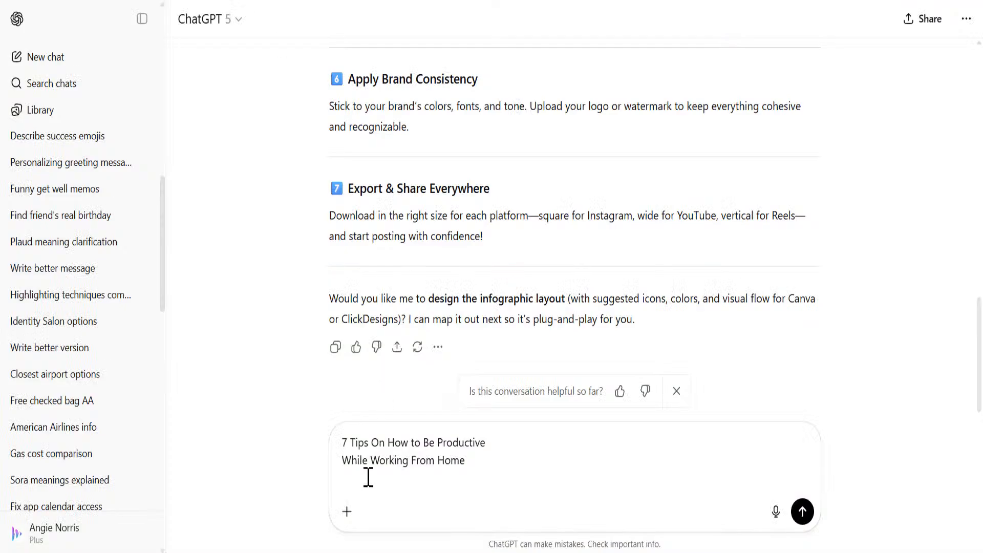
type("There are a few elements that will determine your ability to work from home and set yourself up for your success in order to attack those deadlines.")
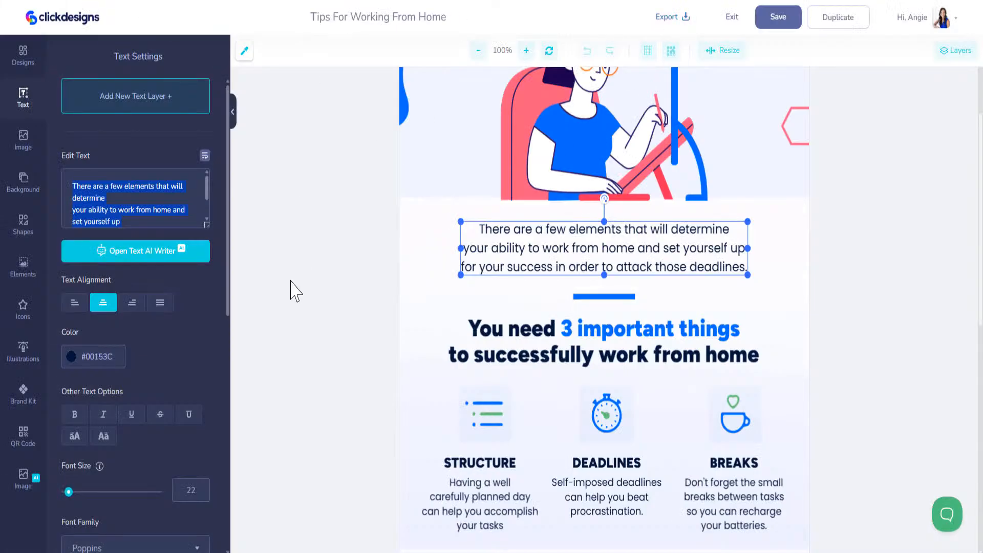
Step: Add the heading pieces "You need" and "3 important things" from the template to the ChatGPT prompt as one line
scroll(571, 281, "down", 1)
left_click(564, 272)
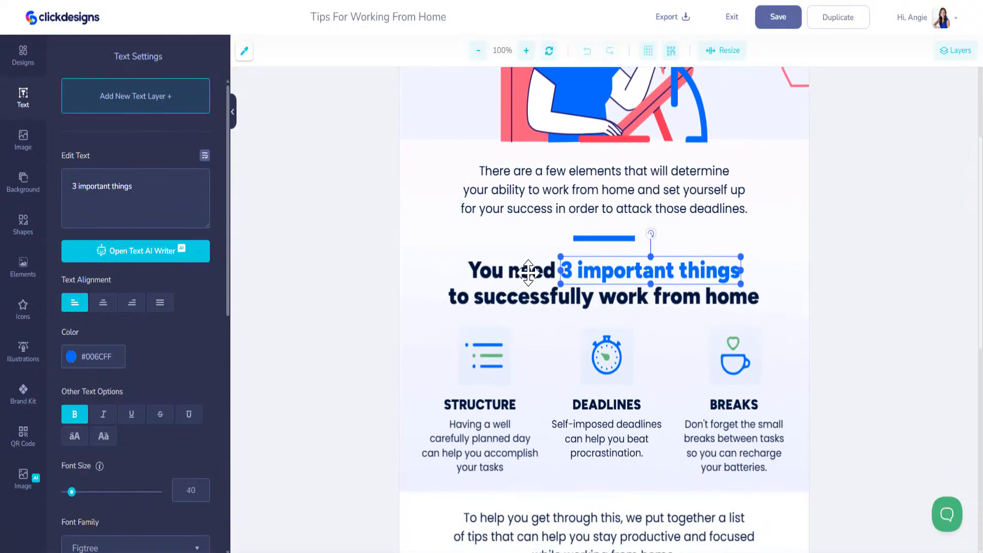
left_click(488, 272)
left_click_drag(140, 197, 41, 197)
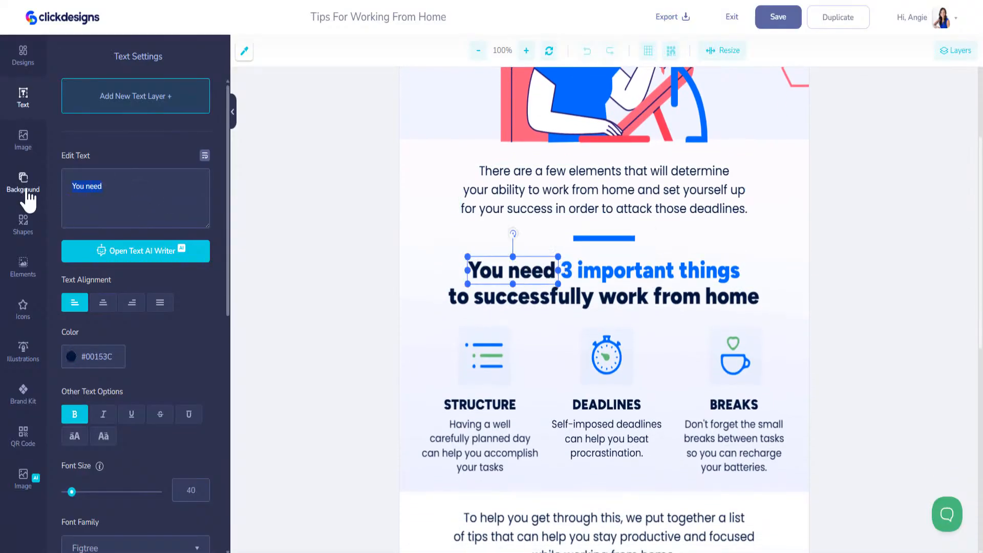
left_click(51, 3)
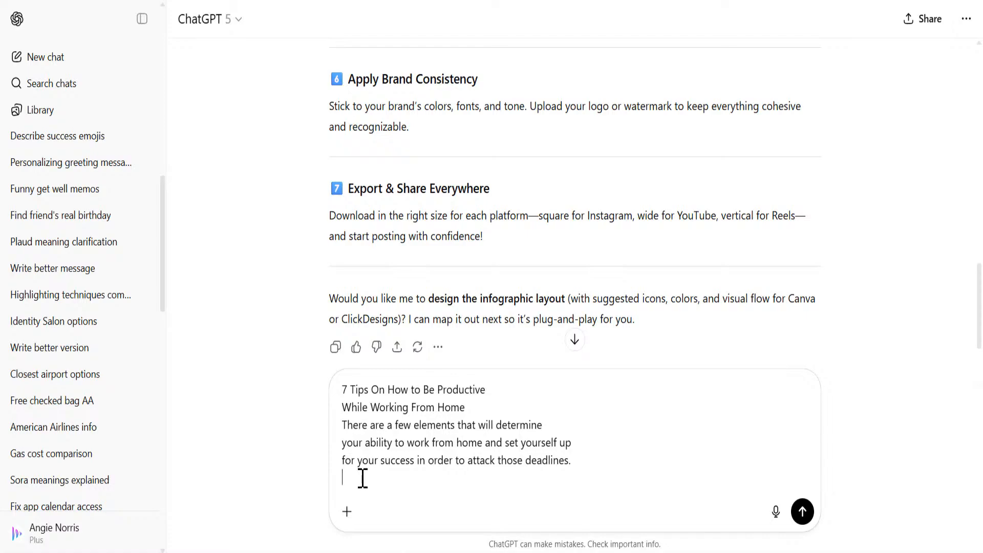
left_click(205, 3)
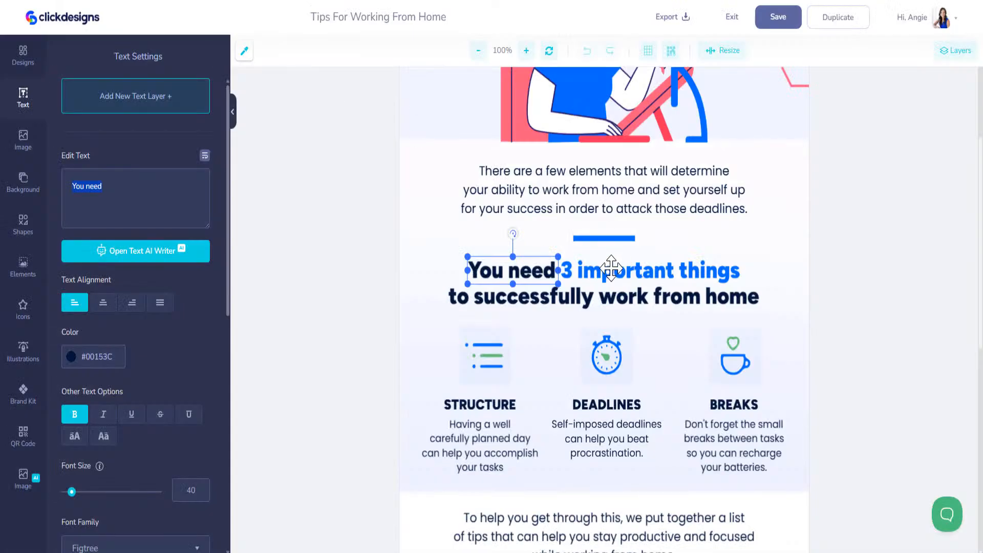
left_click(619, 276)
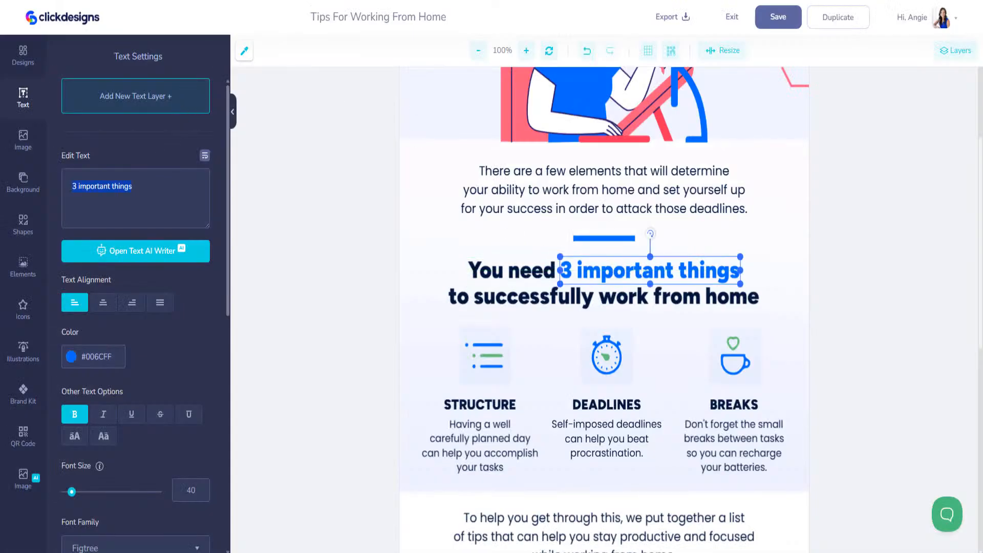
key("ctrl+c")
key("alt+Tab")
key("ctrl+v")
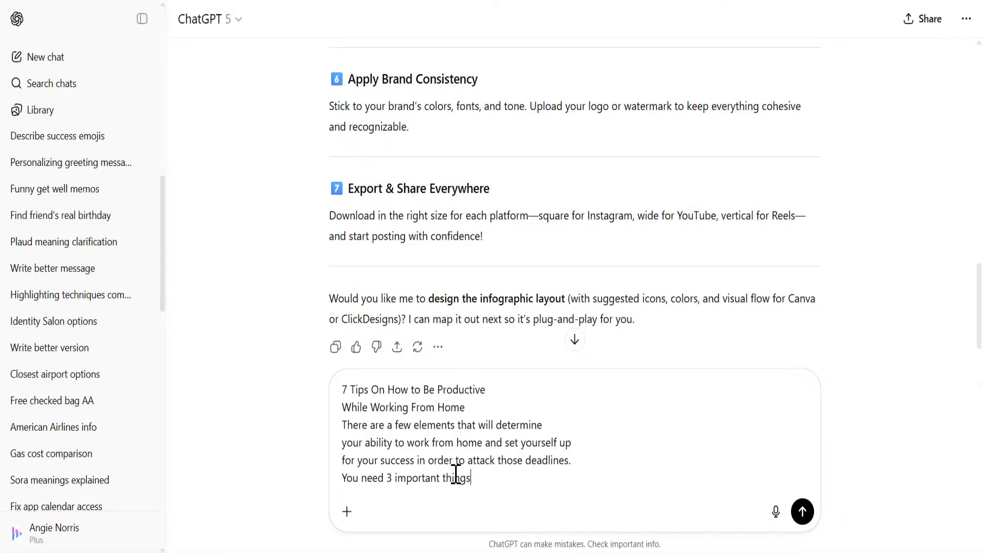
key("shift+Return")
Step: Copy the heading's second line, "to successfully work from home", from the template onto a new line of the ChatGPT prompt
key("alt+Tab")
left_click(600, 298)
key("ctrl+a")
key("ctrl+c")
key("alt+Tab")
key("ctrl+v")
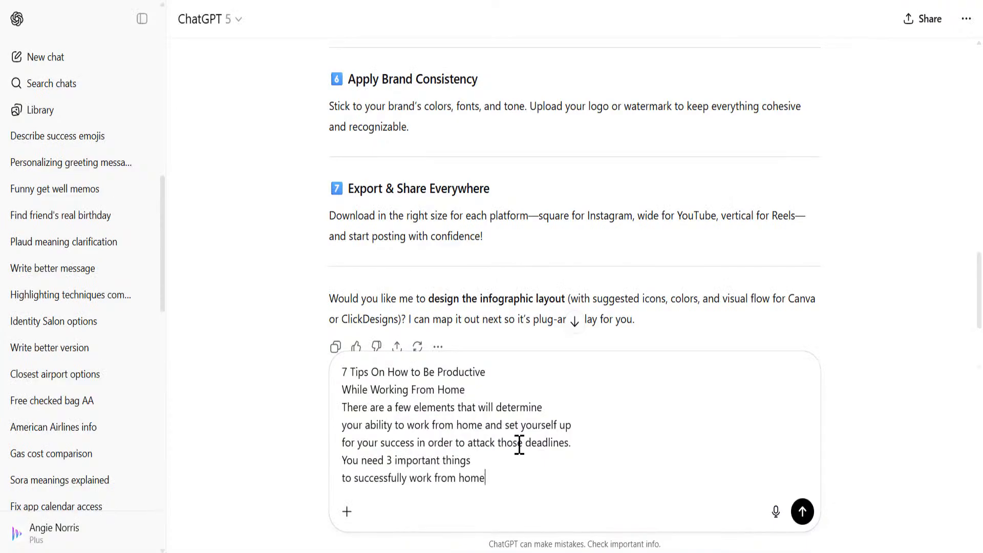
key("shift+Return")
Step: Copy the STRUCTURE heading from the template into the ChatGPT prompt, followed by a line break
key("alt+Tab")
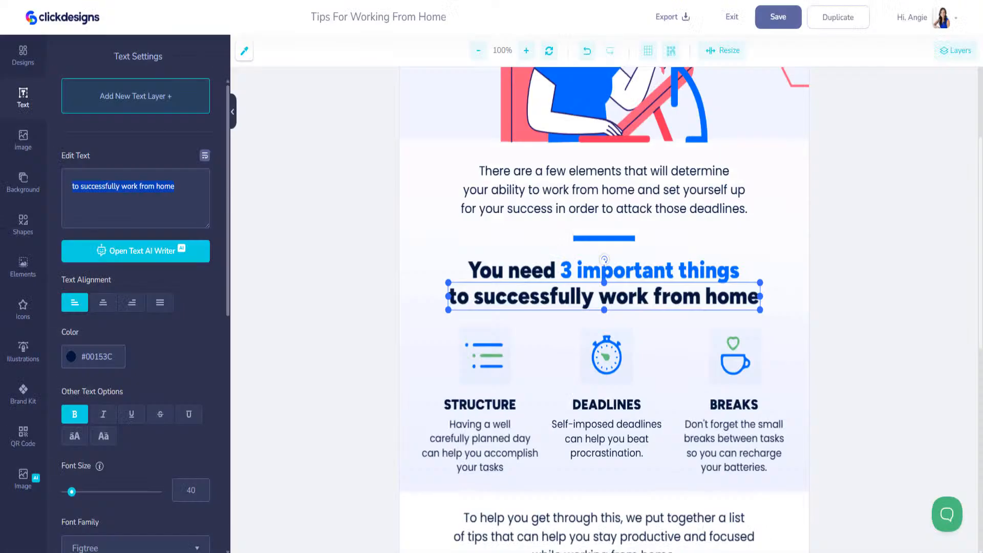
scroll(560, 247, "down", 3)
left_click(507, 227)
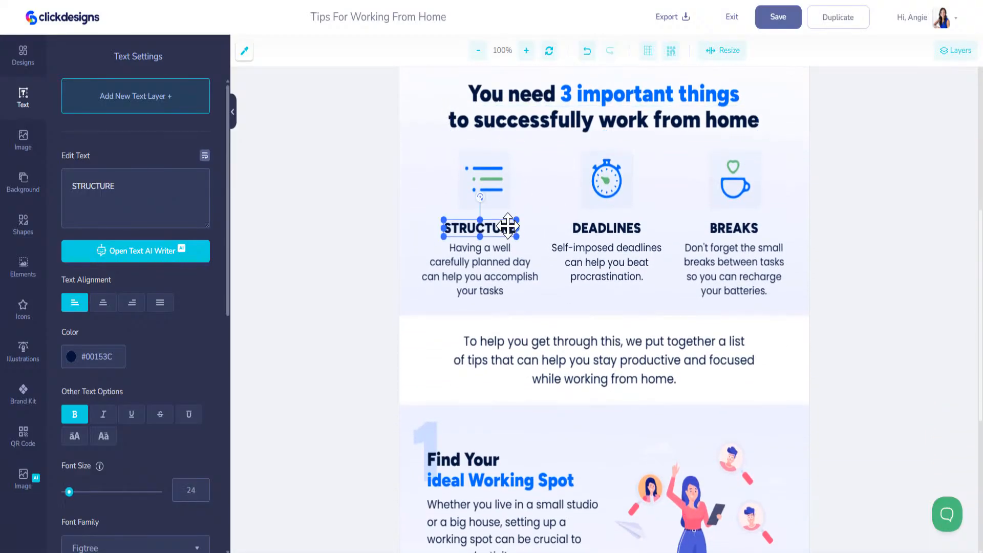
left_click_drag(196, 184, 87, 183)
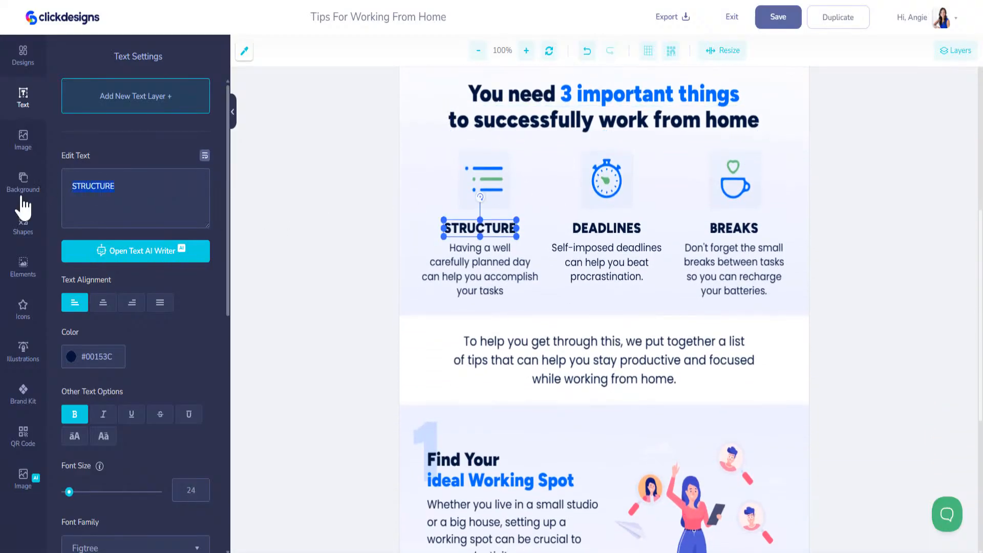
key("alt+Tab")
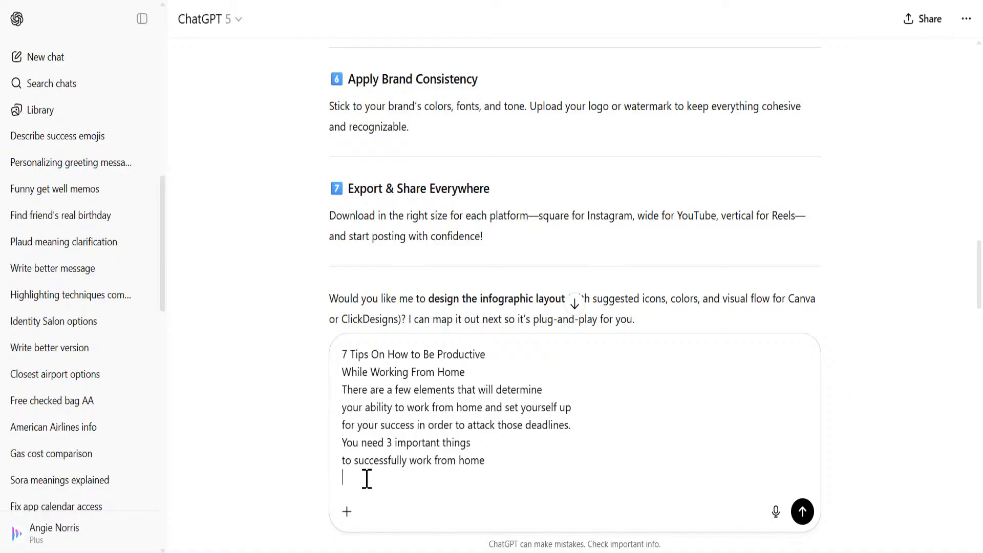
key("shift+Return")
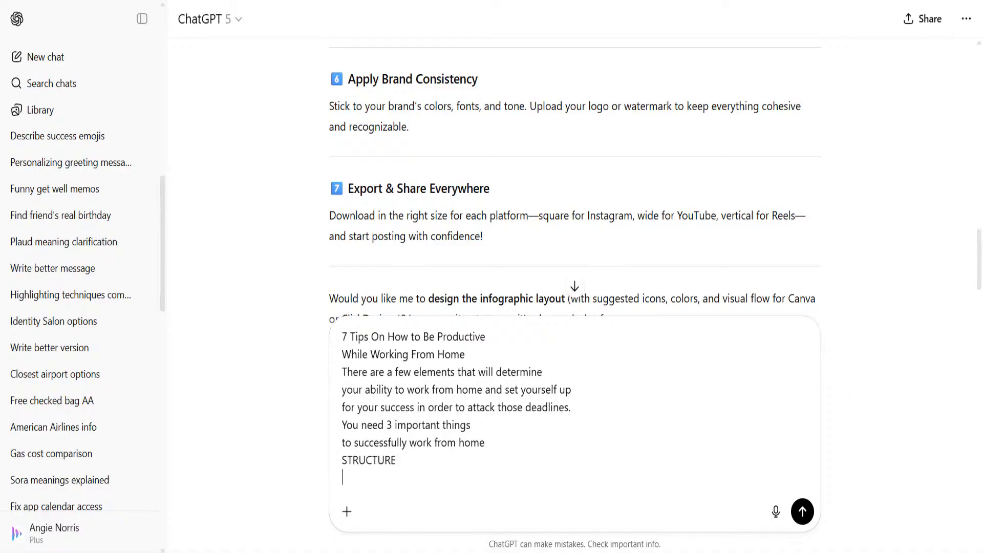
Step: Copy the description under STRUCTURE, "Having a well carefully planned day can help you accomplish your tasks", into the ChatGPT prompt
key("alt+Tab")
left_click(495, 276)
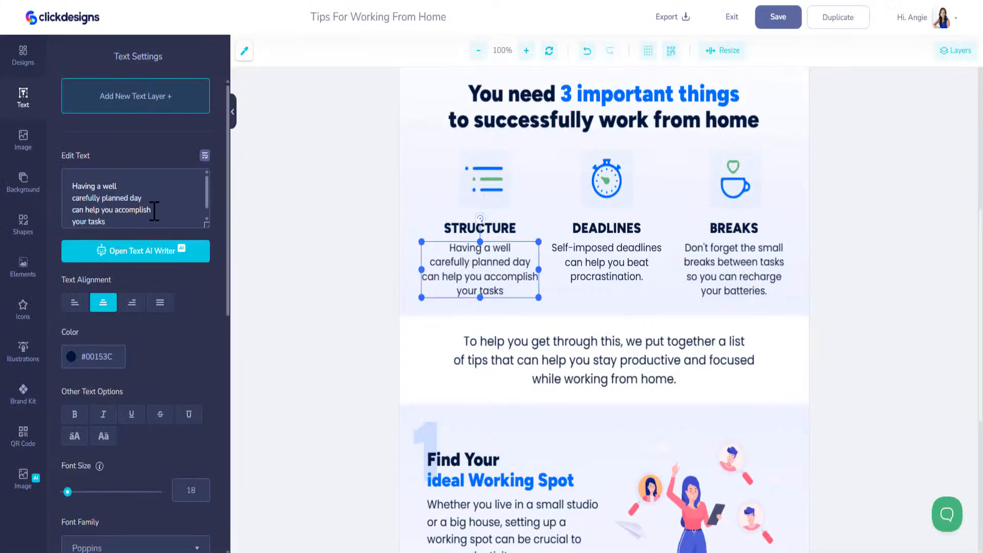
scroll(122, 191, "down", 2)
left_click_drag(115, 204, 62, 168)
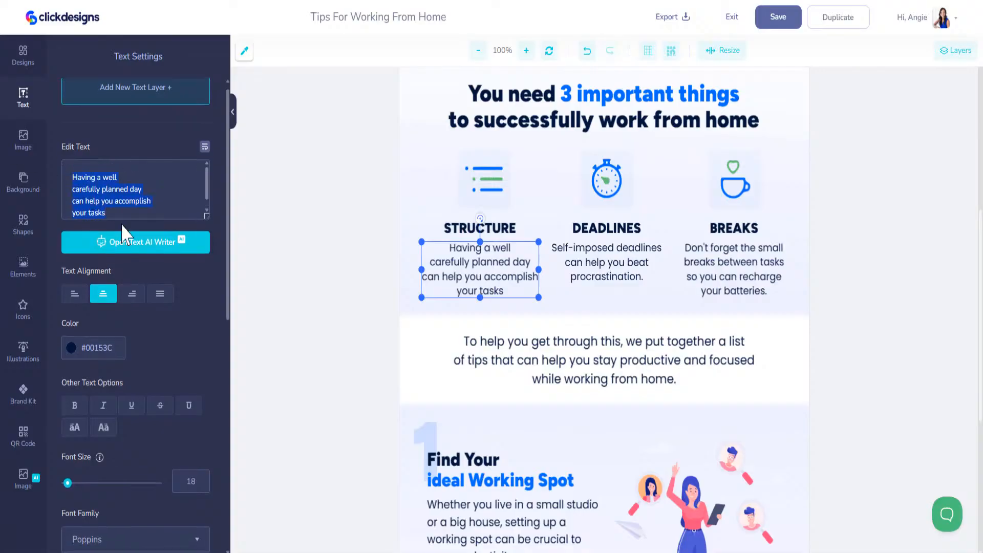
key("ctrl+c")
key("alt+Tab")
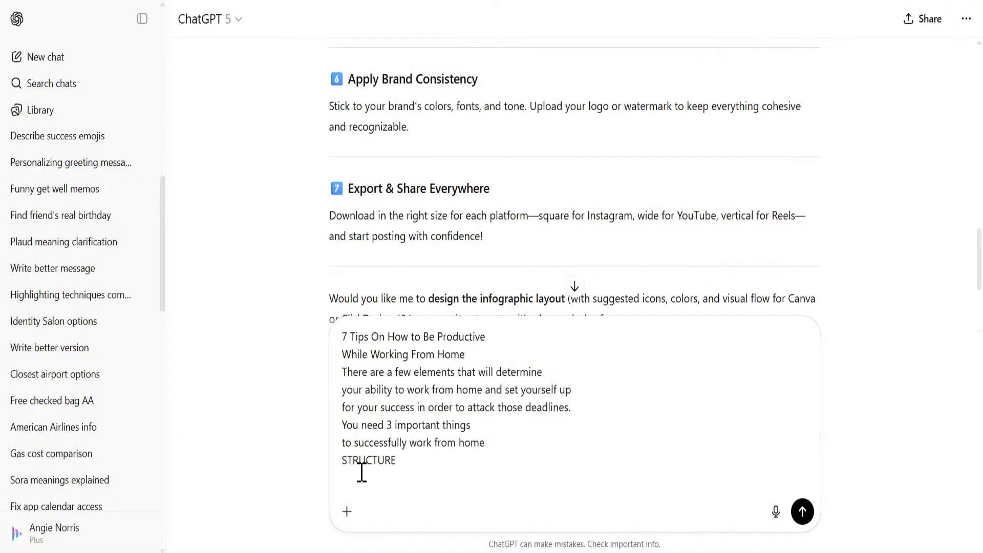
key("ctrl+v")
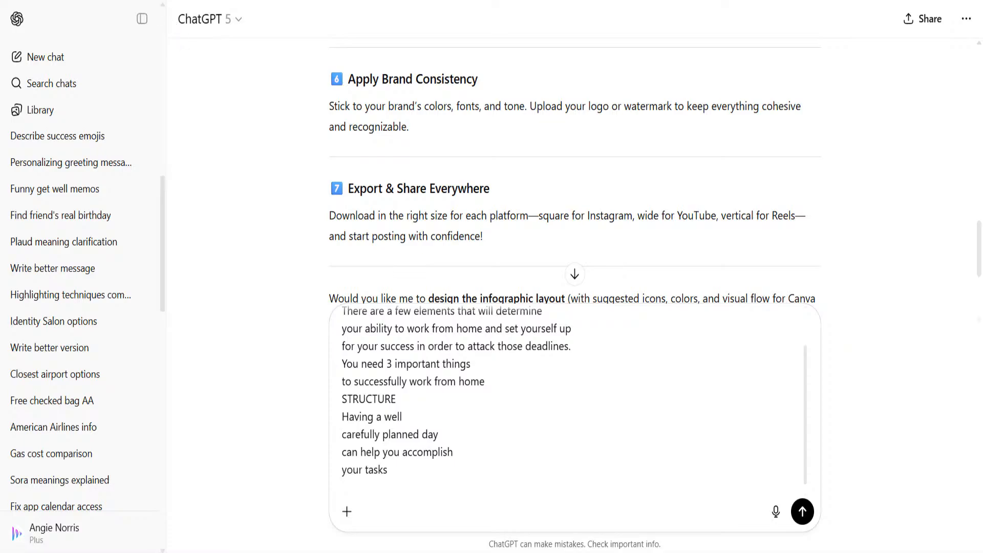
Step: Copy the DEADLINES heading from the template into the ChatGPT prompt, followed by a line break
key("alt+Tab")
left_click(589, 228)
double_click(117, 178)
key("alt+Tab")
key("shift+Return")
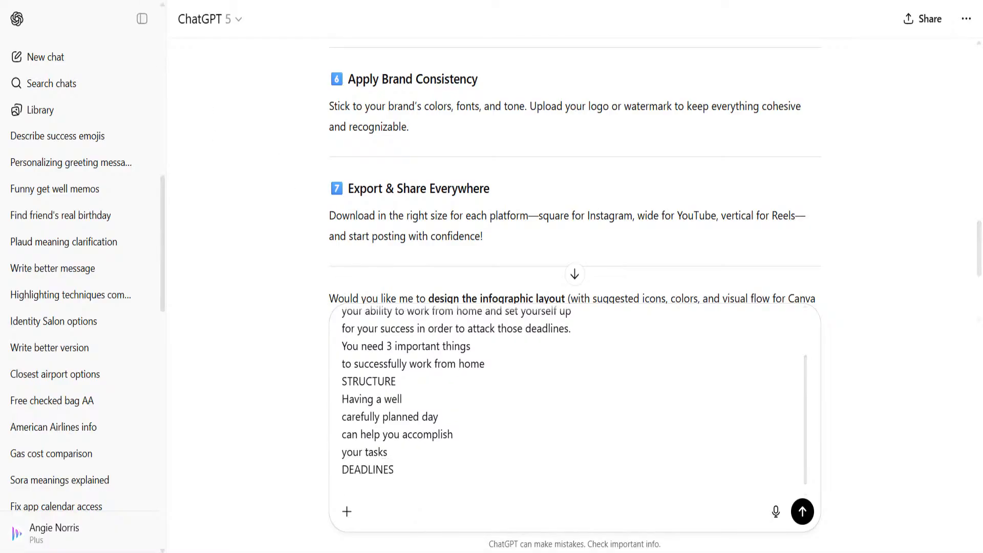
Step: Copy the description under DEADLINES, "Self-imposed deadlines can help you beat procrastination.", from the template into the ChatGPT prompt, followed by a line break
key("alt+Tab")
left_click(637, 254)
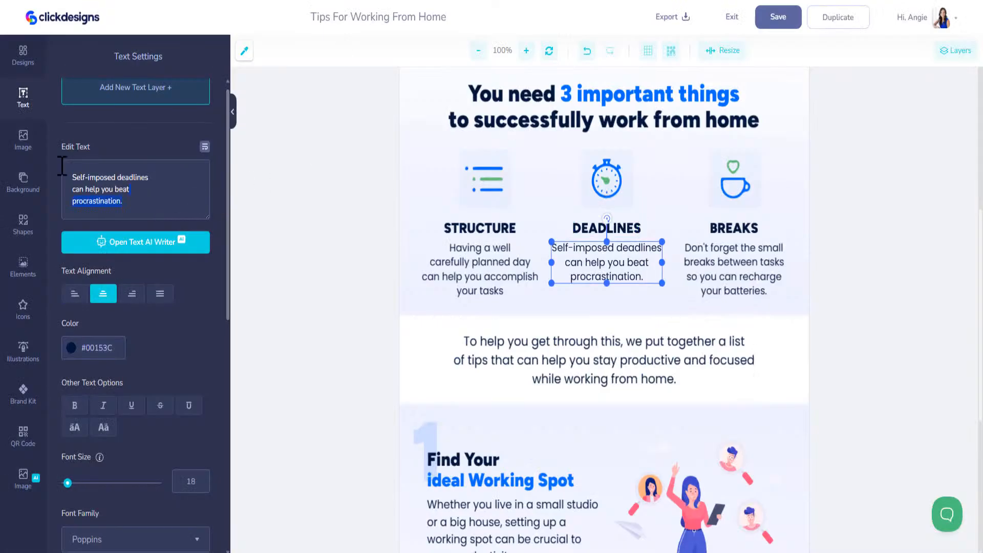
key("alt+Tab")
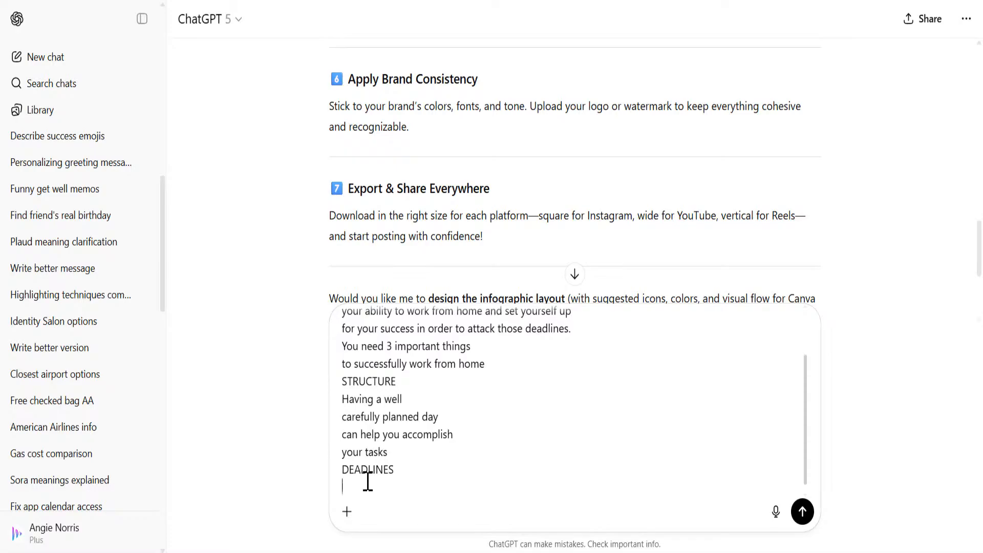
key("ctrl+v")
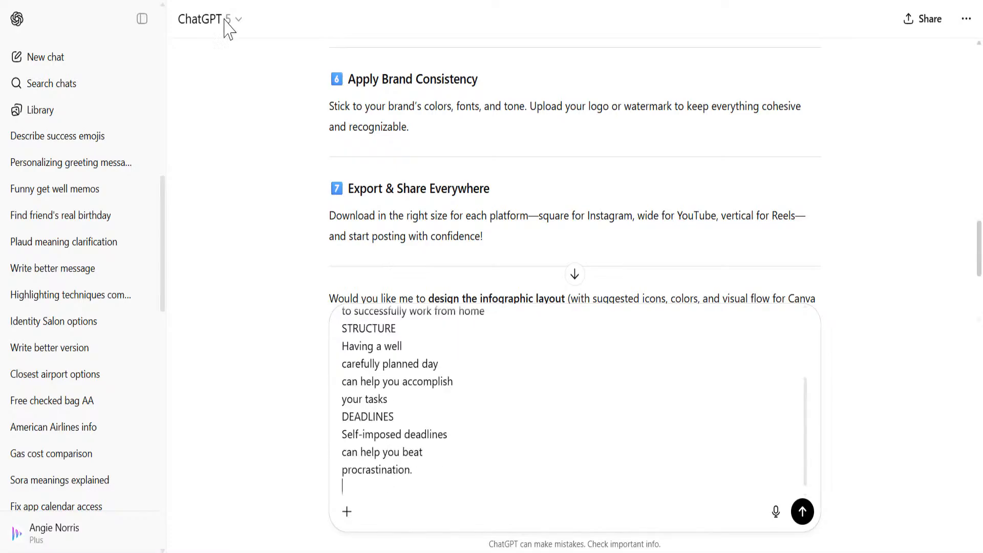
Step: Copy the BREAKS heading and its description, "Don't forget the small breaks between tasks so you can recharge your batteries.", into the ChatGPT prompt
key("alt+Tab")
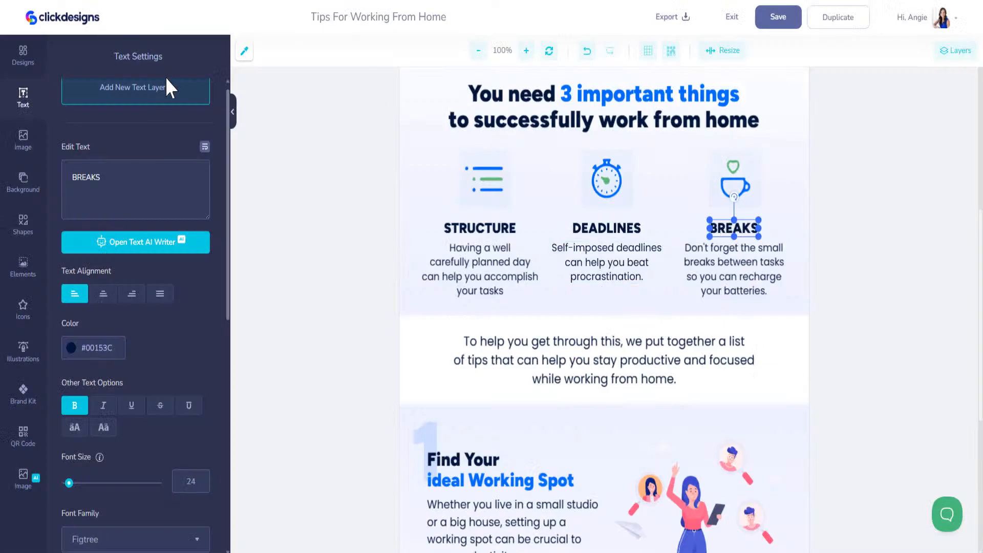
key("alt+Tab")
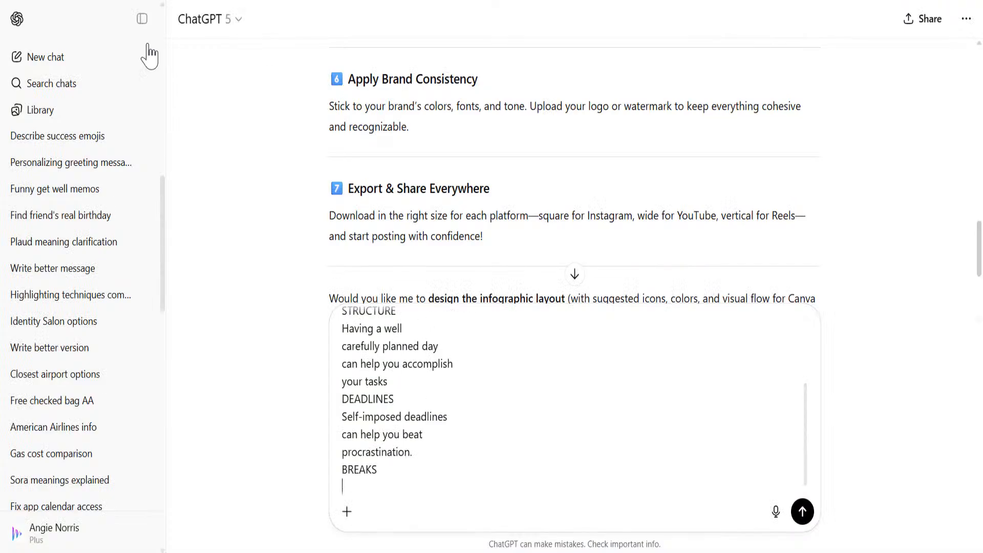
key("alt+Tab")
left_click(756, 264)
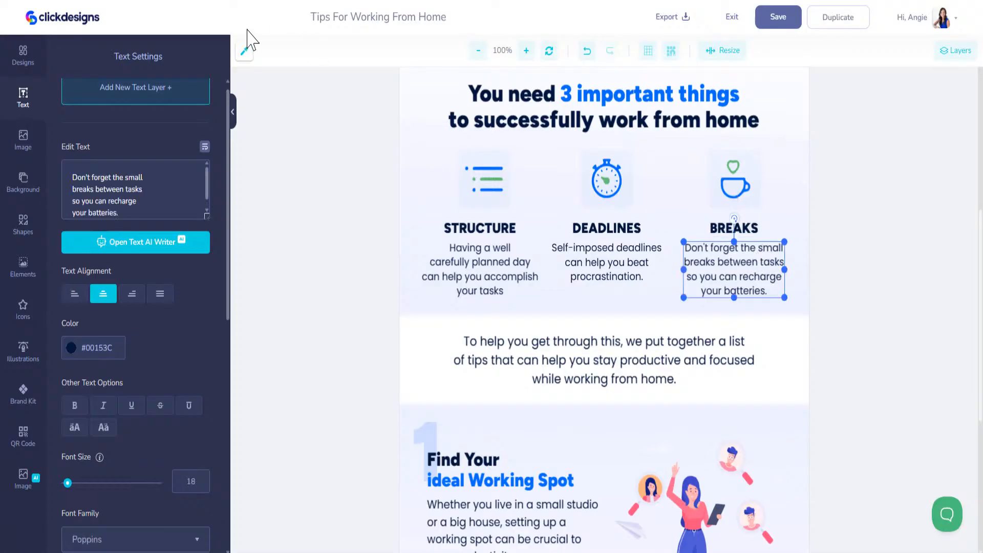
left_click(151, 196)
key("ctrl+a")
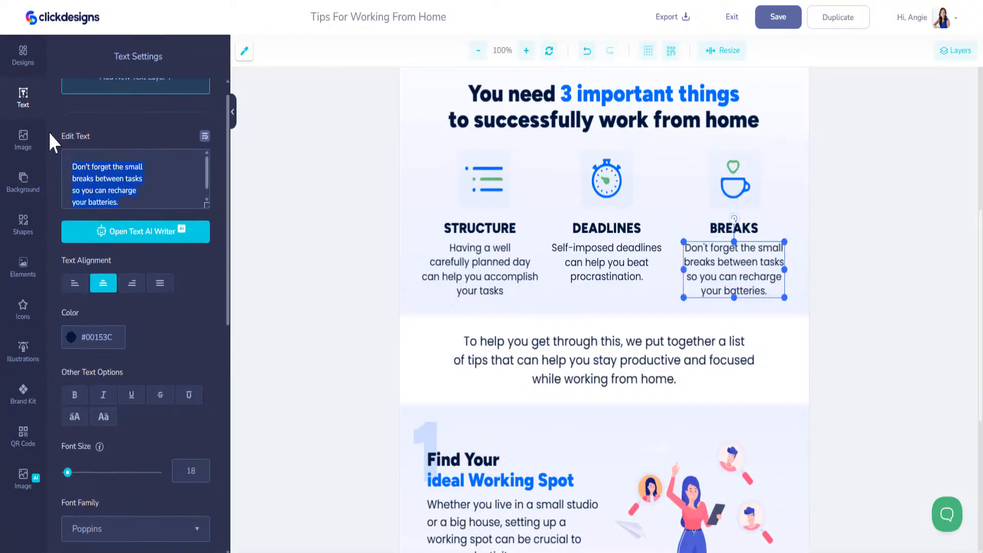
key("alt+Tab")
key("ctrl+v")
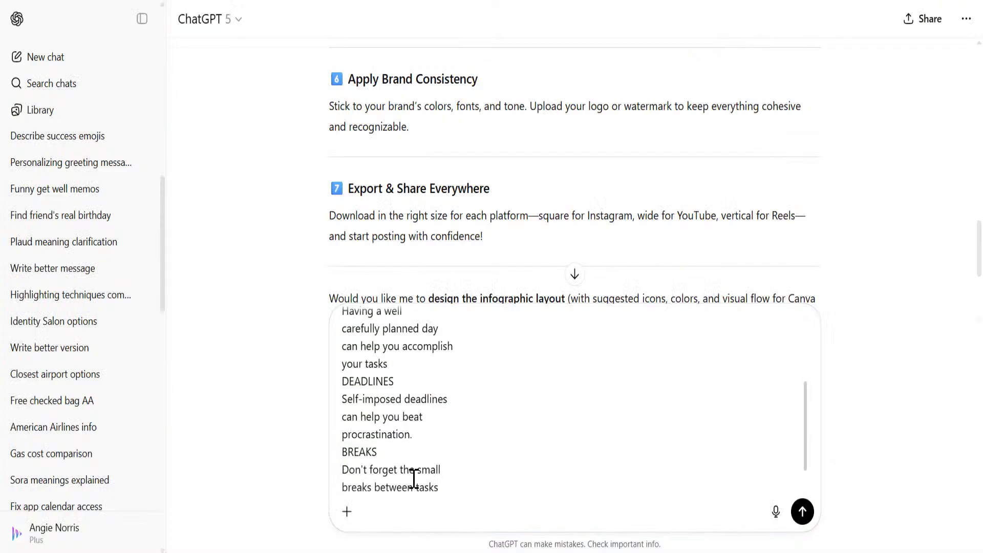
Step: Copy the template's paragraph beginning "To help you get through this, we put together a list" onto a new line of the ChatGPT prompt
key("alt+Tab")
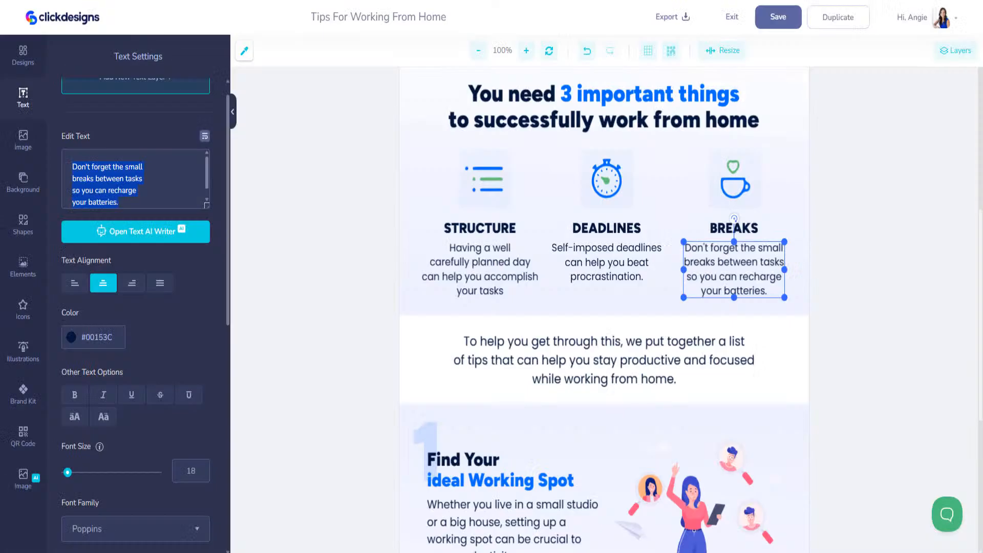
left_click(592, 349)
left_click(143, 182)
key("ctrl+a")
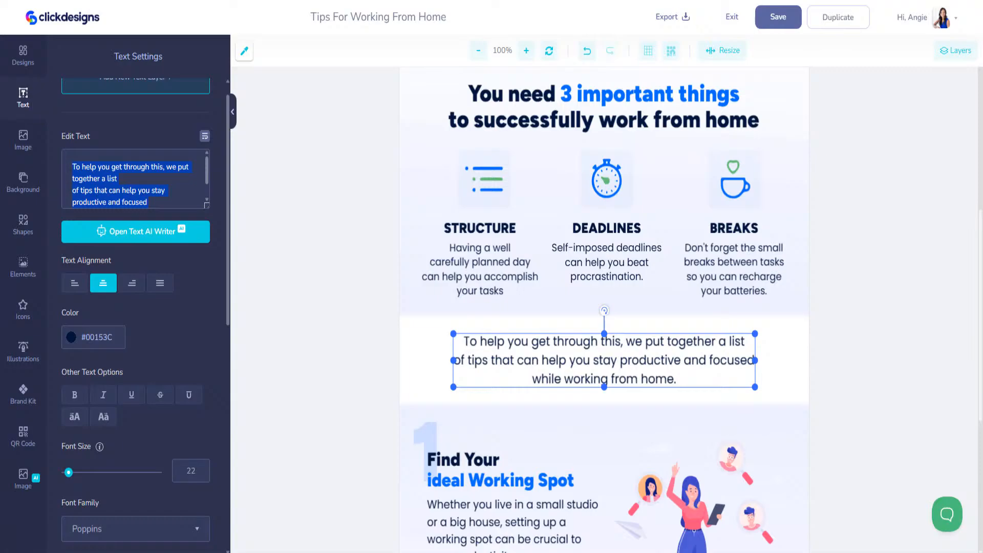
key("alt+Tab")
key("ctrl+v")
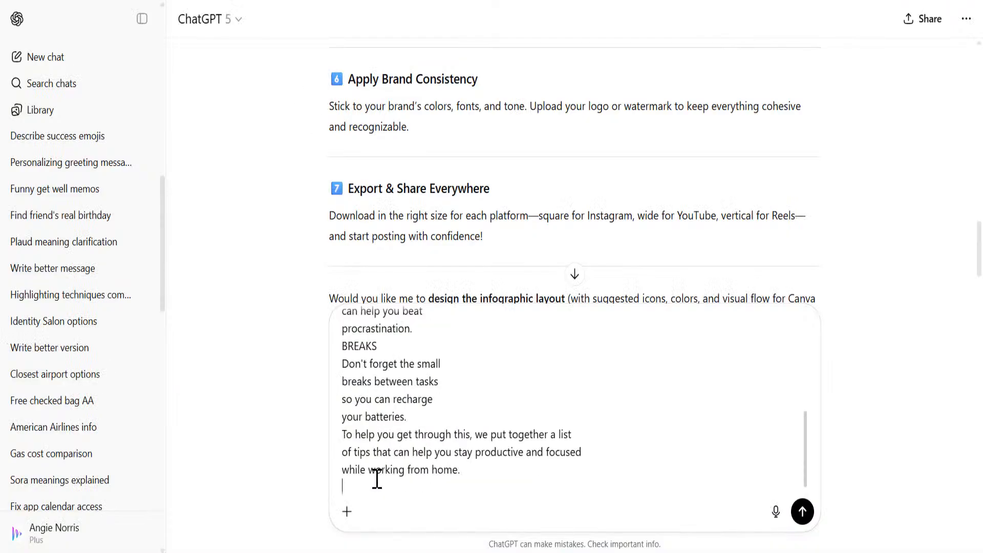
Step: Add the first line of the template's first tip heading to the ChatGPT prompt as "1. Find Your", followed by a line break
key("alt+Tab")
scroll(556, 330, "down", 2)
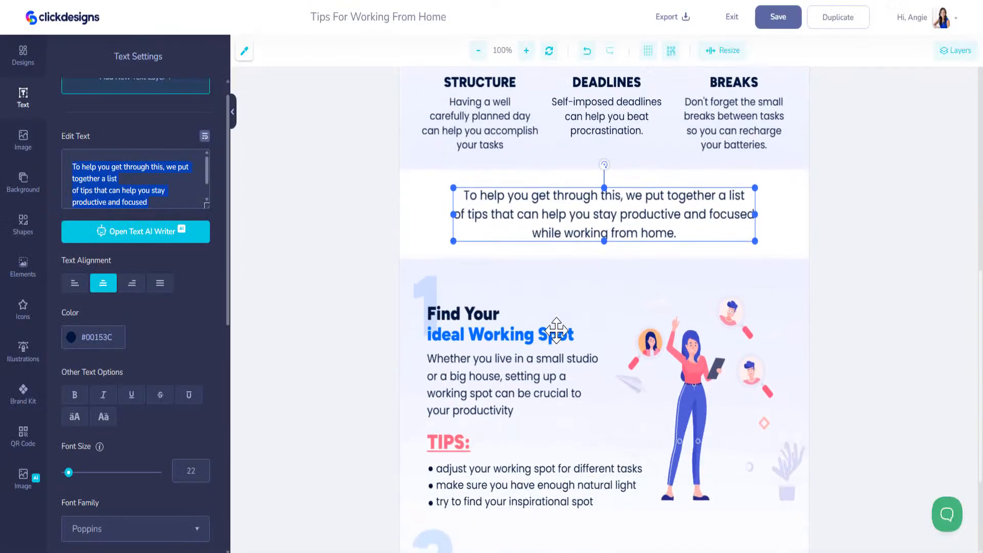
scroll(556, 330, "down", 3)
left_click(472, 150)
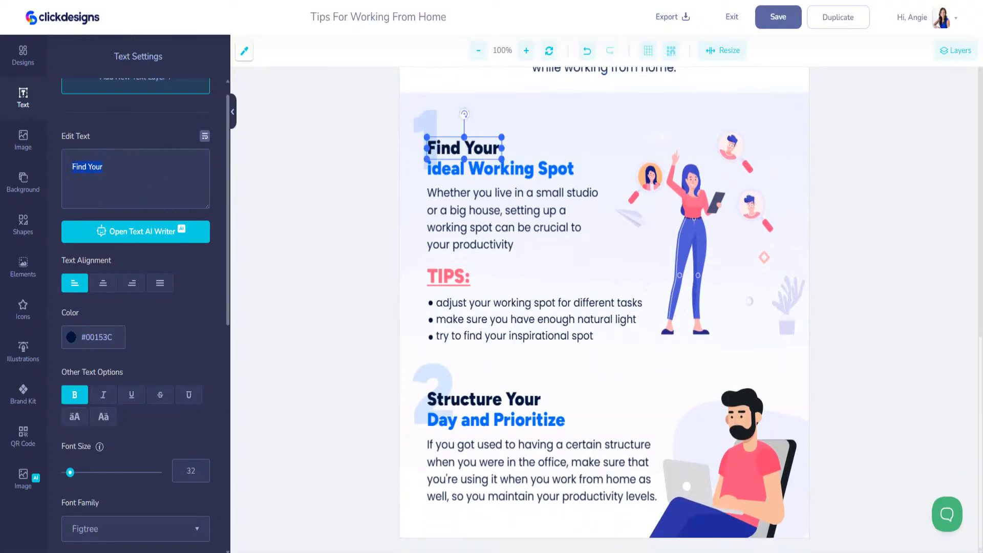
key("alt+Tab")
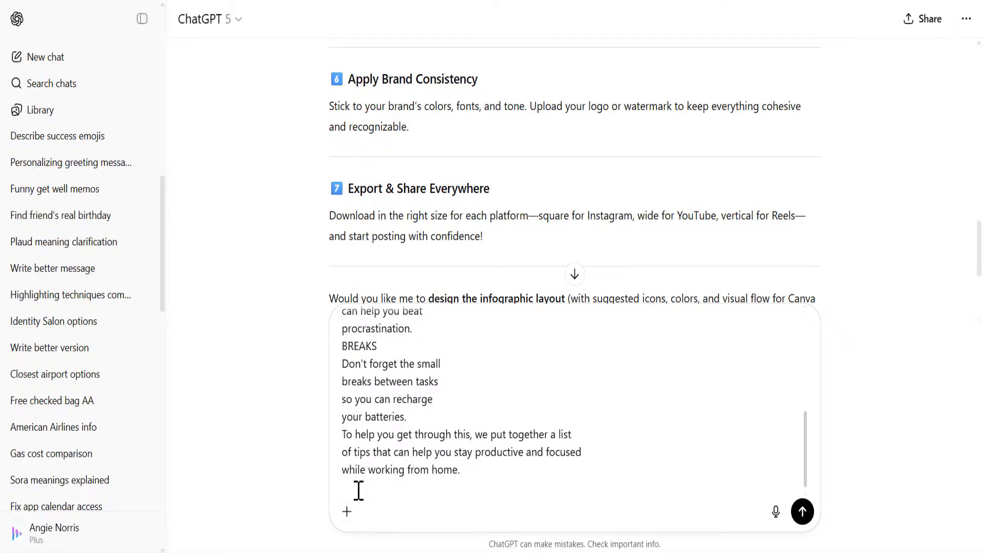
type("1. Find Your")
key("shift+Return")
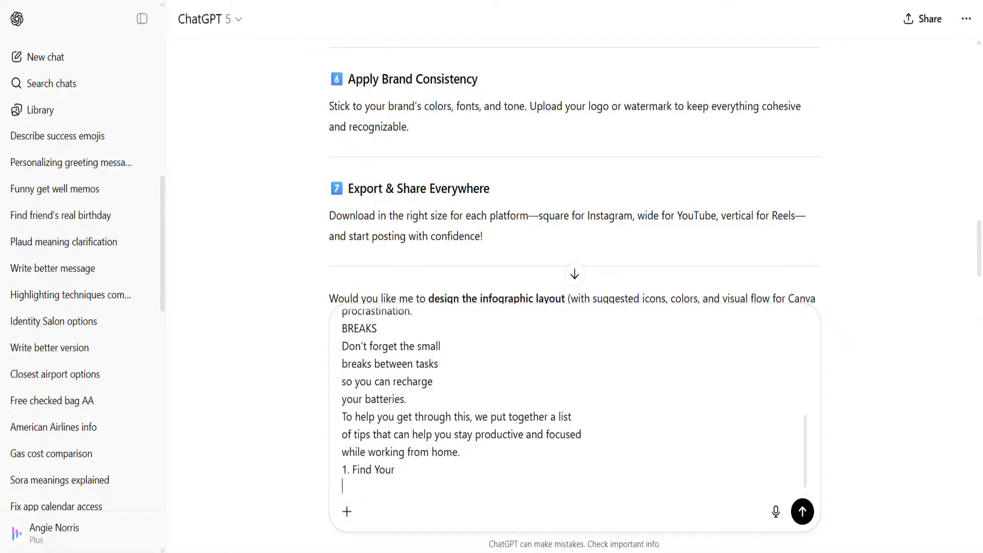
Step: Copy the heading's second line, "ideal Working Spot", from the template into the ChatGPT prompt, followed by a line break
key("alt+Tab")
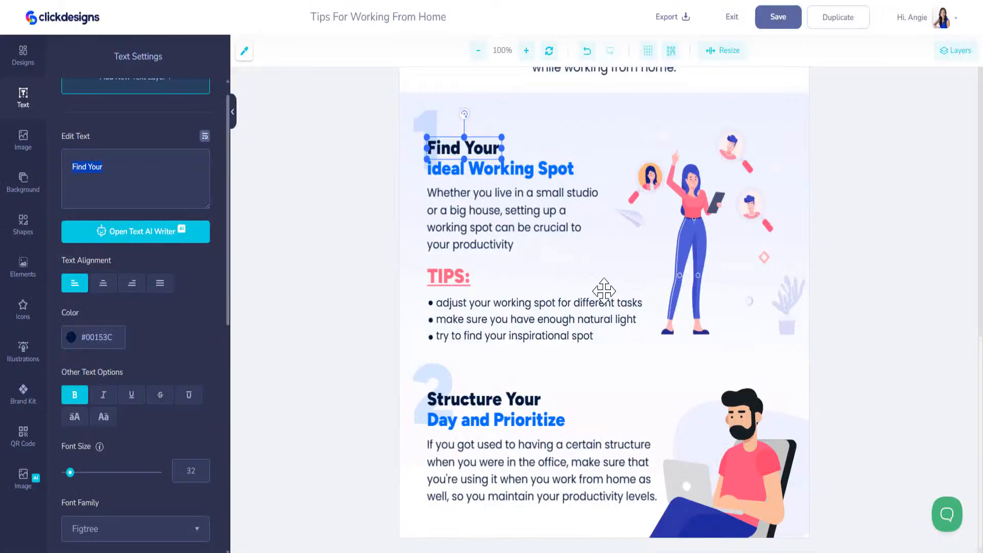
left_click(504, 174)
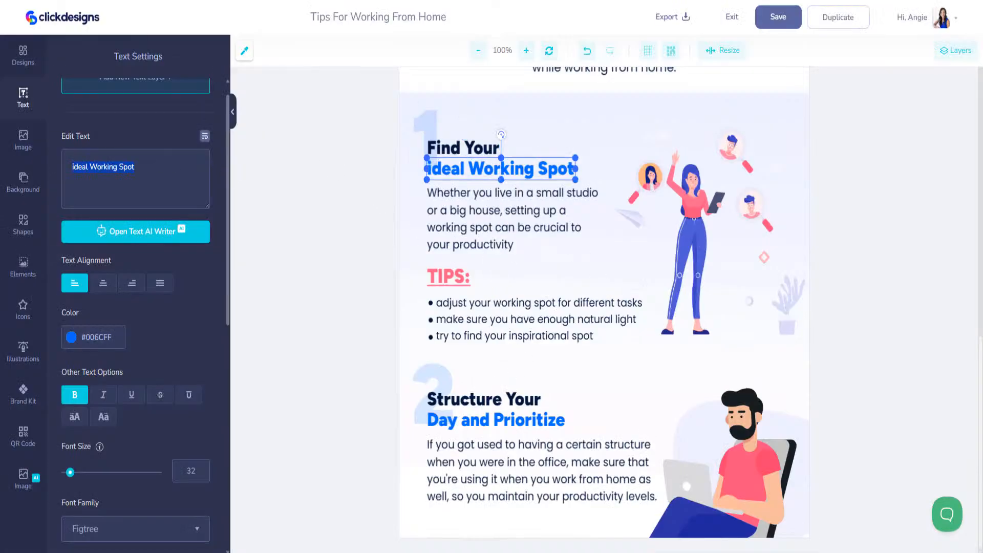
key("alt+Tab")
key("ctrl+v")
key("shift+Return")
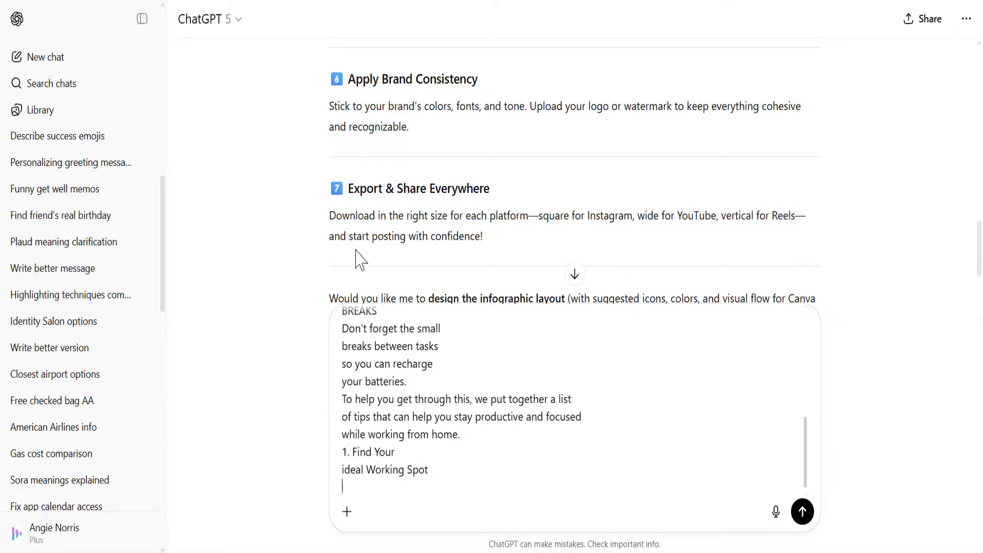
Step: Copy the first tip's description beginning "Whether you live in a small studio" into the ChatGPT prompt, followed by a line break
key("alt+Tab")
left_click(491, 220)
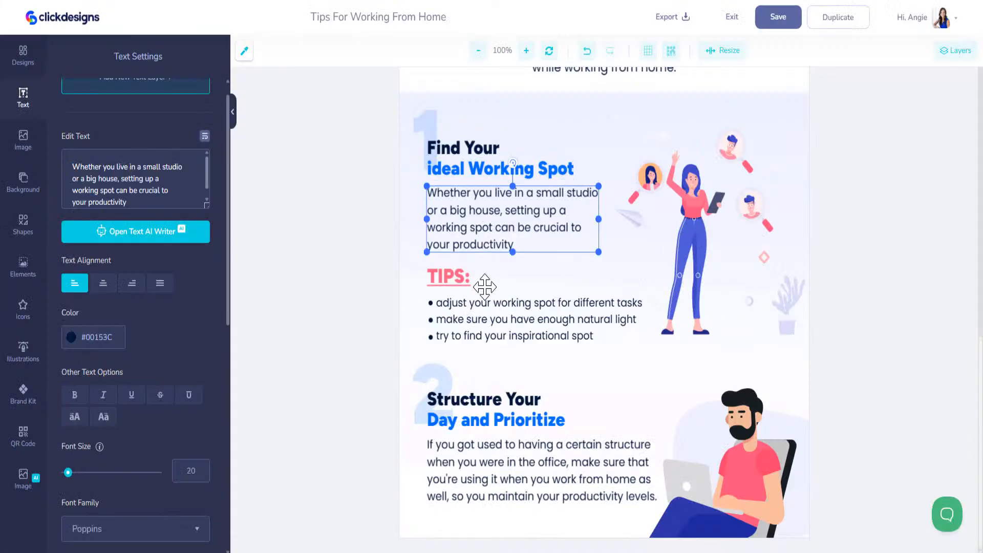
scroll(134, 187, "down", 1)
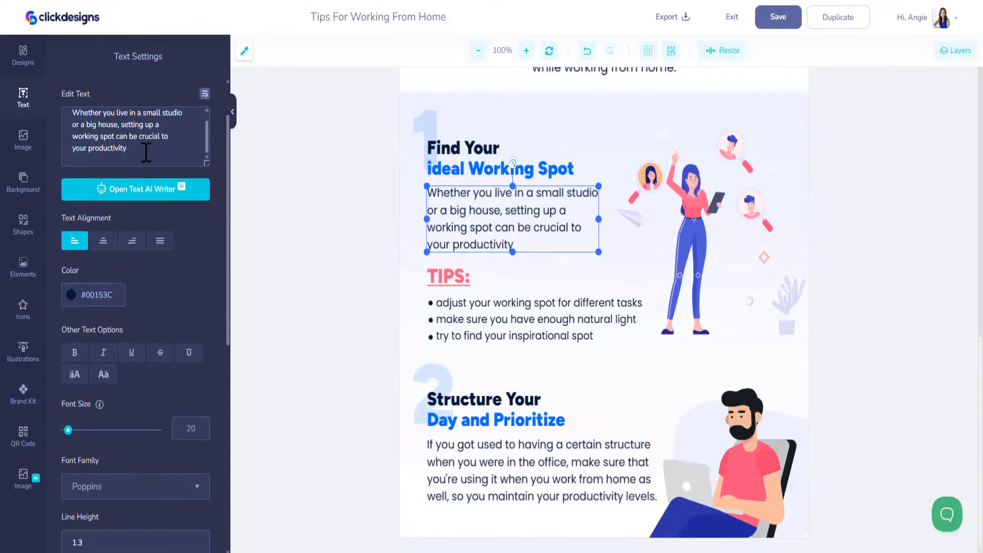
left_click_drag(131, 156, 79, 41)
key("ctrl+c")
key("alt+Tab")
key("ctrl+v")
key("shift+Return")
Step: Copy the "TIPS:" label under the first tip's description into the ChatGPT prompt
key("alt+Tab")
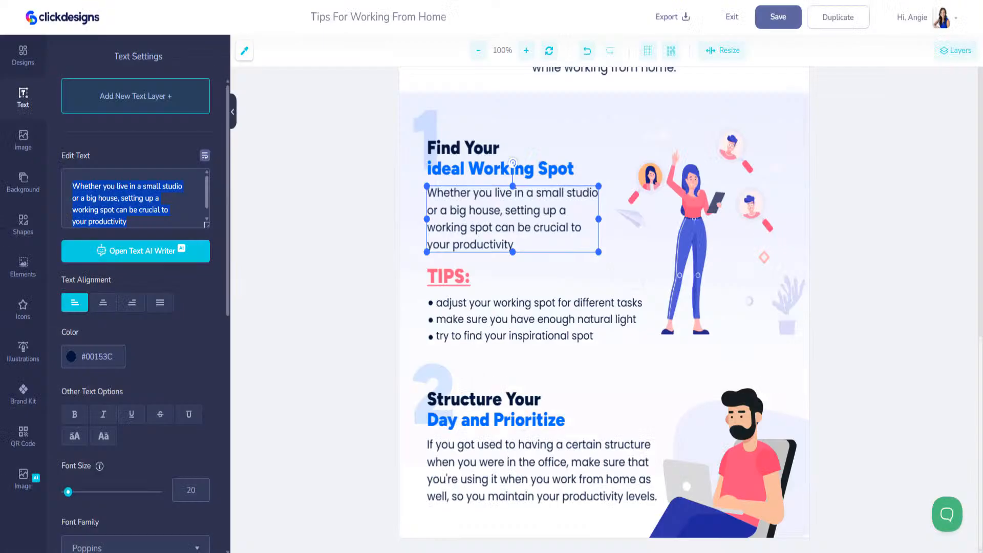
left_click(449, 276)
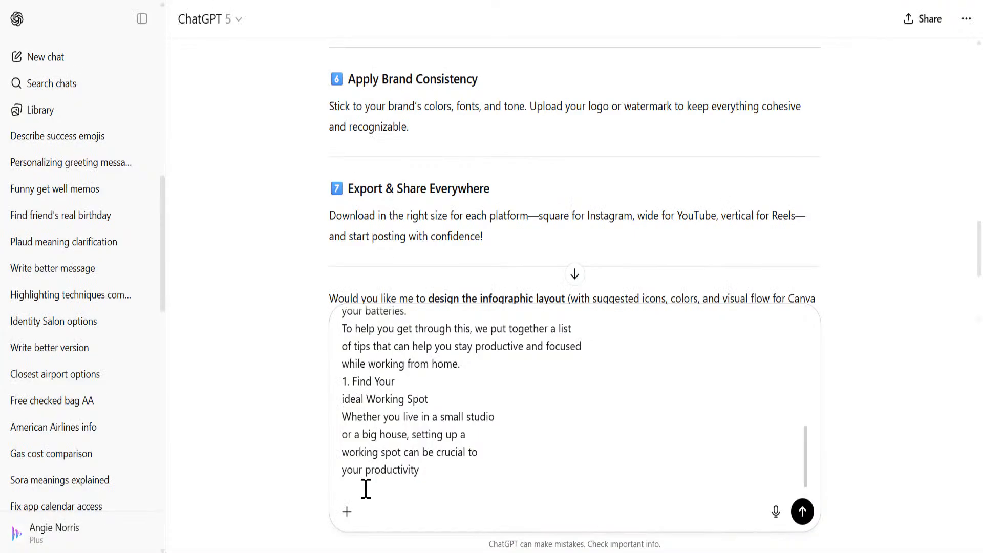
type("TIPS:")
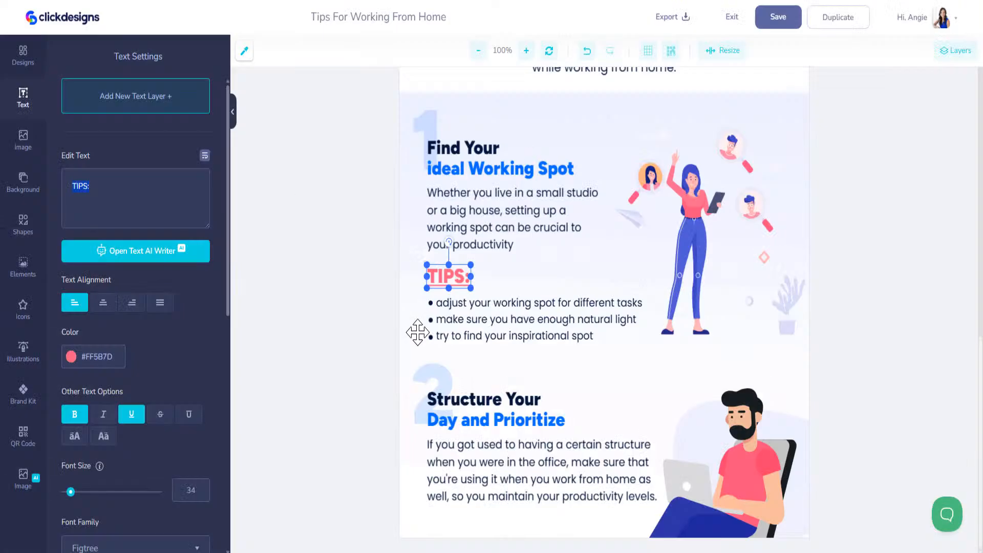
Step: Copy the three-line bullet text under TIPS, starting with "adjust your working spot for different tasks", into the ChatGPT prompt
left_click(463, 303)
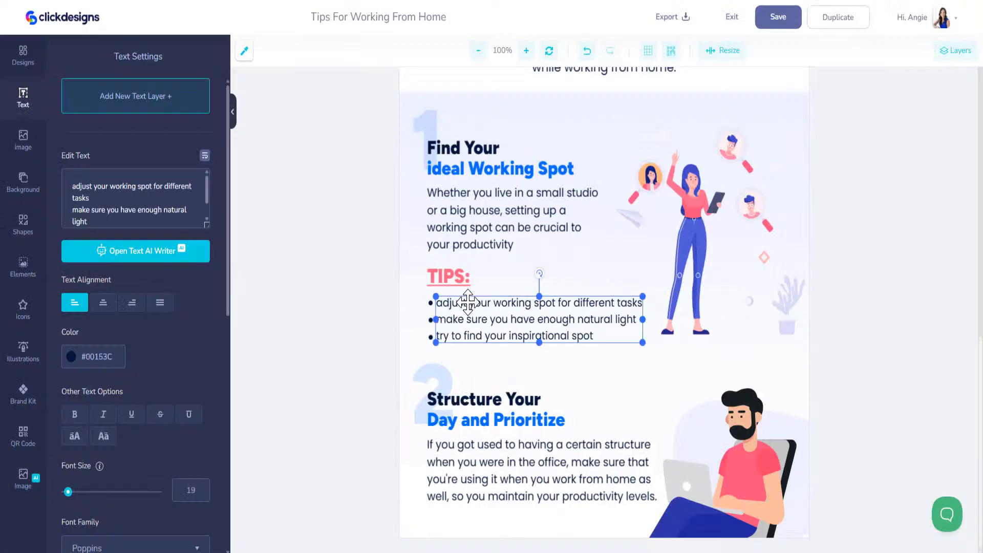
scroll(163, 203, "down", 4)
key("ctrl+a")
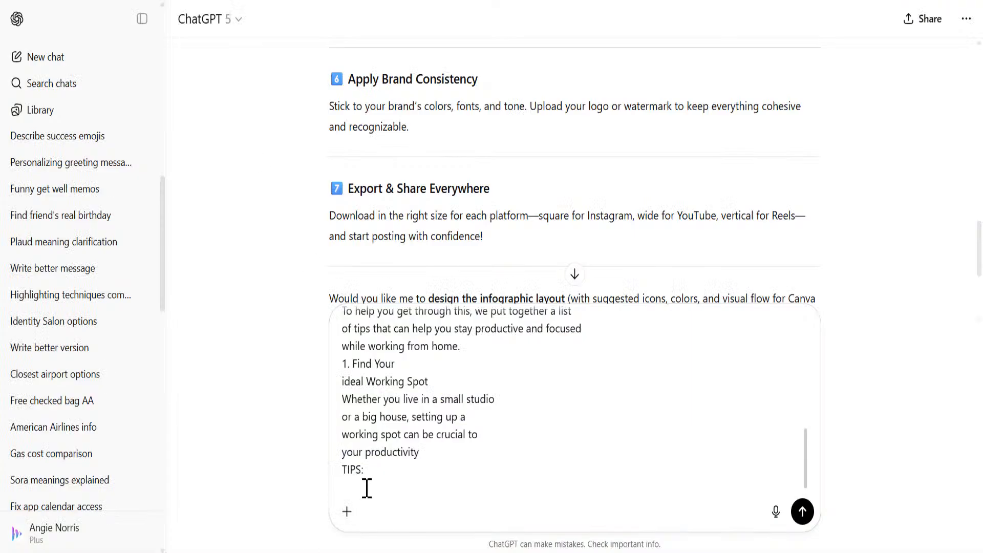
key("ctrl+v")
key("ctrl+v")
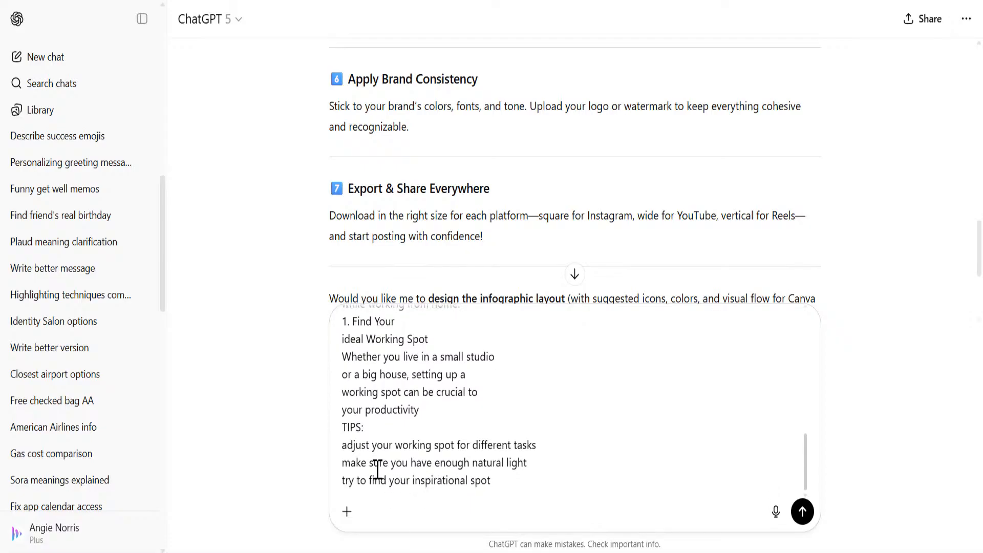
Step: Put a hyphen before each of the three pasted tip lines in the prompt and add a new line after the last one
left_click(343, 443)
type("-")
left_click(342, 460)
type("-")
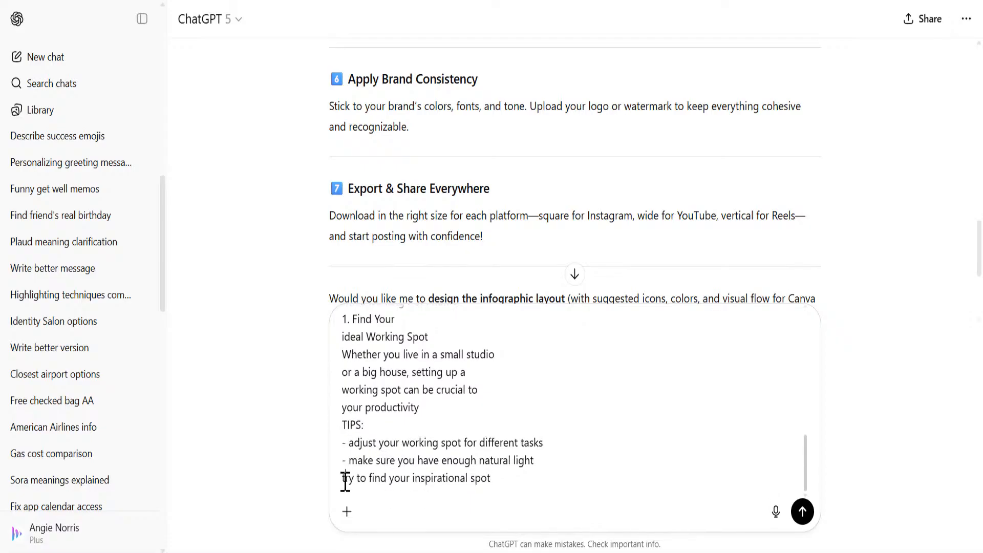
triple_click(346, 481)
left_click(345, 481)
type("-")
key("shift+Return")
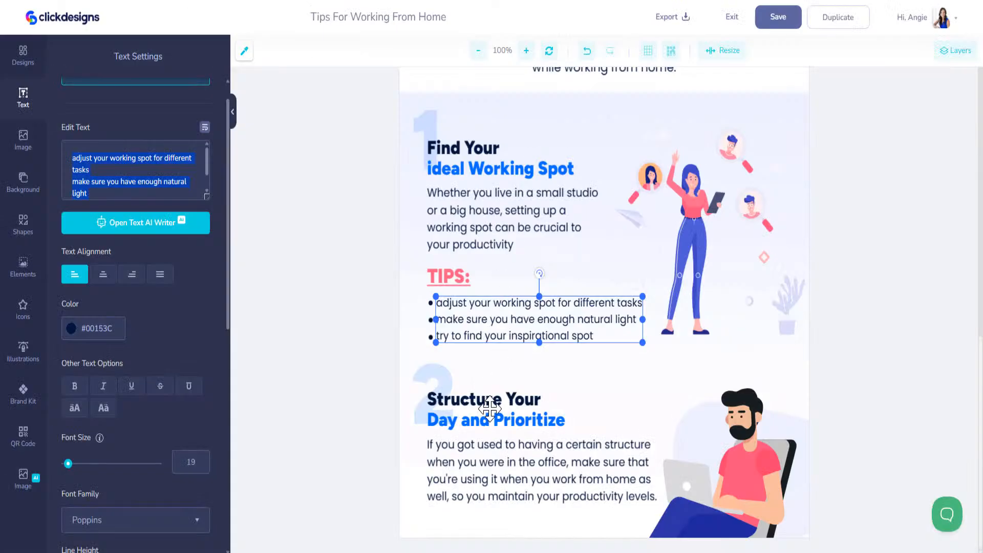
Step: Add the first line of the template's second tip heading to the ChatGPT prompt as "2 Structure Your", followed by a line break
left_click(490, 408)
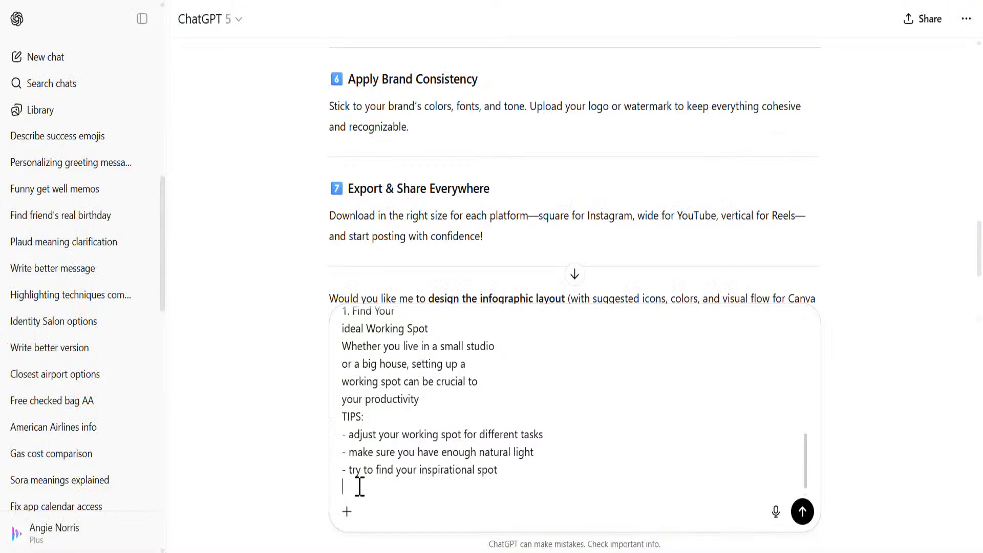
type("2")
key("ctrl+v")
key("shift+Return")
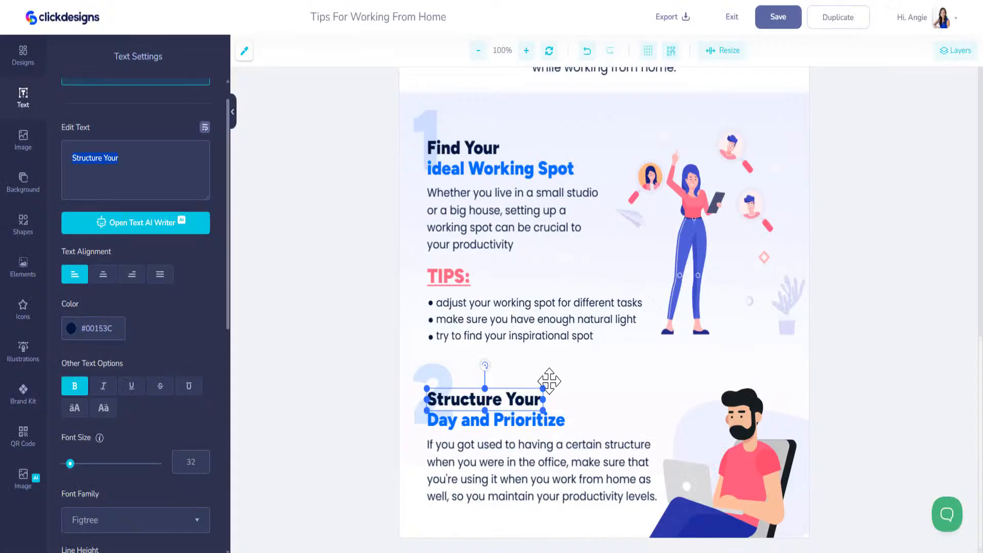
Step: Copy the second heading's next line, "Day and Prioritize", from the template into the ChatGPT prompt, followed by a line break
left_click(530, 428)
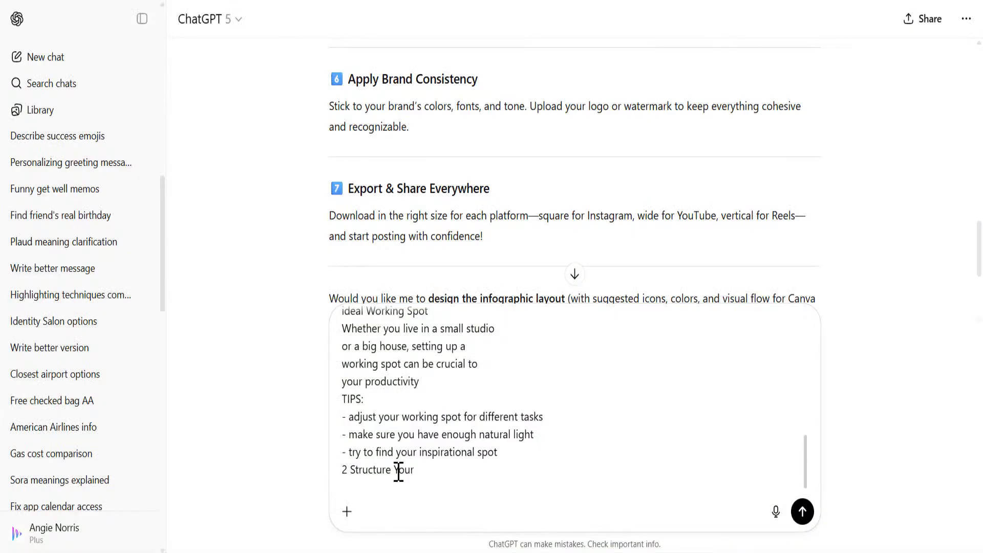
key("ctrl+v")
key("shift+Return")
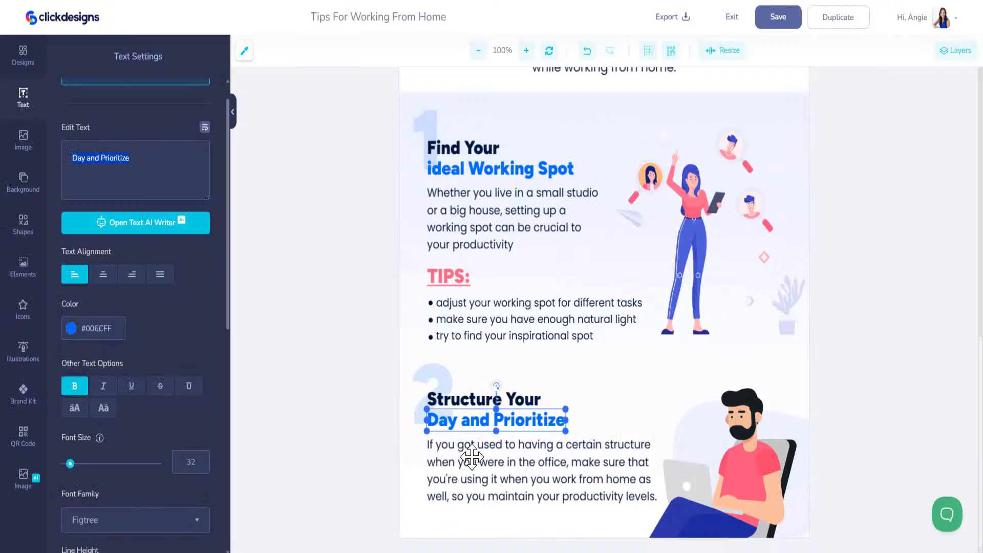
Step: Copy the second tip's description beginning "If you got used to having a certain structure" into the ChatGPT prompt and return to the prompt's beginning
left_click(467, 455)
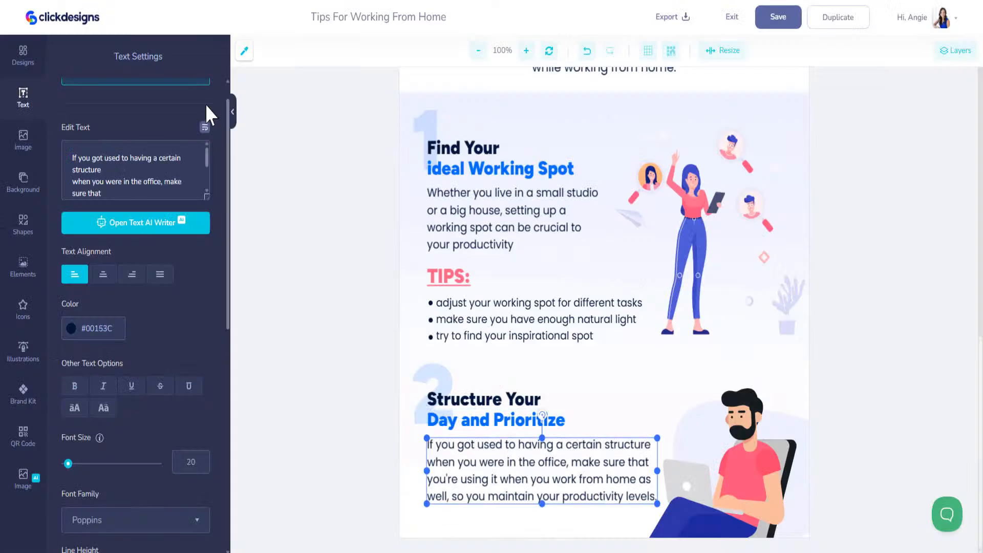
scroll(178, 178, "down", 2)
left_click_drag(164, 181, 33, 92)
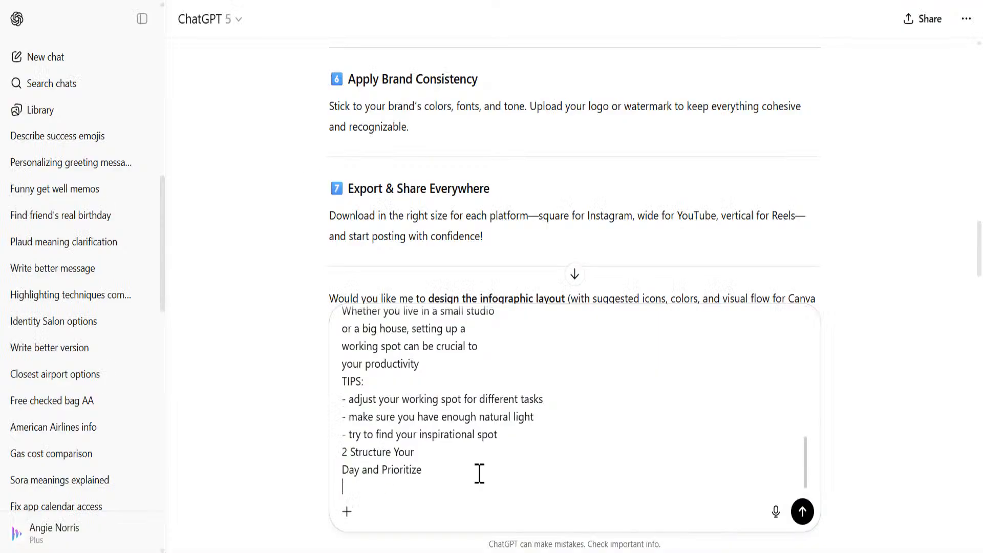
key("ctrl+v")
scroll(520, 470, "up", 10)
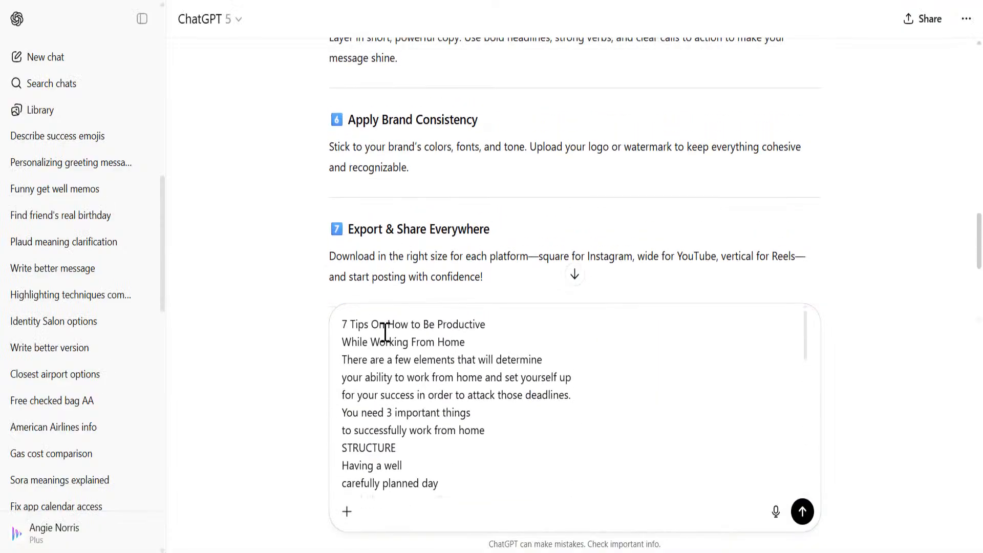
Step: Insert an introduction above the pasted template text: "Below is an infographic template. The words below represent the placeholder text."
left_click(343, 324)
key("Return")
key("Return")
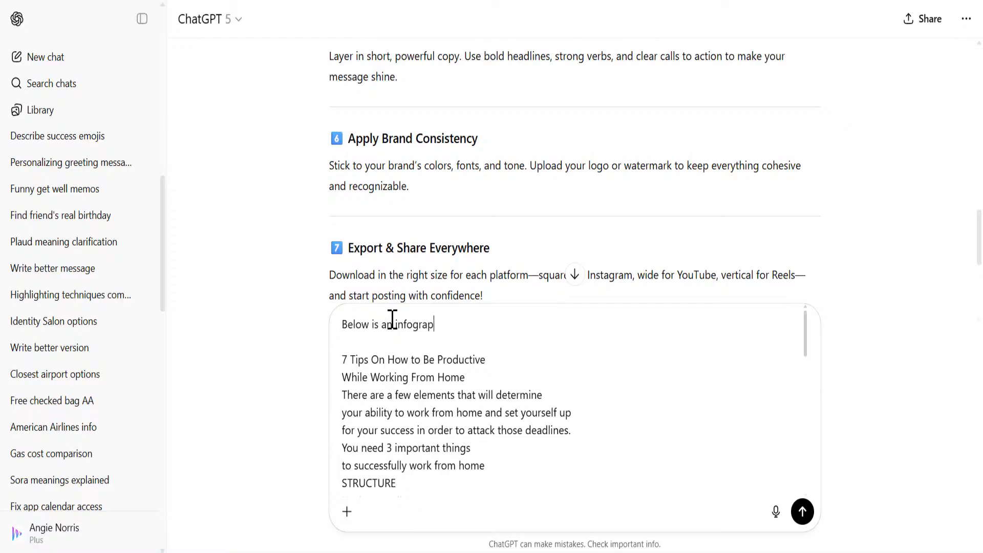
type("template. The w")
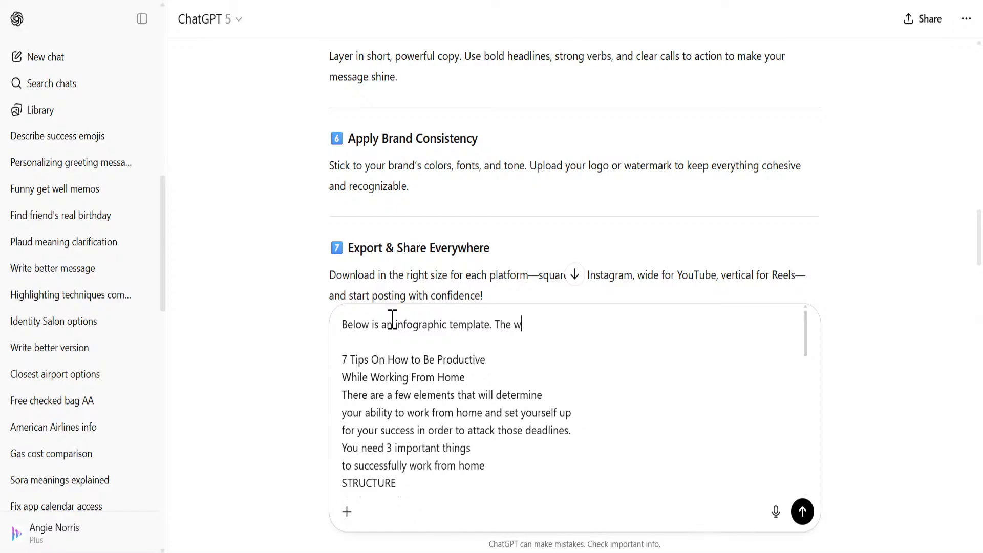
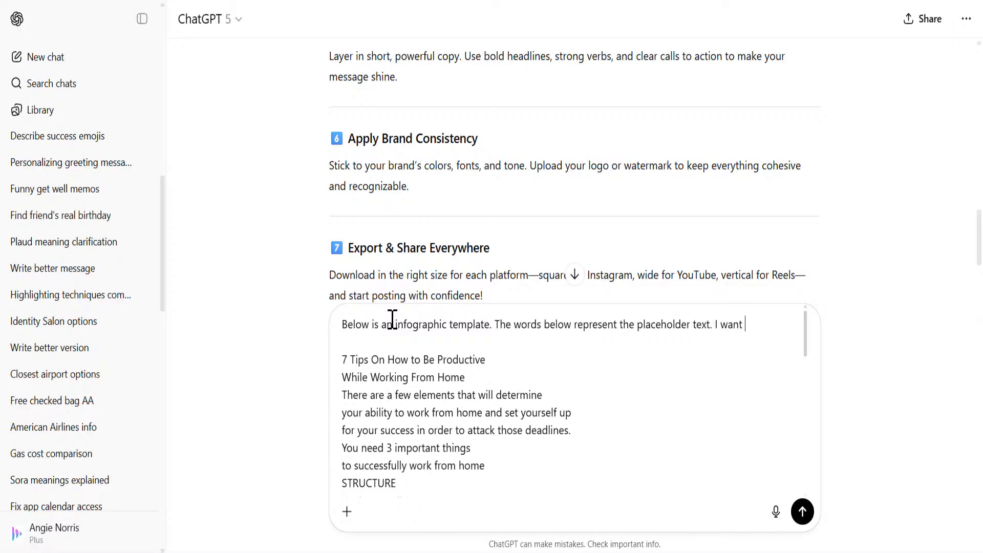
Step: Continue the prompt's introduction with "I want to change out the text with something new. Let's do something with AI Graphics."
type("ange out the")
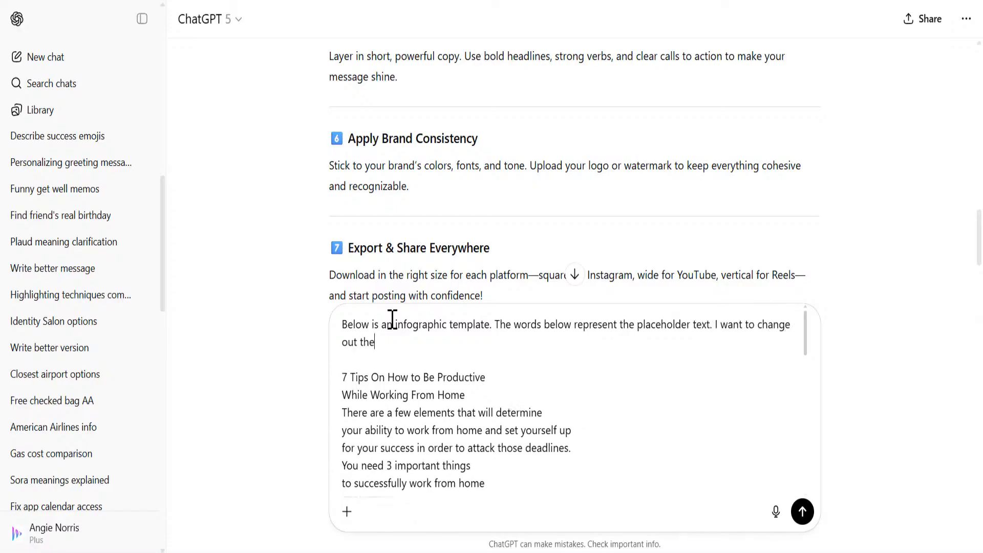
type(" textg with ")
type("so")
type("h someh")
type("ng new")
type(".  Let's do something with ")
type("AI Grpah")
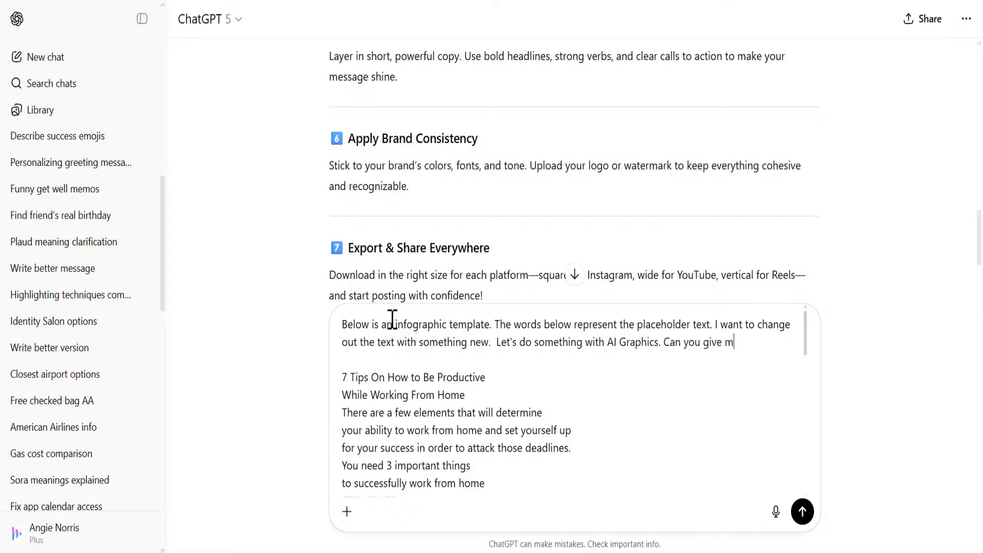
Step: Ask "Can you give me replacement text that is the same word count or similar." and send the prompt
type("text")
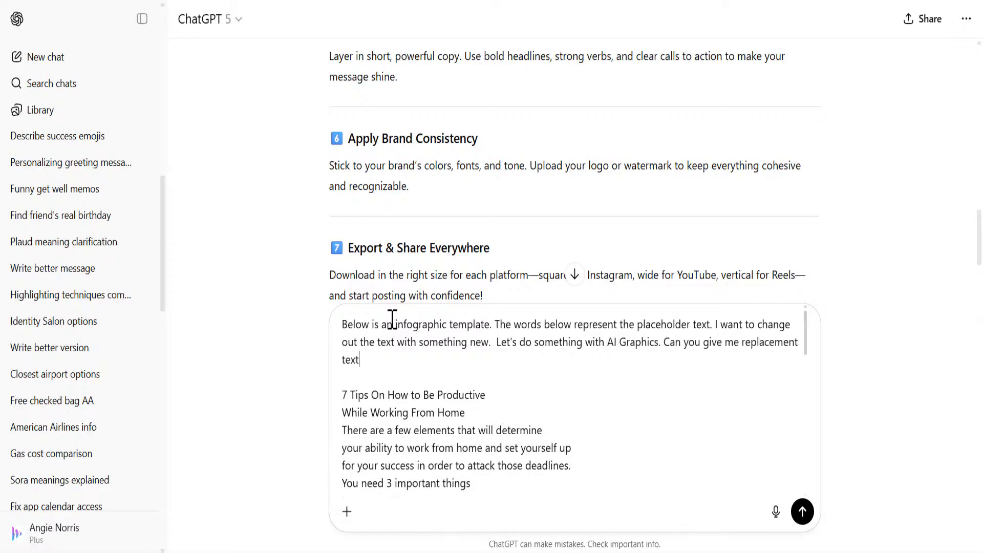
type(" that is the same word count or similar.")
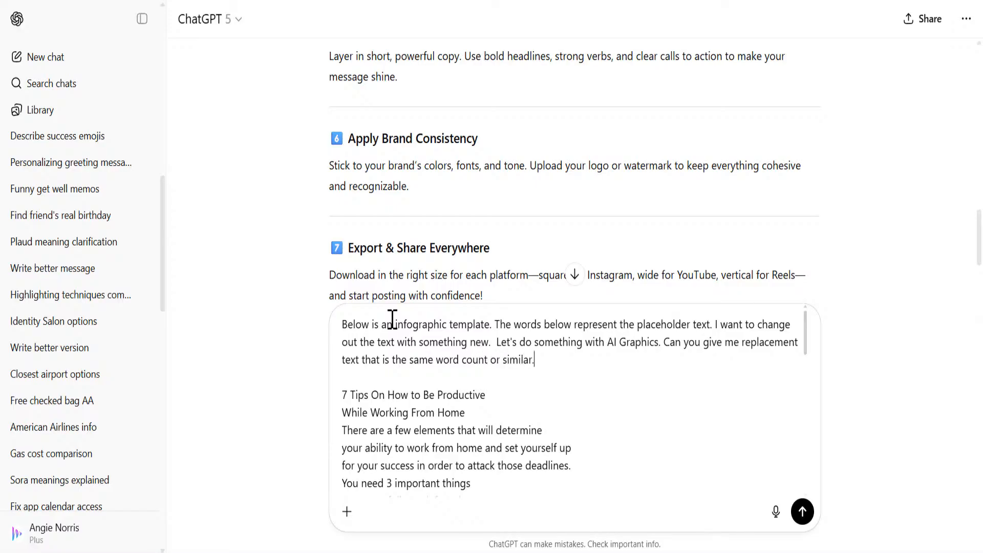
key("Return")
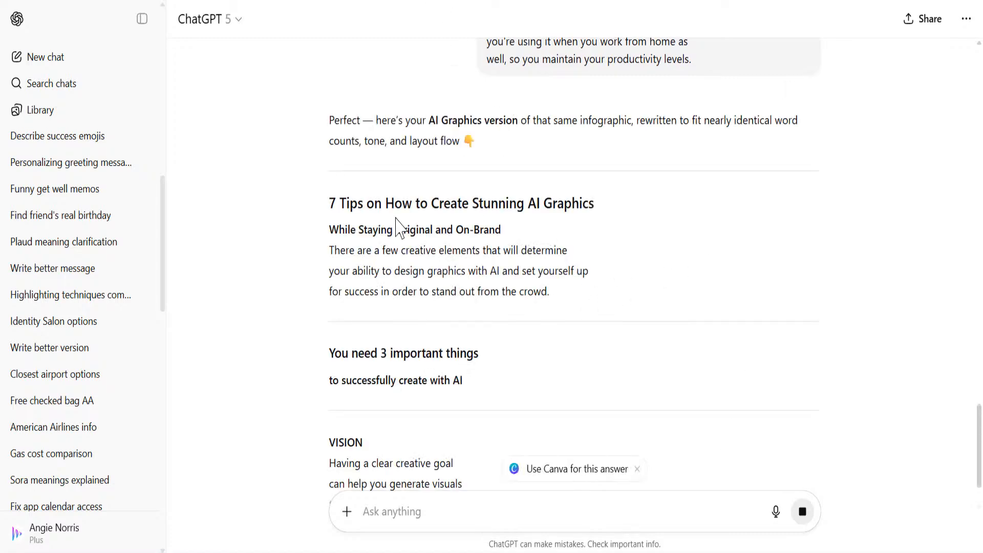
Step: Review ChatGPT's rewritten text and, in ClickDesigns, replace the infographic's first title line with "7 Tips on How to Create Stunning AI Graphics"
scroll(410, 347, "down", 6)
scroll(428, 208, "down", 7)
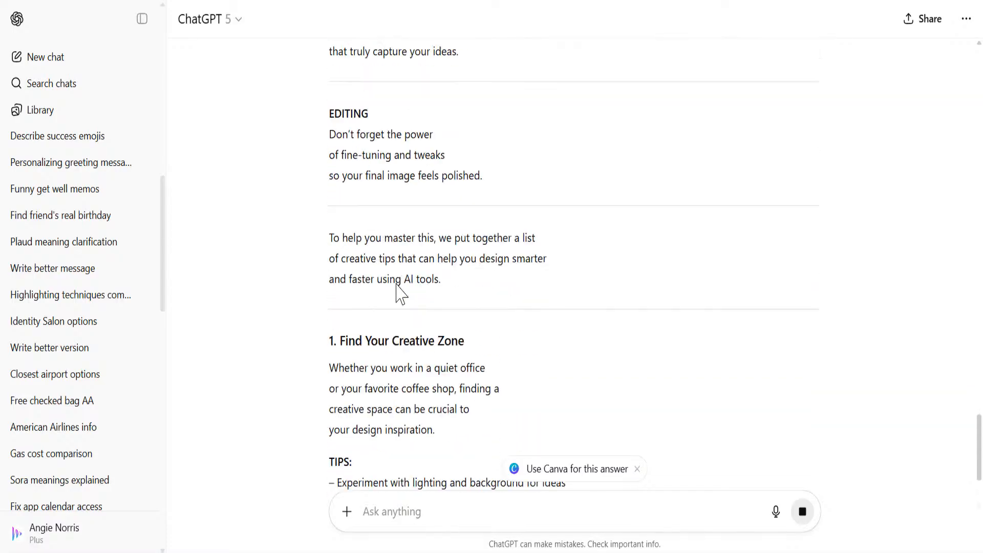
scroll(397, 286, "down", 4)
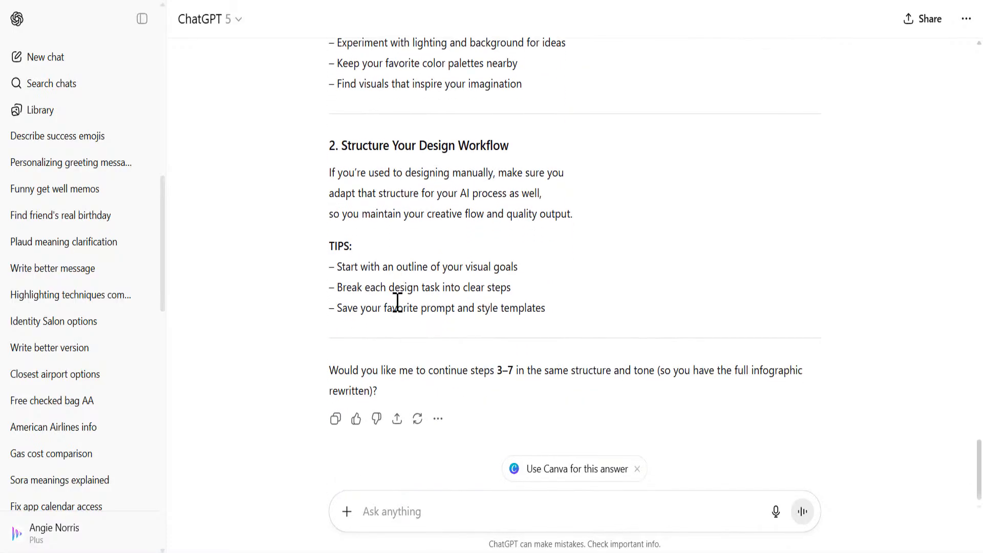
scroll(397, 302, "up", 18)
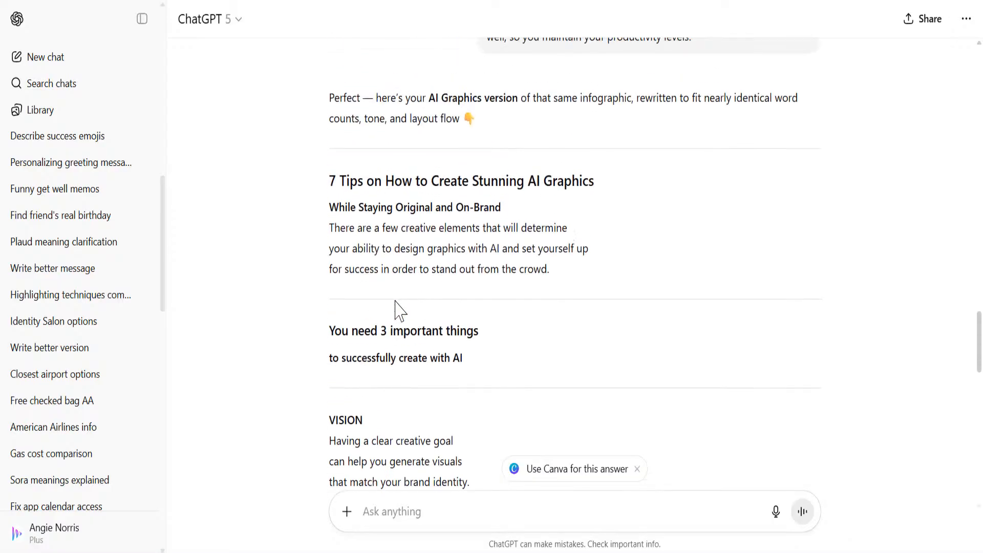
scroll(401, 309, "down", 1)
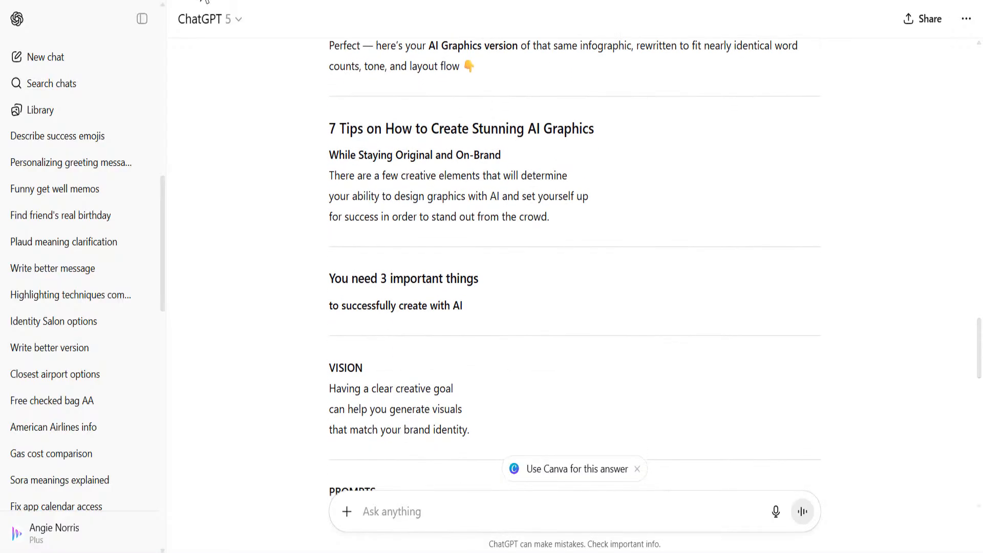
key("alt+Tab")
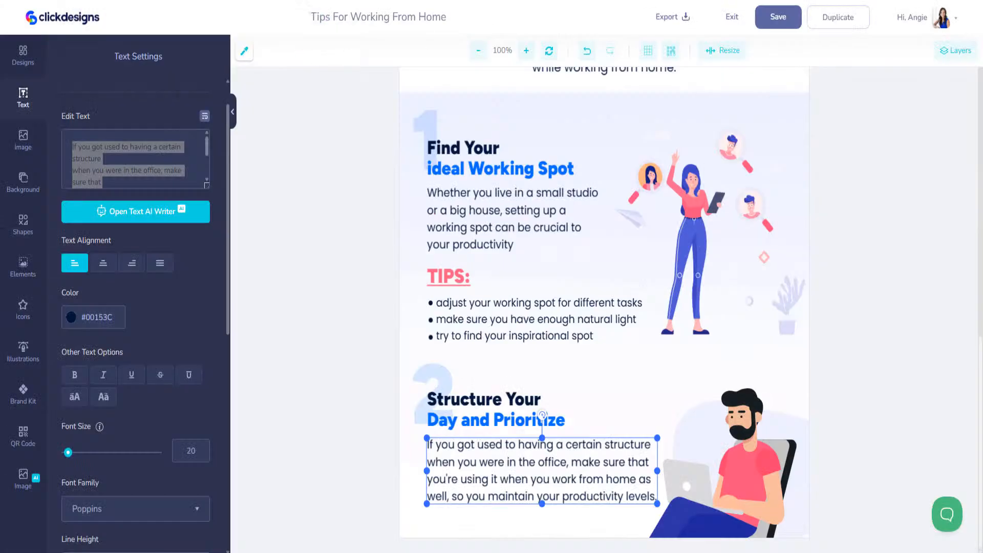
scroll(606, 266, "up", 12)
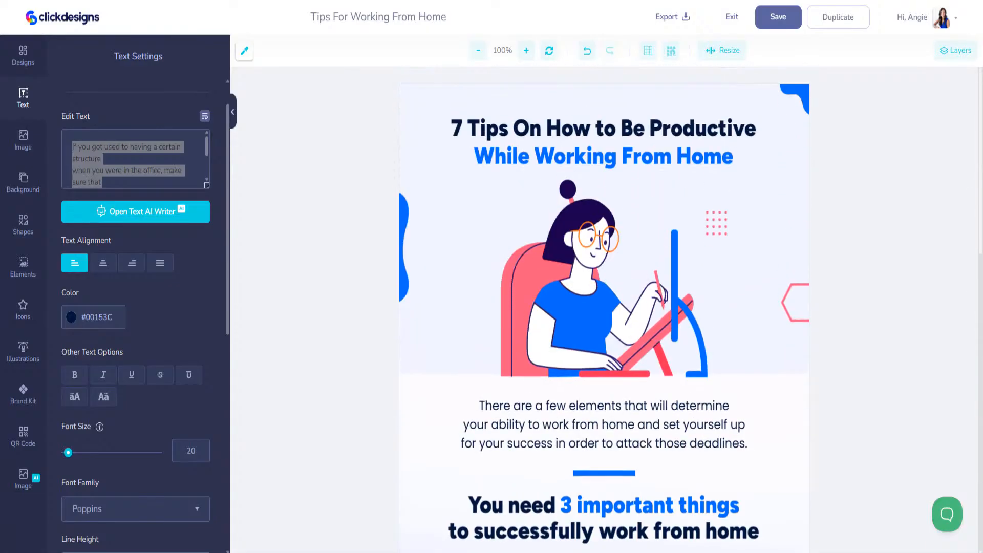
left_click(724, 125)
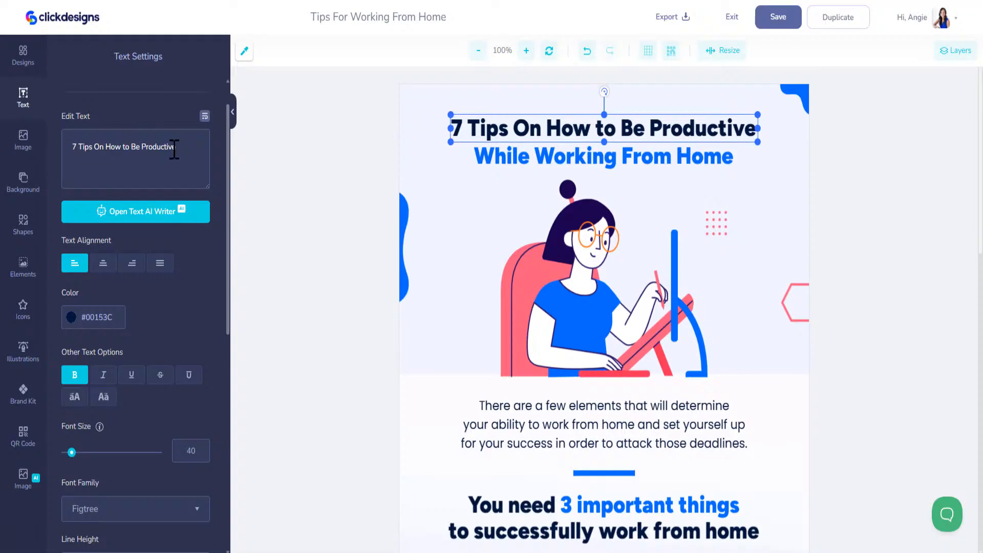
left_click_drag(184, 152, 87, 156)
type("7 Tips on How to Create Stunning AI Graphics")
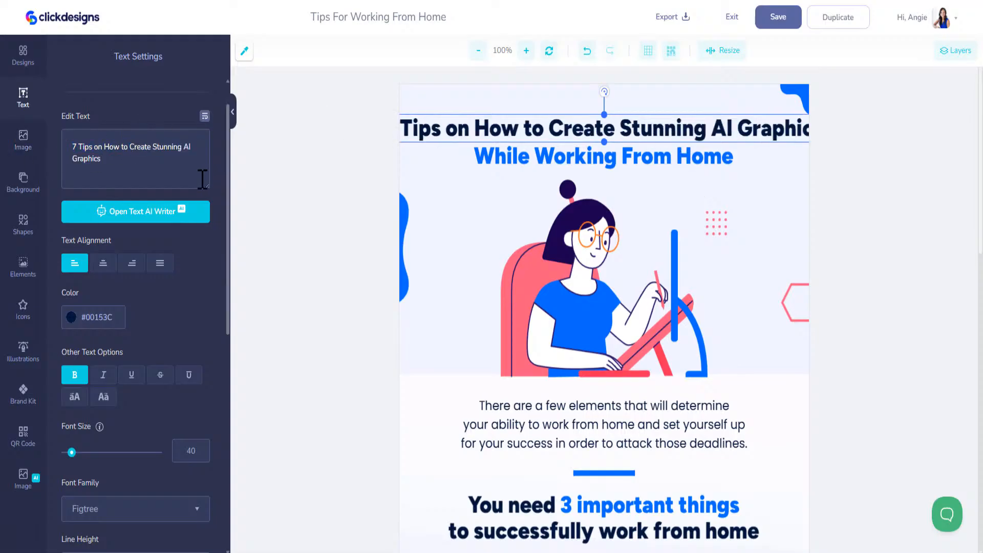
Step: Turn on text wrapping for the new title and narrow its text box from both sides to fit inside the page
left_click(205, 117)
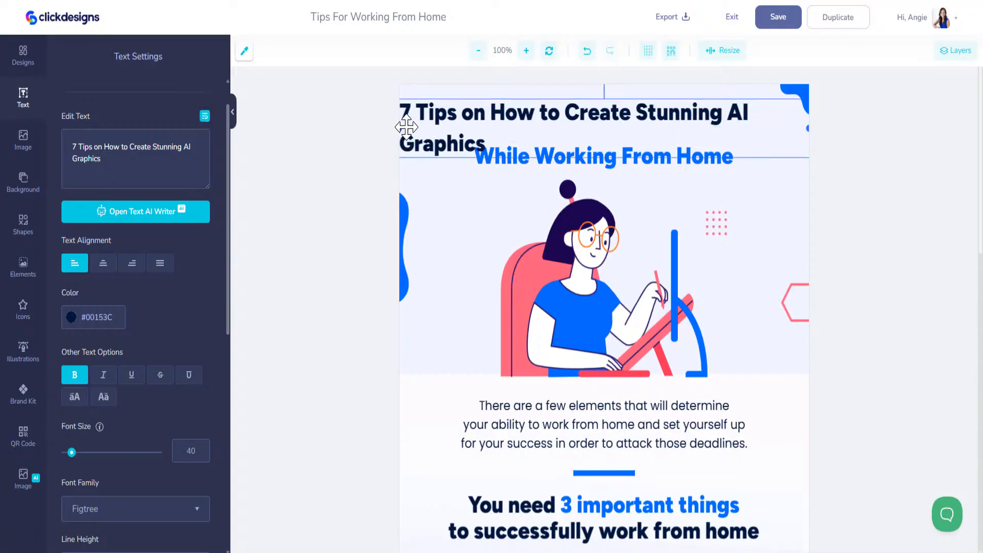
left_click_drag(399, 126, 458, 128)
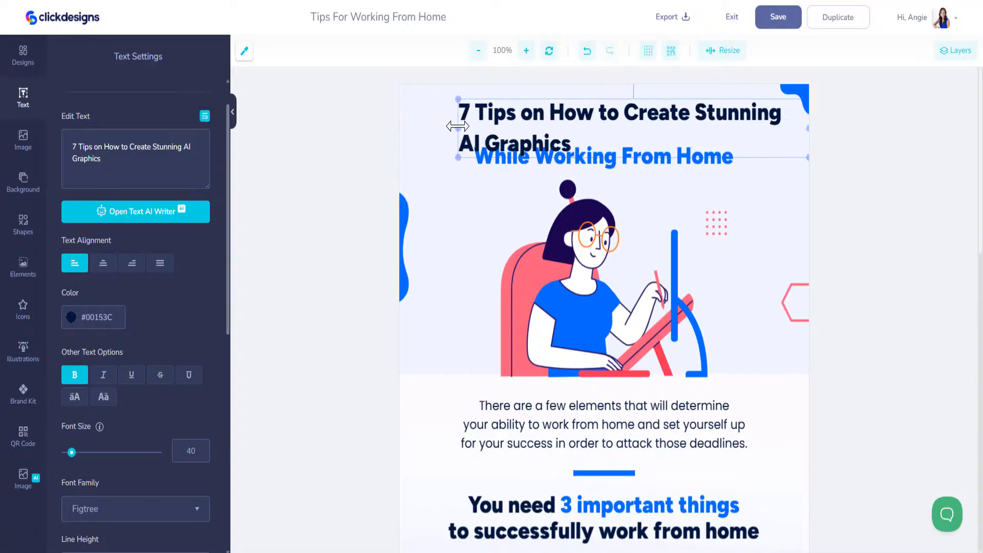
left_click_drag(808, 128, 730, 128)
Step: Set the title's line height to 1, align its text to the center and center it horizontally on the page
scroll(118, 476, "down", 4)
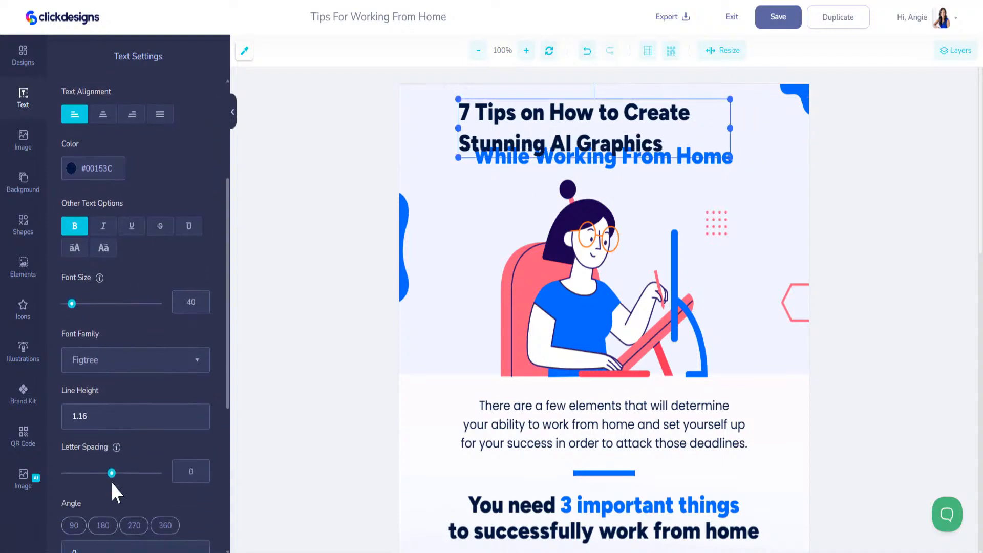
left_click(195, 392)
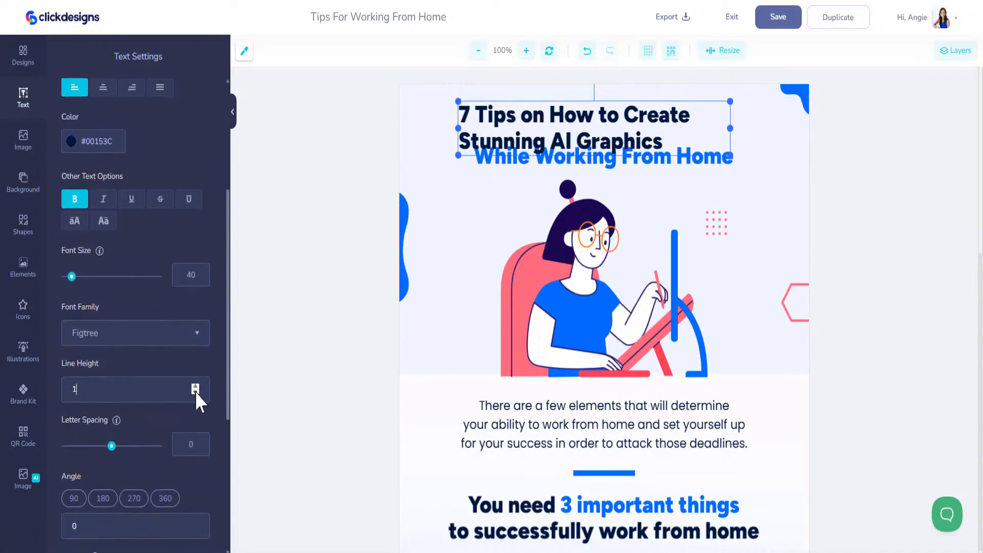
scroll(104, 200, "up", 4)
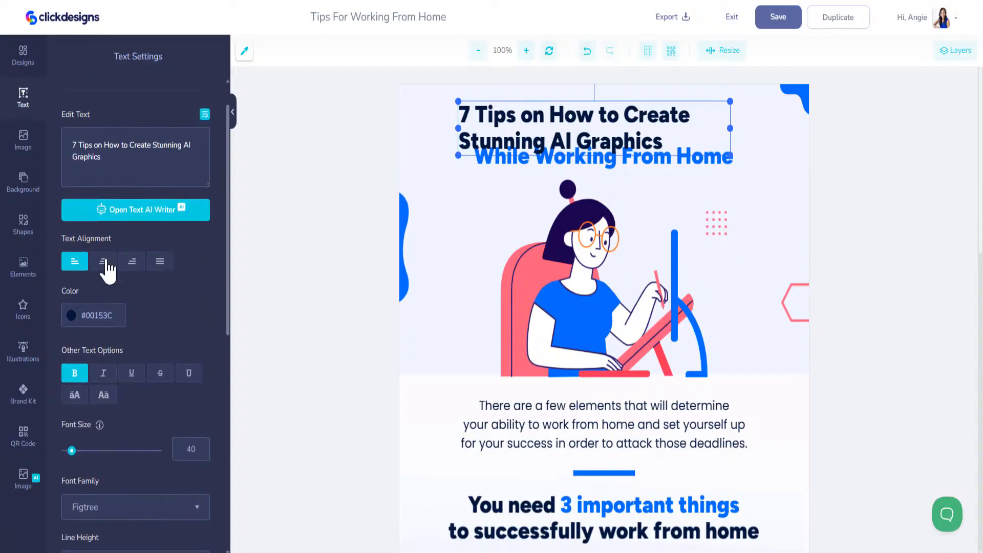
left_click(103, 262)
left_click_drag(585, 121, 594, 119)
Step: Replace the blue subtitle "While Working From Home" with "While Staying Original and On-Brand"
left_click(609, 160)
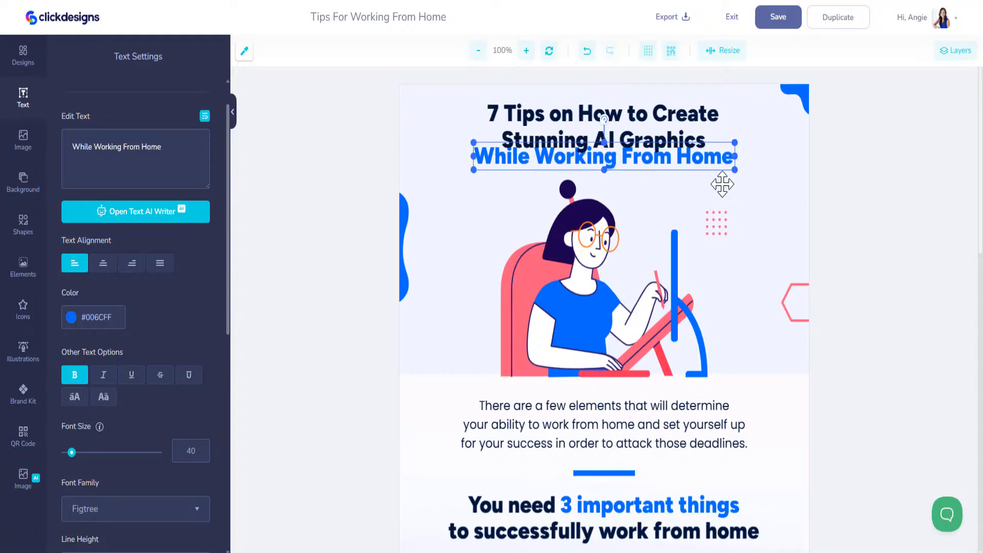
left_click_drag(171, 149, 18, 149)
type("While Staying Original and On-Brand")
Step: Move the blue subtitle below the two-line title, reduce its font size to 25 and center it on the page
left_click_drag(604, 160, 611, 171)
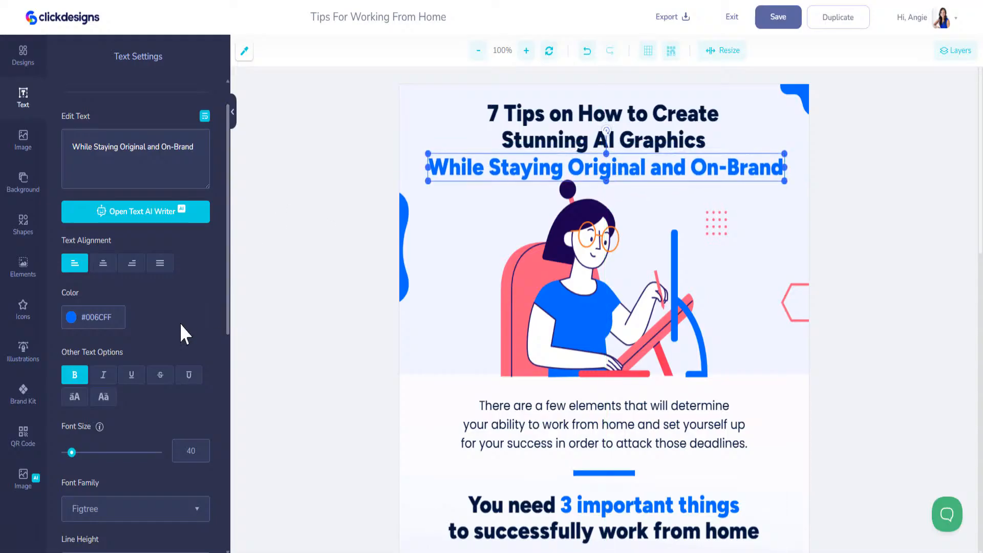
left_click_drag(71, 453, 69, 452)
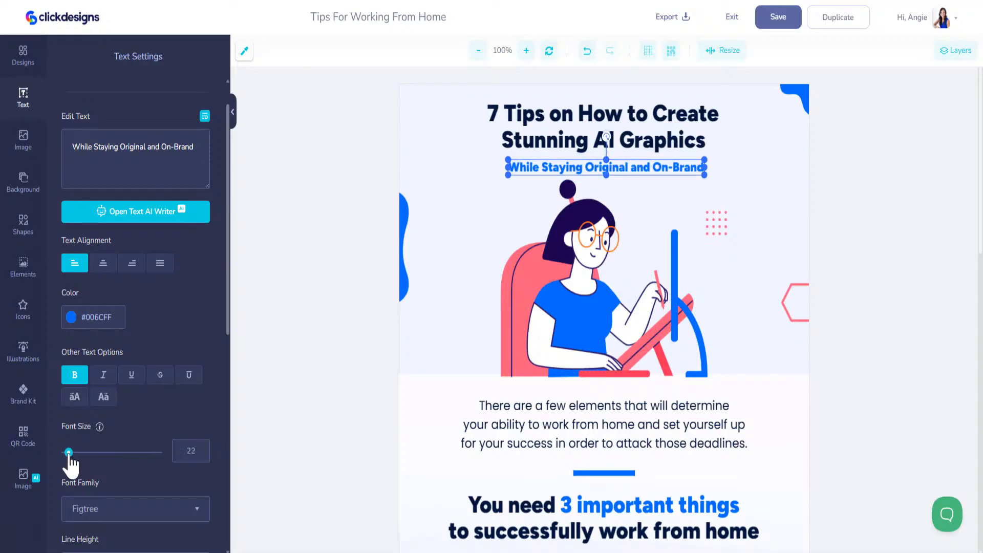
left_click_drag(621, 170, 618, 168)
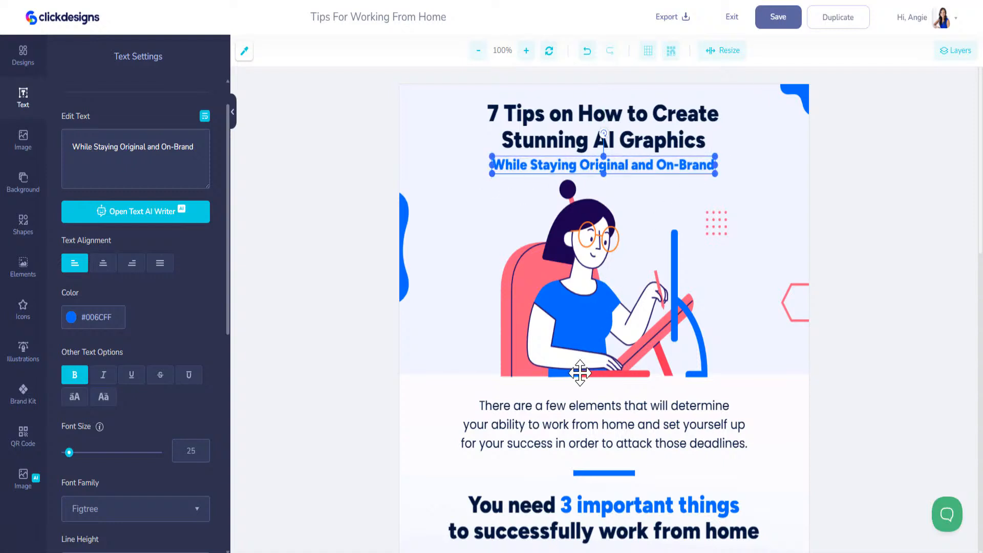
Step: Replace the introductory paragraph below the illustration with ChatGPT's version beginning "There are a few creative elements that will determine"
scroll(579, 373, "down", 3)
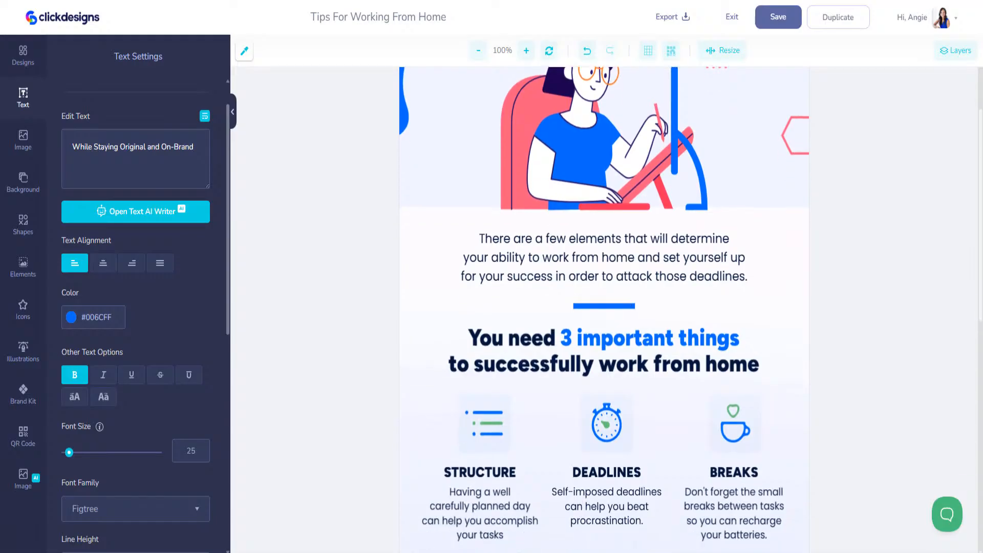
left_click(642, 262)
left_click_drag(153, 175, 59, 79)
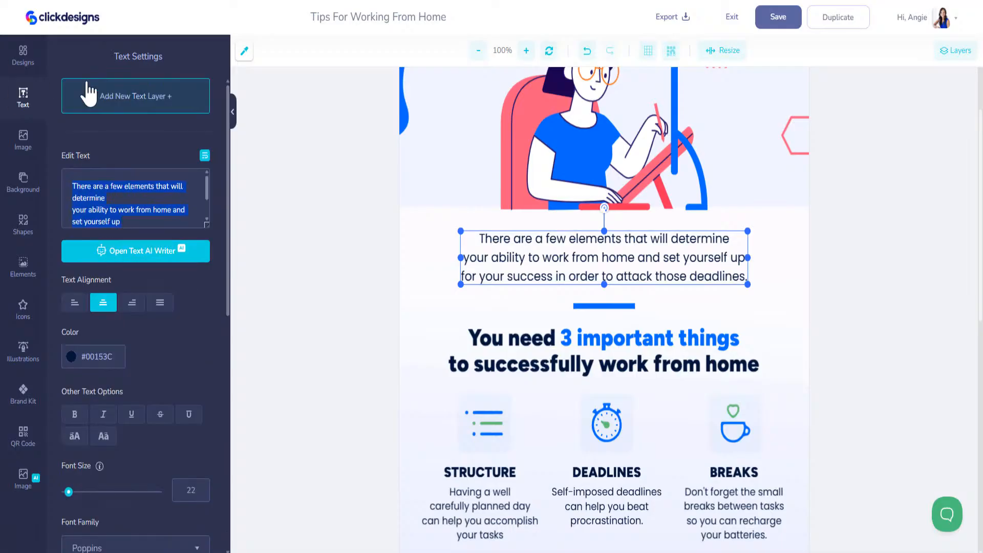
type("There are a few creative elements that will determine your ability to design graphics with AI and set yourself up for success in order to stand out from the crowd.")
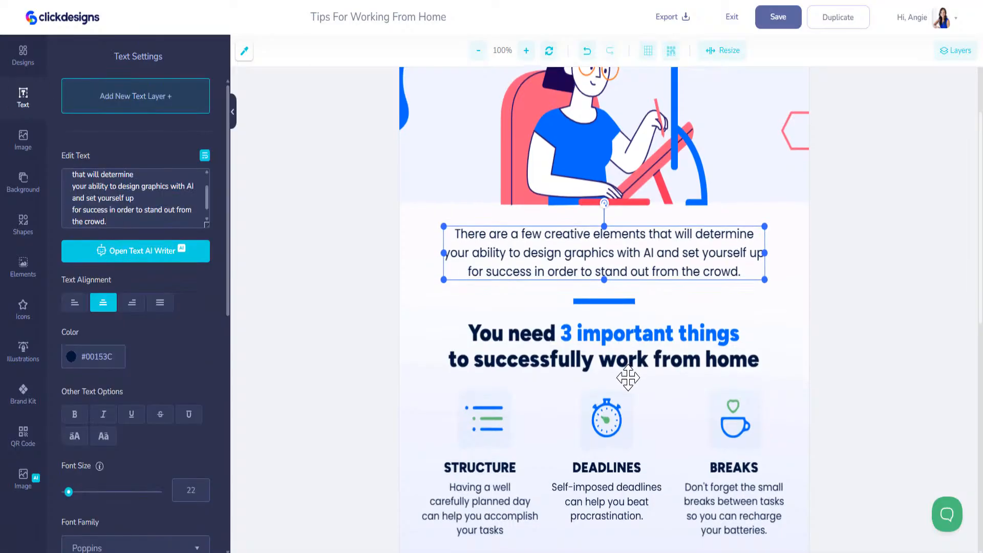
Step: Change the line under "You need 3 important things" to "to successfully create with AI"
scroll(628, 377, "down", 2)
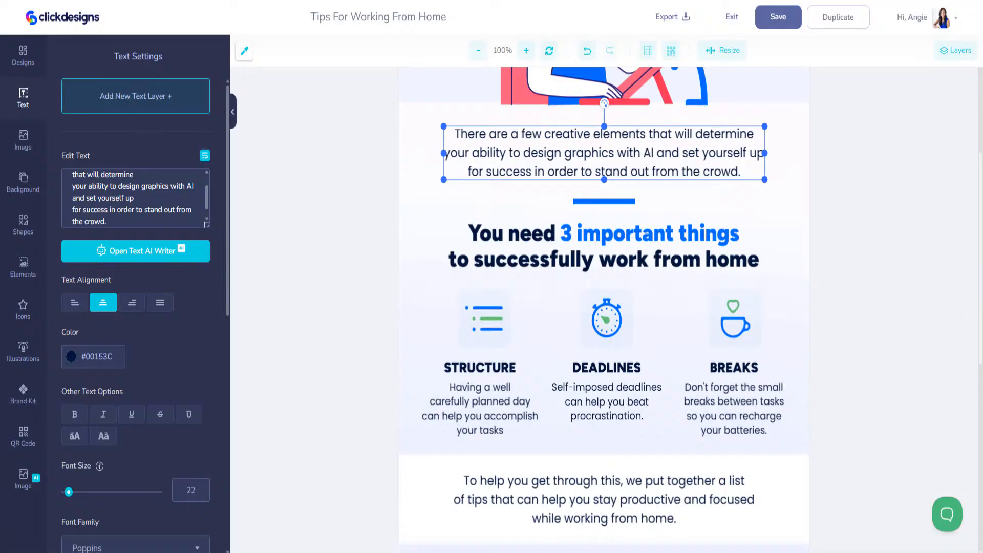
left_click(676, 262)
left_click(183, 178)
key("BackSpace")
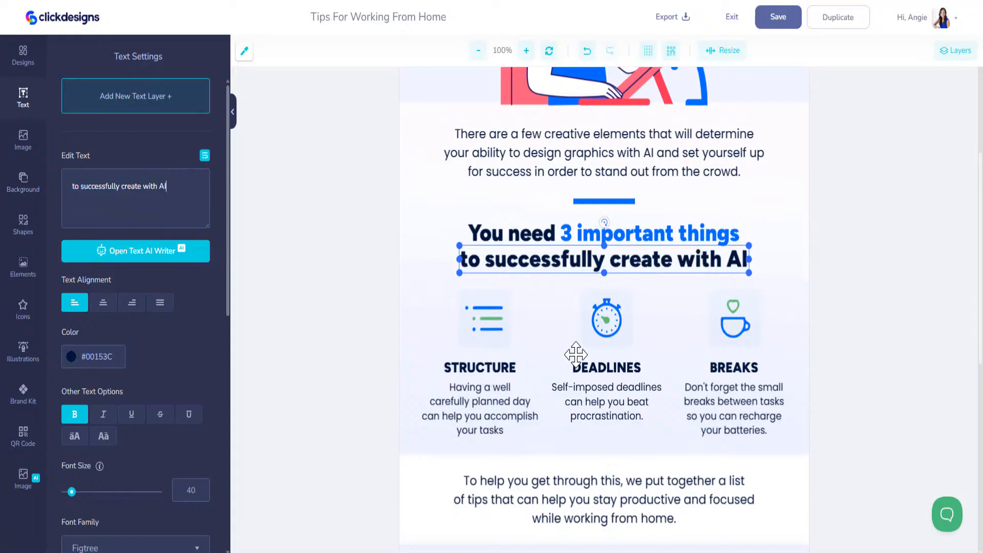
Step: Replace the STRUCTURE heading with "VISION" and its description with "Having a clear creative goal can help you generate visuals that match your brand identity."
scroll(575, 355, "down", 3)
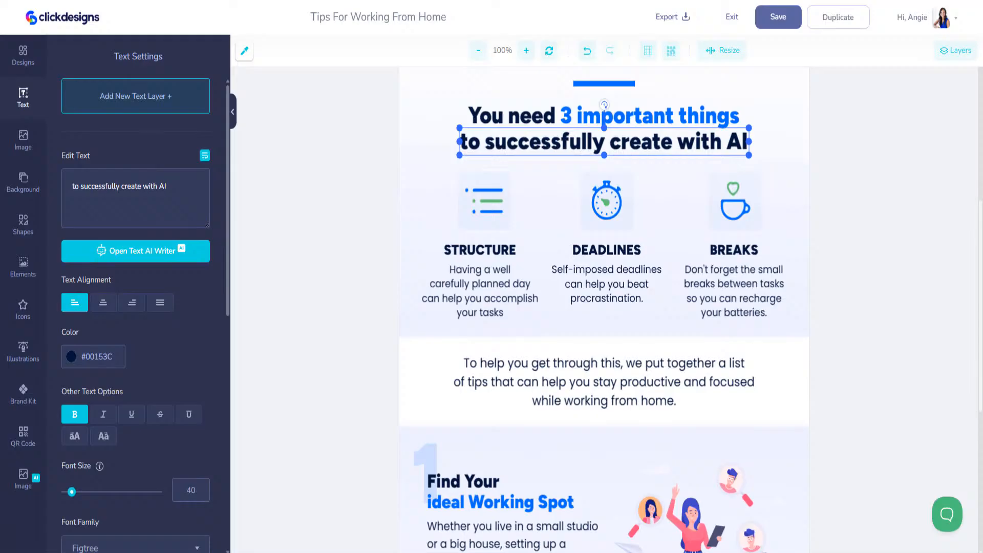
left_click(480, 250)
key("ctrl+a")
type("VISION")
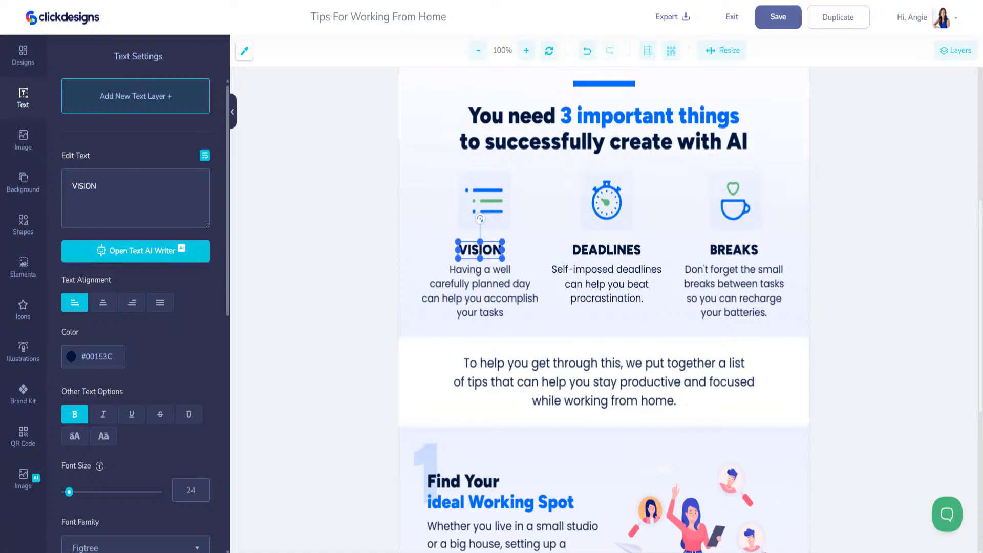
left_click(487, 302)
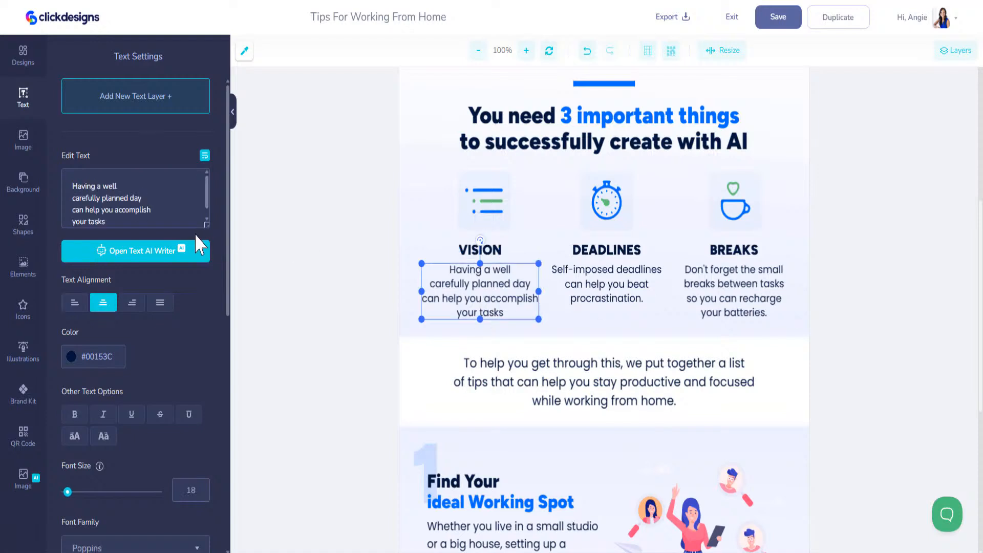
key("ctrl+a")
type("Having a clear creative goal can help you generate visuals that match your brand identity.")
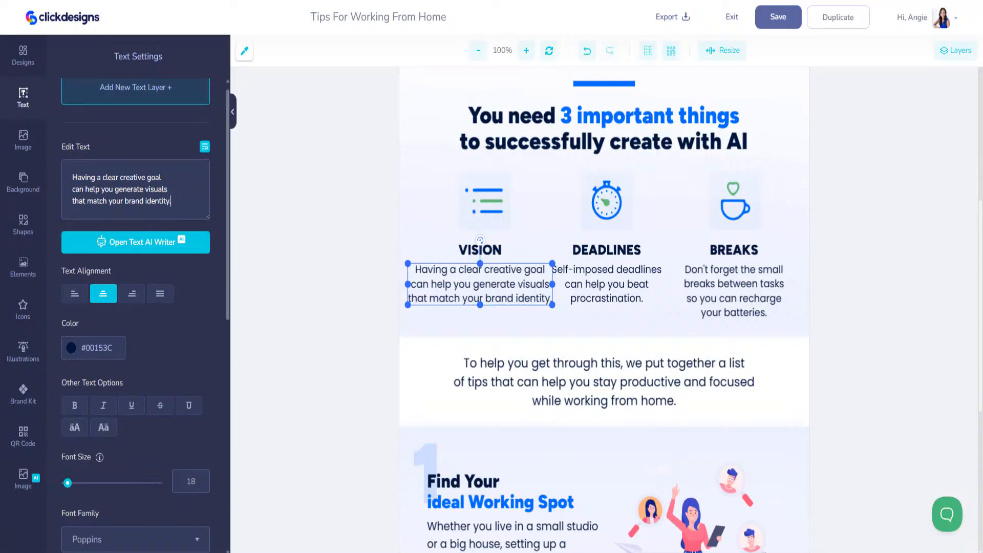
Step: Replace the DEADLINES heading in the middle column with "PROMPTS"
left_click(622, 251)
key("ctrl+a")
type("PROMPTS")
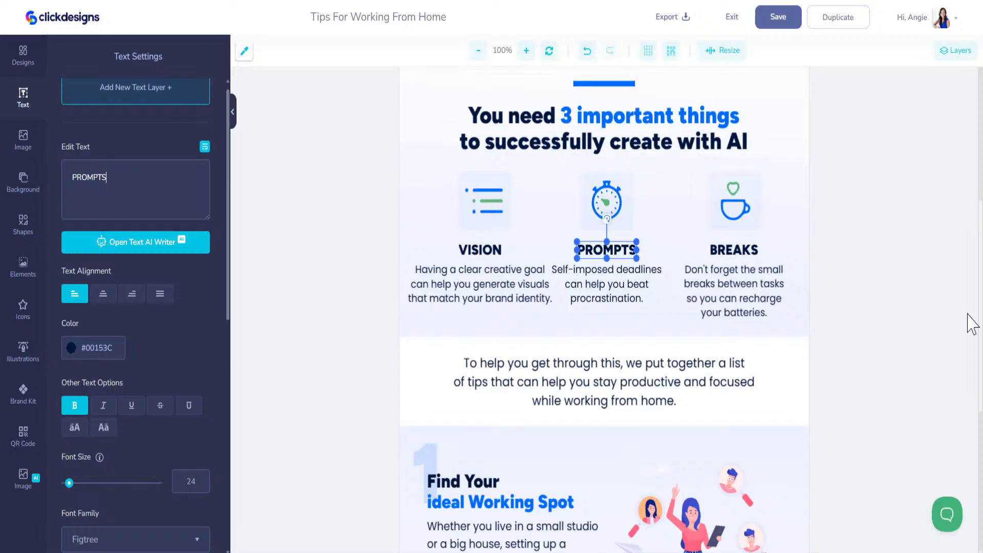
Step: Replace the description under PROMPTS with "Well-crafted prompts can help you produce designs that truly capture your ideas."
left_click(558, 279)
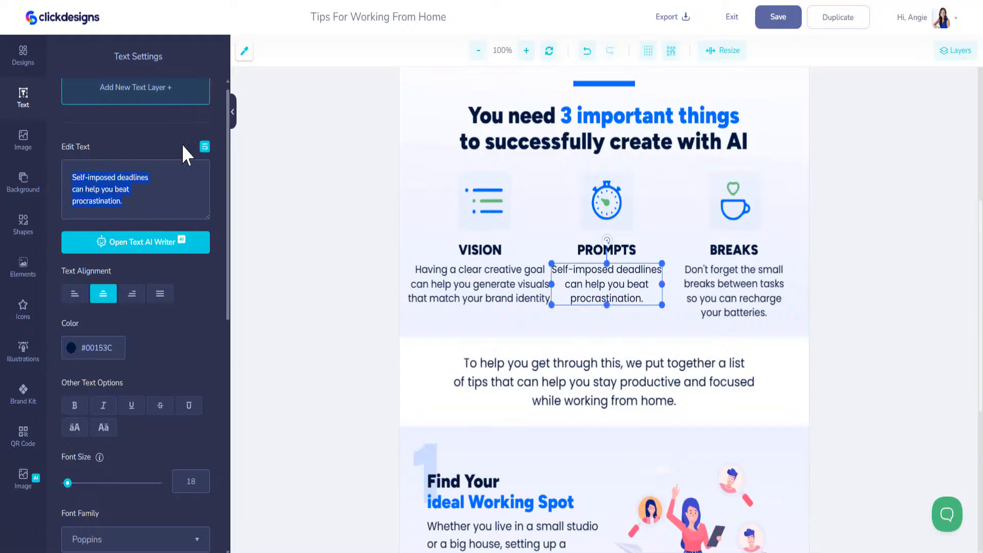
key("ctrl+a")
type("Well-crafted prompts can help you produce designs that truly capture your ideas.")
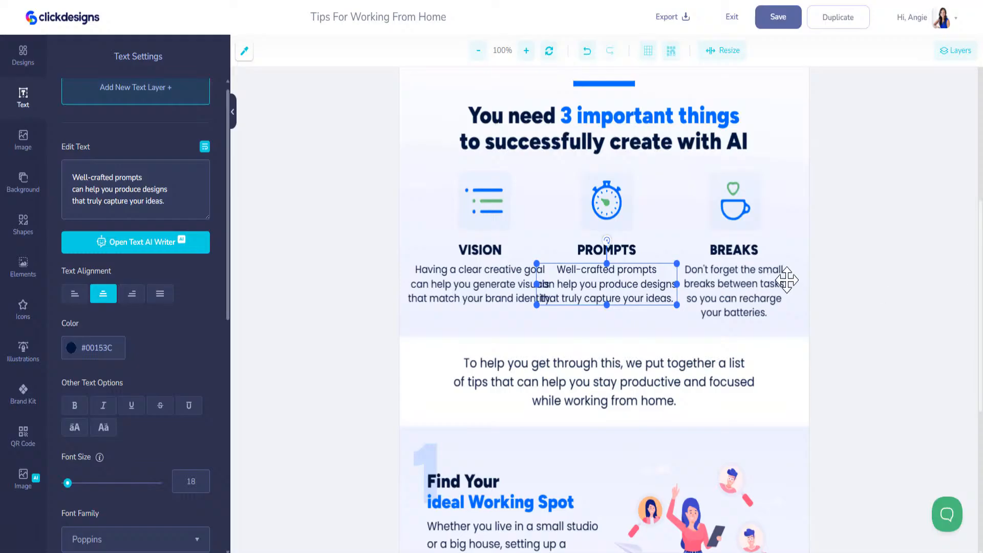
Step: Replace the BREAKS heading with "EDITING" and its description with "Don't forget the power of fine-tuning and tweaks so your final image feels polished."
left_click(725, 251)
type("EDITING")
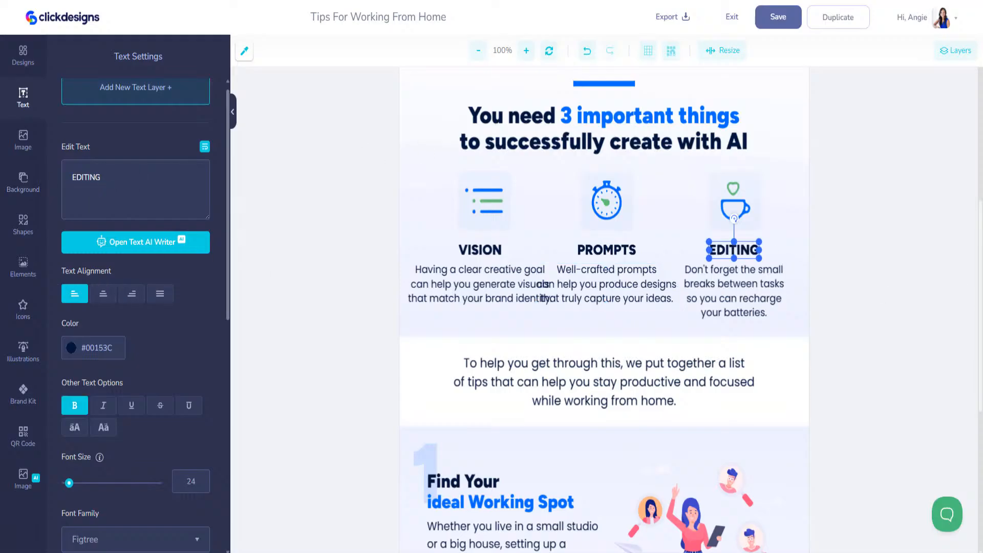
left_click(738, 291)
key("ctrl+a")
type("Don't forget the power of fine-tuning and tweaks so your final image feels polished.")
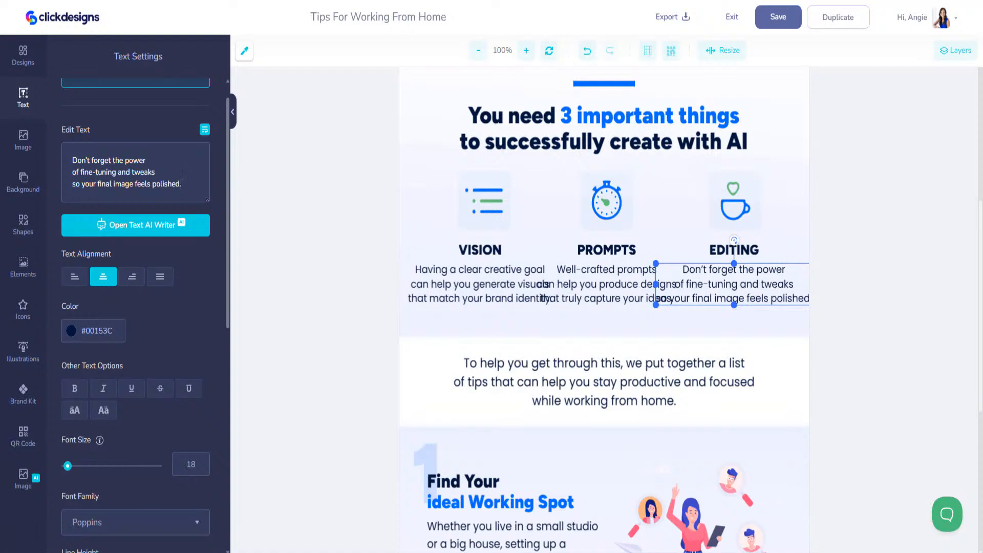
Step: Replace the paragraph above section 1 with ChatGPT's version beginning "To help you master this, we put together a list of creative tips"
left_click(576, 383)
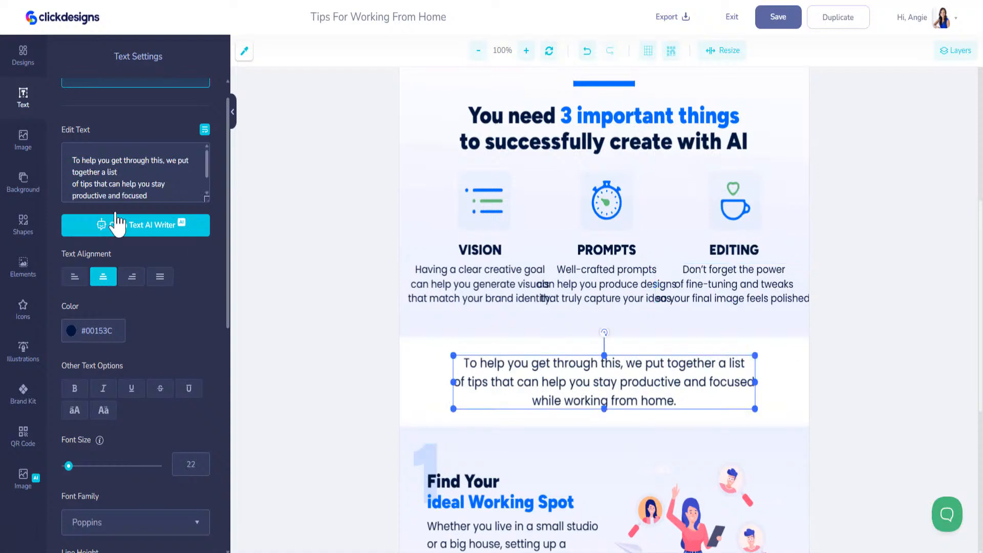
scroll(146, 181, "down", 1)
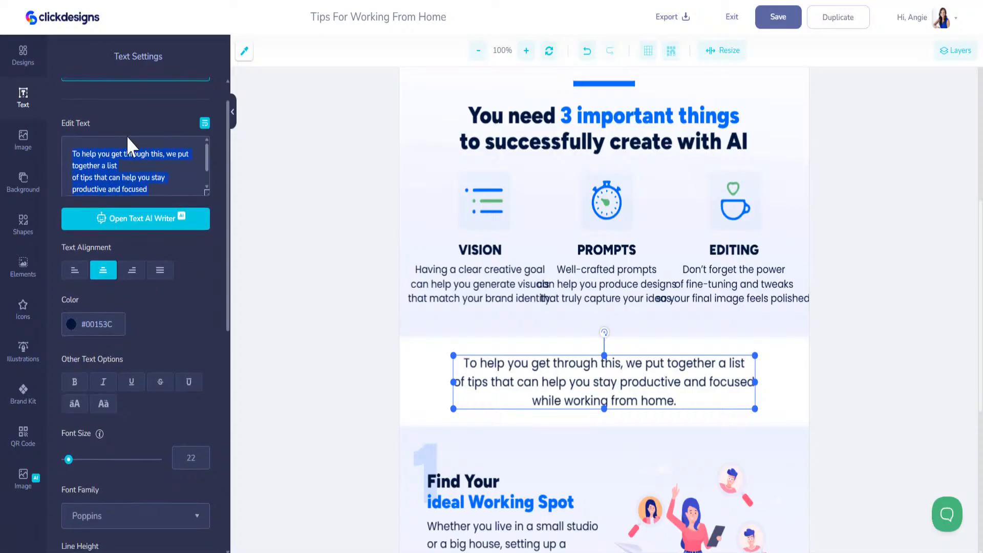
key("ctrl+a")
type("To help you master this, we put together a list of creative tips that can help you design smarter and faster using AI tools.")
Step: Change the blue heading line "ideal Working Spot" in section 1 to "Creative Zone"
scroll(546, 353, "down", 6)
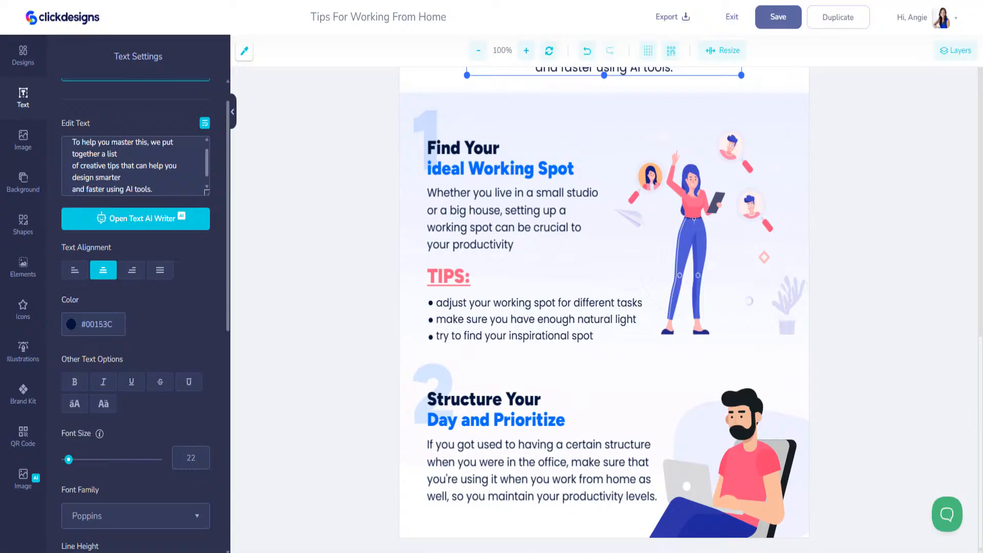
left_click(490, 175)
left_click(158, 160)
key("ctrl+a")
type("Creative Zone")
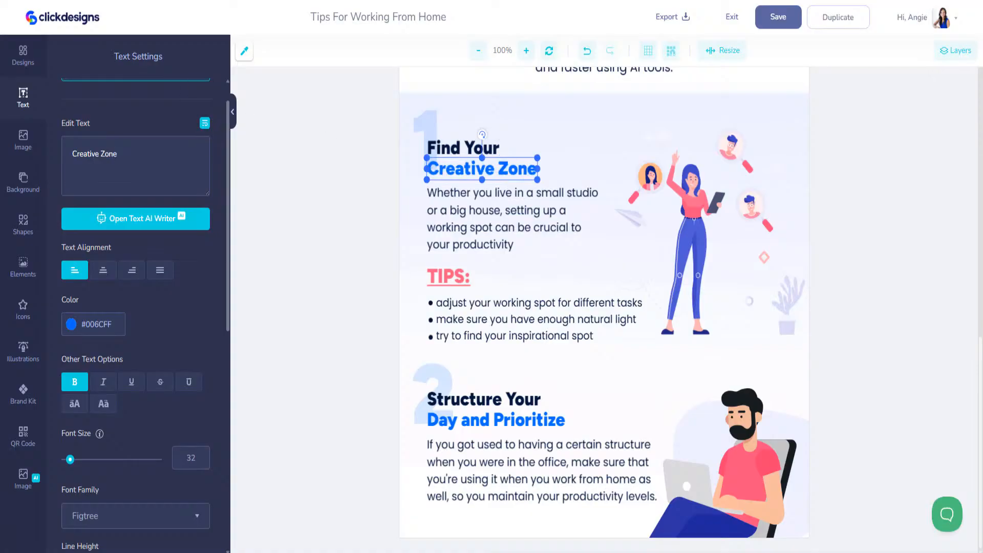
Step: Replace section 1's paragraph with "Whether you work in a quiet office or your favorite coffee shop, finding a creative space can be crucial to your design inspiration."
left_click(522, 214)
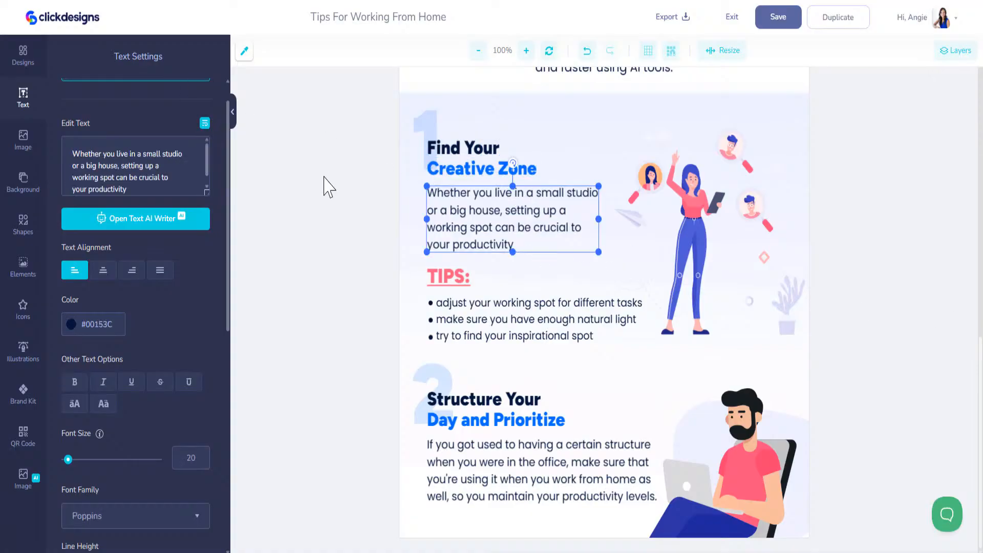
left_click(104, 164)
key("ctrl+a")
type("Whether you work in a quiet office or your favorite coffee shop, finding a creative space can be crucial to your design inspiration.")
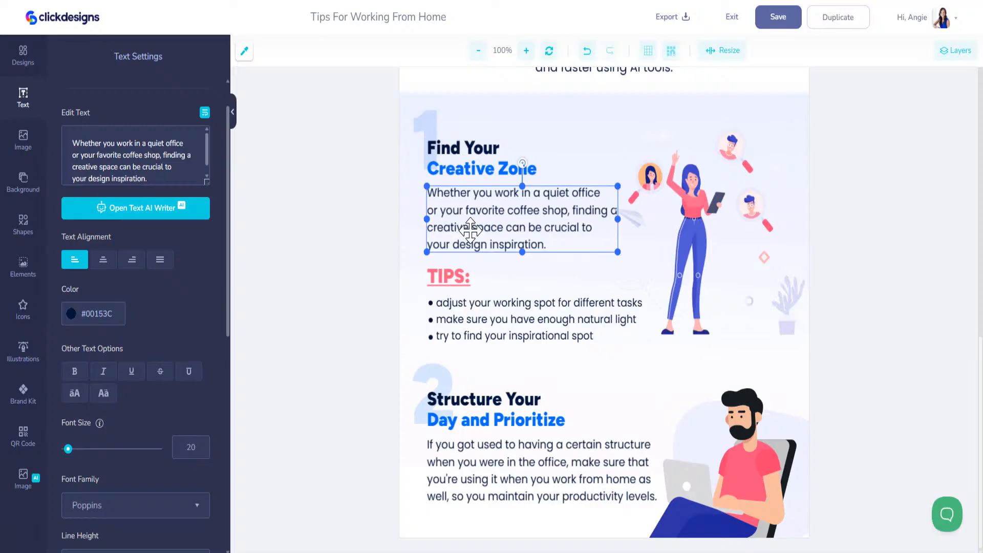
Step: Replace the section 1 tips with "Experiment with lighting and background for ideas", "Keep your favorite color palettes nearby" and "Find visuals that inspire your imagination"
left_click(478, 307)
left_click(156, 168)
key("ctrl+a")
type("– Experiment with lighting and background for ideas – Keep your favorite color palettes nearby – Find visuals that inspire your imagination")
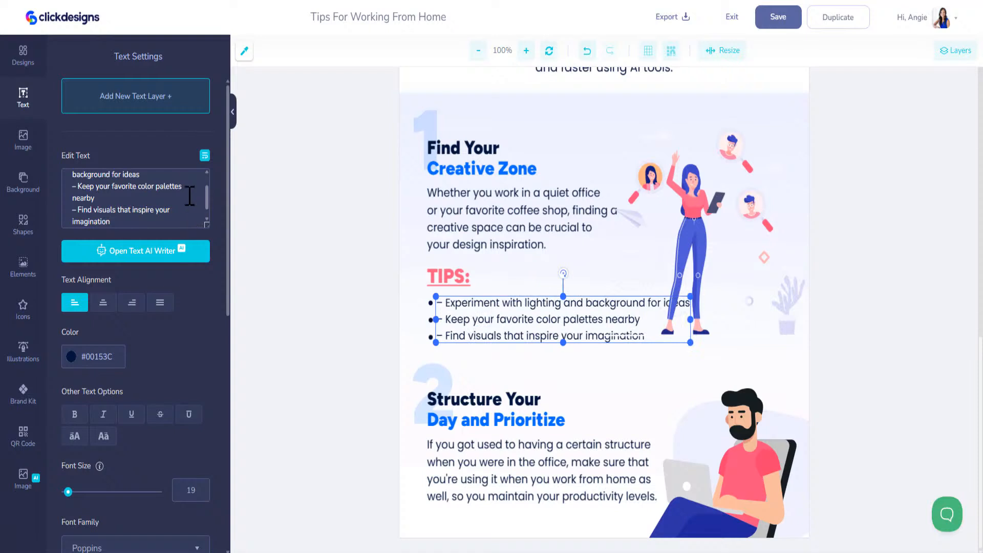
Step: Remove the leading dashes from all three lines of the section 1 tips list
left_click(78, 186)
key("BackSpace")
key("BackSpace")
left_click(78, 209)
key("BackSpace")
key("BackSpace")
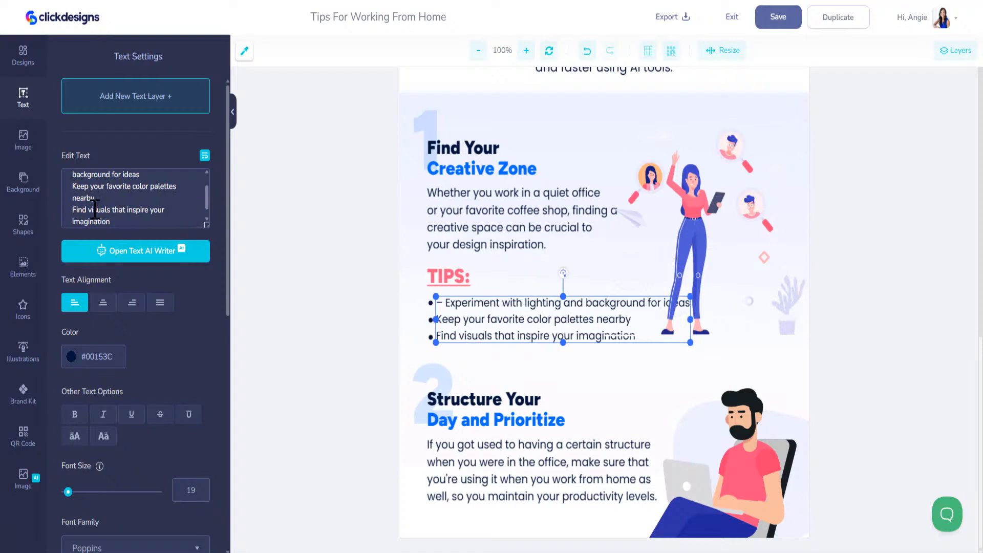
scroll(92, 199, "up", 2)
key("BackSpace")
key("BackSpace")
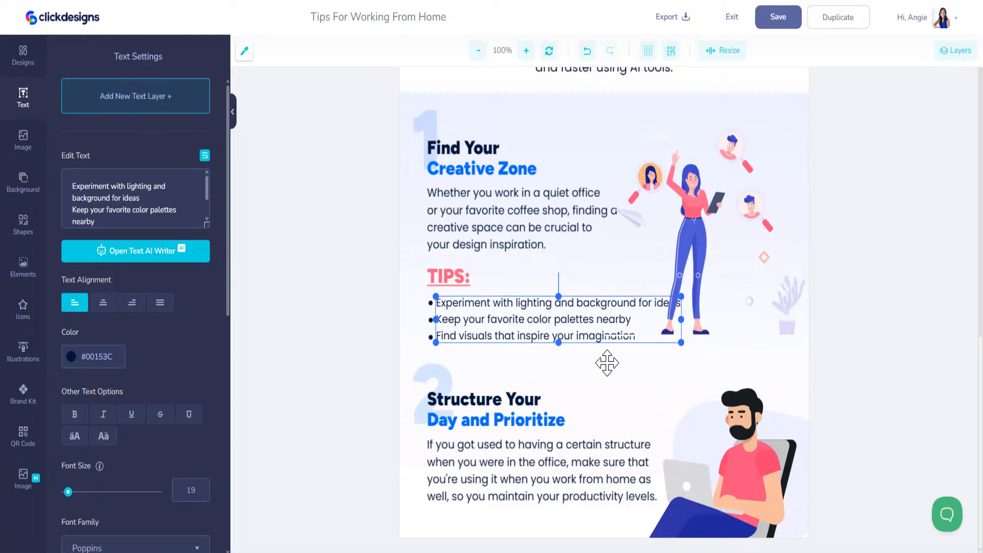
Step: Change the blue heading line "Day and Prioritize" in section 2 to "Design Workflow"
left_click(525, 420)
left_click_drag(144, 190, 47, 163)
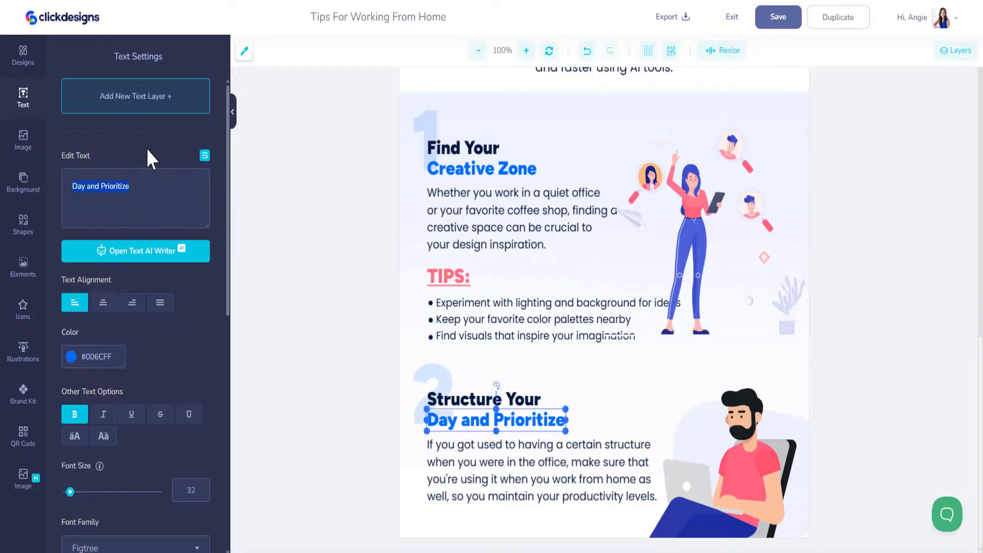
type("Design Workflow")
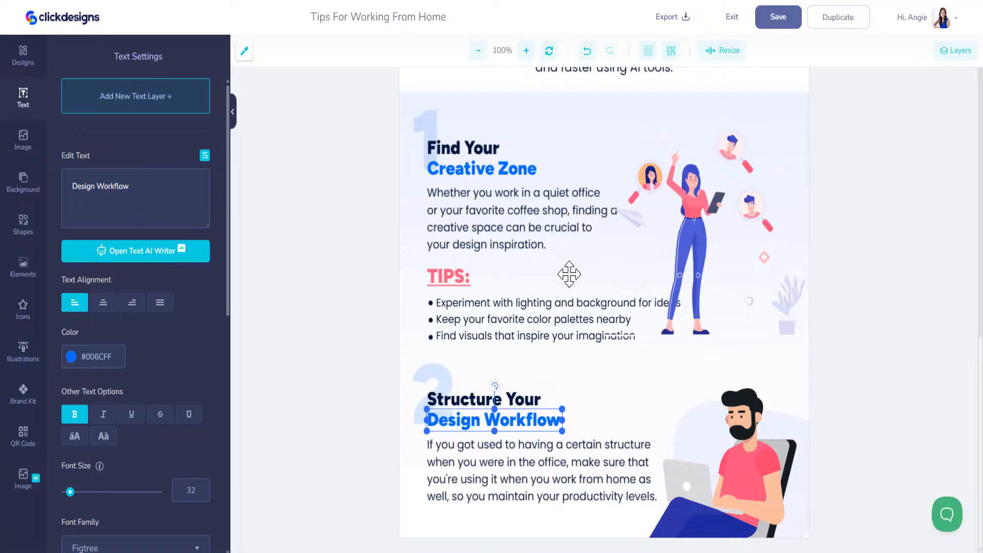
Step: Replace section 2's paragraph with ChatGPT's version beginning "If you're used to designing manually, make sure you adapt that structure for your AI process"
left_click(514, 462)
scroll(145, 187, "down", 3)
left_click_drag(166, 213, 43, 104)
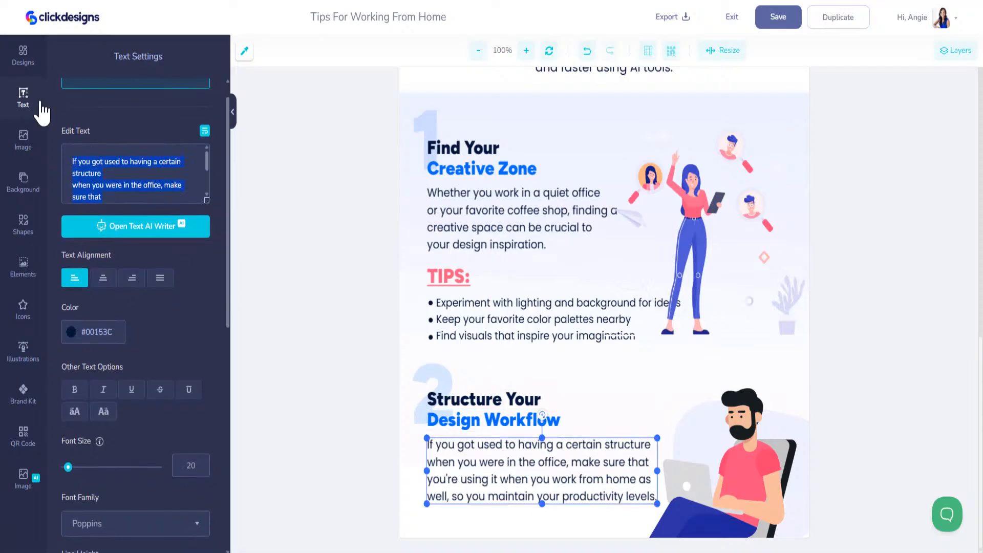
type("If you’re used to designing manually, make sure you adapt that structure for your AI process as well, so you maintain your creative flow and quality output.")
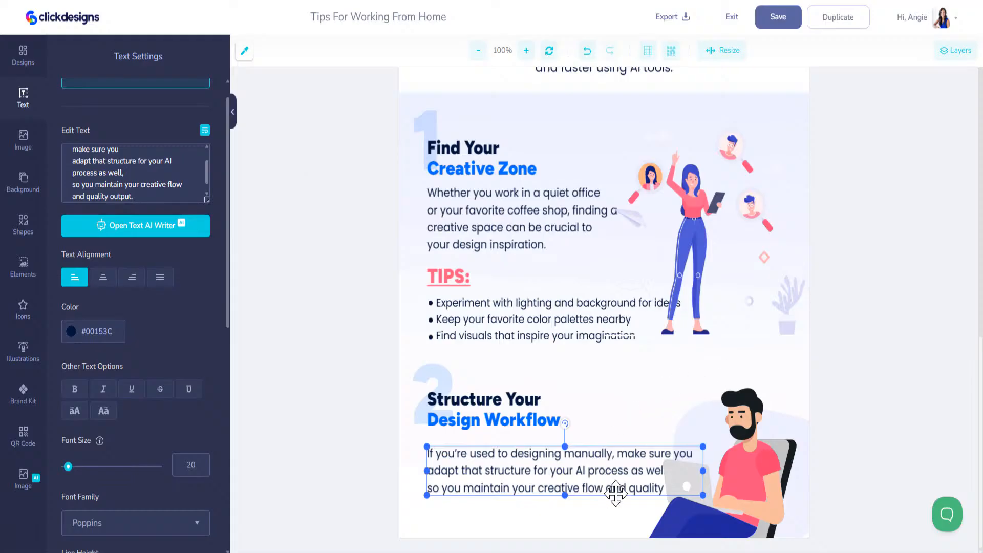
Step: Recolor the blue corner shape at the top of the infographic with the cyan from the Driven To Profit brand colors
scroll(572, 372, "up", 20)
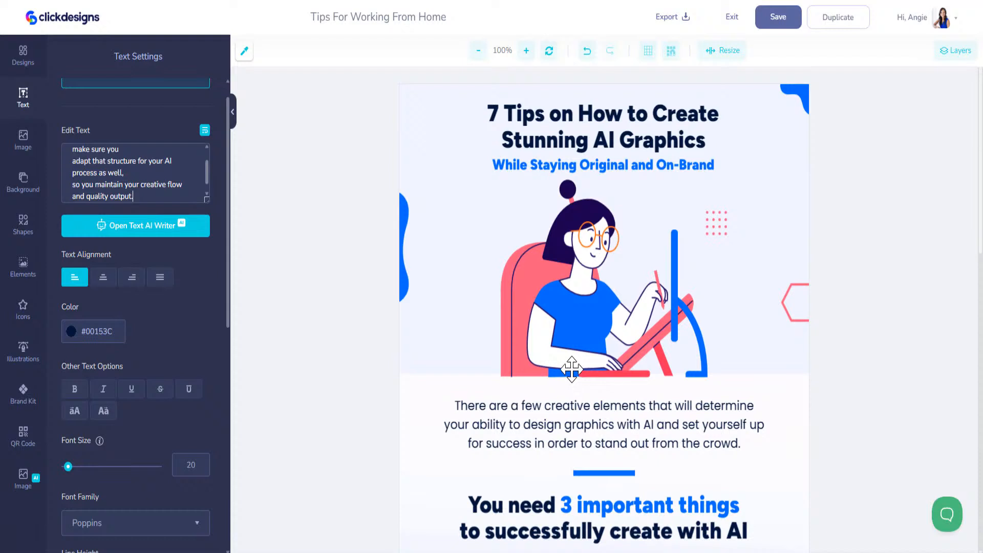
left_click(805, 91)
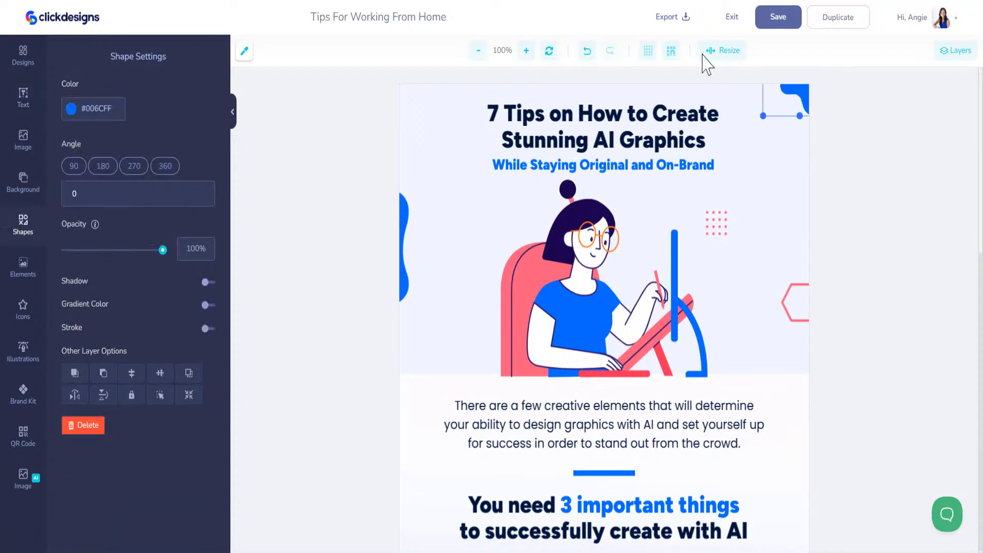
left_click(26, 402)
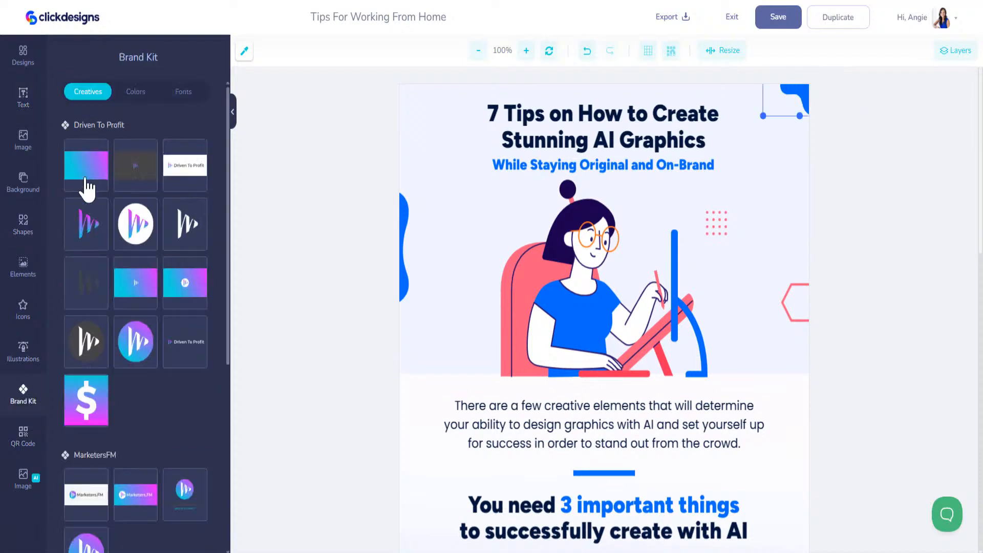
left_click(134, 92)
left_click(72, 165)
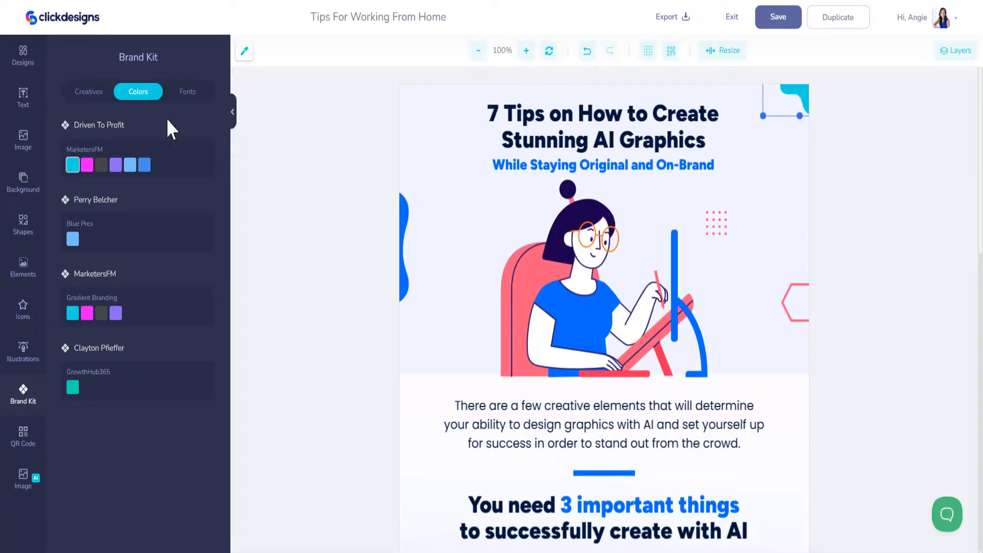
Step: Apply the same Driven To Profit cyan to the wavy shape on the infographic's edge and to the "While Staying Original and On-Brand" subtitle
left_click(405, 211)
left_click(28, 397)
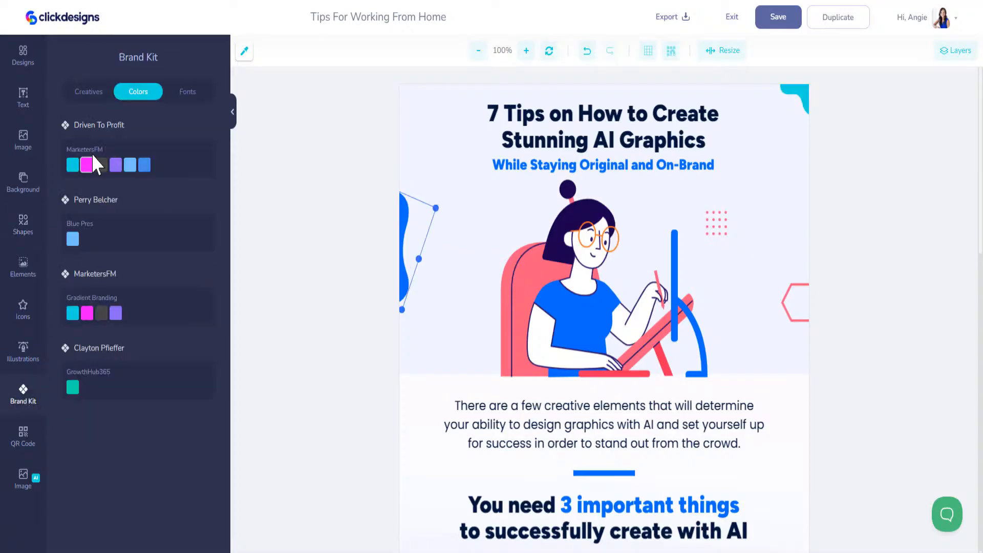
left_click(72, 165)
left_click(623, 165)
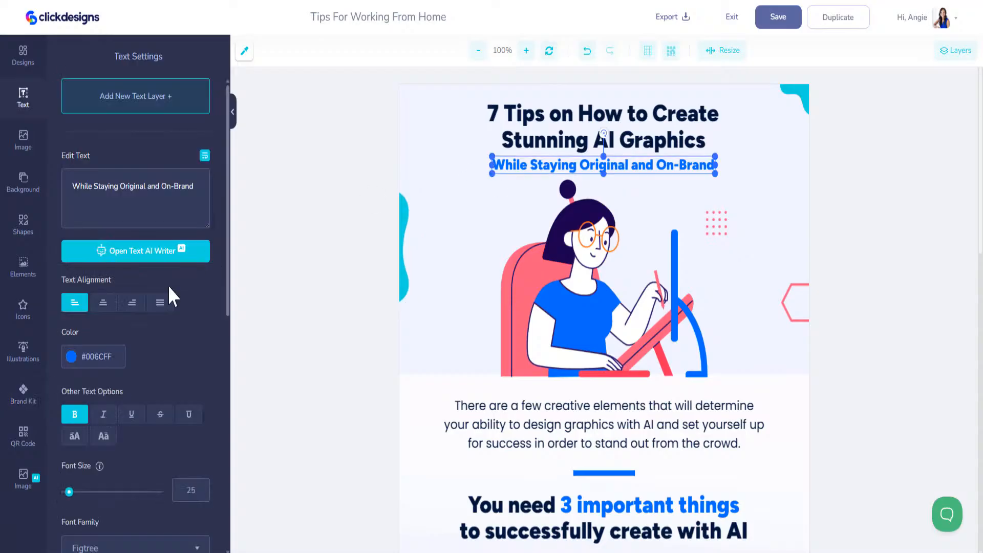
left_click(31, 395)
left_click(73, 167)
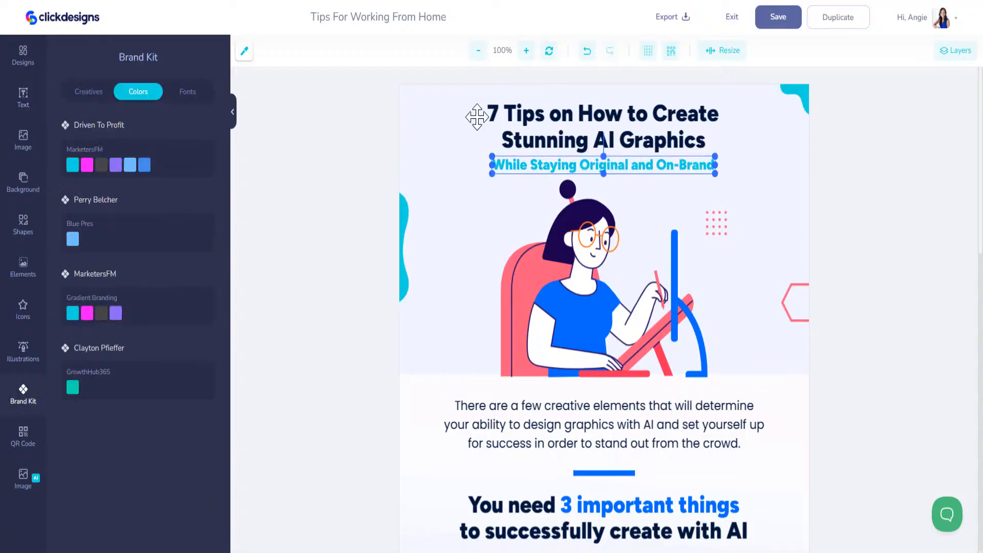
Step: Change the pink chair in the header illustration to color #12D6DF
left_click(522, 272)
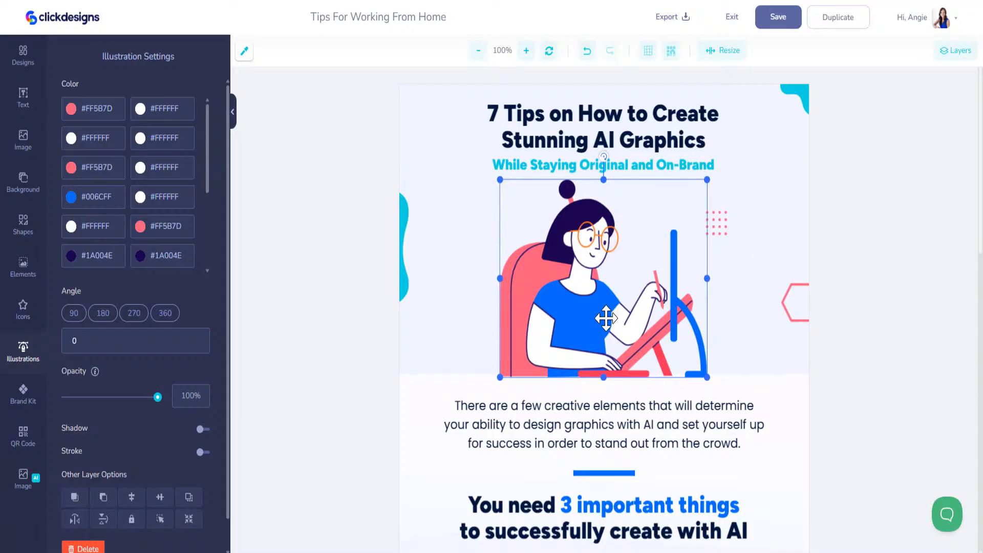
left_click(116, 112)
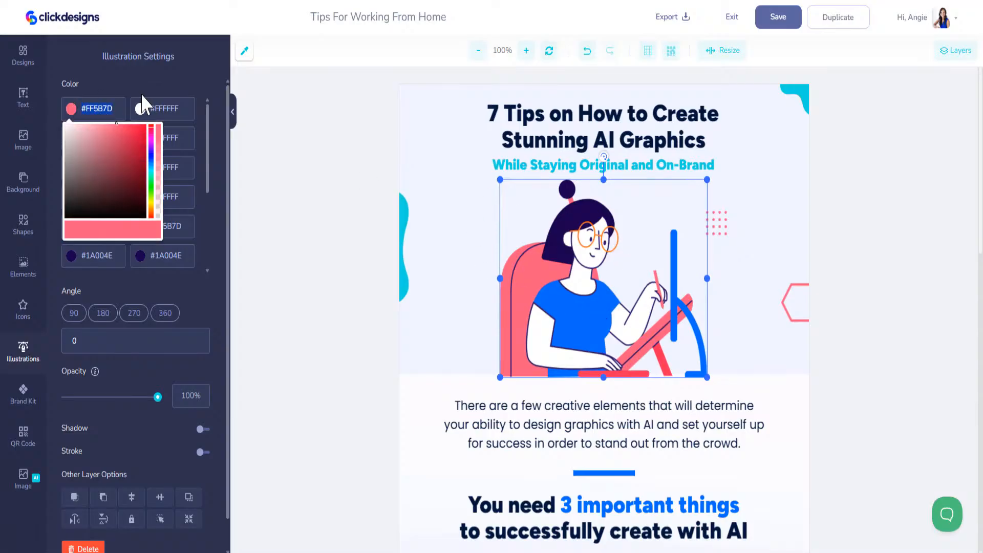
type("#12D")
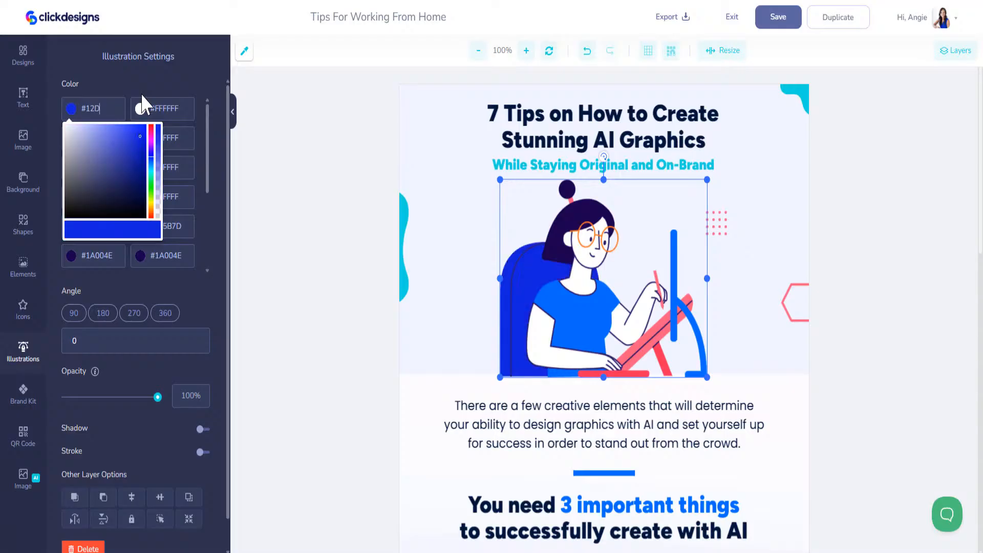
type("6DF")
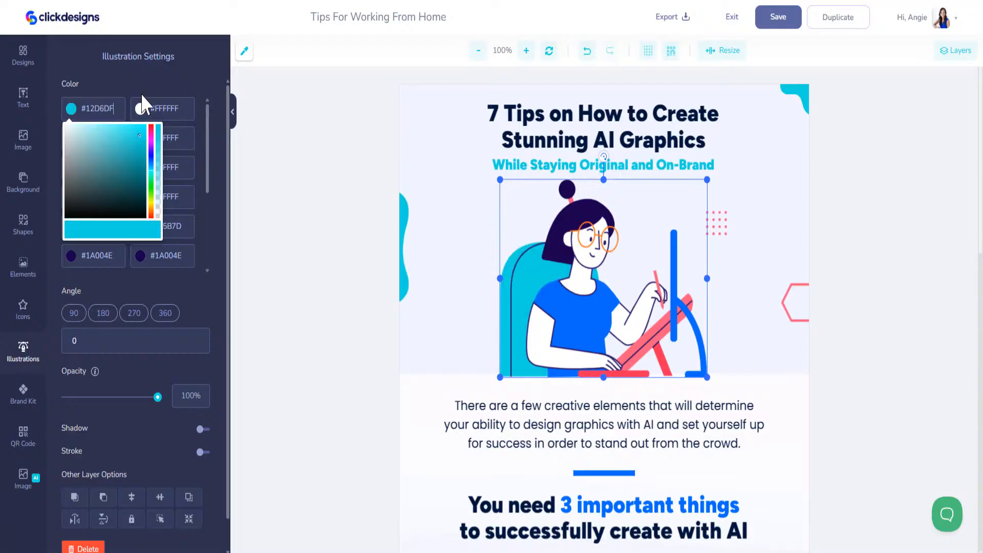
Step: Change the pink pencil in the header illustration to color #F70FFF
left_click(649, 342)
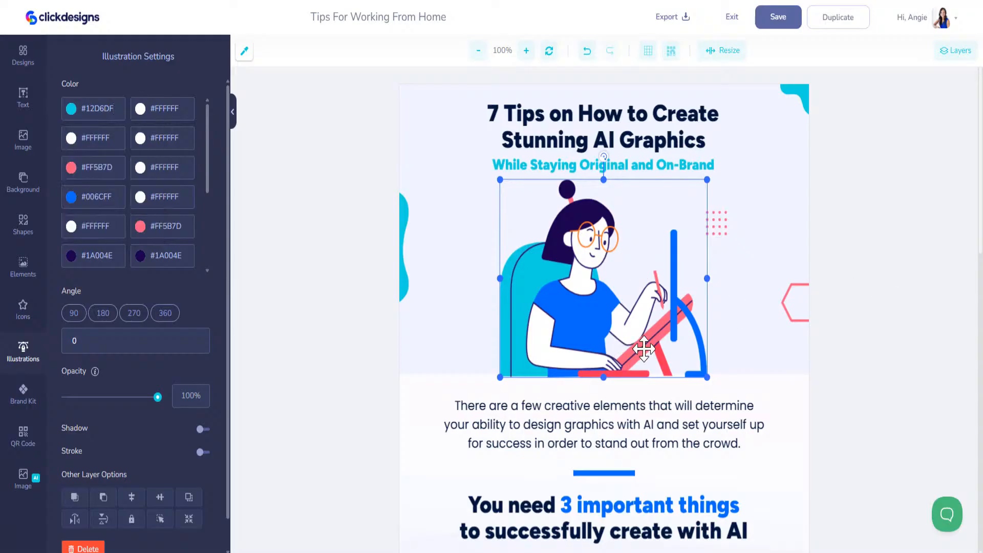
left_click_drag(113, 169, 89, 171)
type("70F")
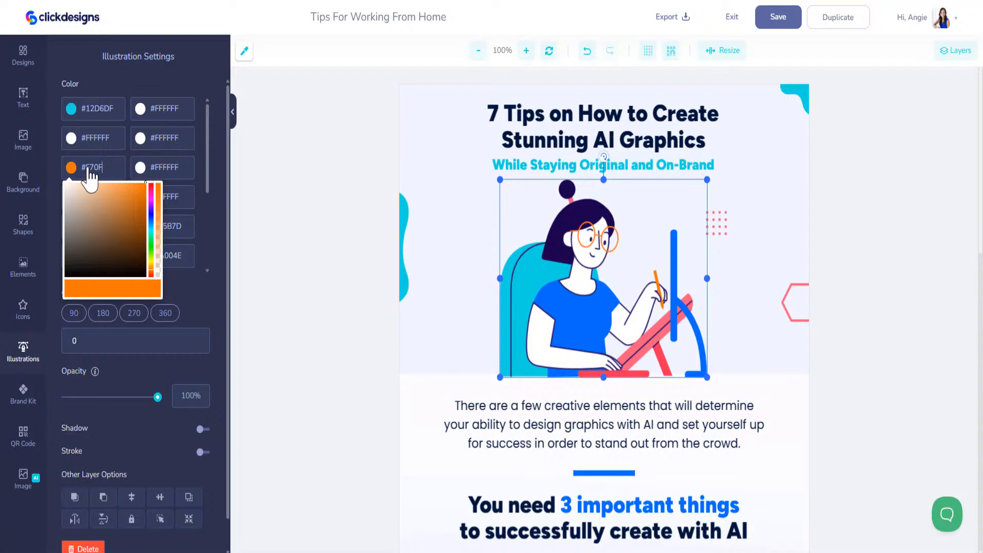
type("FF")
Step: Copy the pencil's #F70FFF color code and apply it to the pink hair accent below the woman's bun
left_click_drag(113, 169, 70, 162)
key("ctrl+c")
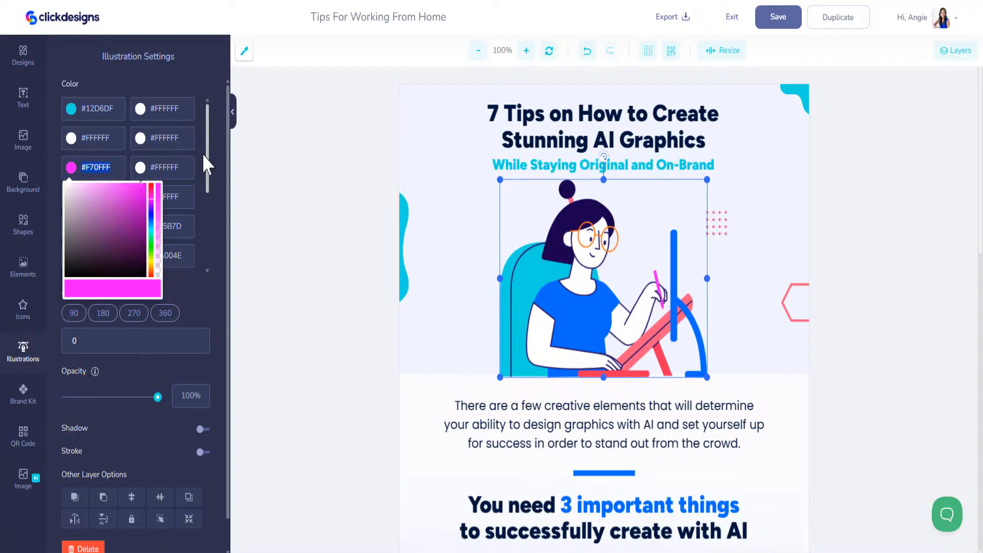
left_click(204, 154)
left_click_drag(186, 222, 137, 219)
key("ctrl+v")
Step: Apply #F70FFF to the remaining pink and red parts of the illustration: the drawing board, its support and the base
scroll(205, 205, "down", 5)
left_click(131, 167)
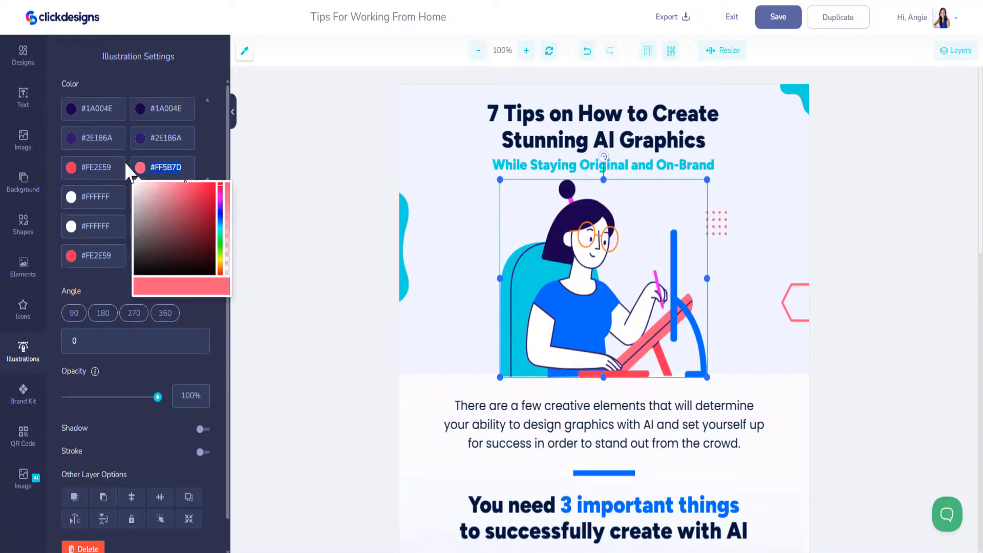
key("ctrl+v")
left_click(103, 167)
key("ctrl+v")
left_click(201, 193)
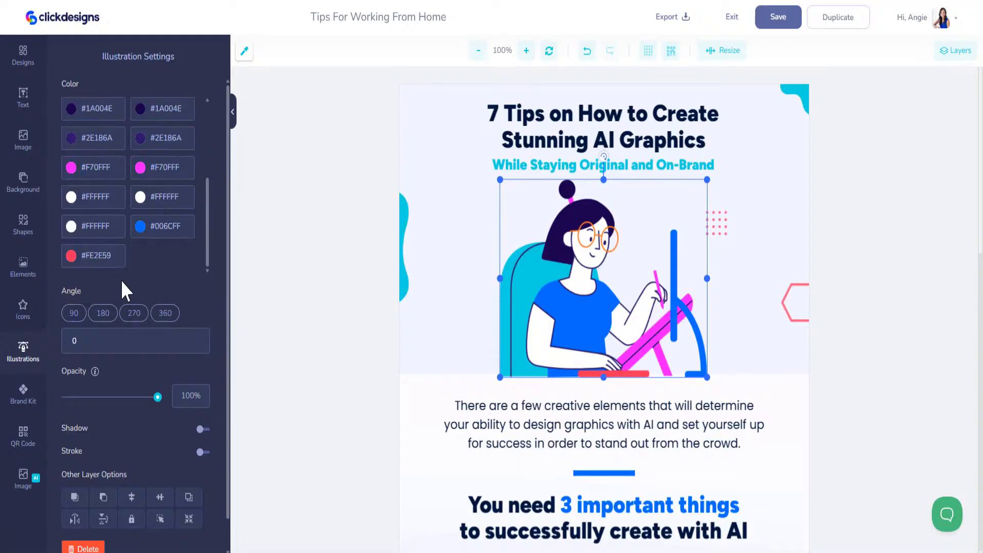
left_click(109, 258)
key("ctrl+v")
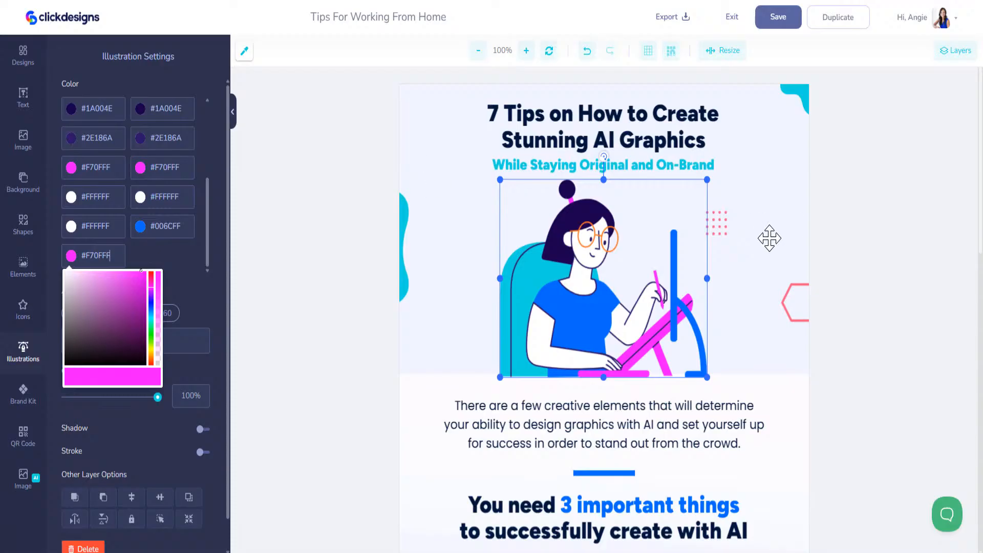
Step: Recolor the "3 important things" heading text with the cyan MarketersFM brand color
scroll(603, 287, "down", 5)
scroll(603, 294, "down", 2)
left_click(629, 154)
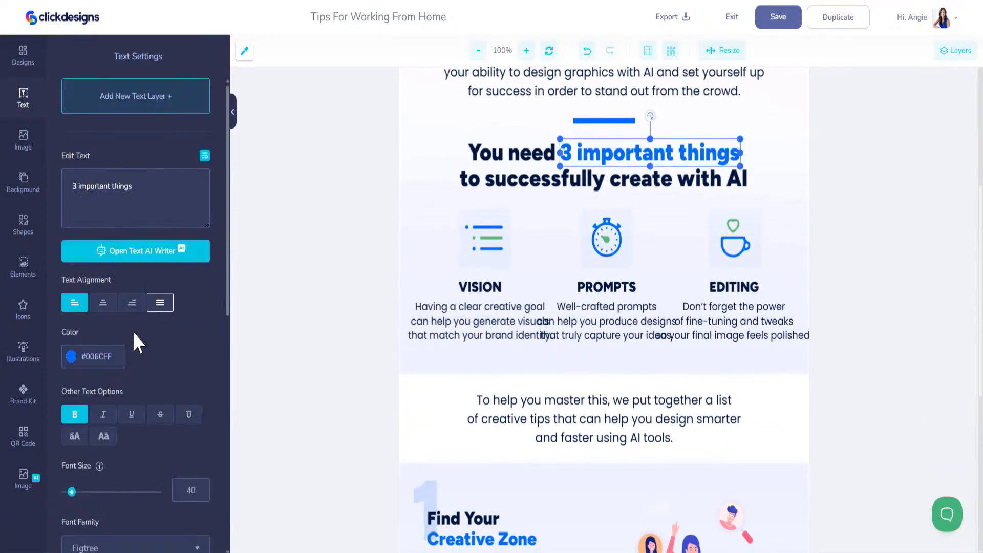
left_click(24, 395)
left_click(72, 164)
Step: Recolor the list icon above VISION, changing its blue parts to #12D6DF and its green part to #F70FFF
left_click(483, 236)
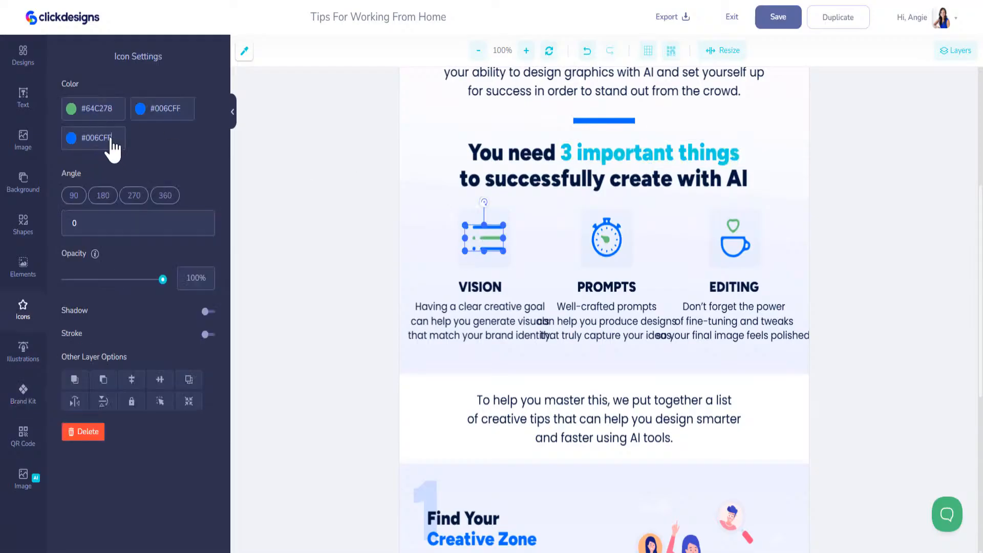
left_click(88, 140)
type("#12D6DF")
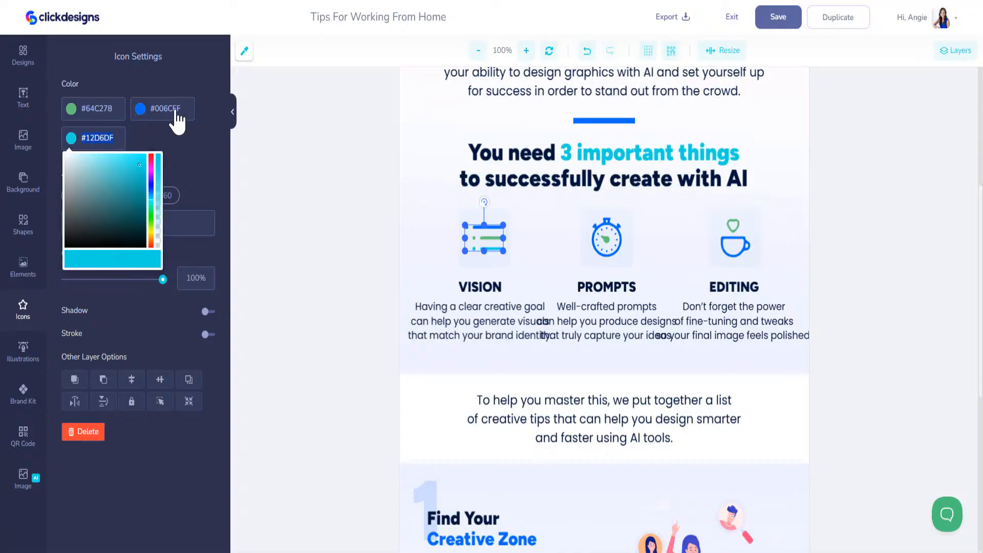
left_click(145, 115)
type("#12D6DF")
type("#12D6DF")
left_click_drag(188, 111, 85, 114)
type("F70FFF")
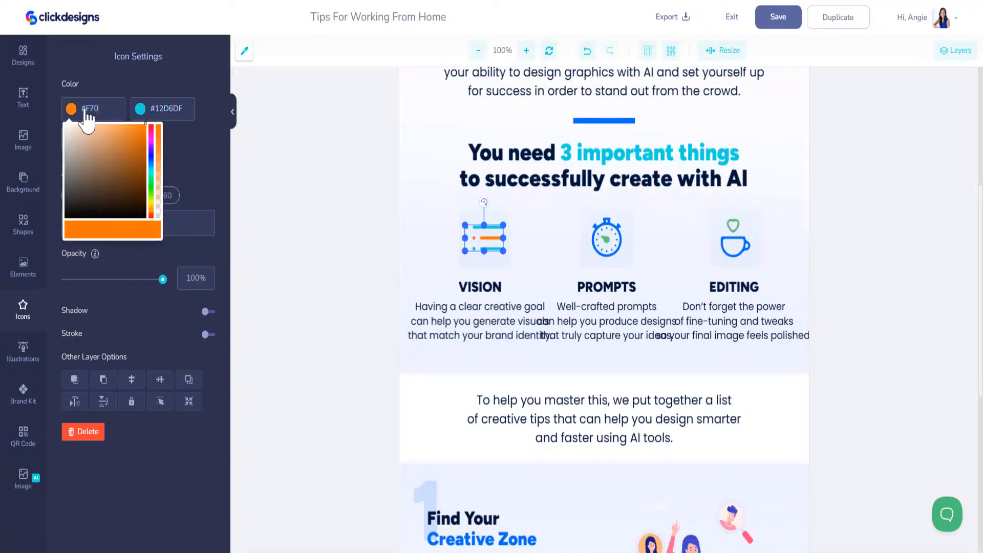
Step: Recolor the stopwatch icon above PROMPTS, changing both blue parts to #12D6DF and the green part to #F70FFF
left_click(608, 234)
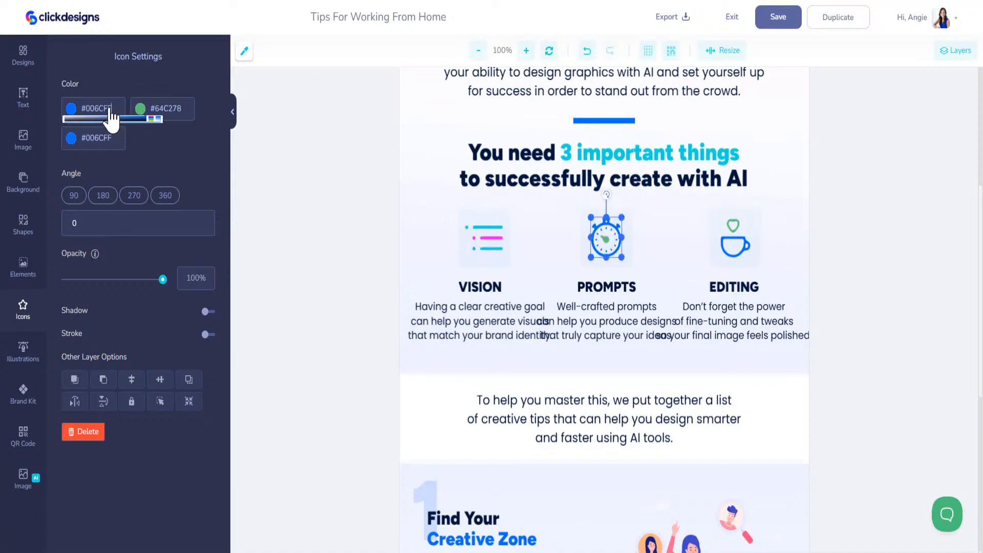
left_click_drag(112, 110, 87, 110)
type("12D6DF")
left_click_drag(115, 109, 85, 109)
key("ctrl+c")
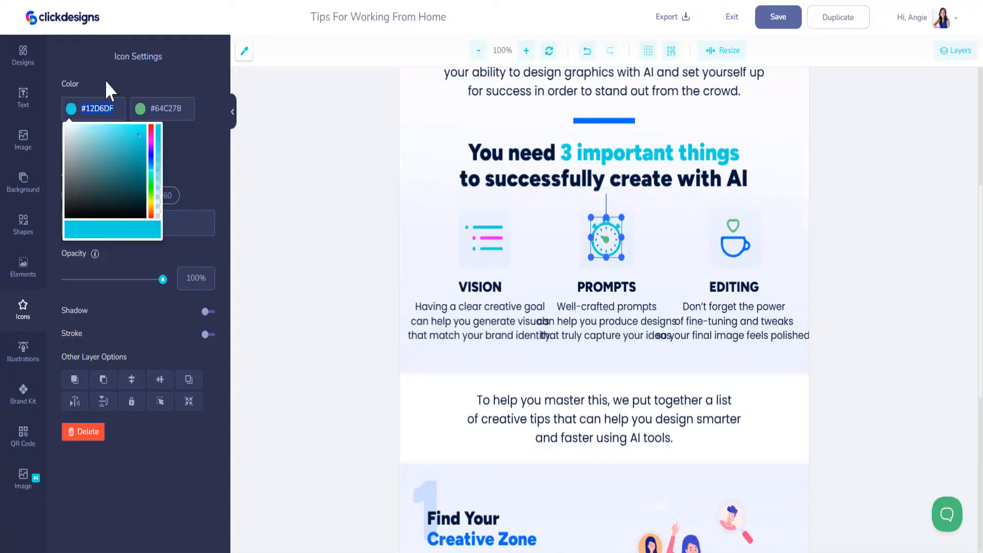
left_click(105, 80)
left_click_drag(112, 139, 55, 137)
key("ctrl+v")
left_click_drag(182, 110, 156, 110)
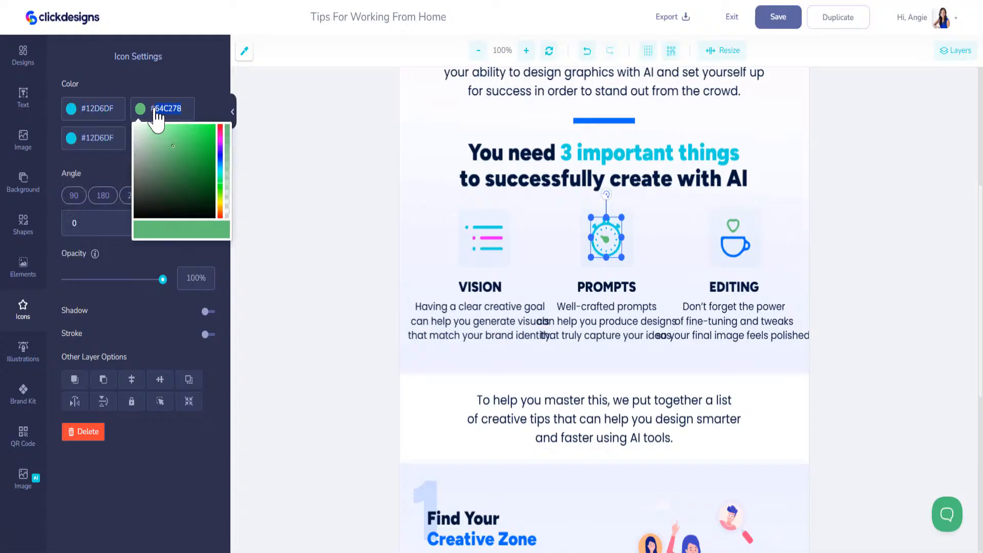
type("F70FFF")
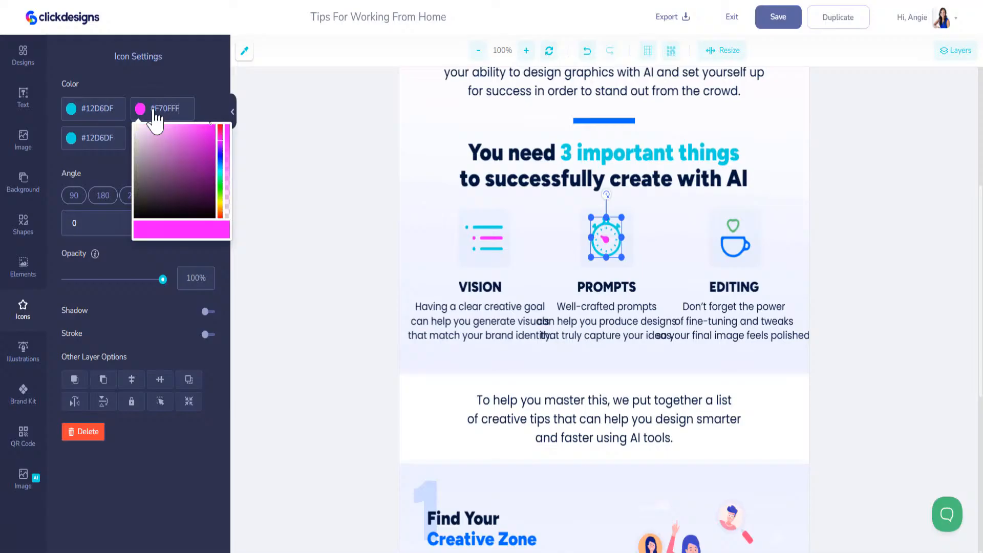
Step: Recolor the cup icon above EDITING, changing the cup to #12D6DF and the heart to #F70FFF
left_click(733, 233)
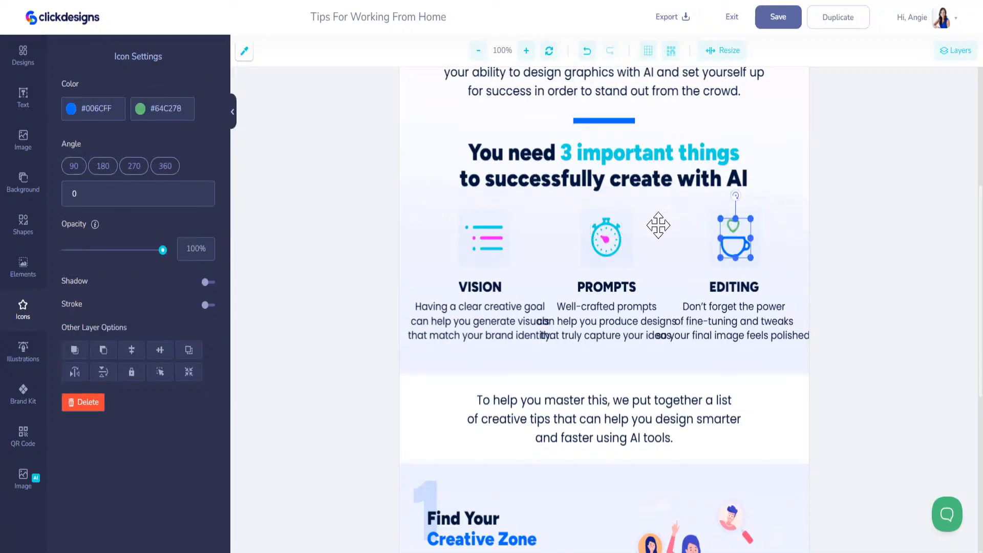
left_click_drag(114, 109, 79, 109)
key("ctrl+v")
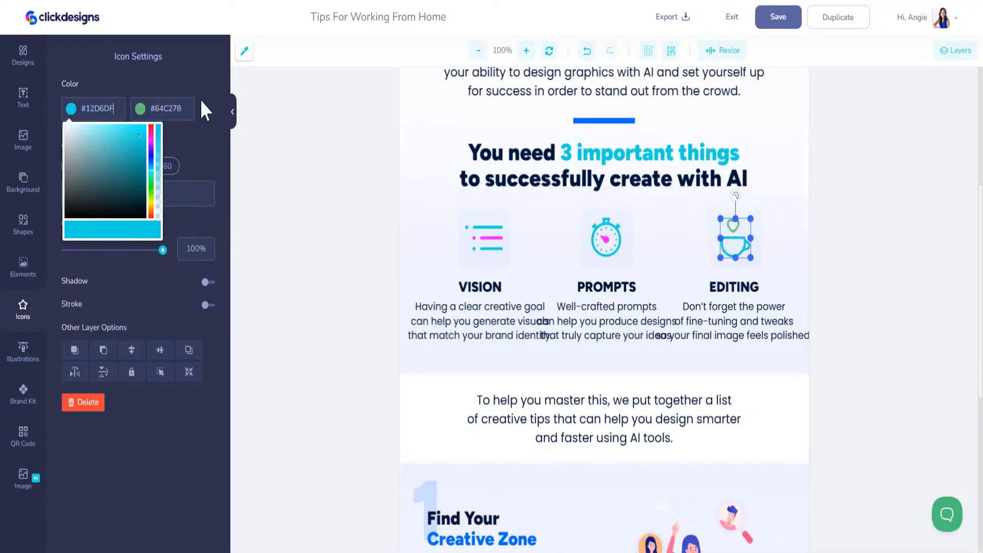
left_click(188, 123)
left_click_drag(182, 109, 157, 111)
type("F")
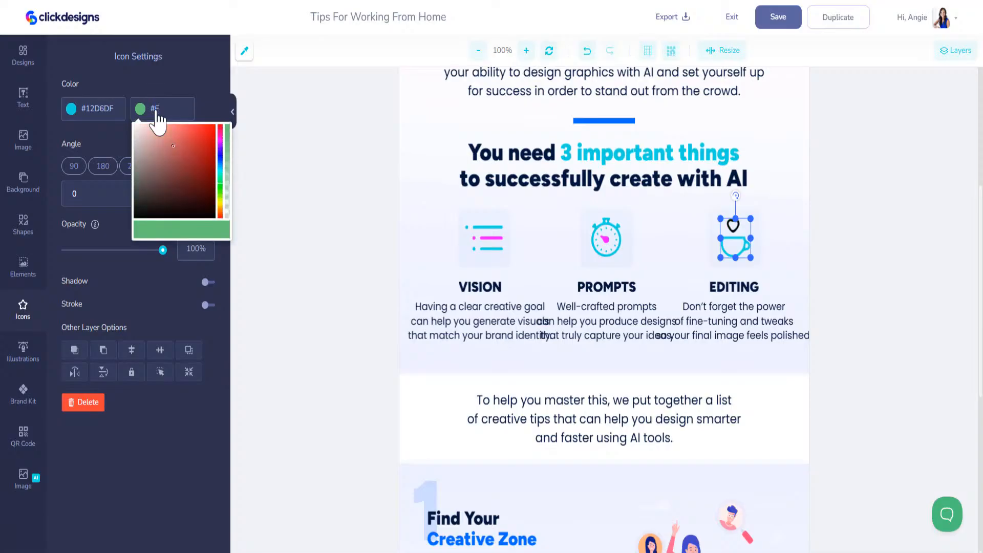
type("70FFF")
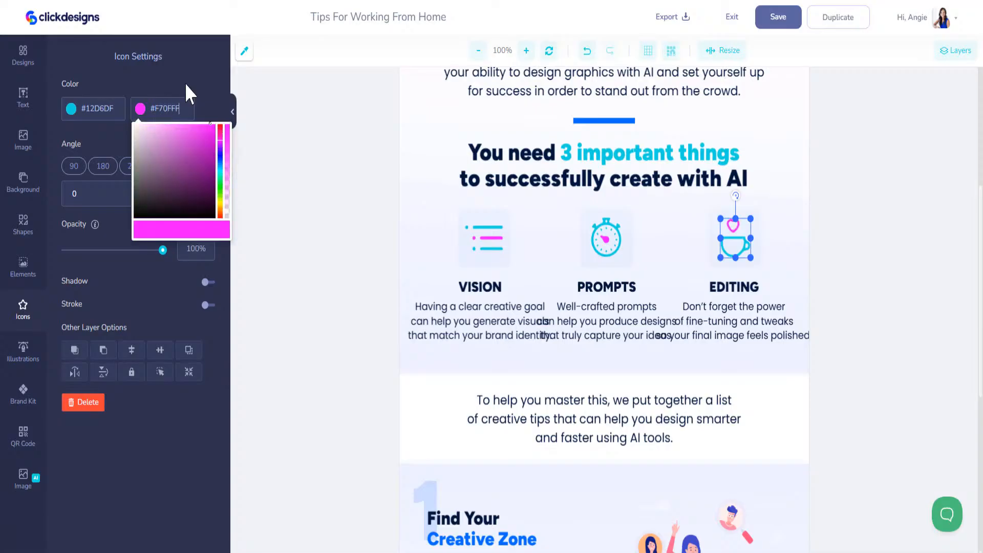
left_click(186, 84)
Step: Apply the magenta MarketersFM brand color to the hexagon outline at the header's edge
scroll(563, 356, "up", 1)
scroll(563, 355, "up", 6)
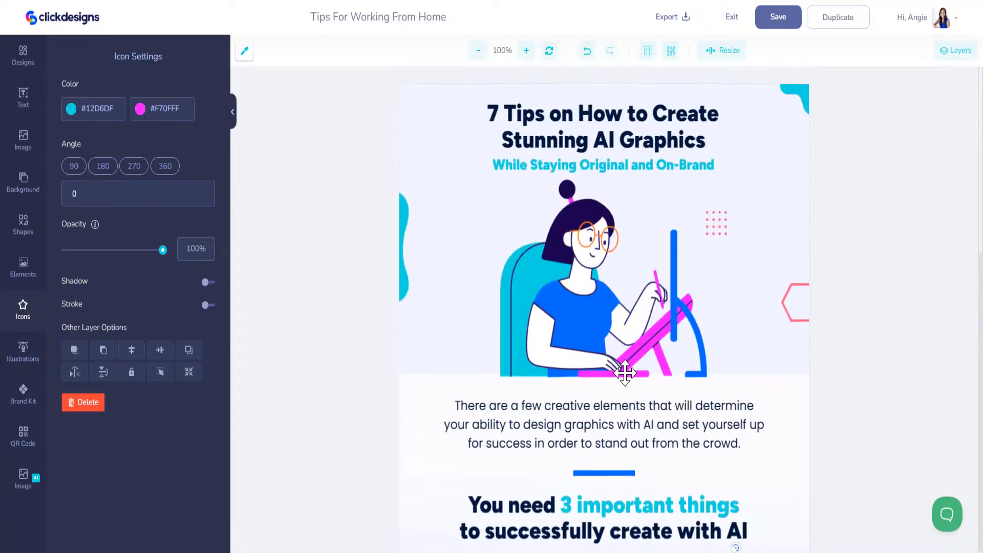
left_click(804, 284)
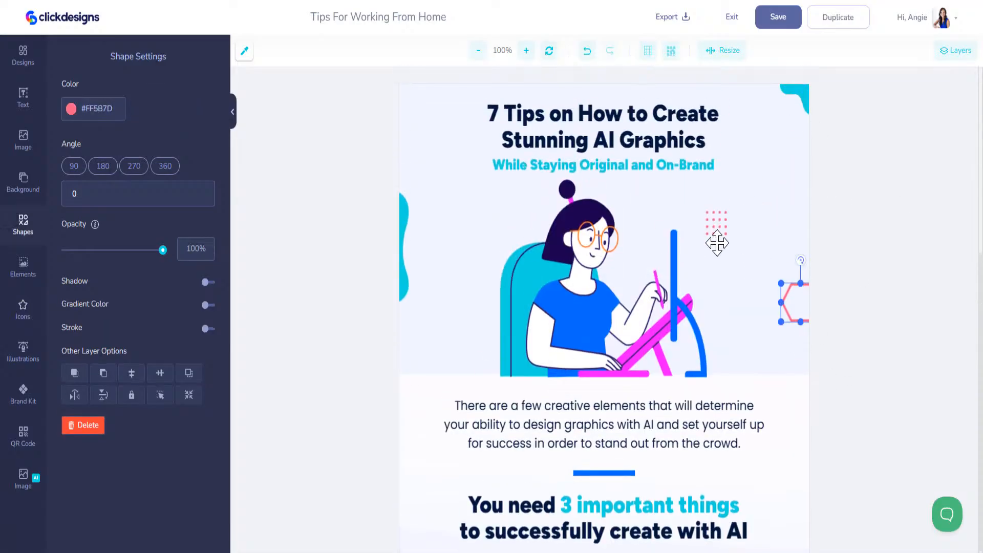
left_click(21, 409)
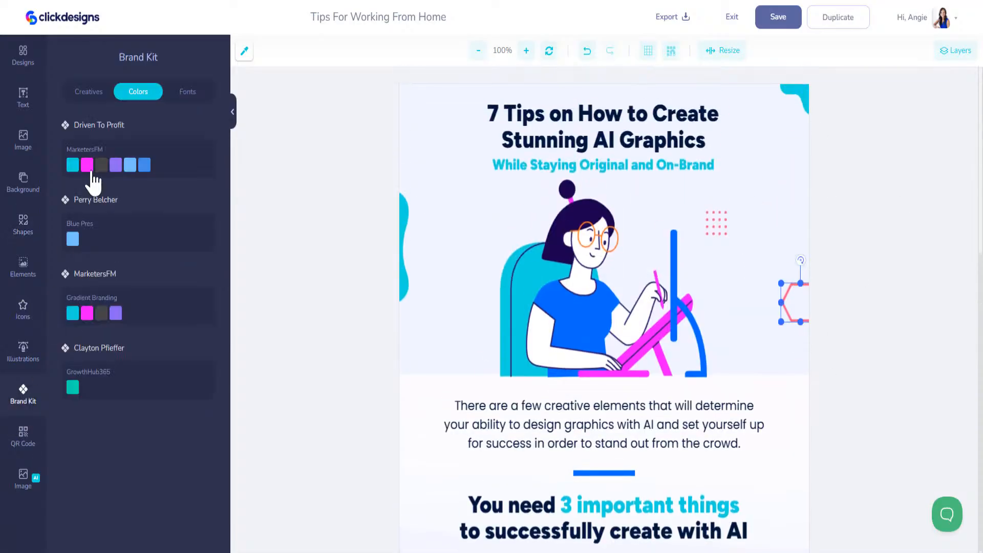
Step: Apply the cyan MarketersFM brand color to the dot grid beside the header illustration
left_click(717, 222)
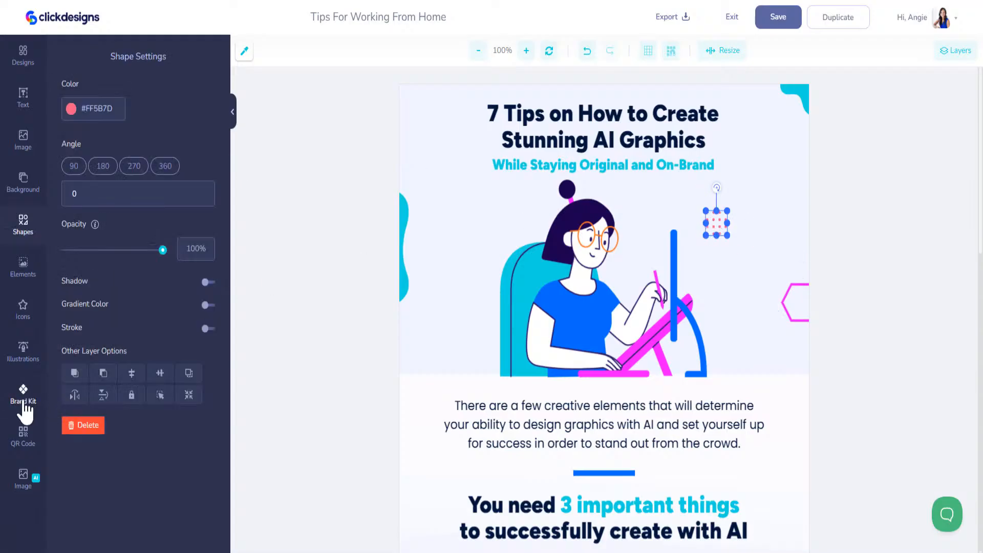
left_click(23, 394)
left_click(72, 164)
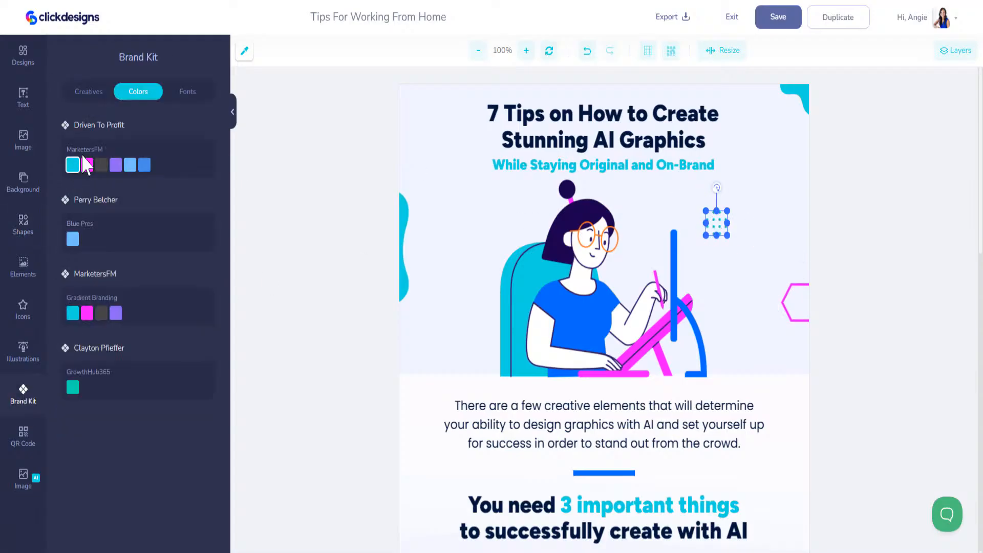
left_click(772, 154)
Step: Apply the cyan MarketersFM brand color to the short divider bar above the "You need 3 important things" heading
scroll(728, 355, "down", 5)
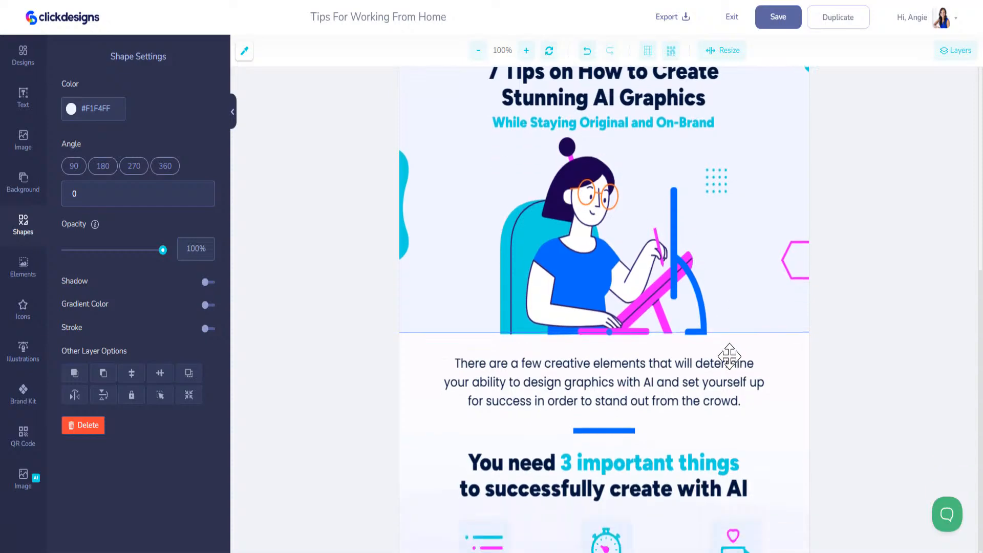
left_click(608, 179)
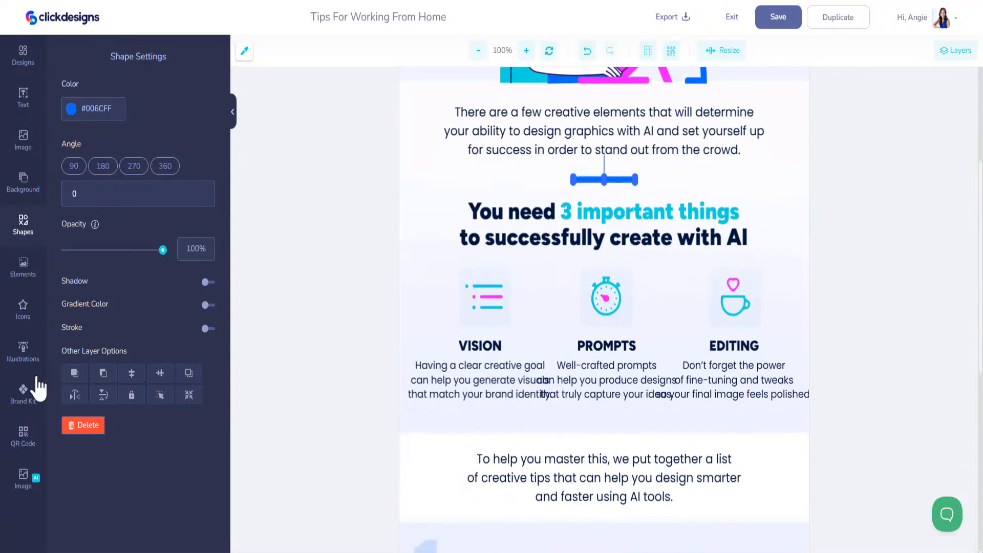
left_click(23, 395)
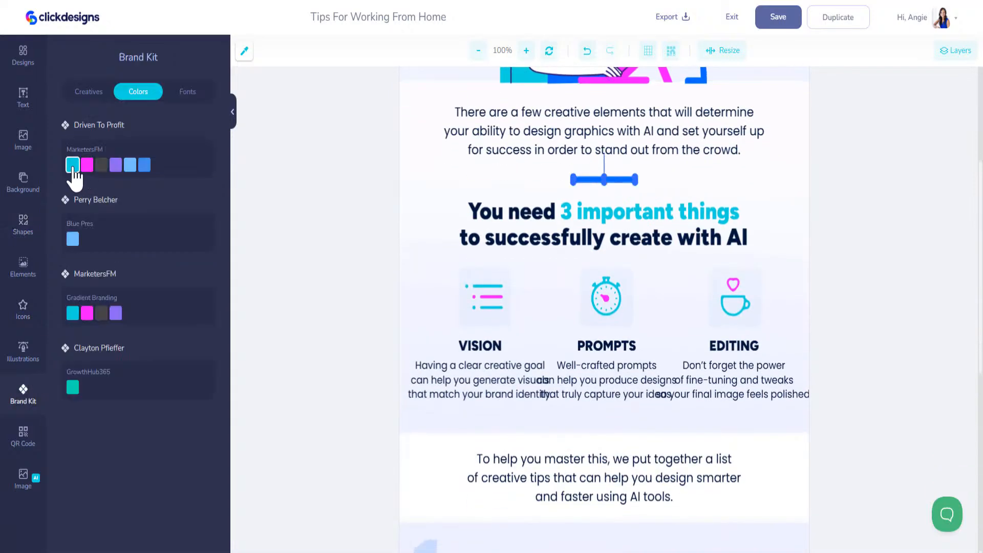
Step: Recolor the "Creative Zone" heading text in section 1 with the cyan MarketersFM brand color
scroll(607, 352, "down", 3)
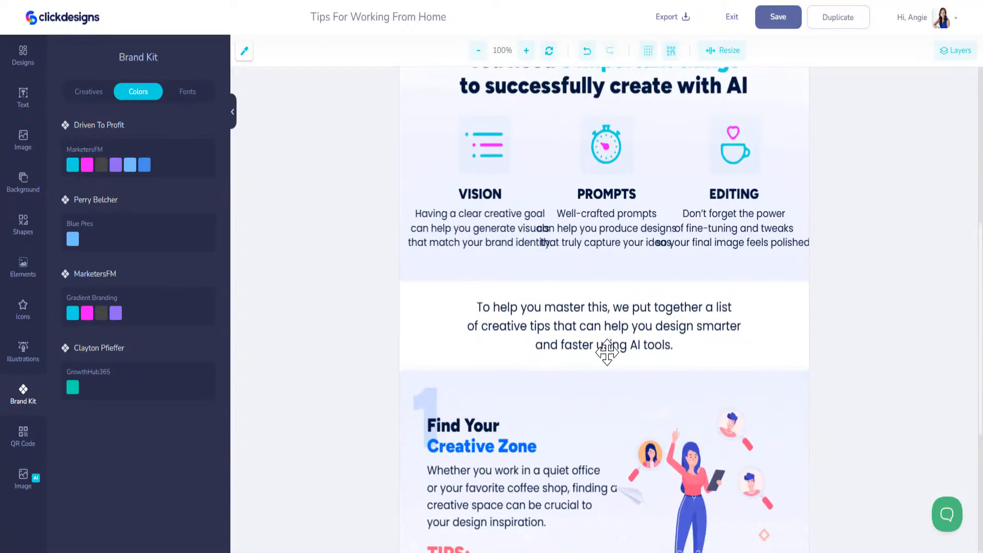
scroll(608, 352, "down", 3)
scroll(546, 352, "down", 3)
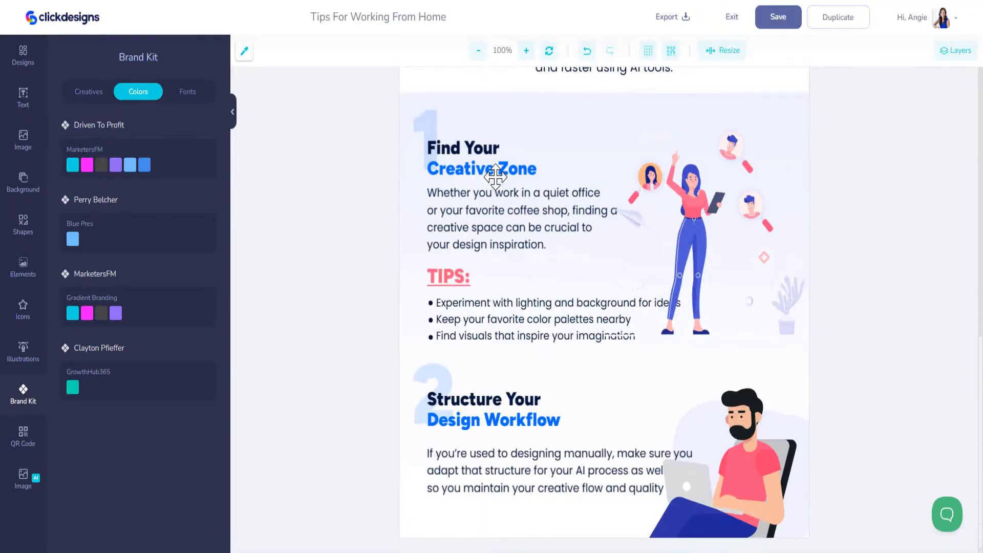
left_click(495, 177)
left_click(23, 392)
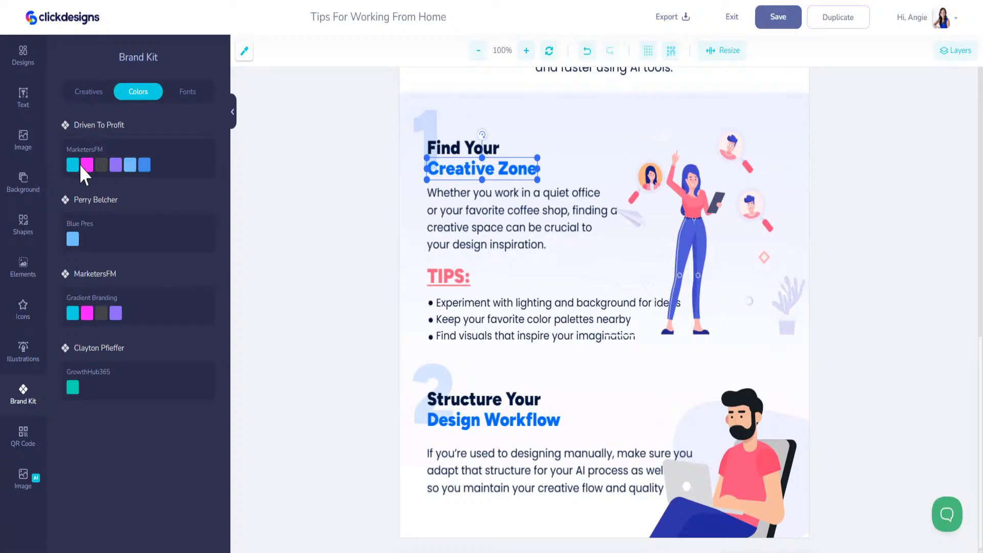
Step: Recolor the underlined "TIPS:" label with the magenta MarketersFM brand color
left_click(448, 276)
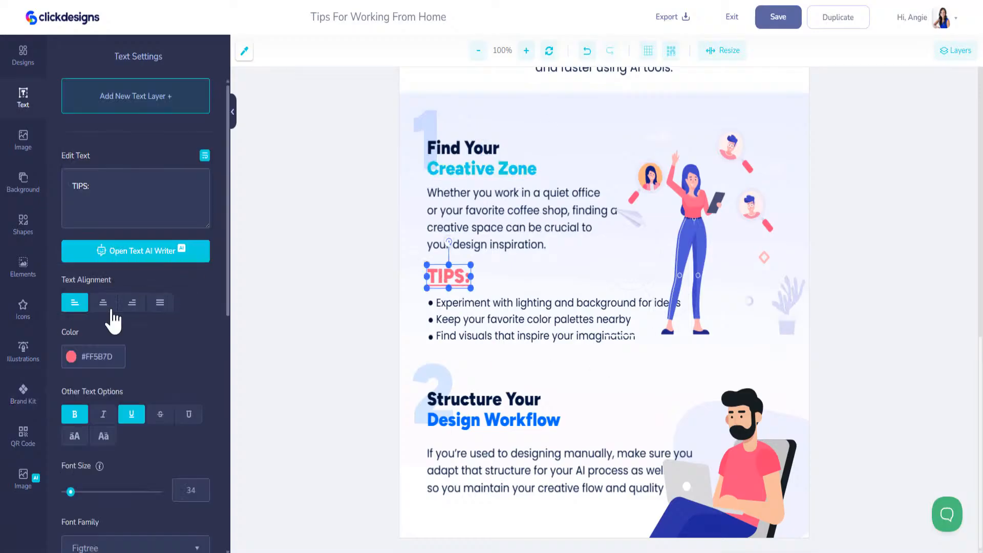
left_click(23, 395)
left_click(88, 167)
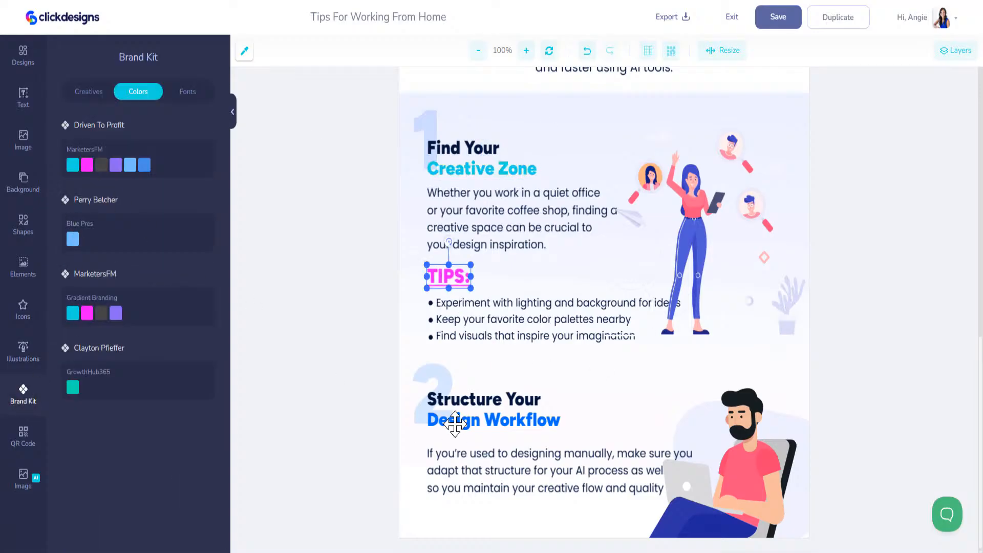
Step: Recolor the "Design Workflow" heading text in section 2 with the cyan MarketersFM brand color
left_click(450, 421)
left_click(24, 399)
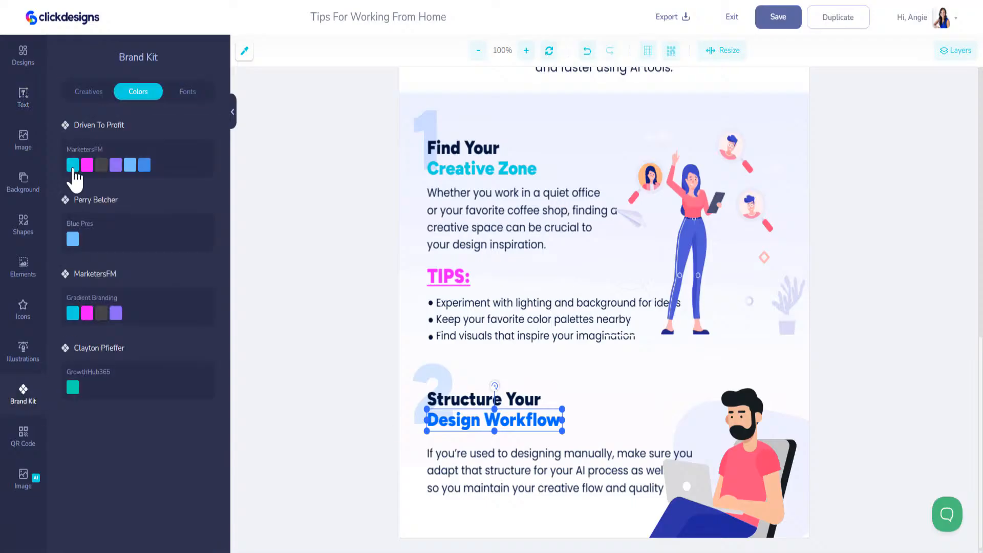
left_click(72, 164)
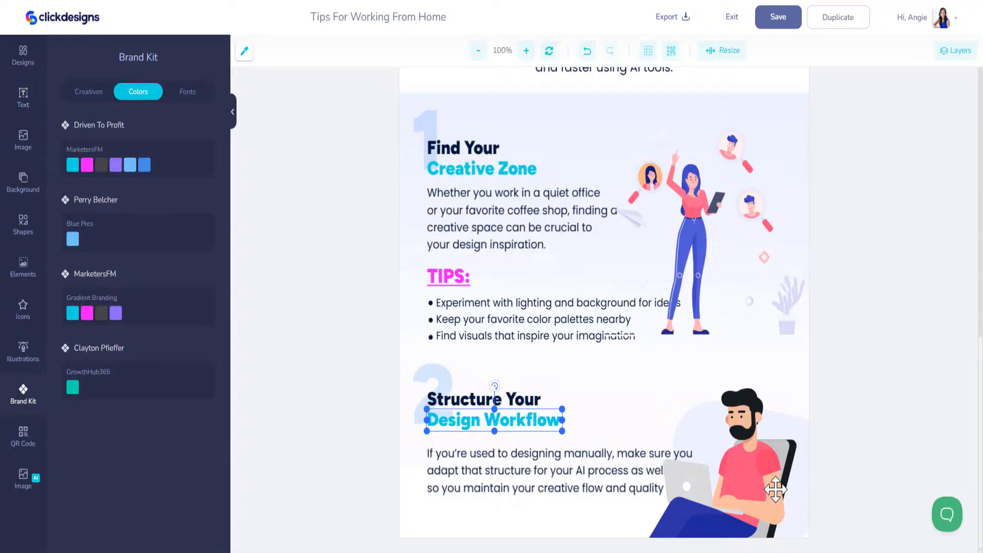
Step: Change the shirt body and the sleeve nearest the laptop in the seated man's illustration to #12D6DF
left_click(751, 468)
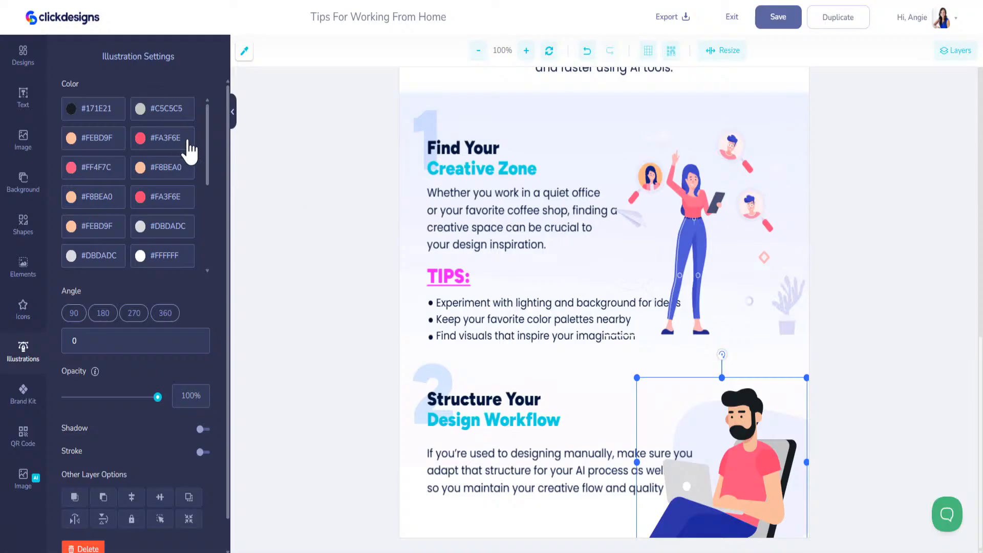
double_click(159, 145)
type("12D6D")
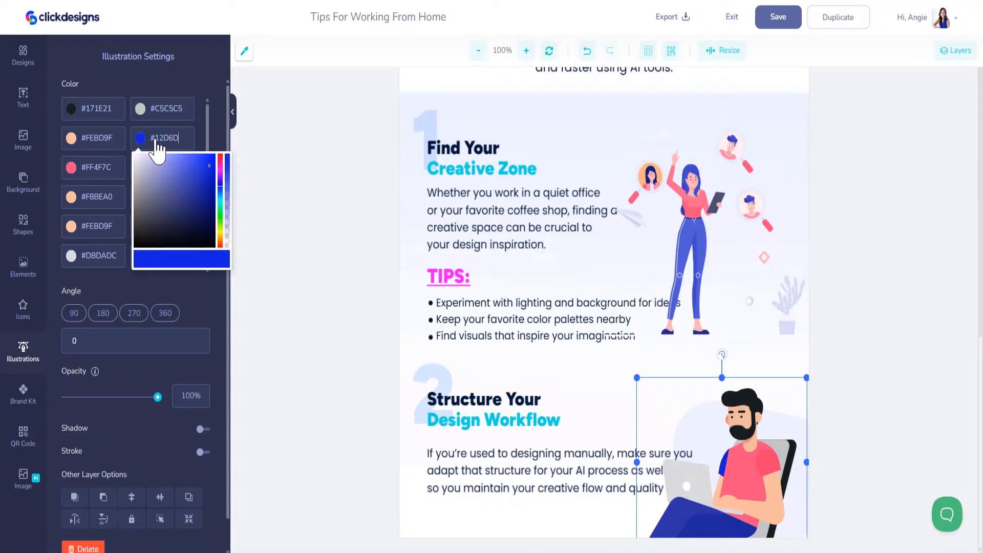
type("F")
double_click(174, 138)
key("ctrl+c")
double_click(103, 169)
key("ctrl+v")
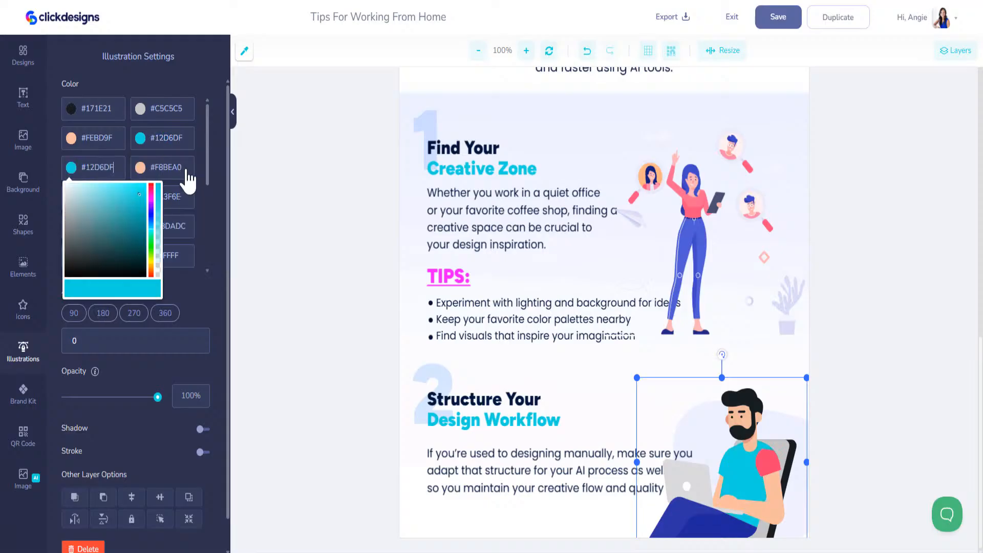
Step: Change the remaining pink sleeve of the seated man's shirt to #12D6DF
left_click(205, 174)
left_click_drag(209, 143, 205, 162)
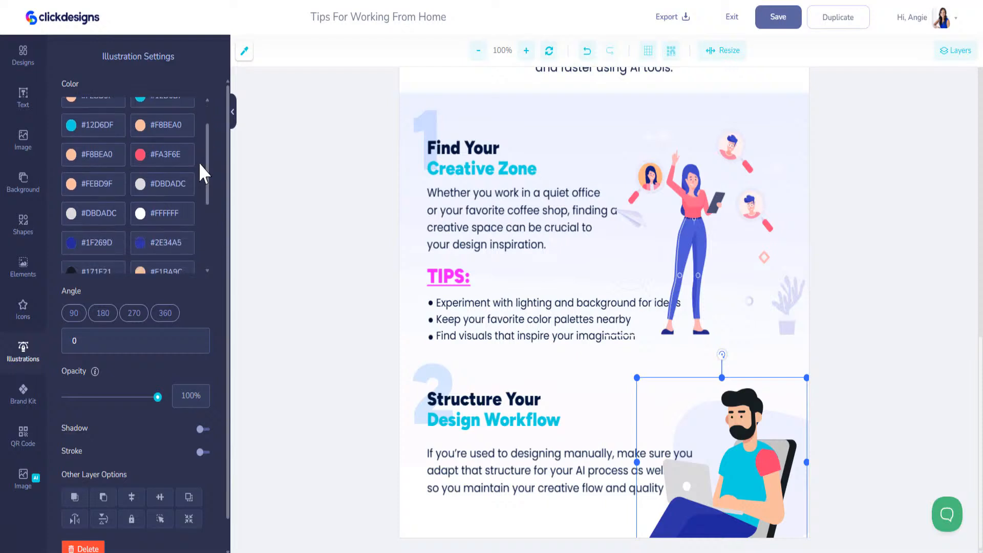
double_click(169, 155)
type("#12D6DF")
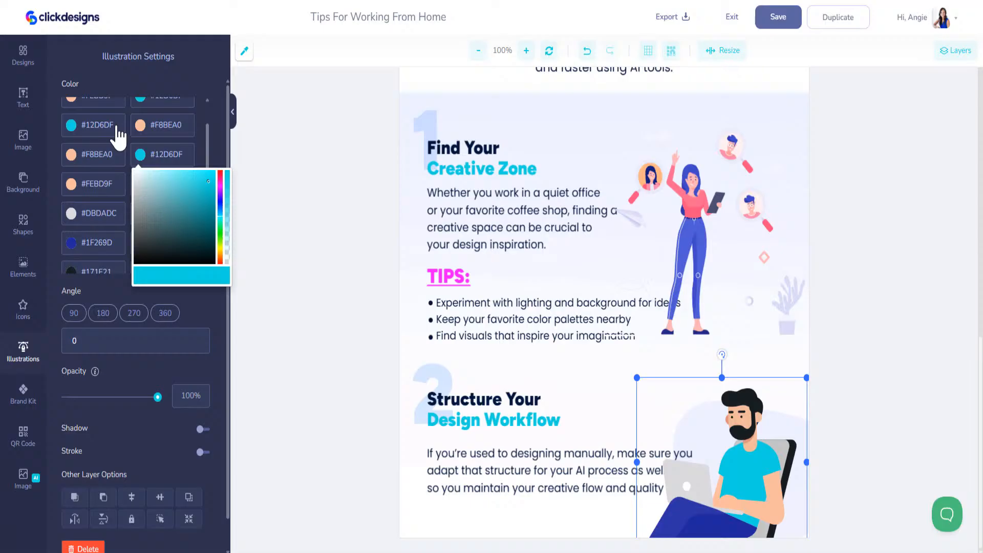
Step: Darken the body of the seated man's shirt slightly to #21C9D1 so it contrasts with the sleeves
left_click(72, 128)
left_click(134, 164)
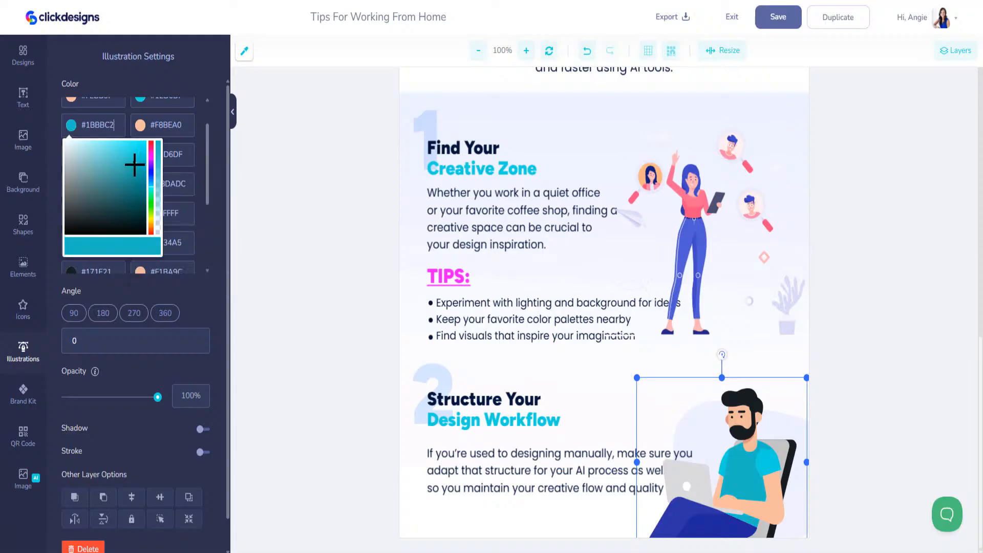
left_click_drag(132, 163, 134, 159)
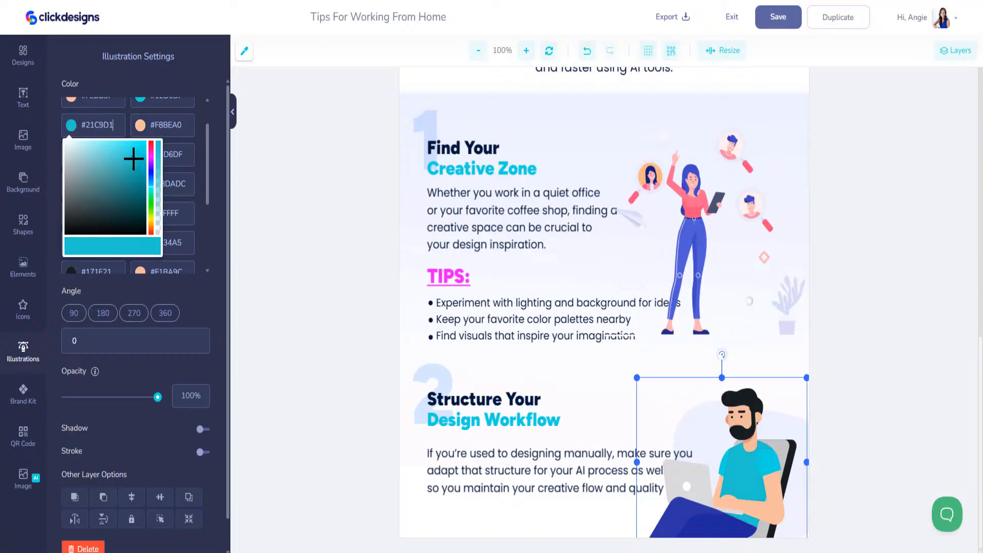
left_click(378, 293)
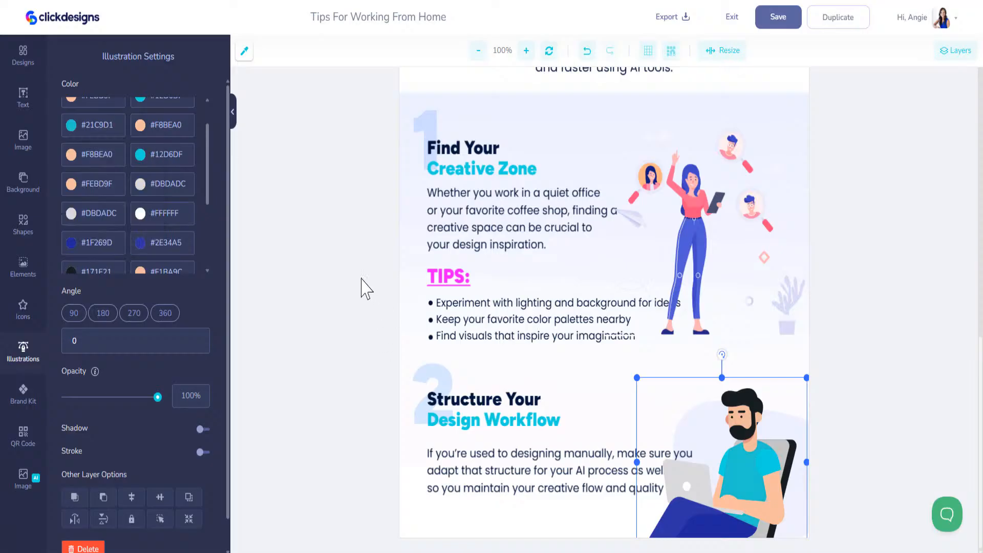
Step: Change the first pink color, #FF4F7C, of the standing woman's illustration in section 1 to #F70FFF
left_click(712, 173)
scroll(166, 232, "up", 1)
left_click(163, 139)
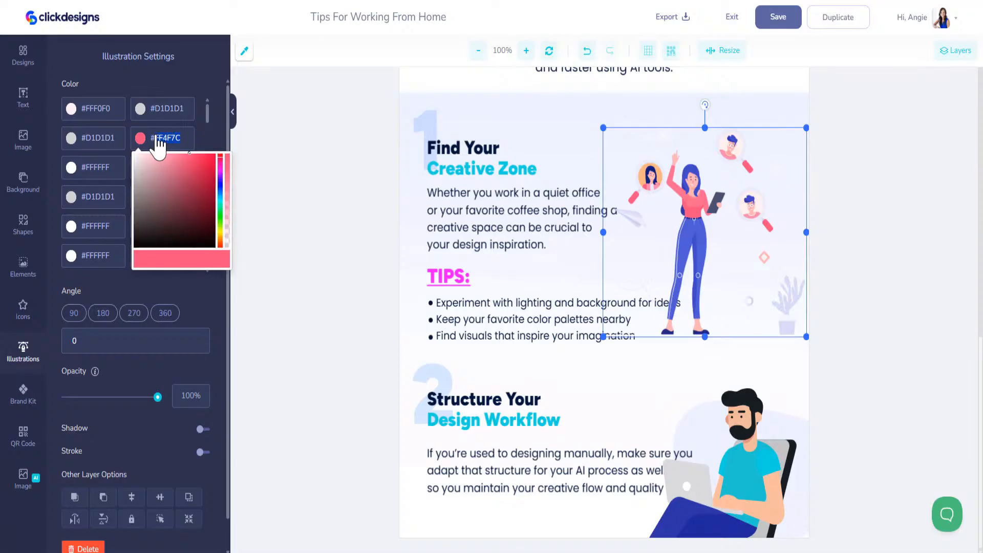
type("#F70FFF")
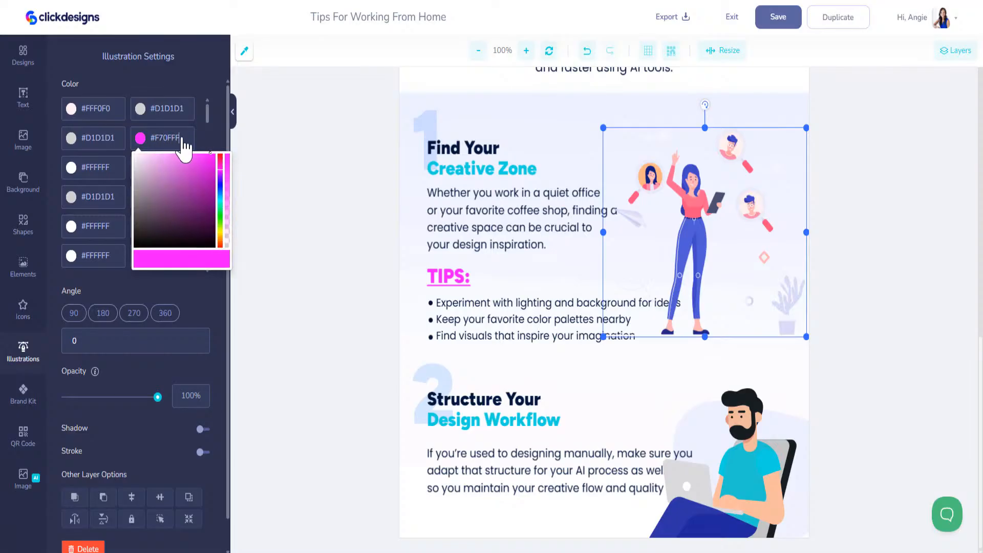
left_click(216, 102)
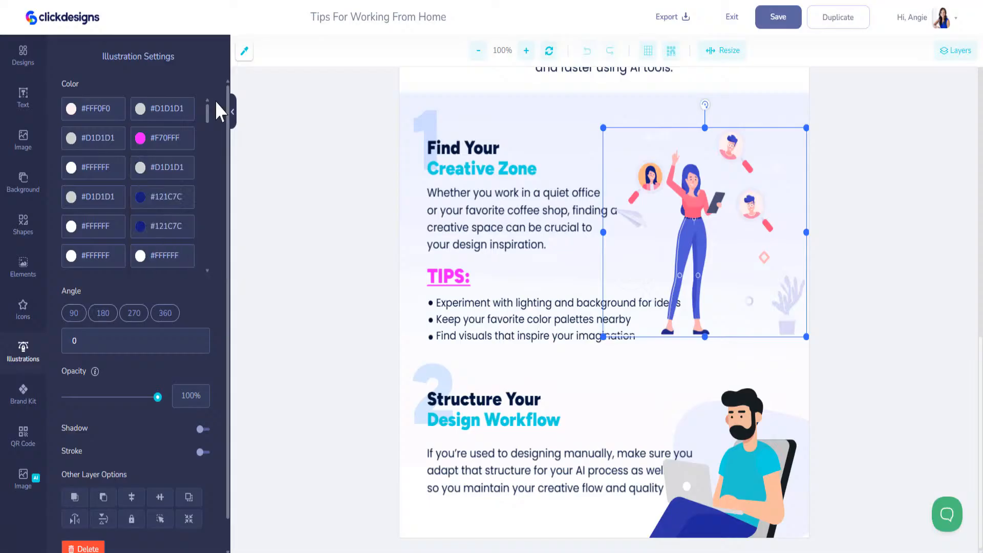
Step: Change the magnifying glass handles around the standing woman to #F70FFF
left_click_drag(207, 108, 208, 259)
left_click(174, 226)
type("#F70FFF")
left_click(87, 198)
type("#F70FFF")
left_click(178, 149)
type("#F70FFF")
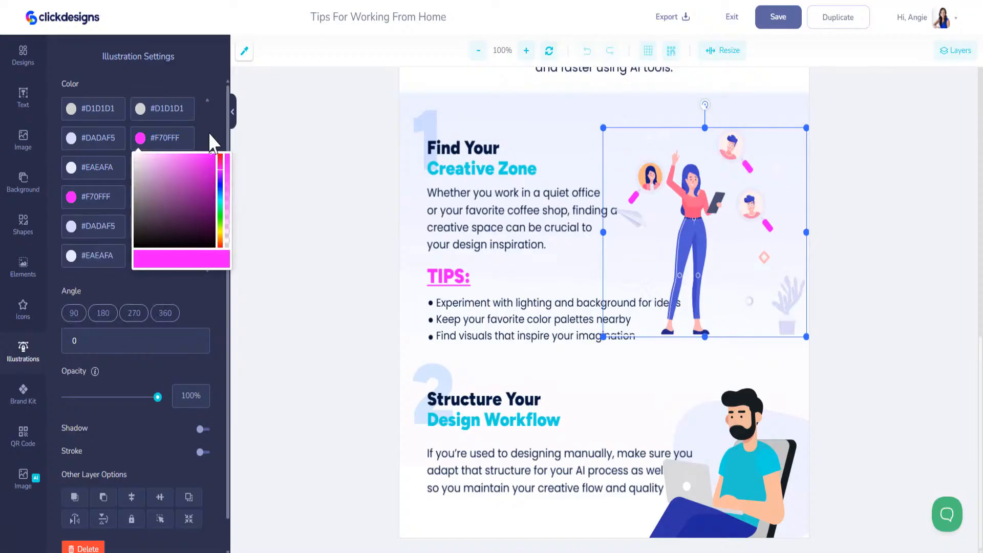
left_click(218, 202)
Step: Change the body and raised-arm sleeve of the standing woman's top to #F70FFF
scroll(208, 254, "up", 3)
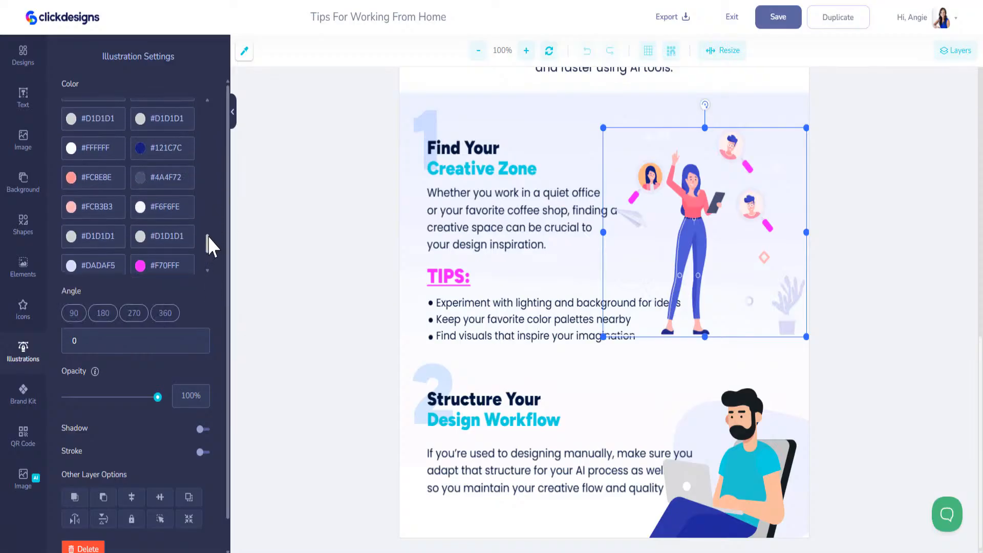
scroll(134, 198, "up", 3)
left_click(126, 233)
type("#F70FFF")
left_click(176, 240)
type("#F70FFF")
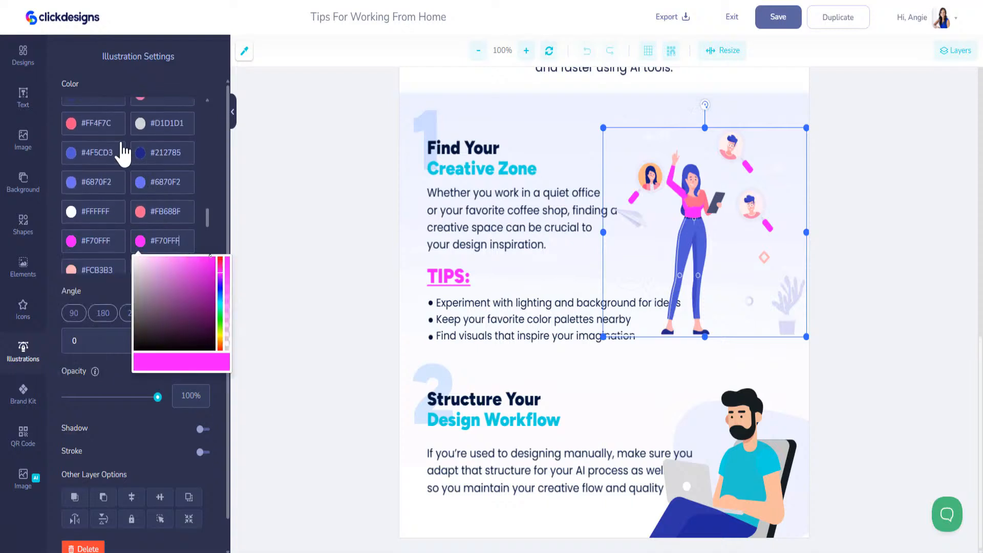
left_click(97, 124)
type("#F70FFF")
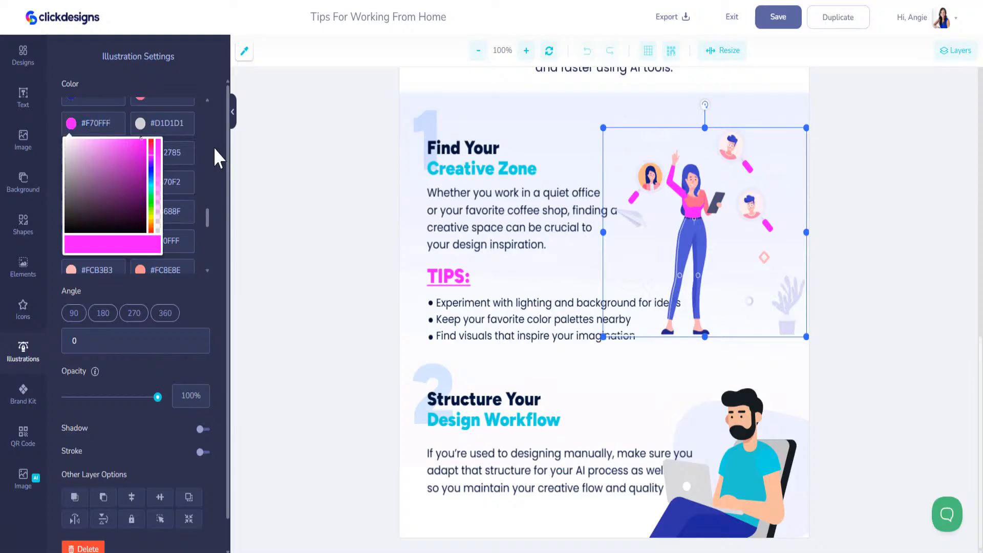
Step: Change the remaining pink shade of the standing woman's top from the #FB688F swatch to #F70FFF
scroll(208, 211, "up", 1)
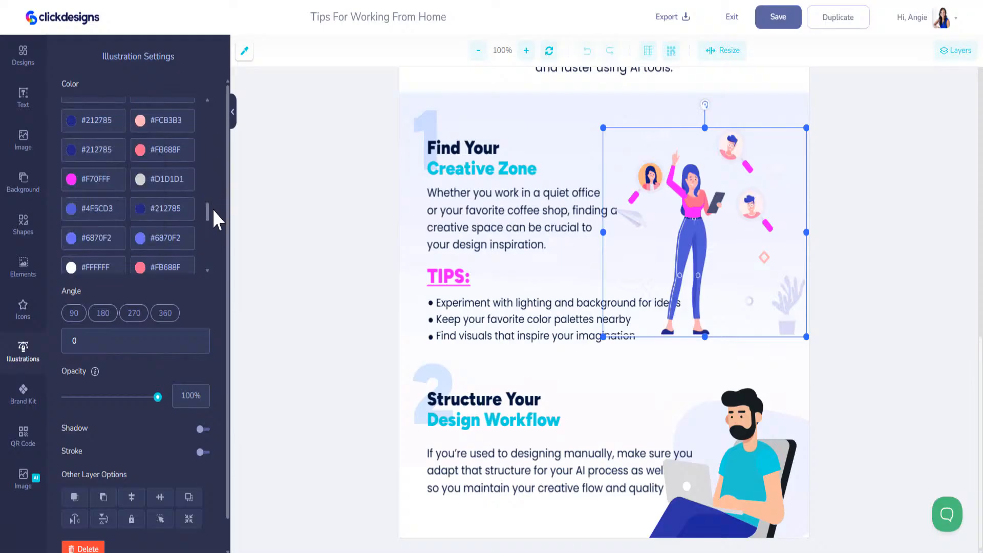
left_click(190, 152)
type("#F70FFF")
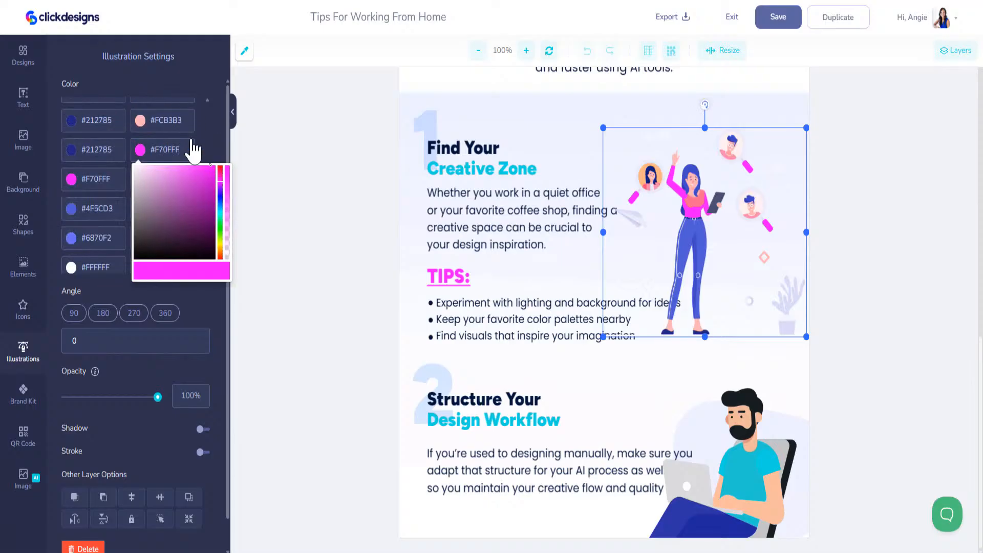
left_click(218, 154)
left_click_drag(208, 207, 208, 127)
left_click_drag(182, 209, 151, 208)
type("#F70FFF")
left_click(211, 183)
left_click_drag(208, 128, 229, 225)
scroll(197, 194, "down", 1)
left_click(179, 185)
key("ctrl+a")
type("#F70FFF")
scroll(207, 153, "up", 3)
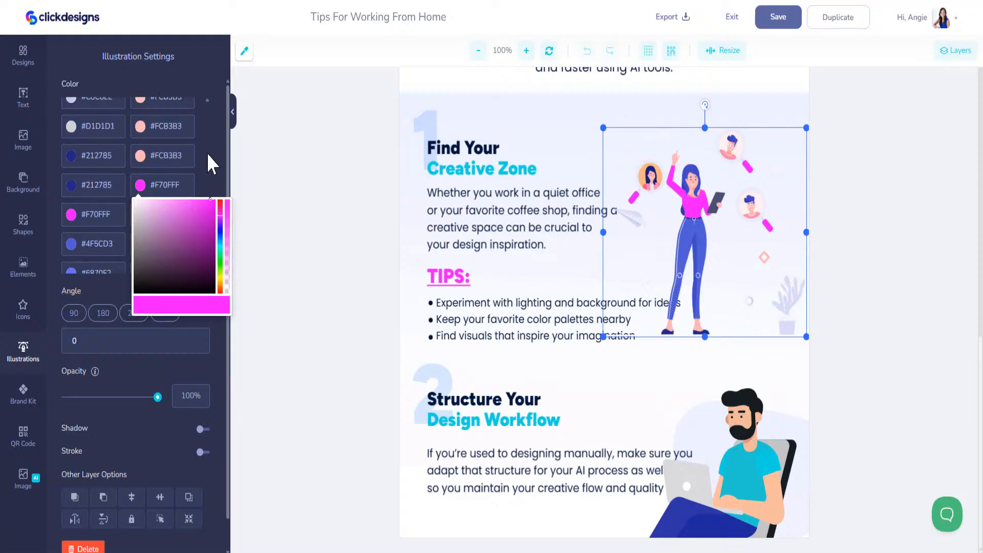
Step: Review the recolored infographic from its title down to section 2 for text and color issues
left_click(817, 180)
scroll(466, 249, "up", 10)
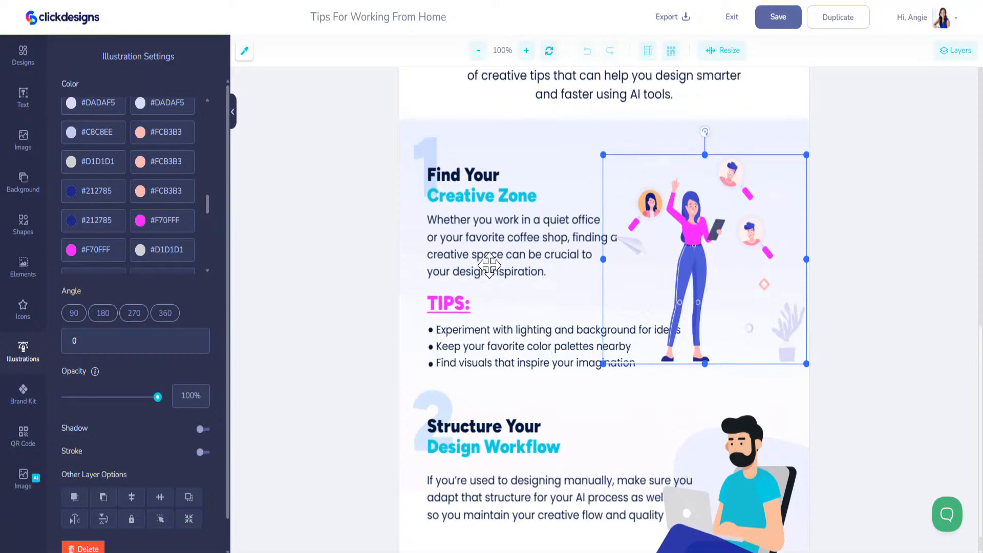
scroll(488, 266, "up", 2)
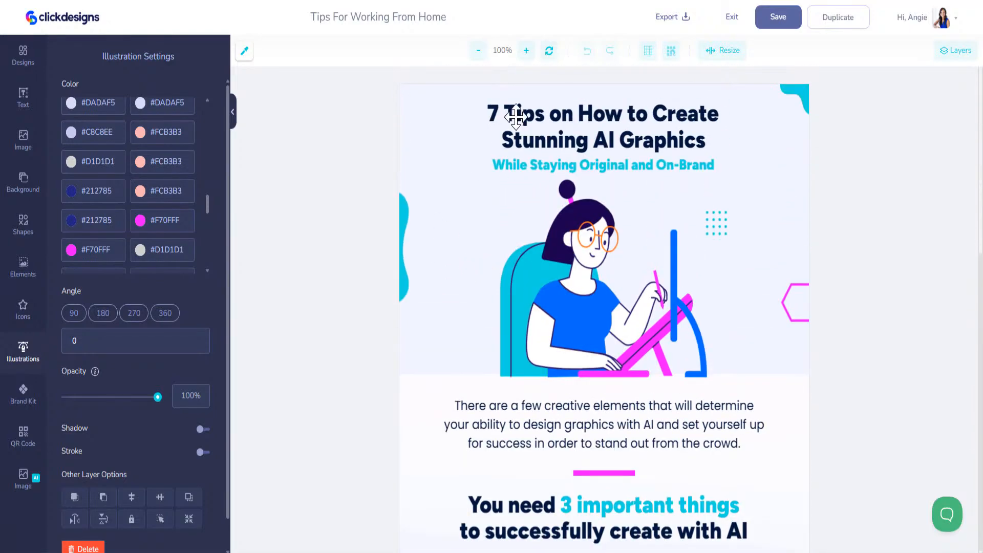
scroll(807, 377, "down", 8)
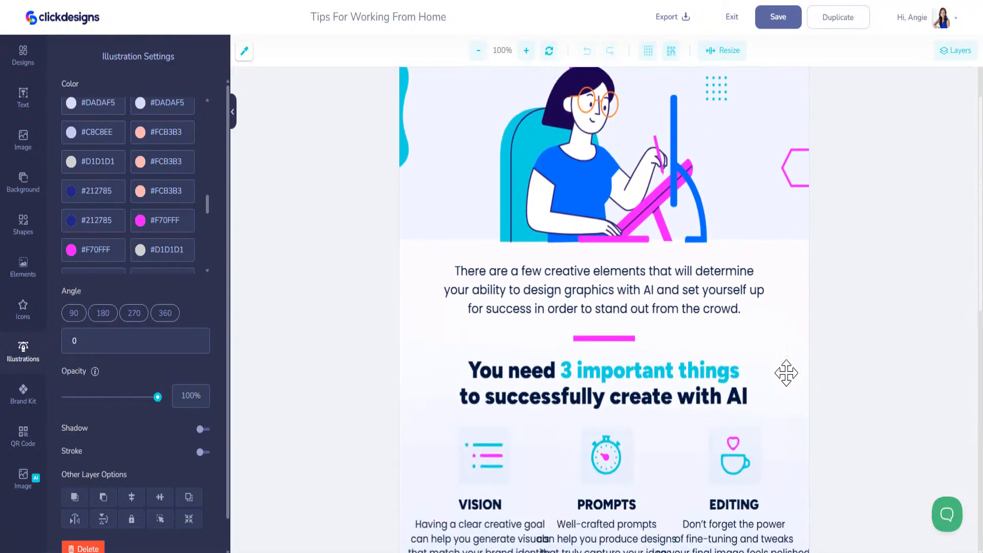
scroll(778, 397, "down", 6)
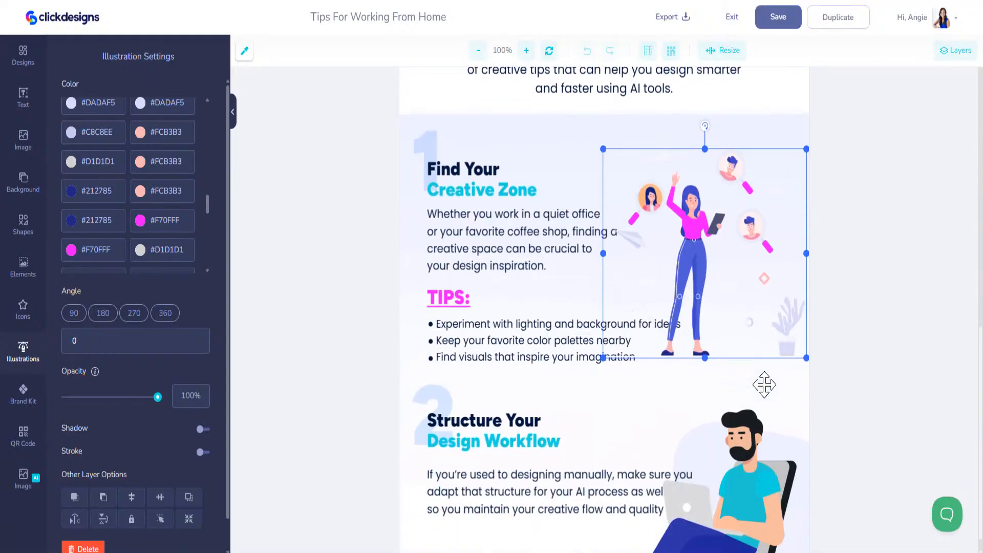
scroll(636, 242, "up", 14)
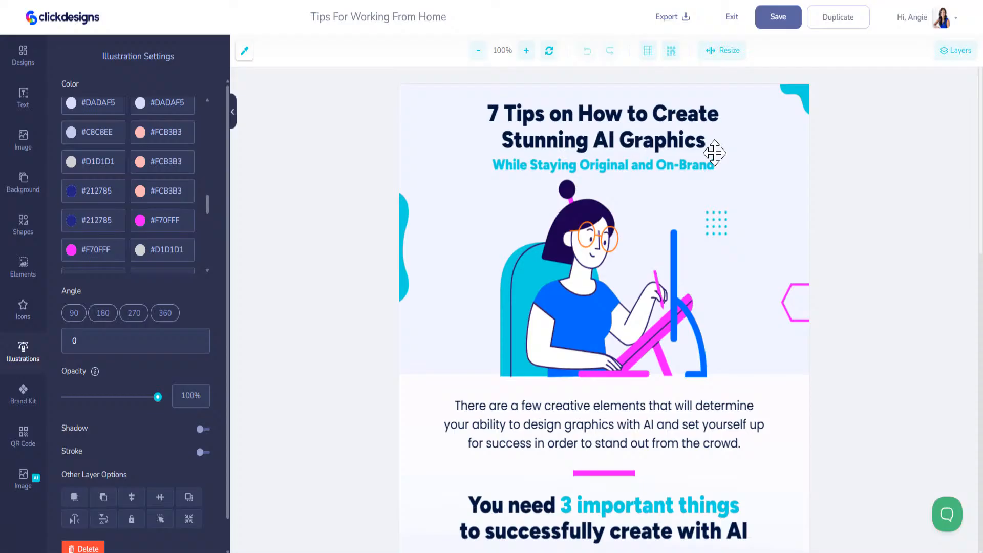
scroll(681, 234, "down", 9)
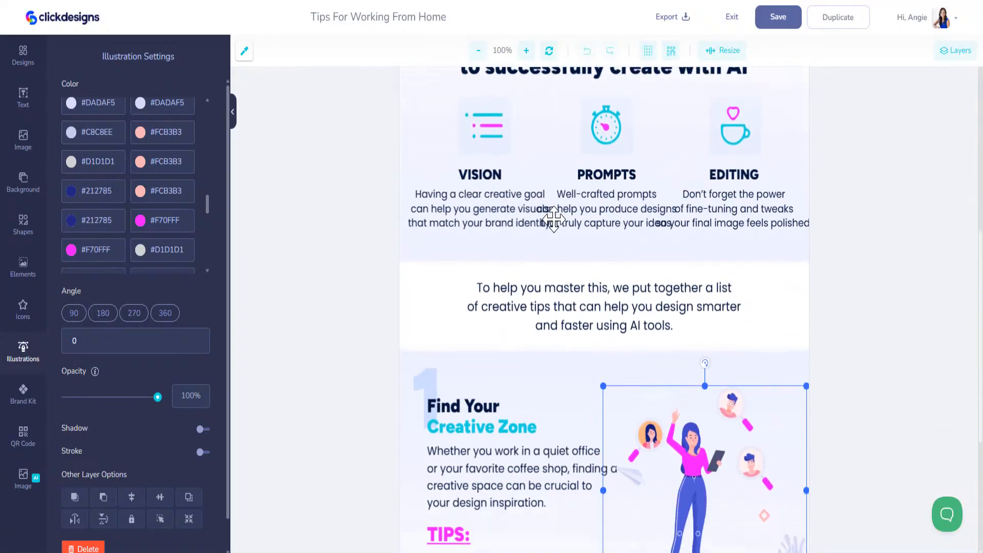
left_click(544, 205)
left_click_drag(552, 204, 535, 202)
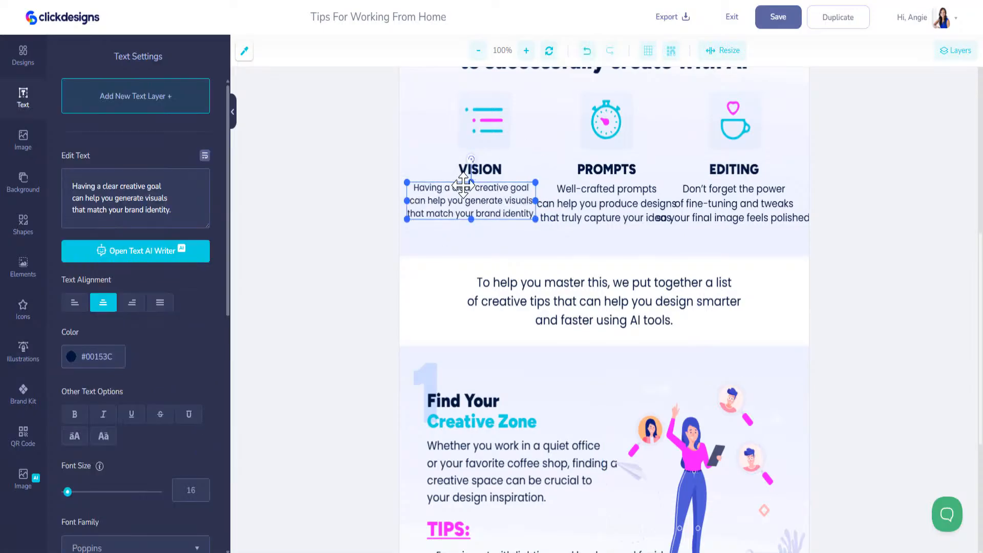
left_click(587, 51)
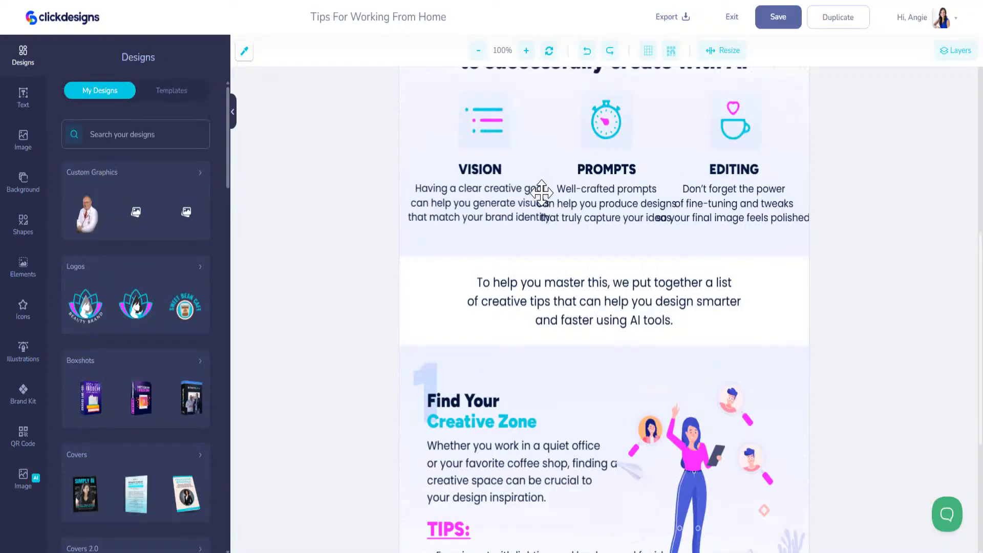
Step: Turn on text wrapping for the Vision description, narrow its text box and place it under the VISION heading
left_click(495, 215)
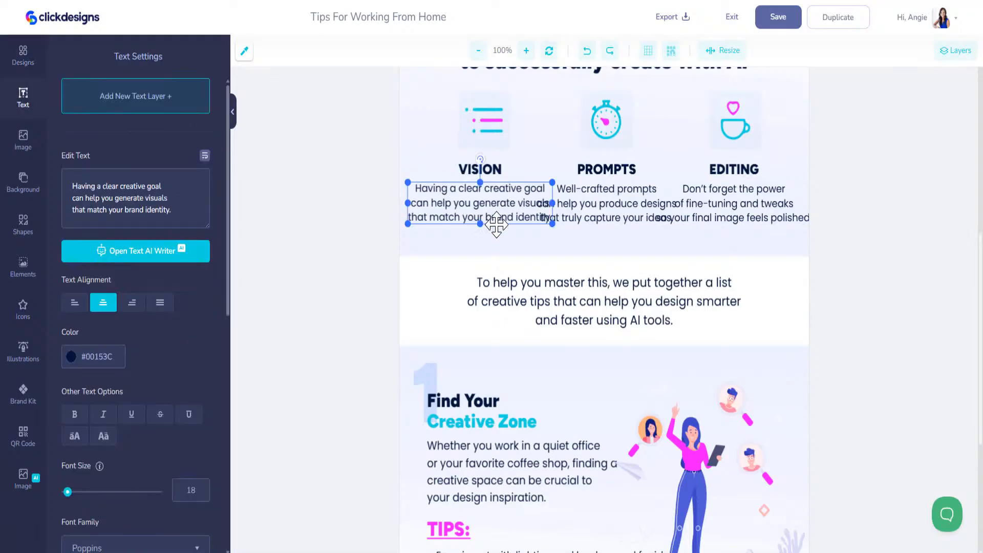
left_click(206, 155)
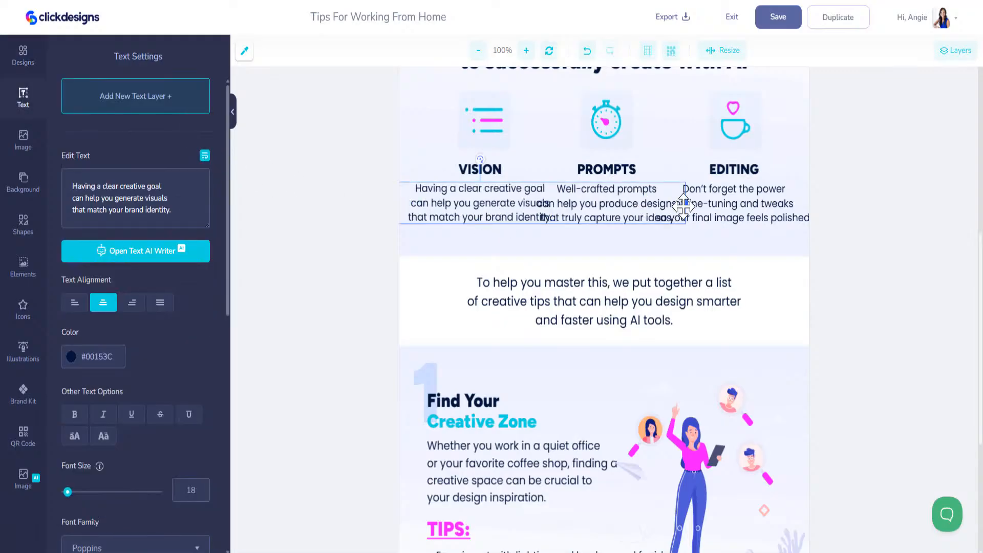
left_click_drag(684, 204, 507, 203)
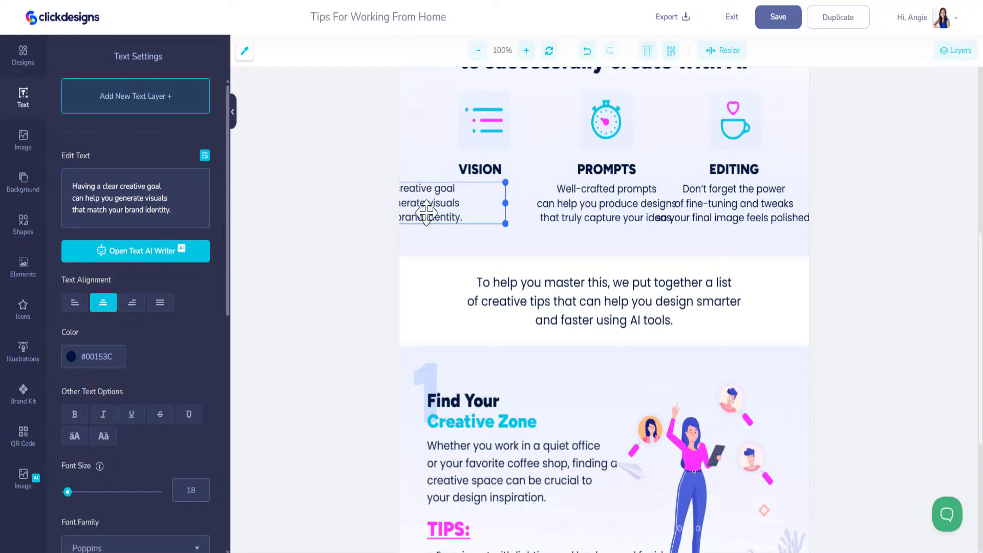
left_click_drag(435, 211, 496, 179)
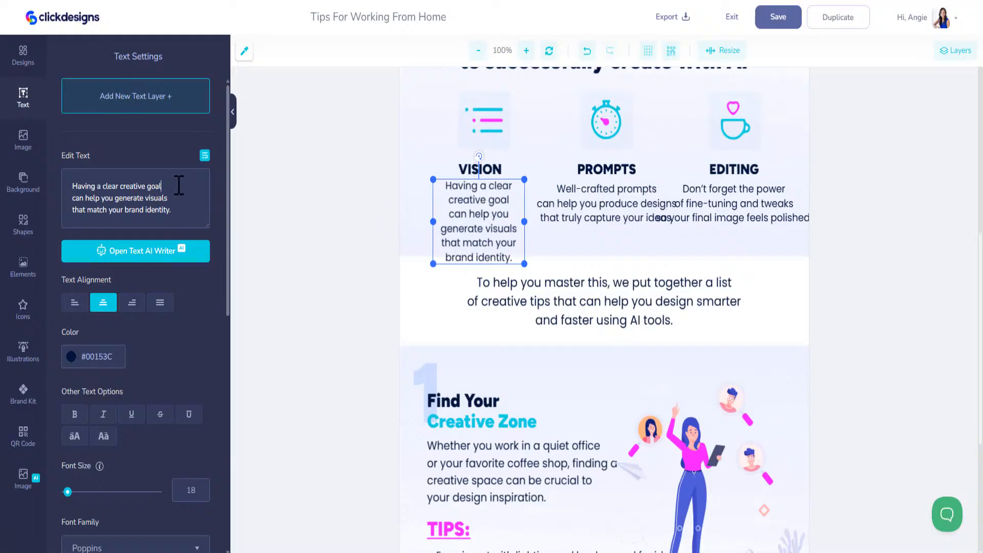
Step: Remove the manual line breaks in the Vision description and widen its box so the text fills four centered lines
key("Delete")
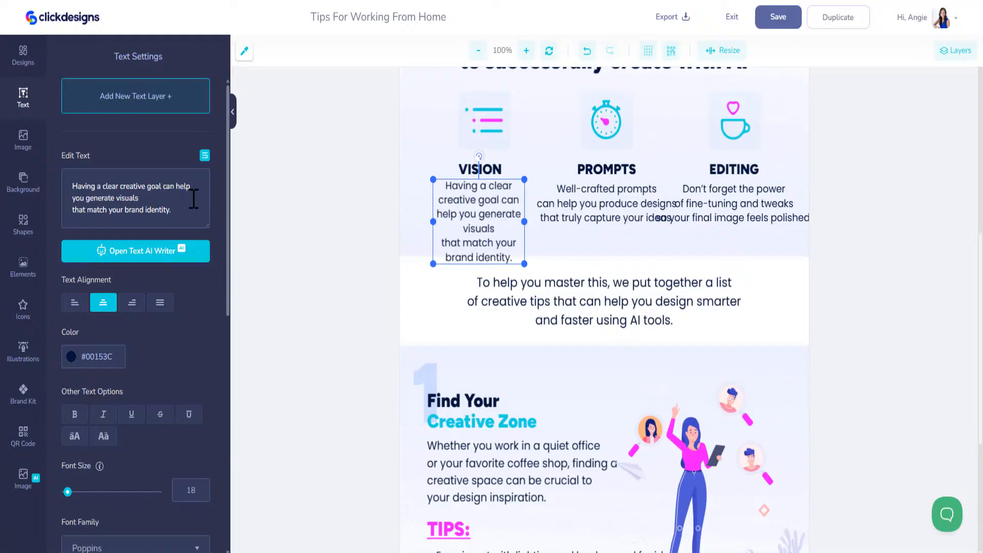
key("Delete")
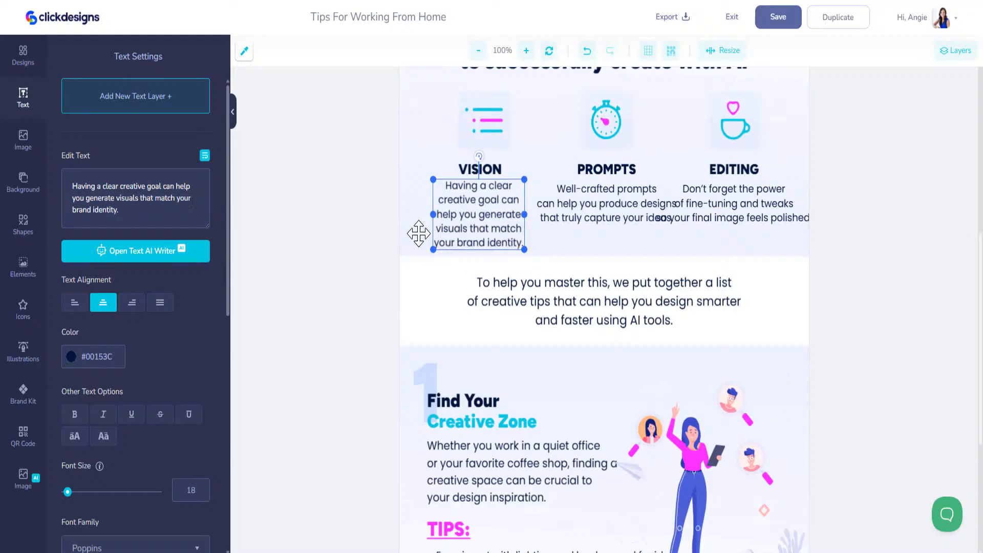
left_click_drag(431, 215, 413, 214)
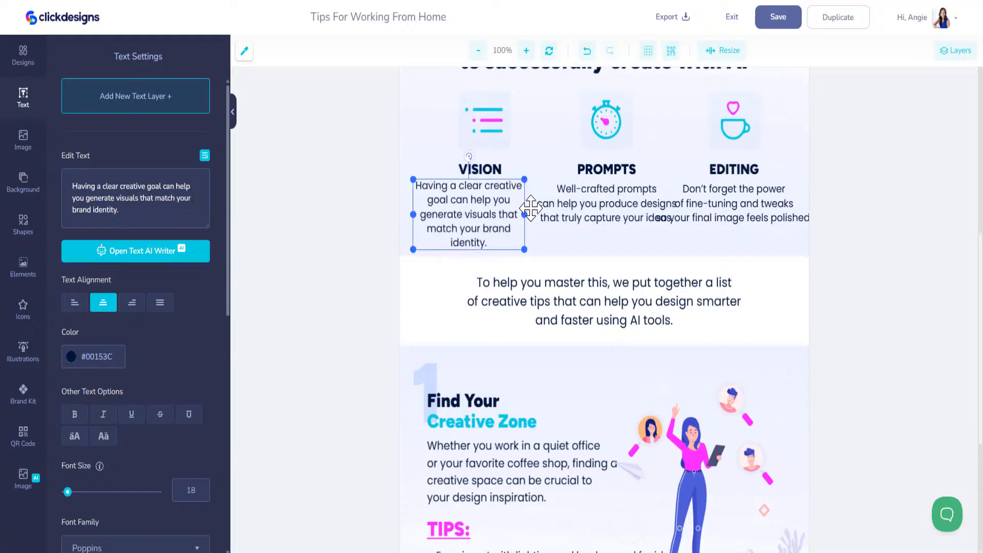
mouse_move(524, 215)
left_mouse_down()
mouse_move(539, 215)
mouse_move(517, 230)
left_mouse_up()
Step: Turn on text wrapping for the Prompts description, narrow its text box and move it under the PROMPTS heading
left_click(584, 207)
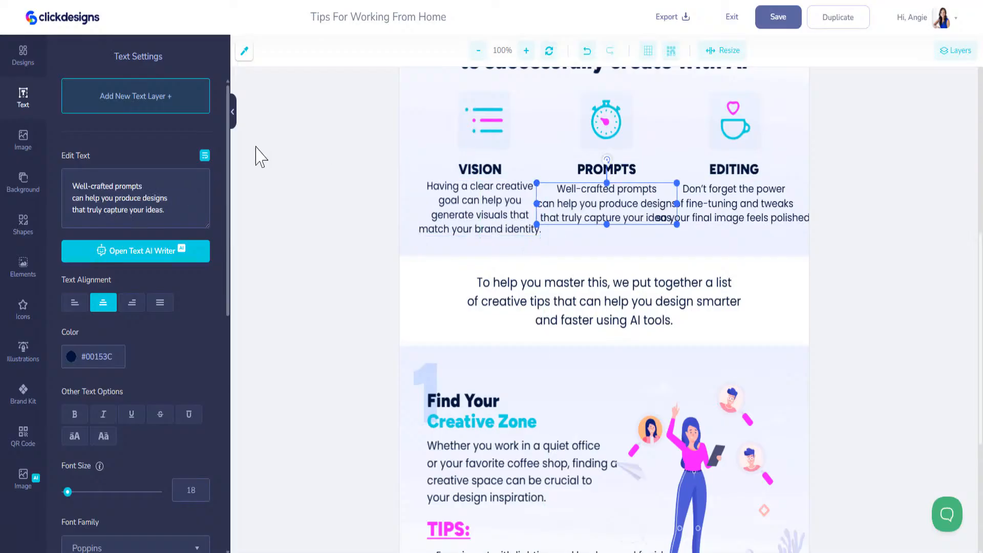
left_click(208, 159)
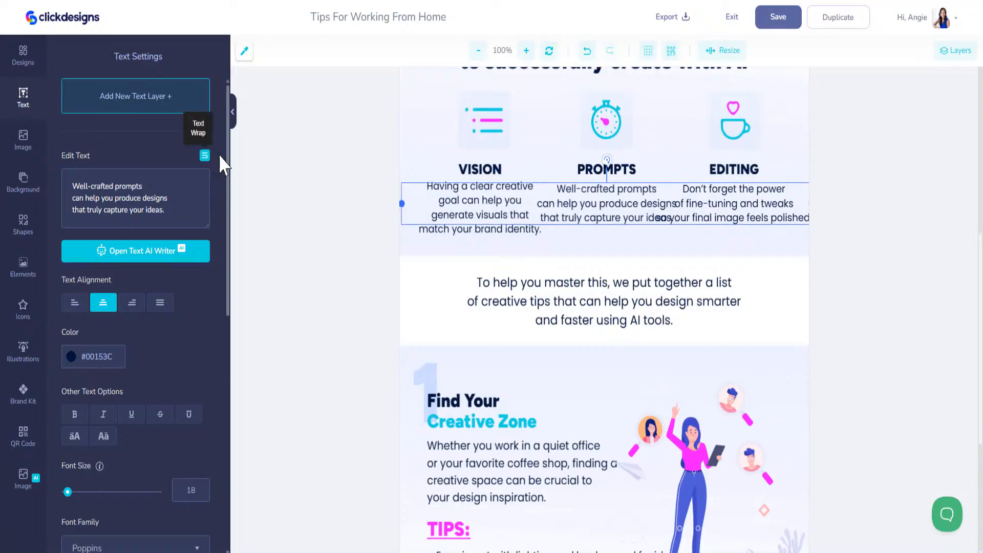
left_click_drag(402, 204, 685, 204)
left_click_drag(738, 211, 611, 209)
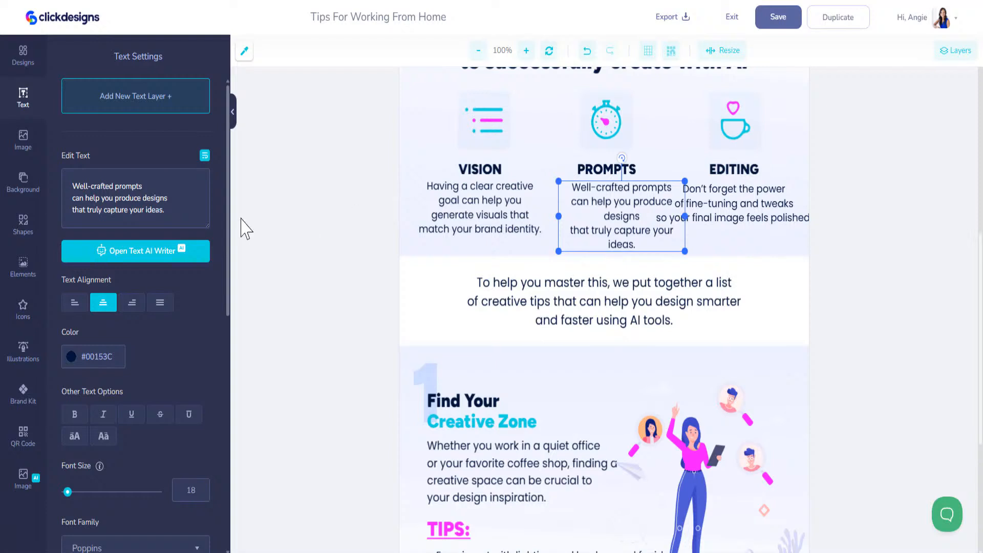
Step: Remove the manual line breaks in the Prompts description and center its text in four lines under the heading
key("Delete")
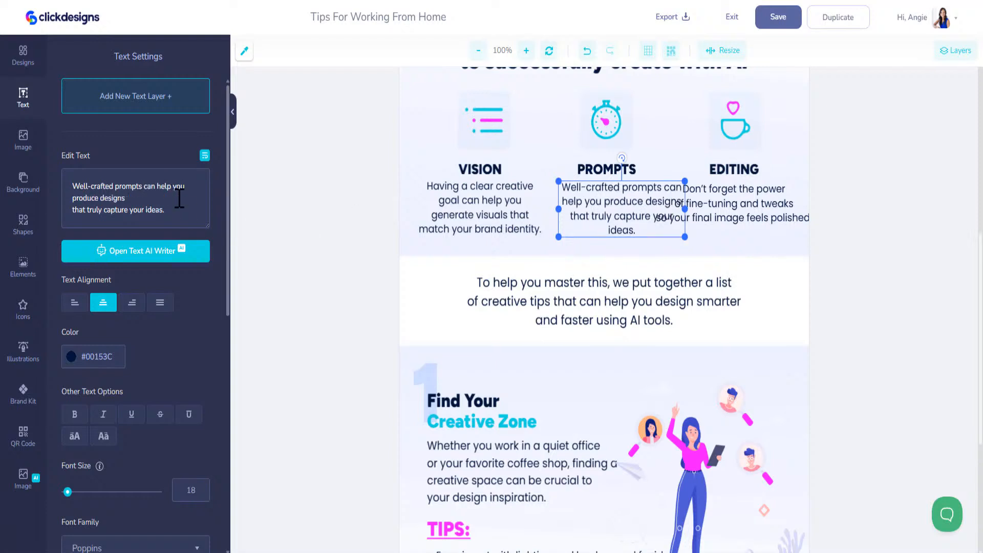
key("Delete")
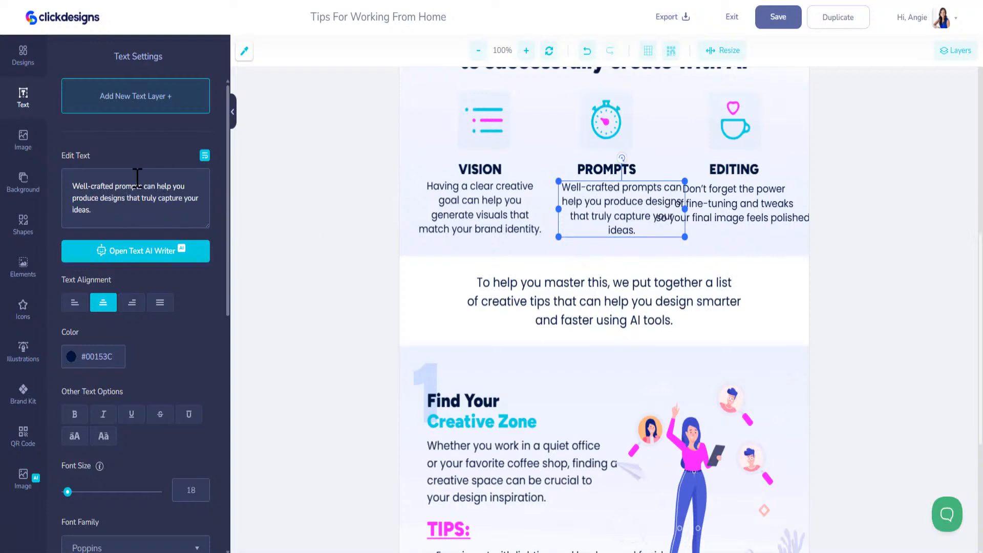
left_click_drag(656, 210, 624, 201)
Step: Turn on text wrapping for the Editing description and remove its manual line breaks
left_click(708, 200)
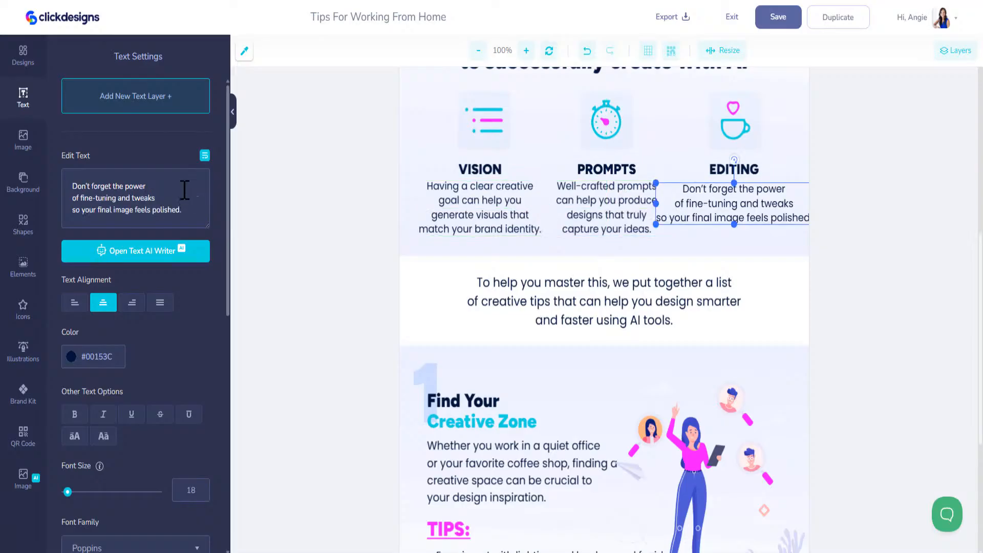
left_click(206, 156)
key("Delete")
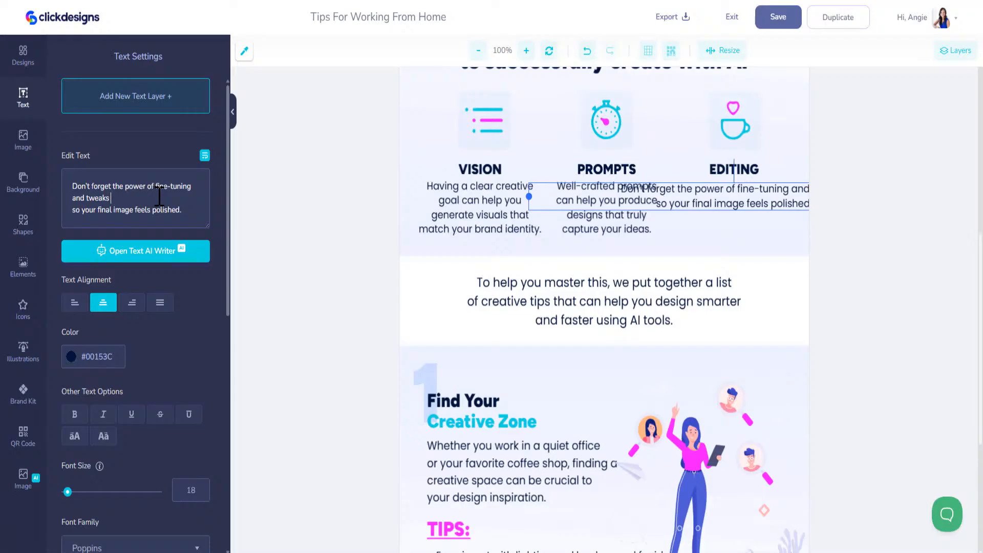
key("Delete")
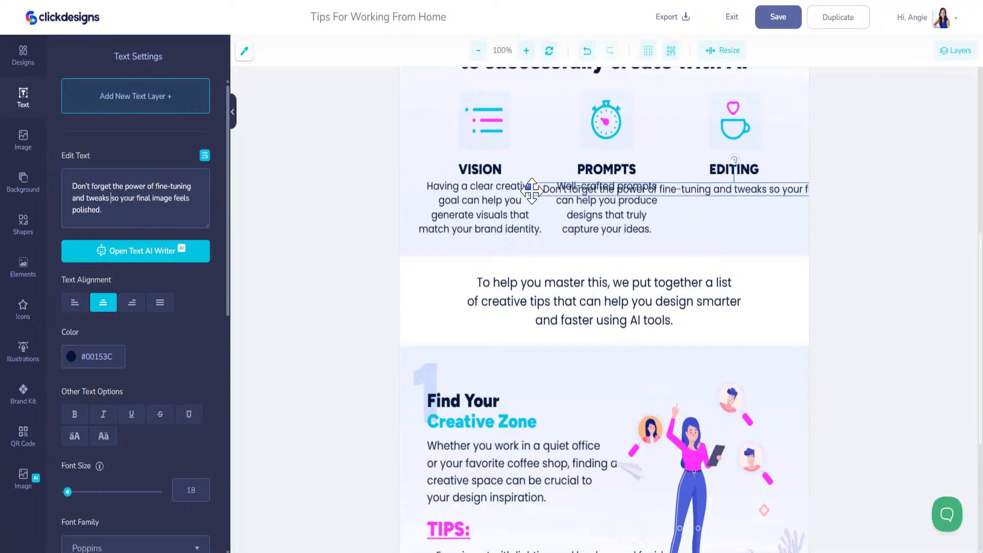
Step: Narrow the Editing description's text box to four lines and center it under the EDITING heading
left_click_drag(542, 189, 647, 209)
left_click_drag(725, 209, 734, 208)
left_click_drag(654, 213, 665, 213)
left_click_drag(742, 209, 748, 205)
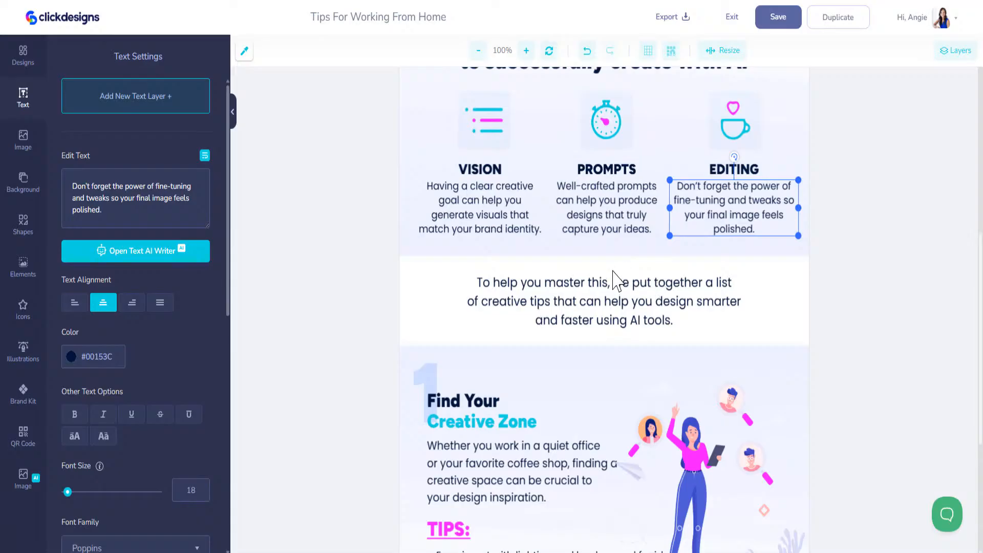
scroll(616, 281, "down", 5)
left_click(619, 237)
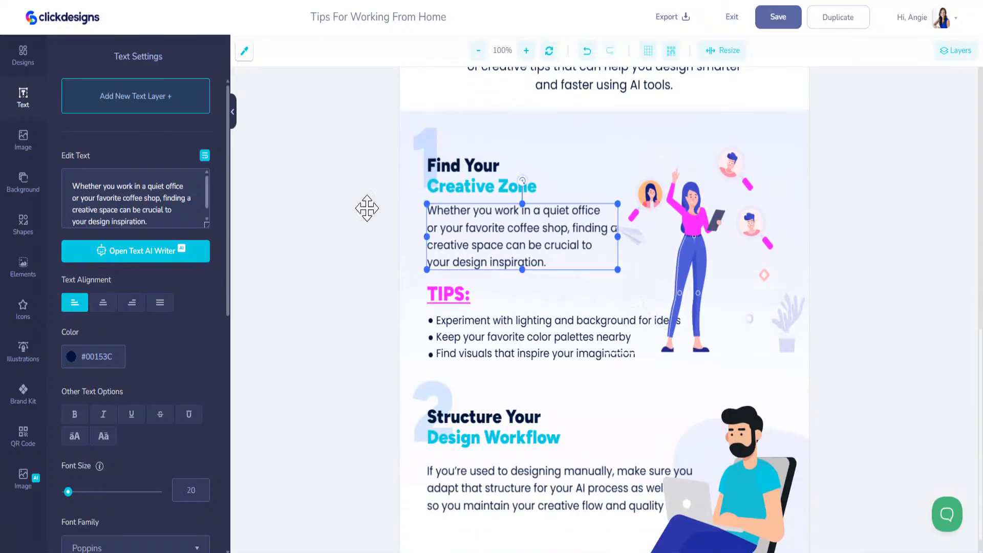
left_click_drag(616, 237, 608, 237)
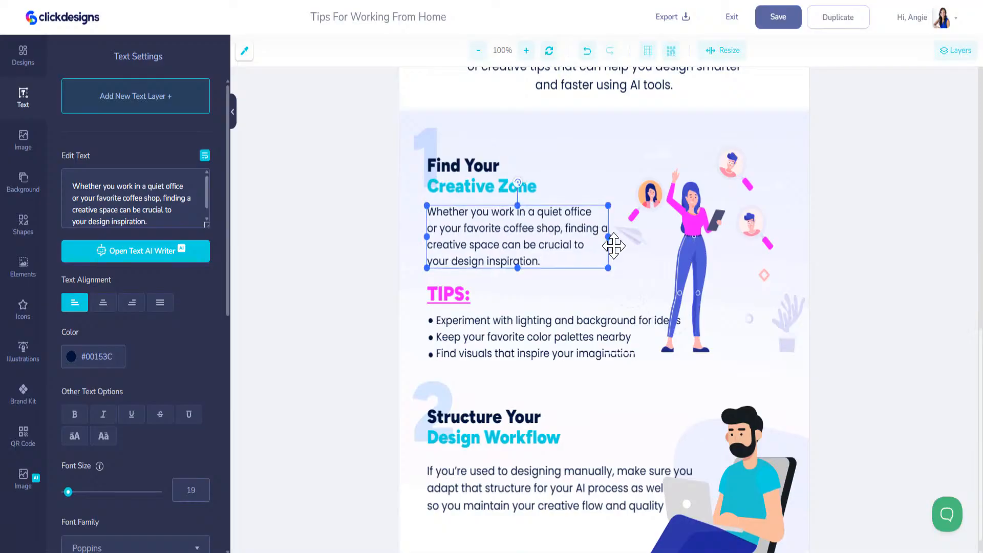
left_click(585, 53)
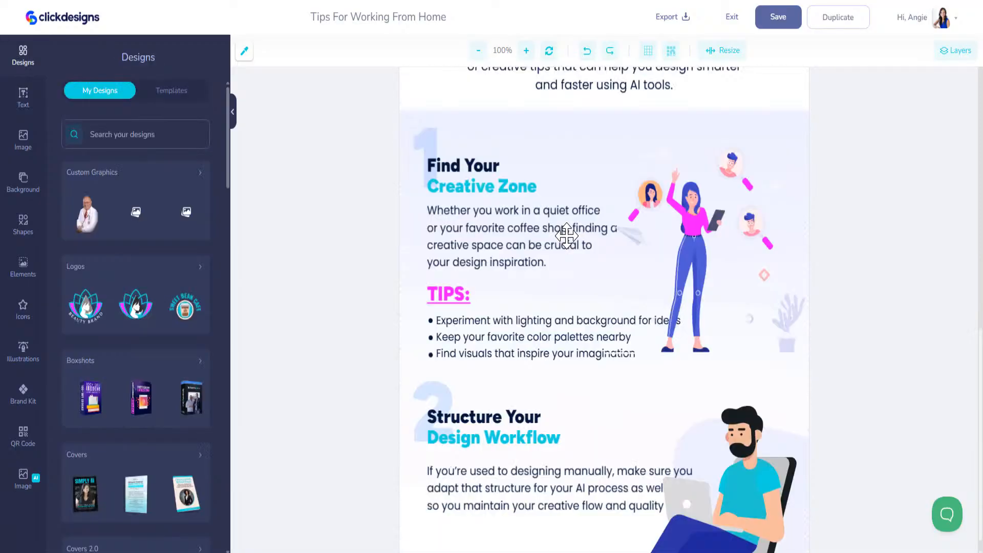
Step: Turn on text wrapping for the Creative Zone paragraph, narrow its text box to four lines and remove the line break after "finding a"
left_click(567, 236)
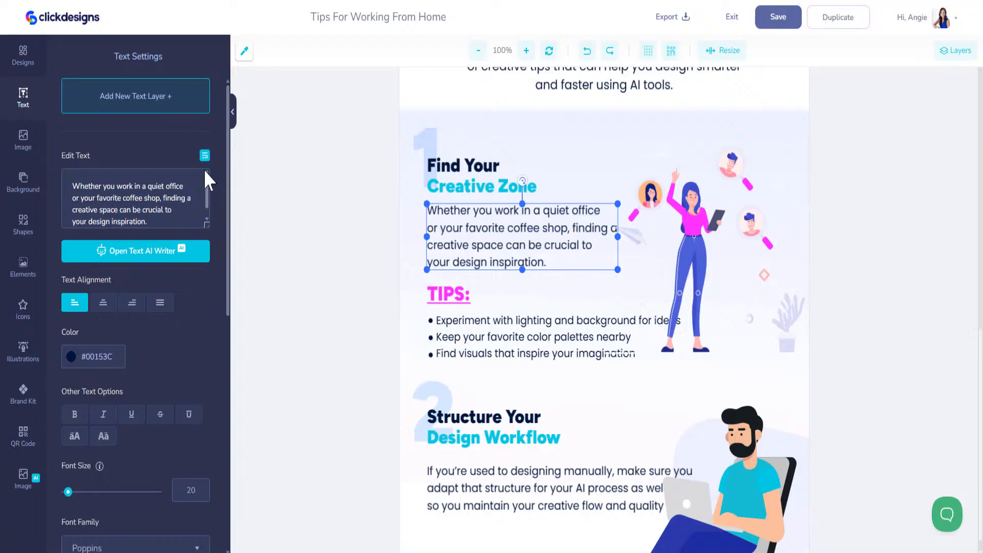
left_click(205, 156)
left_click_drag(484, 237, 449, 275)
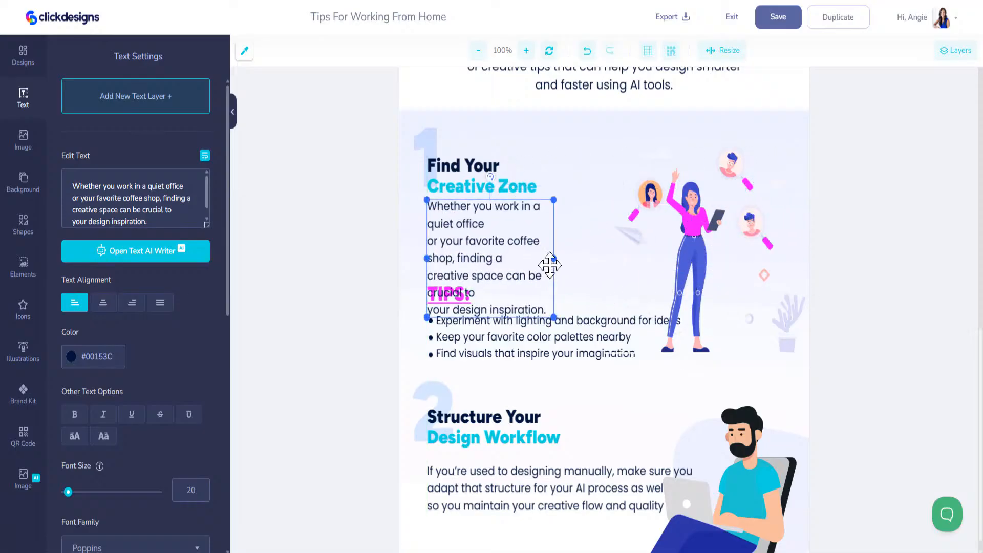
left_click_drag(551, 260, 631, 258)
left_click_drag(552, 257, 551, 235)
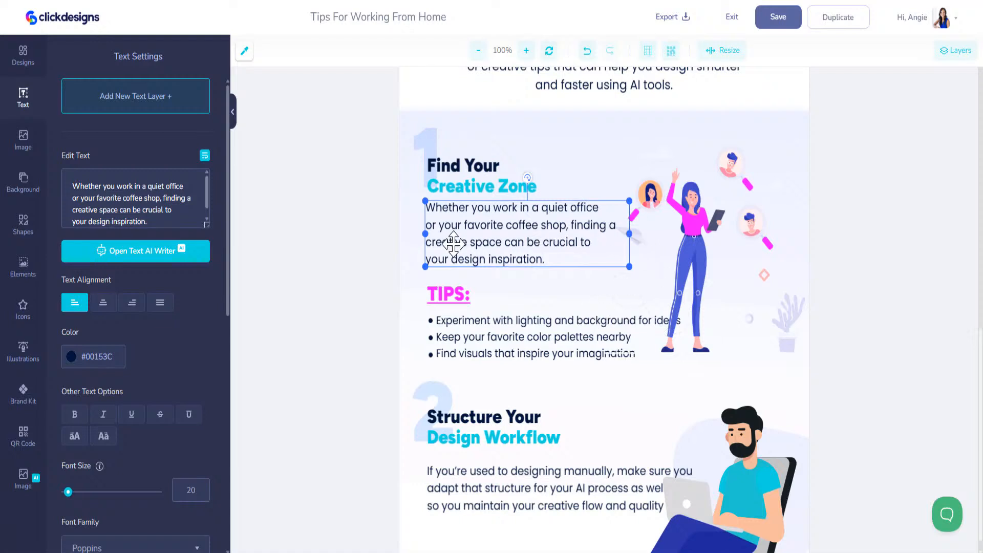
left_click_drag(623, 231, 614, 234)
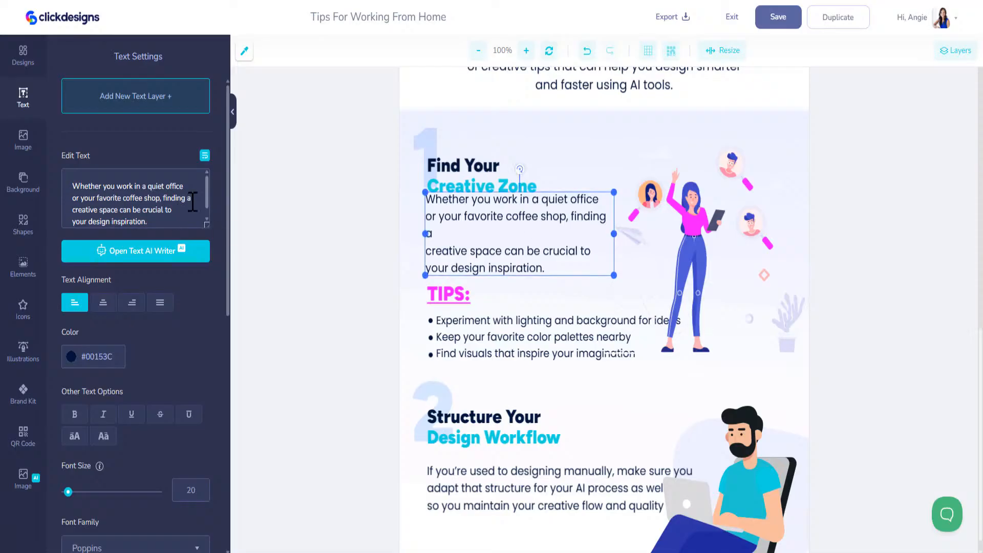
key("BackSpace")
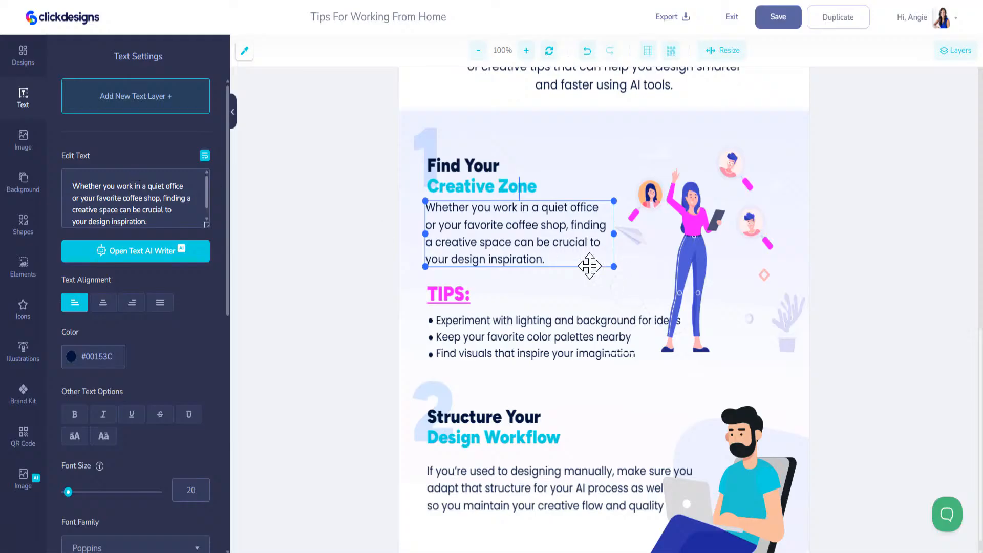
Step: Move the standing woman illustration slightly right and down to clear the Creative Zone paragraph and tips
left_click(628, 354)
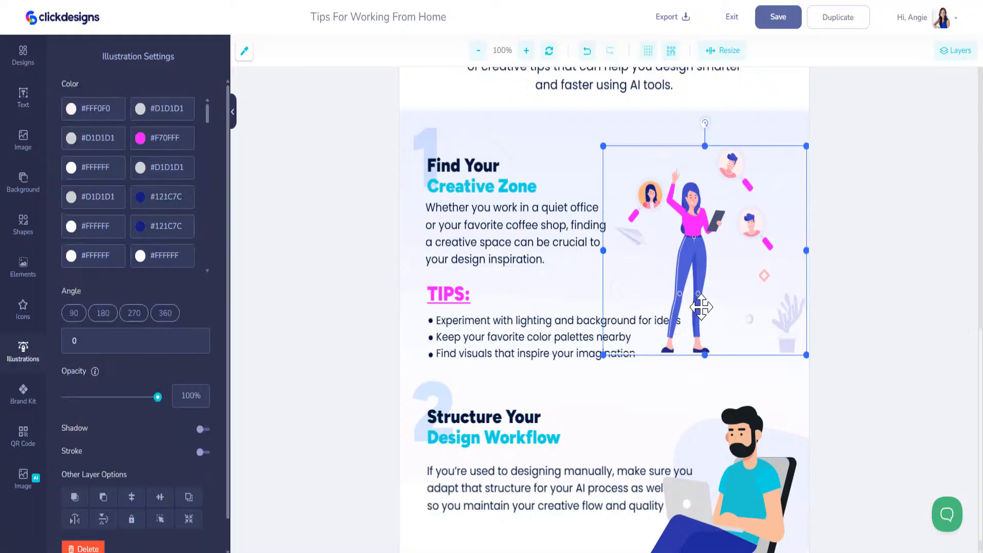
mouse_move(693, 279)
left_mouse_down()
mouse_move(712, 294)
mouse_move(707, 287)
left_mouse_up()
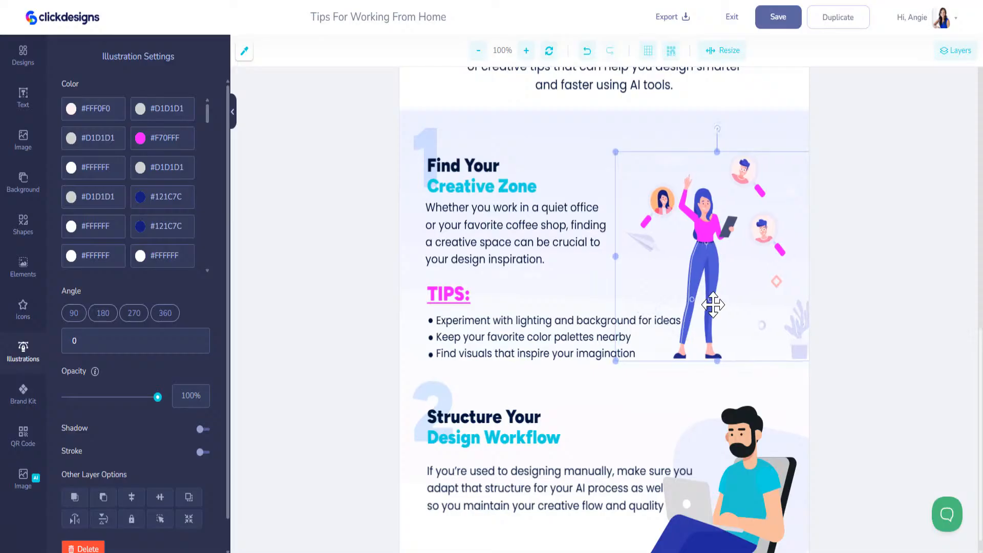
Step: Turn on text wrapping for the Design Workflow paragraph, narrow its text box to clear the laptop and align it under the heading
scroll(566, 352, "down", 1)
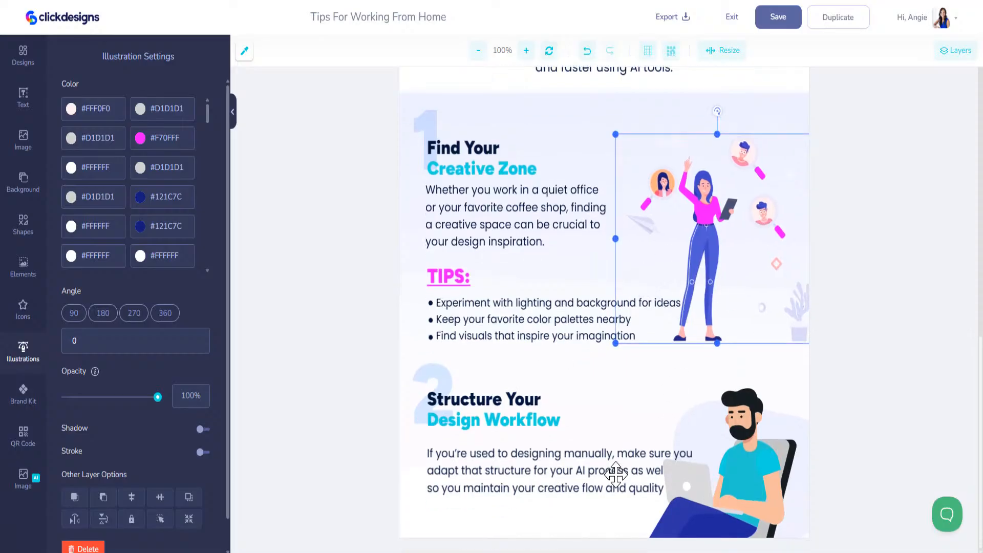
left_click(619, 474)
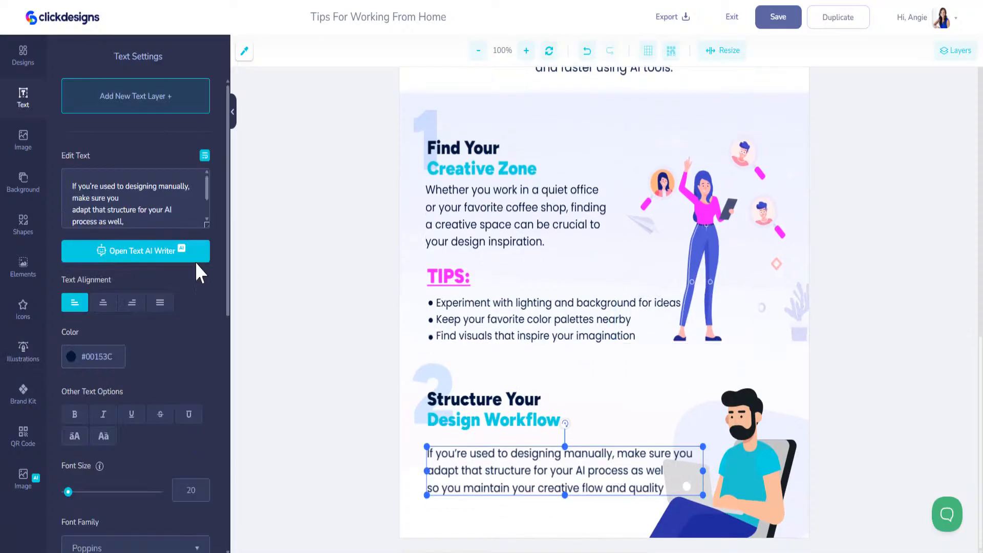
left_click(205, 156)
left_click_drag(435, 470, 646, 470)
left_click_drag(493, 483, 471, 487)
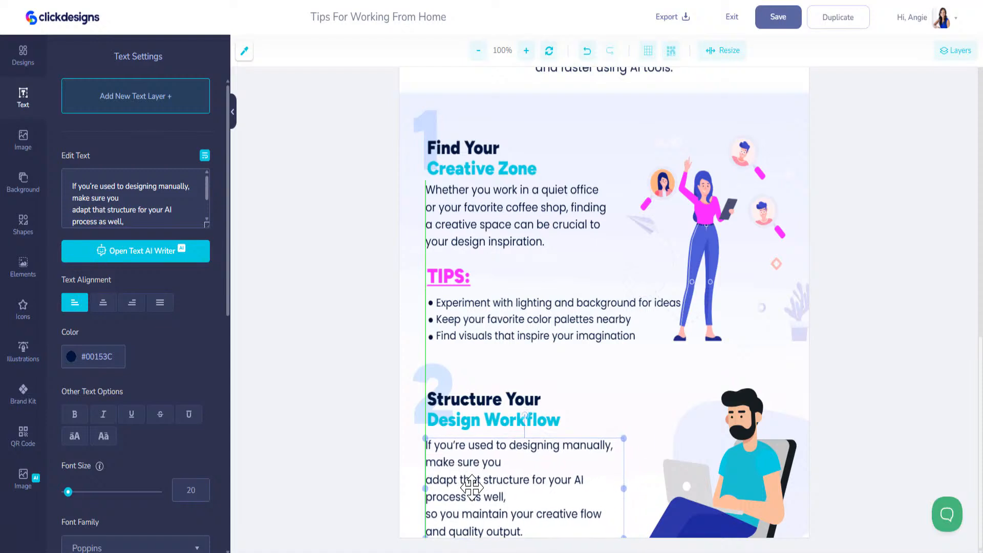
Step: Remove the line breaks after "make sure you" and "as well," in the Design Workflow paragraph and move it up under its heading
left_click(148, 199)
key("Delete")
left_click(169, 211)
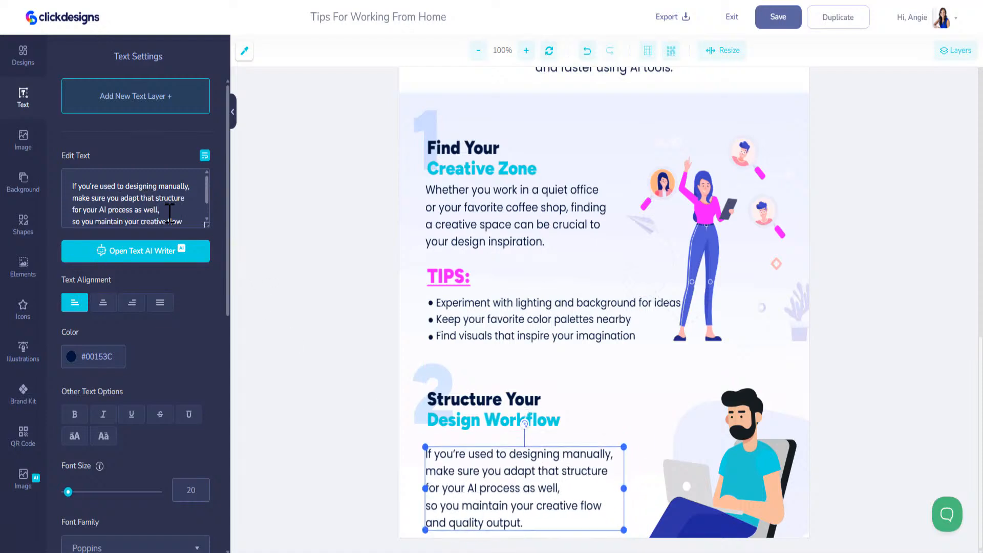
key("Delete")
left_click_drag(523, 480, 522, 472)
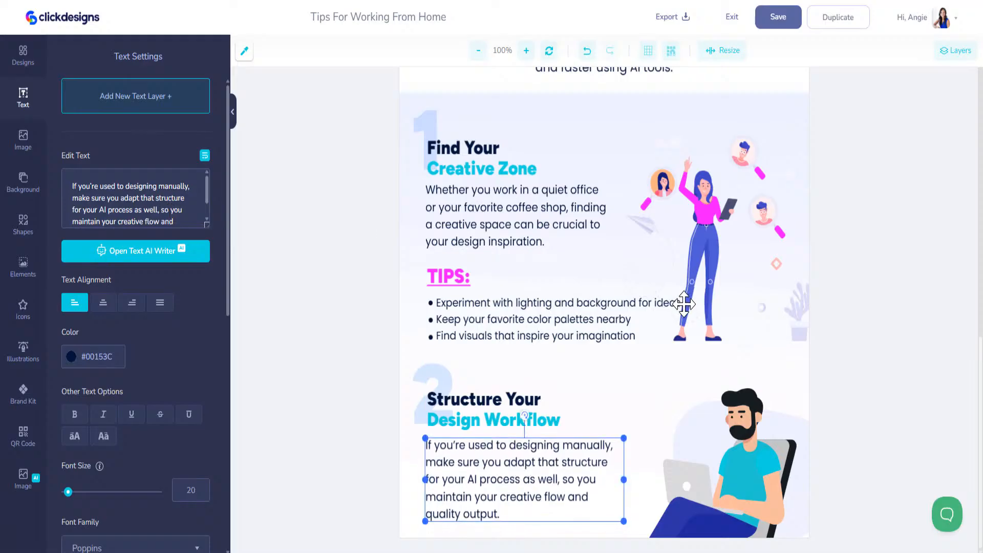
Step: Save the Tips For Working From Home infographic and return to My Designs
scroll(676, 356, "up", 2)
scroll(676, 356, "up", 10)
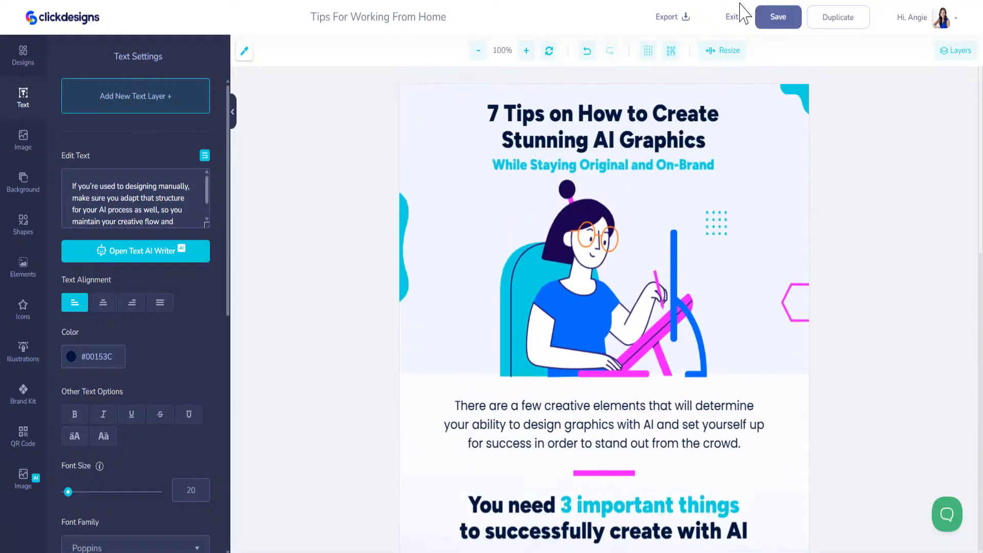
left_click(776, 20)
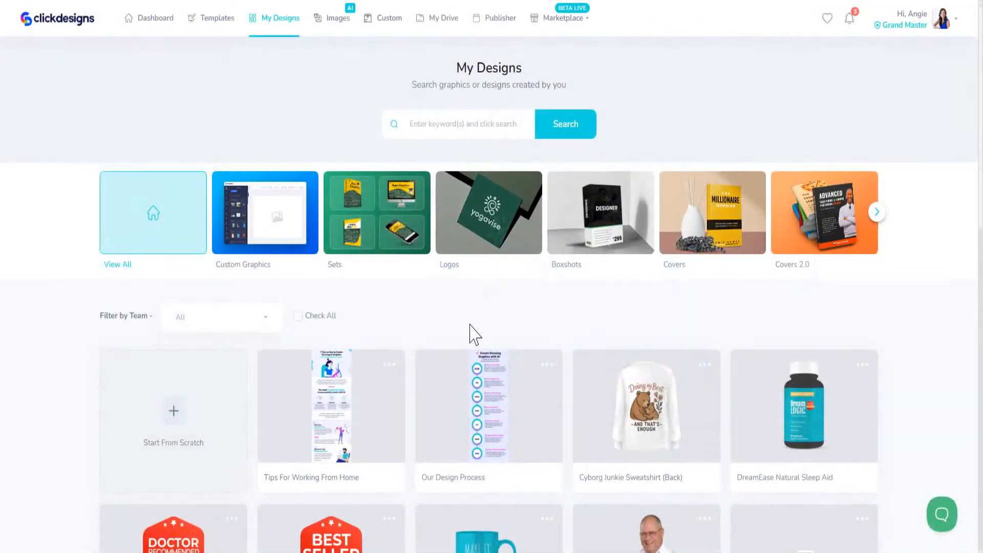
Step: Preview the saved Our Design Process infographic and close the preview
left_click(547, 366)
left_click(496, 486)
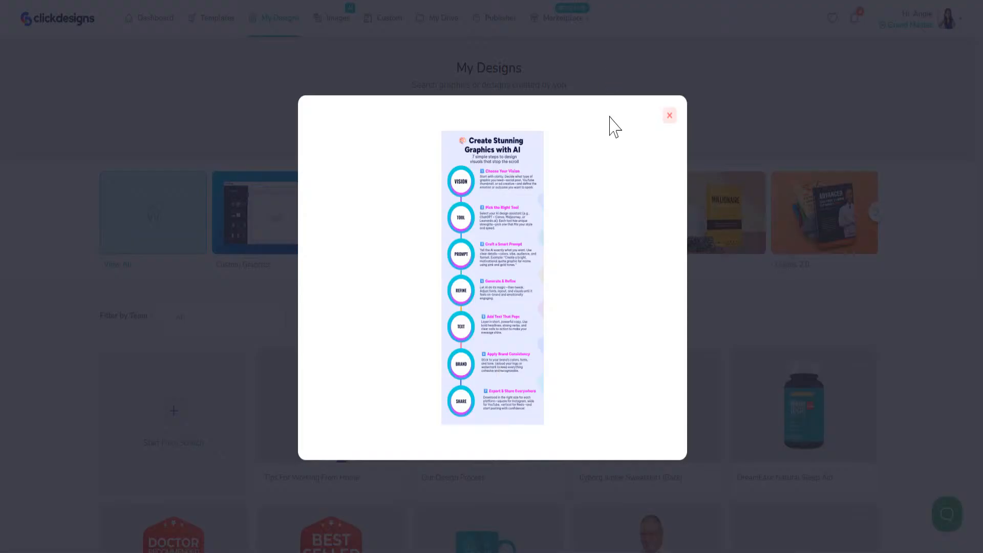
left_click(669, 116)
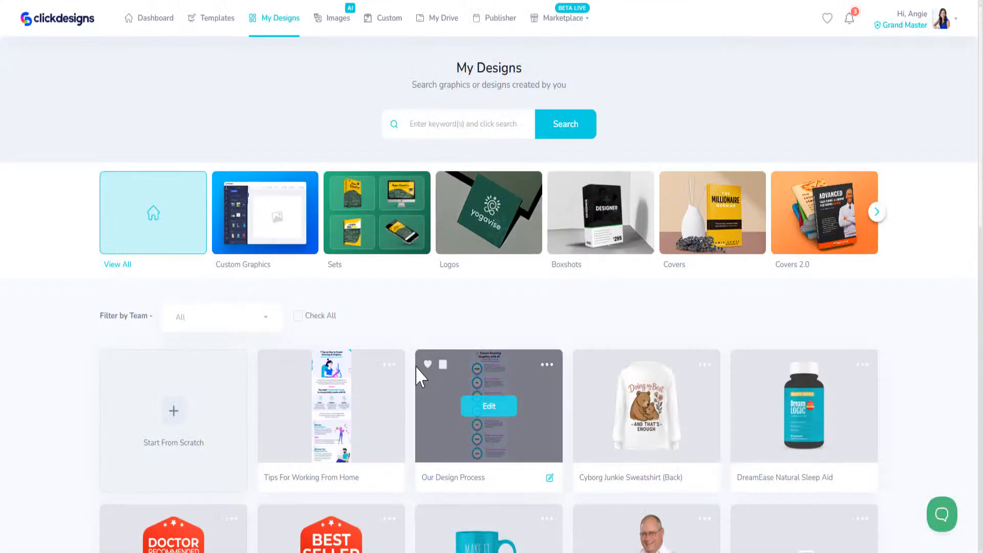
Step: Preview the saved Tips For Working From Home infographic and close the preview
left_click(389, 365)
left_click(325, 484)
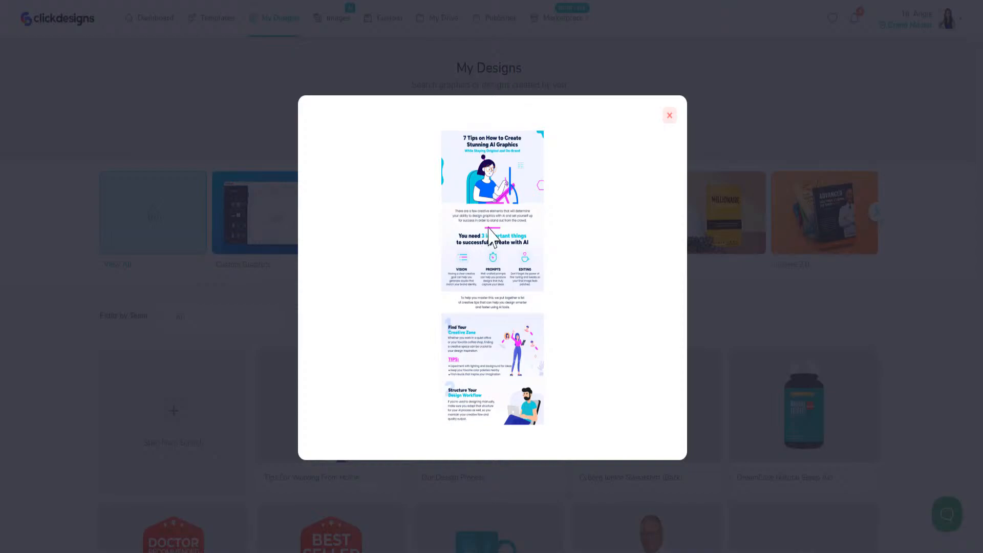
left_click(669, 116)
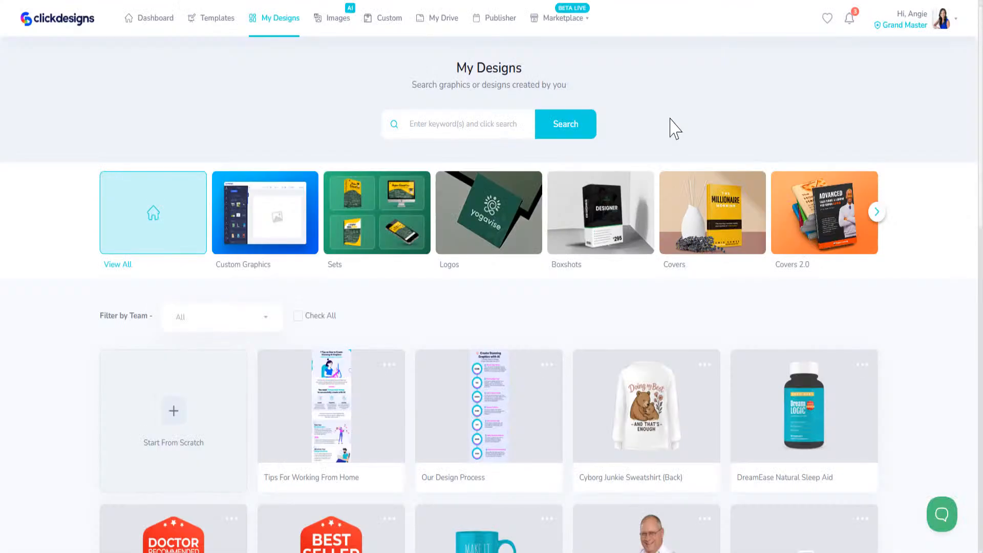